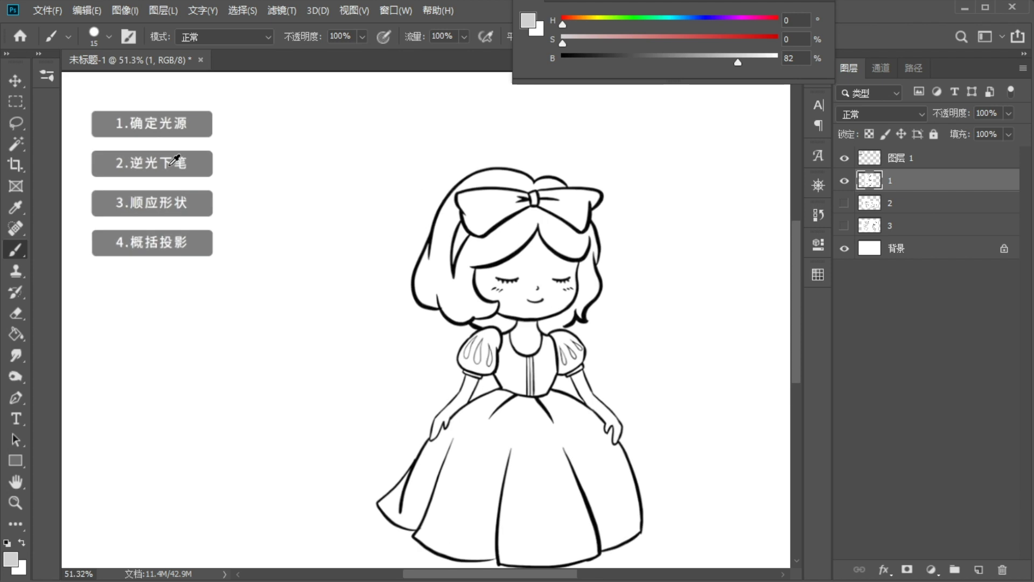
- Add a new layer directly above layer 1 and set its blend mode to Multiply (正片叠底)
{"action": "mouse_move", "coordinate": [173, 157]}
{"action": "left_mouse_down"}
{"action": "mouse_move", "coordinate": [249, 208]}
{"action": "mouse_move", "coordinate": [367, 316]}
{"action": "left_mouse_up"}
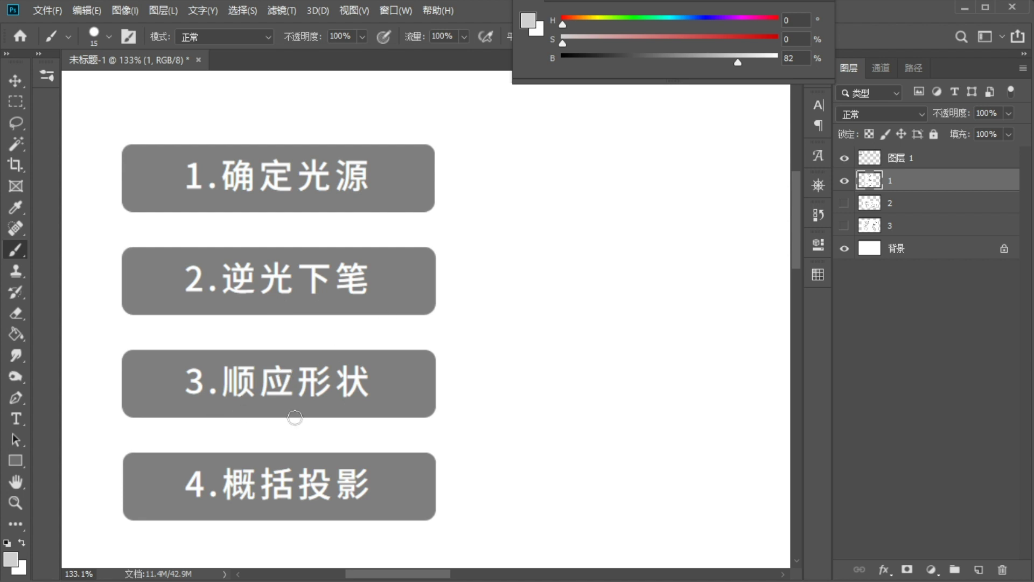
{"action": "scroll", "coordinate": [215, 326], "scroll_direction": "down", "scroll_amount": 6}
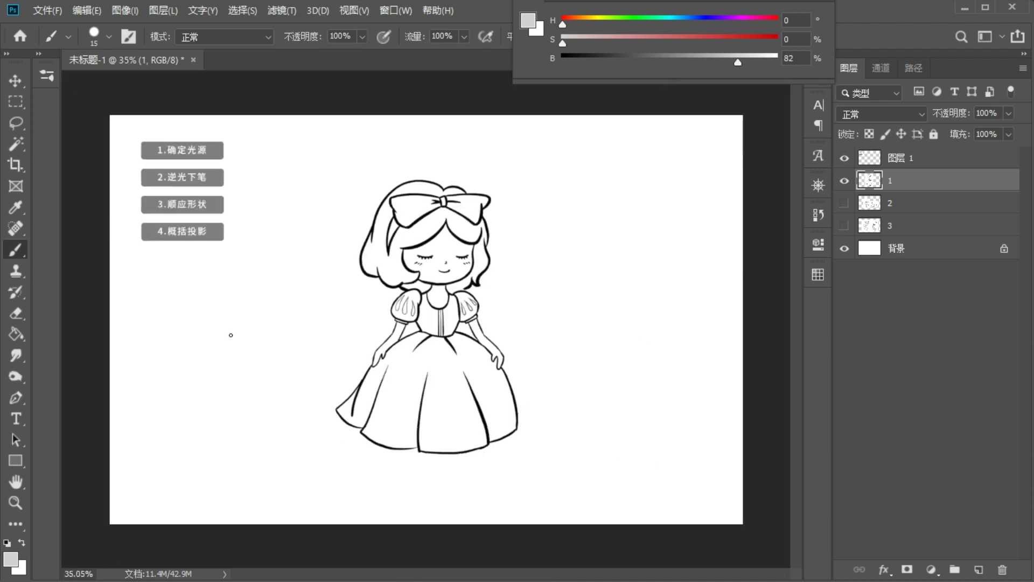
{"action": "scroll", "coordinate": [430, 255], "scroll_direction": "up", "scroll_amount": 2}
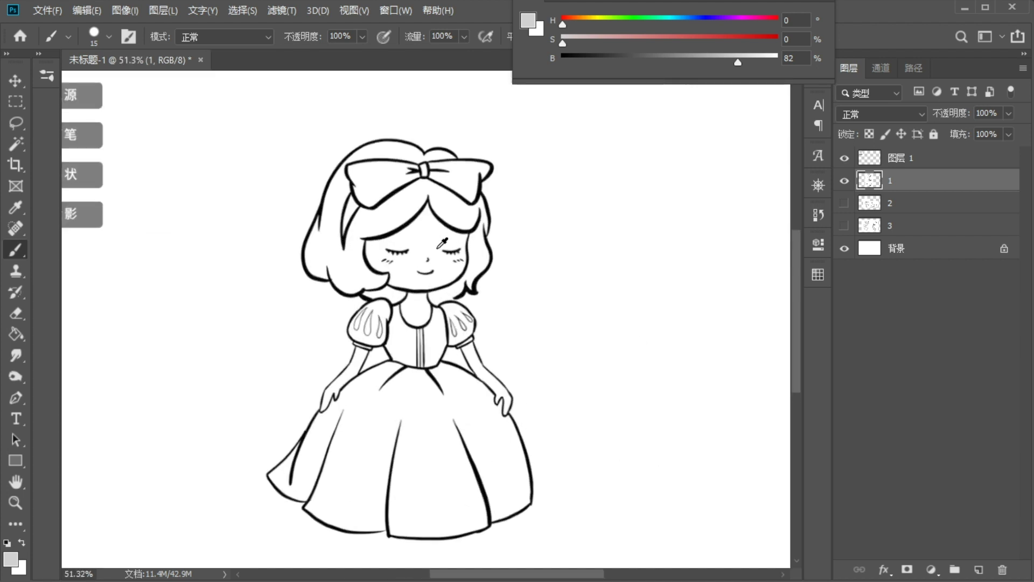
{"action": "left_click_drag", "start_coordinate": [464, 226], "coordinate": [462, 254]}
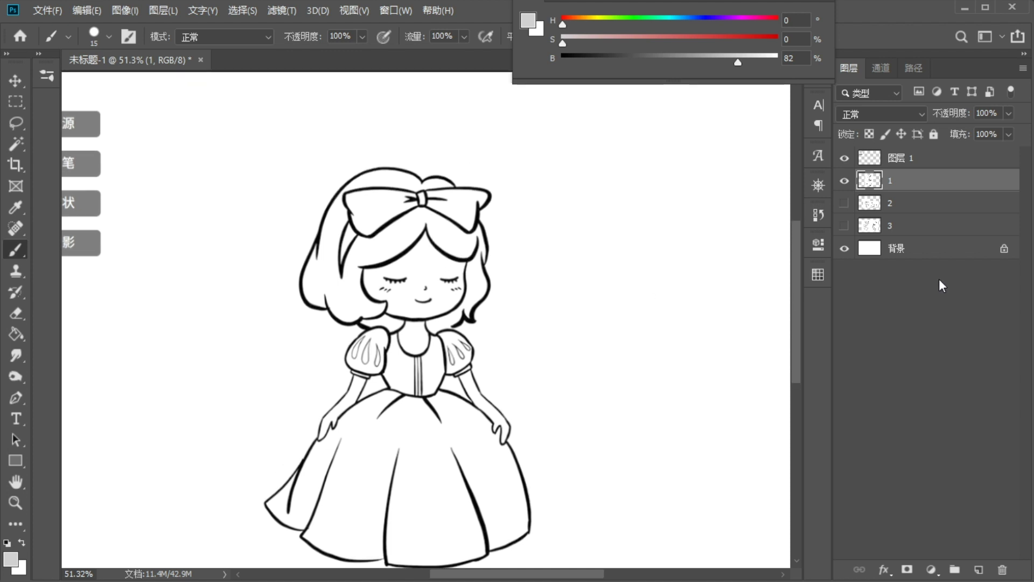
{"action": "left_click", "coordinate": [979, 569]}
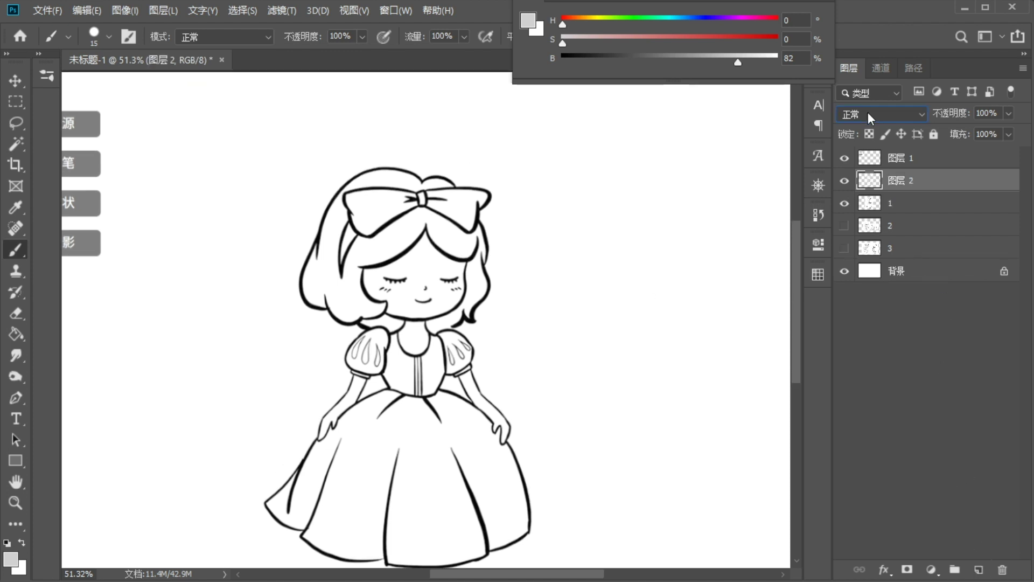
{"action": "left_click", "coordinate": [868, 112]}
{"action": "left_click", "coordinate": [864, 175]}
- Paint a grey light-direction arrow beside the princess's head and sketch a dummy's round head outline with a 45 px brush
{"action": "mouse_move", "coordinate": [651, 123]}
{"action": "left_mouse_down"}
{"action": "mouse_move", "coordinate": [588, 178]}
{"action": "mouse_move", "coordinate": [619, 172]}
{"action": "left_mouse_up"}
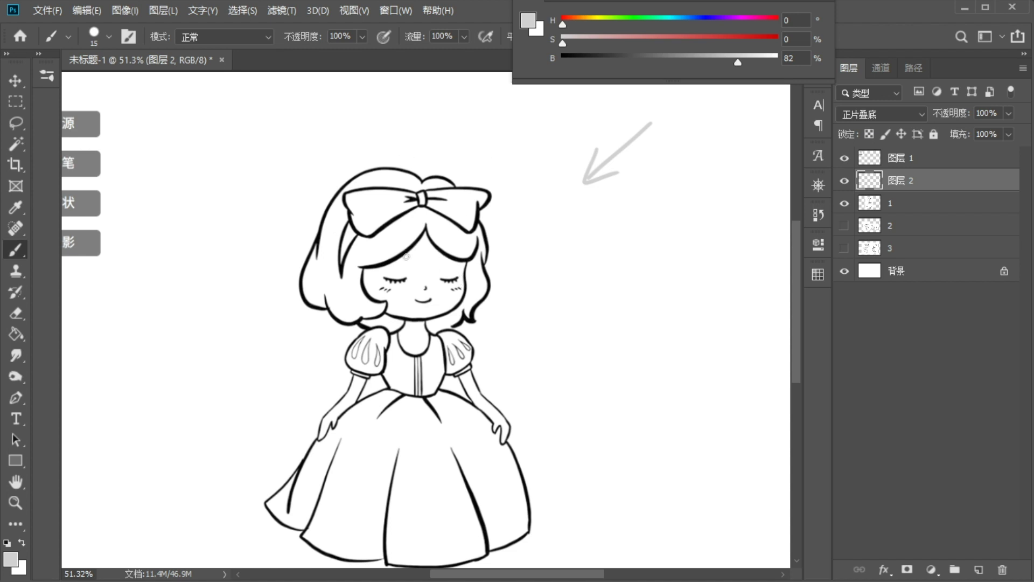
{"action": "key", "text": "bracketright"}
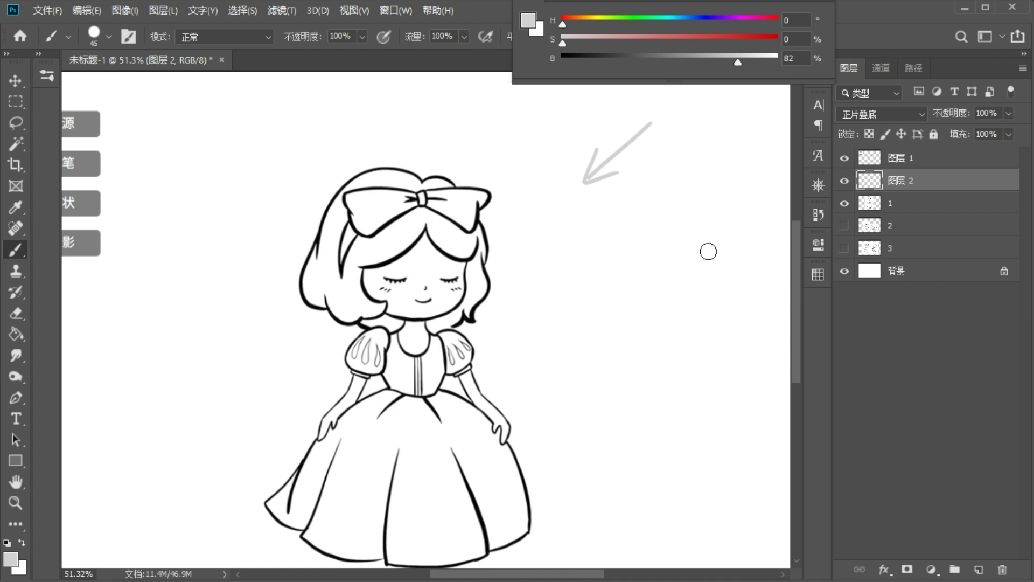
{"action": "mouse_move", "coordinate": [646, 196]}
{"action": "left_mouse_down"}
{"action": "mouse_move", "coordinate": [622, 226]}
{"action": "mouse_move", "coordinate": [645, 326]}
{"action": "left_mouse_up"}
{"action": "left_click_drag", "start_coordinate": [663, 178], "coordinate": [724, 305]}
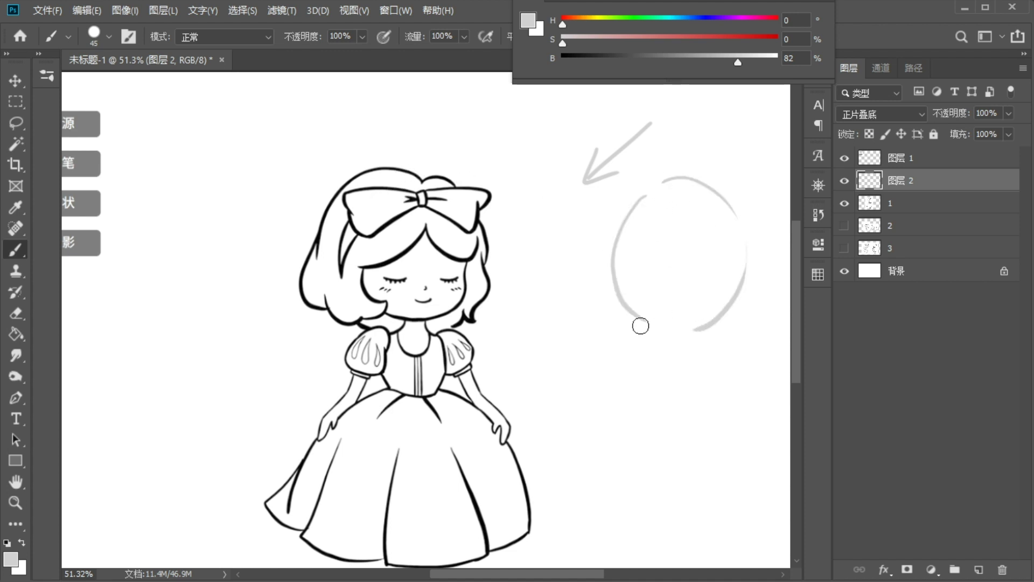
{"action": "left_click_drag", "start_coordinate": [640, 324], "coordinate": [727, 305]}
- Sketch the dummy's torso block and wide bell-shaped skirt below its head in light grey
{"action": "left_click_drag", "start_coordinate": [653, 337], "coordinate": [651, 372]}
{"action": "left_click_drag", "start_coordinate": [712, 327], "coordinate": [714, 377]}
{"action": "mouse_move", "coordinate": [666, 336]}
{"action": "left_mouse_down"}
{"action": "mouse_move", "coordinate": [664, 369]}
{"action": "mouse_move", "coordinate": [706, 379]}
{"action": "mouse_move", "coordinate": [595, 490]}
{"action": "left_mouse_up"}
{"action": "left_click_drag", "start_coordinate": [717, 385], "coordinate": [759, 436]}
{"action": "mouse_move", "coordinate": [779, 485]}
{"action": "left_mouse_down"}
{"action": "mouse_move", "coordinate": [665, 501]}
{"action": "mouse_move", "coordinate": [782, 525]}
{"action": "left_mouse_up"}
{"action": "left_click_drag", "start_coordinate": [583, 513], "coordinate": [779, 520]}
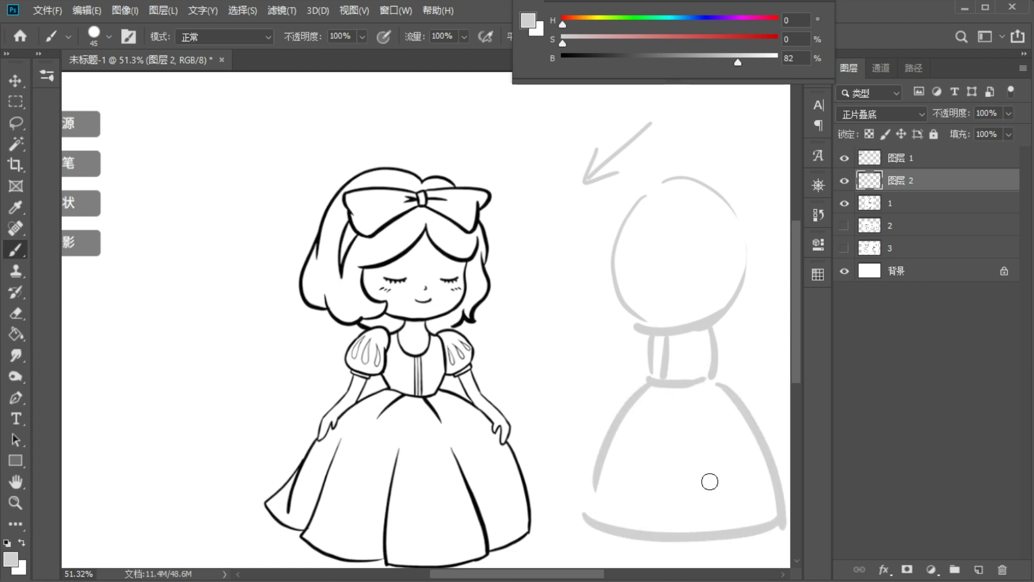
{"action": "left_click_drag", "start_coordinate": [649, 377], "coordinate": [581, 499]}
{"action": "left_click_drag", "start_coordinate": [725, 396], "coordinate": [785, 523]}
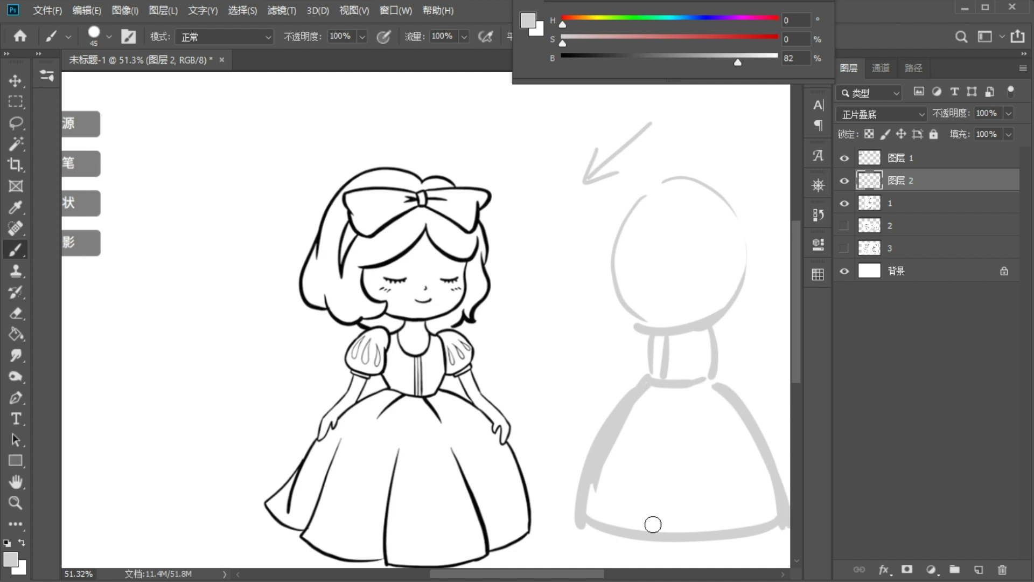
{"action": "left_click_drag", "start_coordinate": [586, 522], "coordinate": [768, 515]}
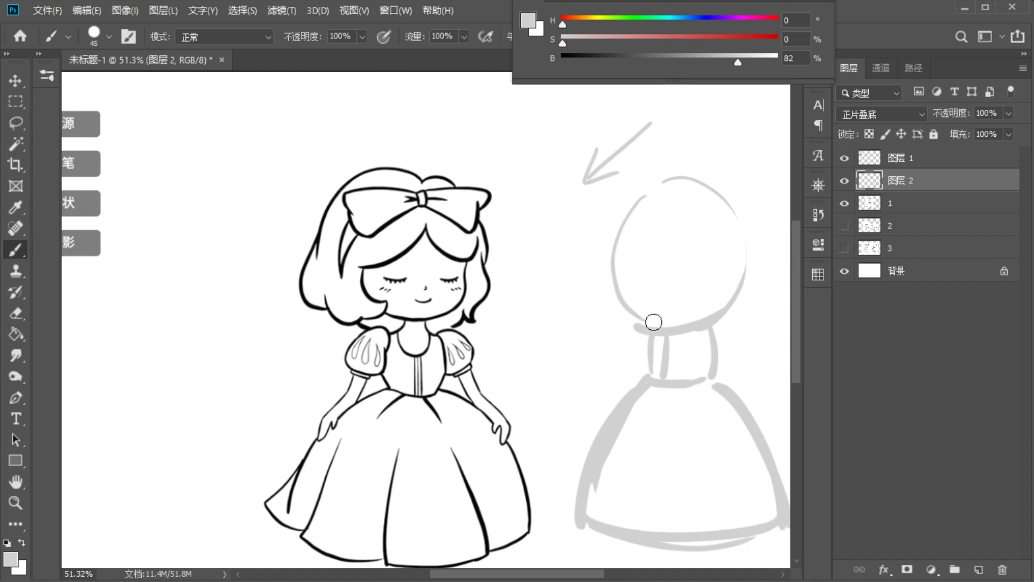
- Add rounded puff sleeves and arms on both sides of the dummy's torso
{"action": "mouse_move", "coordinate": [648, 322]}
{"action": "left_mouse_down"}
{"action": "mouse_move", "coordinate": [656, 342]}
{"action": "mouse_move", "coordinate": [649, 331]}
{"action": "left_mouse_up"}
{"action": "mouse_move", "coordinate": [722, 323]}
{"action": "left_mouse_down"}
{"action": "mouse_move", "coordinate": [744, 336]}
{"action": "mouse_move", "coordinate": [705, 345]}
{"action": "left_mouse_up"}
{"action": "left_click_drag", "start_coordinate": [643, 374], "coordinate": [606, 419]}
{"action": "left_click_drag", "start_coordinate": [725, 353], "coordinate": [746, 411]}
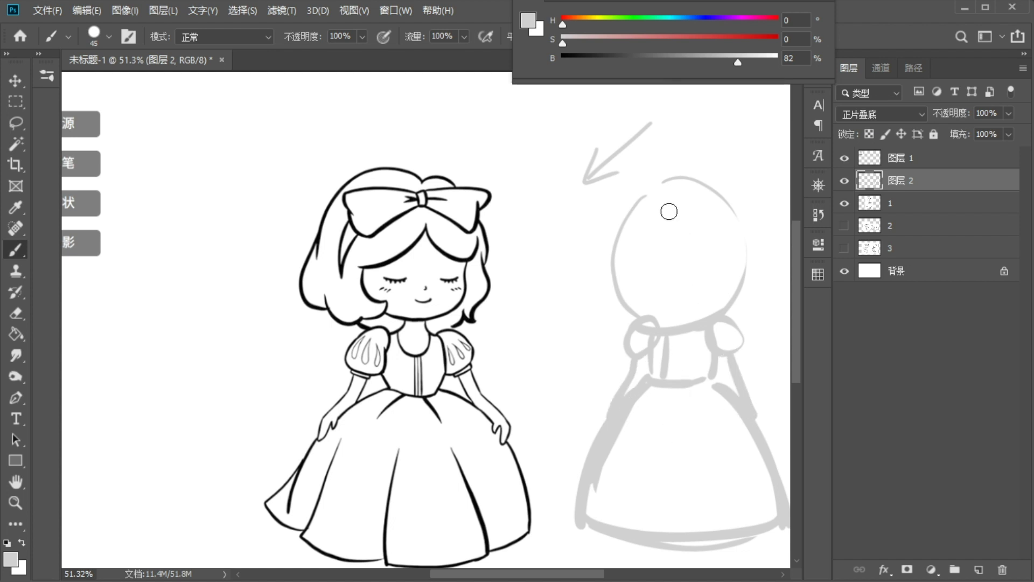
- Paint a thick light arrow at the dummy's upper right and shade the left side of its head with a crescent shadow
{"action": "left_click_drag", "start_coordinate": [697, 234], "coordinate": [619, 215]}
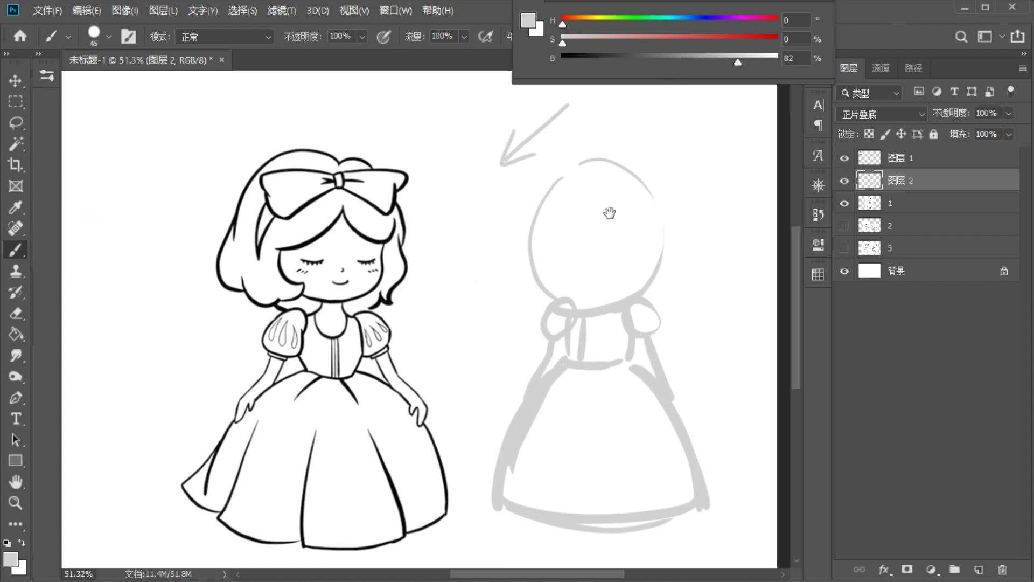
{"action": "mouse_move", "coordinate": [738, 129]}
{"action": "left_mouse_down"}
{"action": "mouse_move", "coordinate": [689, 162]}
{"action": "mouse_move", "coordinate": [719, 153]}
{"action": "left_mouse_up"}
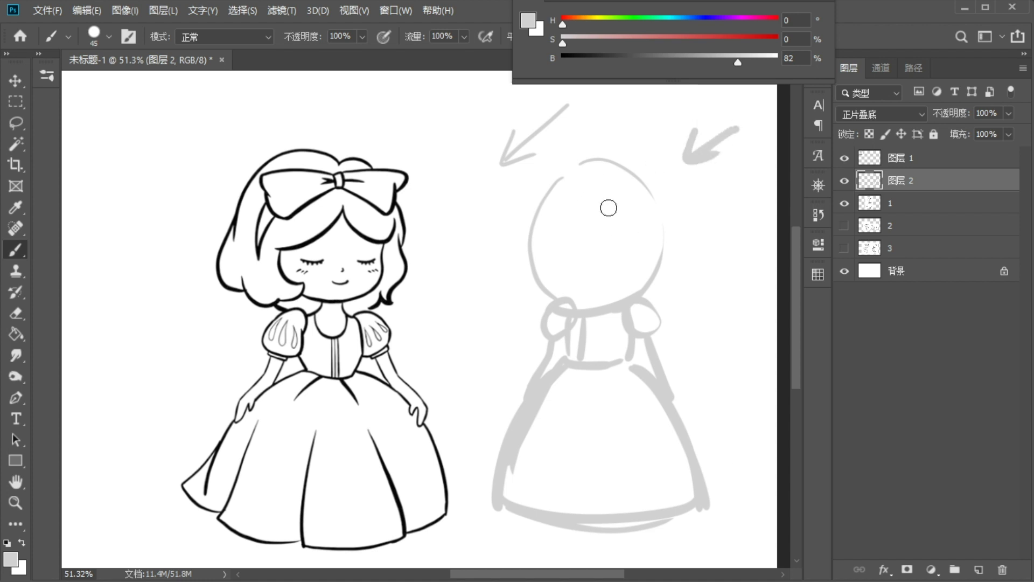
{"action": "mouse_move", "coordinate": [571, 167]}
{"action": "left_mouse_down"}
{"action": "mouse_move", "coordinate": [602, 292]}
{"action": "mouse_move", "coordinate": [614, 271]}
{"action": "mouse_move", "coordinate": [602, 299]}
{"action": "left_mouse_up"}
{"action": "mouse_move", "coordinate": [564, 189]}
{"action": "left_mouse_down"}
{"action": "mouse_move", "coordinate": [548, 216]}
{"action": "mouse_move", "coordinate": [568, 179]}
{"action": "mouse_move", "coordinate": [557, 262]}
{"action": "mouse_move", "coordinate": [586, 288]}
{"action": "left_mouse_up"}
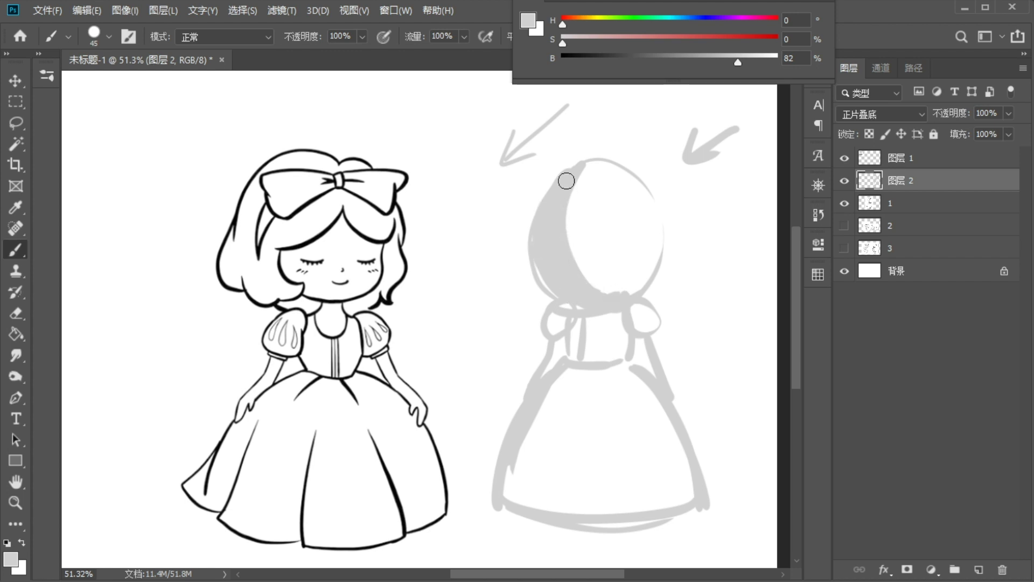
- Shade the left side of the dummy's torso, sleeves and skirt in grey, cleaning up the skirt's shadow with white
{"action": "mouse_move", "coordinate": [584, 318]}
{"action": "left_mouse_down"}
{"action": "mouse_move", "coordinate": [578, 348]}
{"action": "mouse_move", "coordinate": [579, 328]}
{"action": "mouse_move", "coordinate": [586, 353]}
{"action": "left_mouse_up"}
{"action": "left_click_drag", "start_coordinate": [563, 305], "coordinate": [556, 331]}
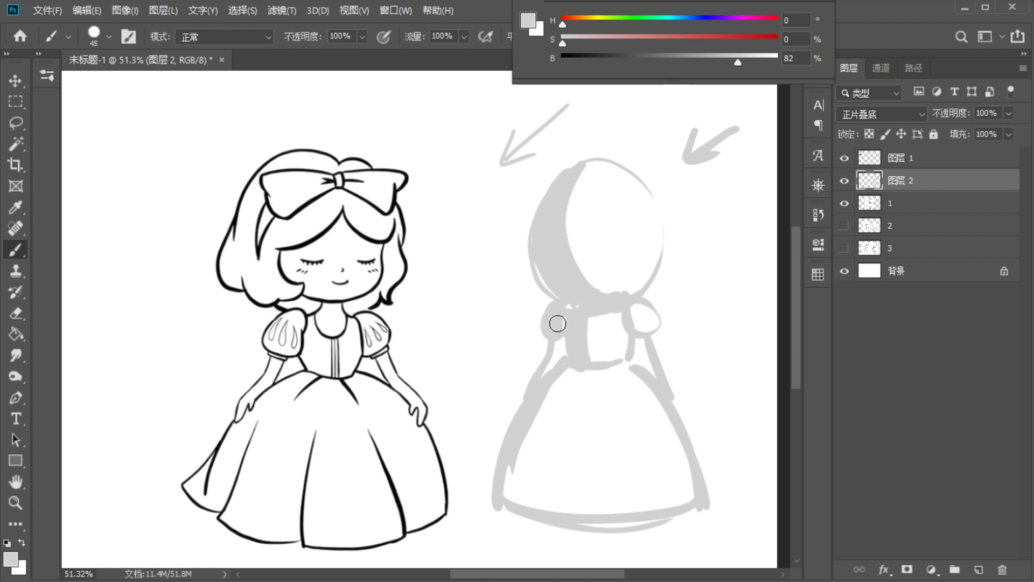
{"action": "mouse_move", "coordinate": [631, 303]}
{"action": "left_mouse_down"}
{"action": "mouse_move", "coordinate": [640, 339]}
{"action": "mouse_move", "coordinate": [654, 370]}
{"action": "left_mouse_up"}
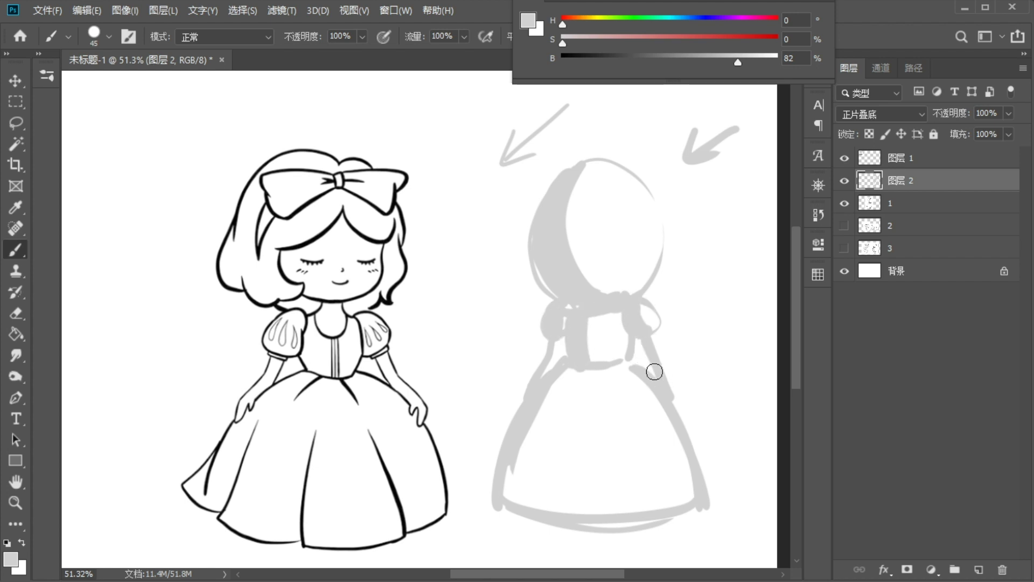
{"action": "mouse_move", "coordinate": [567, 365]}
{"action": "left_mouse_down"}
{"action": "mouse_move", "coordinate": [566, 456]}
{"action": "mouse_move", "coordinate": [593, 367]}
{"action": "mouse_move", "coordinate": [583, 503]}
{"action": "mouse_move", "coordinate": [580, 385]}
{"action": "mouse_move", "coordinate": [577, 430]}
{"action": "mouse_move", "coordinate": [561, 411]}
{"action": "mouse_move", "coordinate": [573, 364]}
{"action": "mouse_move", "coordinate": [534, 458]}
{"action": "mouse_move", "coordinate": [511, 476]}
{"action": "mouse_move", "coordinate": [526, 502]}
{"action": "mouse_move", "coordinate": [554, 465]}
{"action": "mouse_move", "coordinate": [580, 490]}
{"action": "mouse_move", "coordinate": [608, 392]}
{"action": "mouse_move", "coordinate": [581, 456]}
{"action": "mouse_move", "coordinate": [594, 382]}
{"action": "mouse_move", "coordinate": [591, 509]}
{"action": "left_mouse_up"}
{"action": "left_click", "coordinate": [610, 377], "text": "alt"}
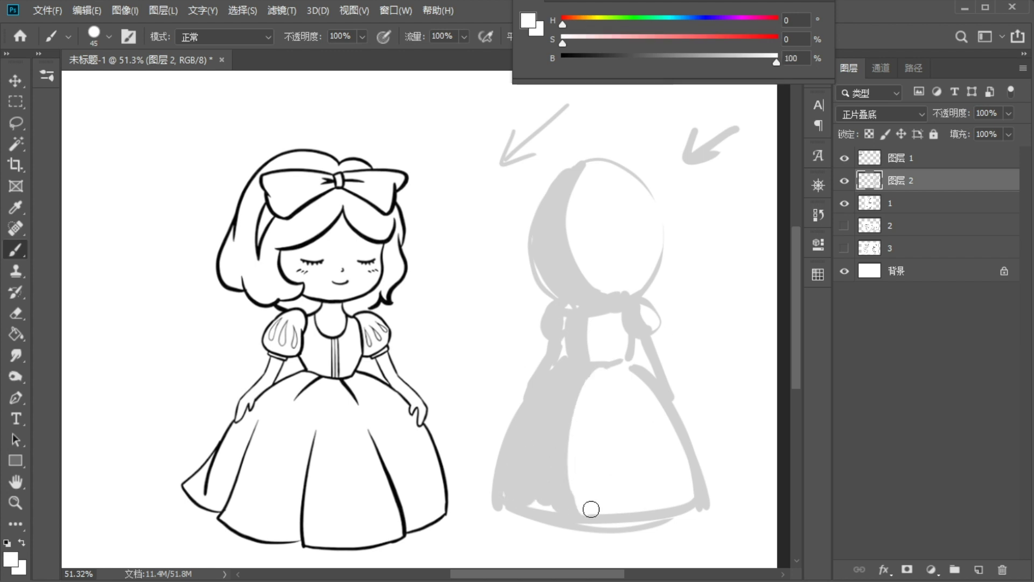
{"action": "left_click", "coordinate": [561, 434], "text": "alt"}
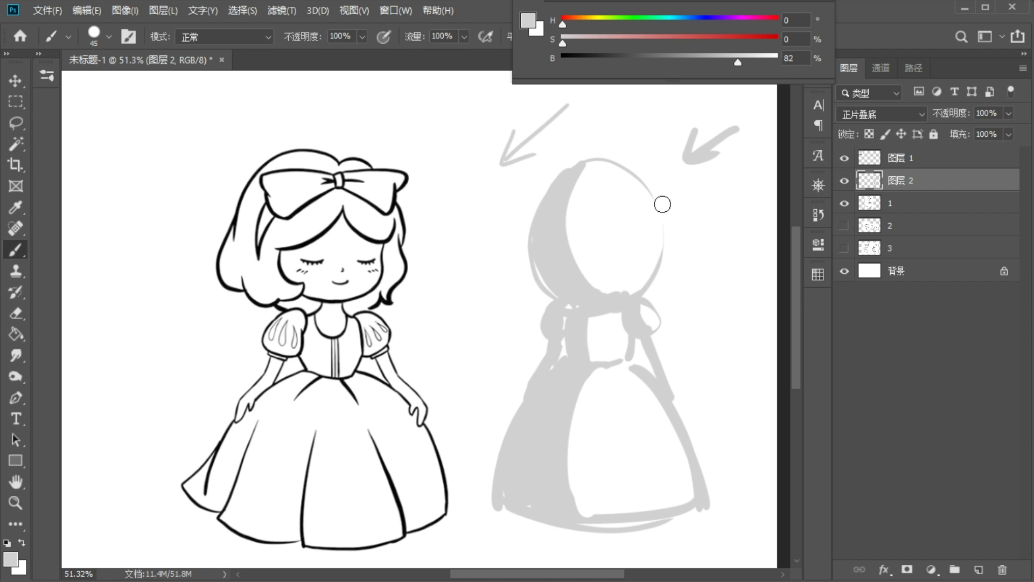
- Reinforce the right outline of the dummy's head and refine its torso and sleeve shadow using white and 82% grey
{"action": "left_click_drag", "start_coordinate": [655, 197], "coordinate": [651, 261]}
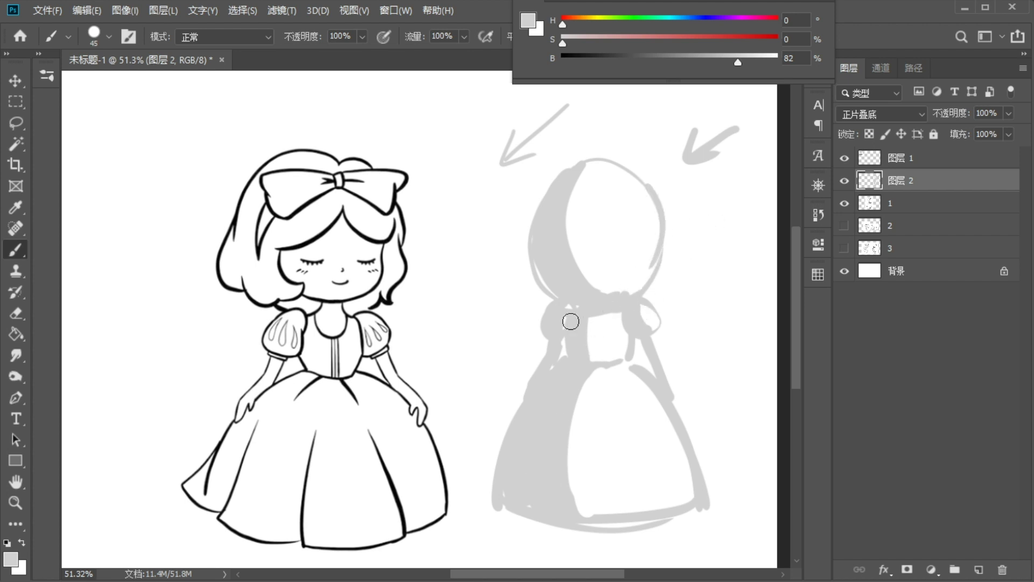
{"action": "left_click", "coordinate": [709, 279], "text": "alt"}
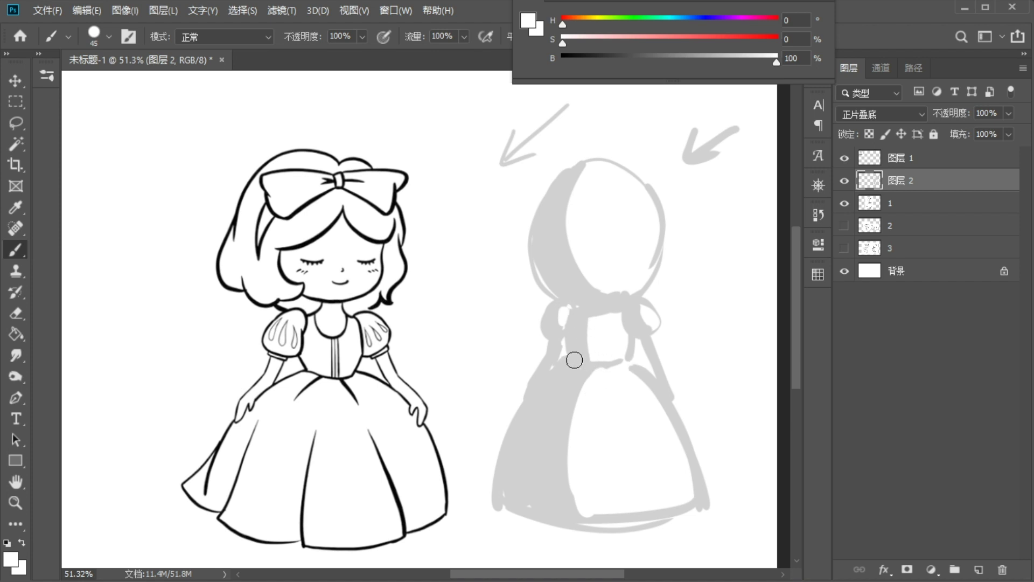
{"action": "left_click", "coordinate": [562, 333], "text": "alt"}
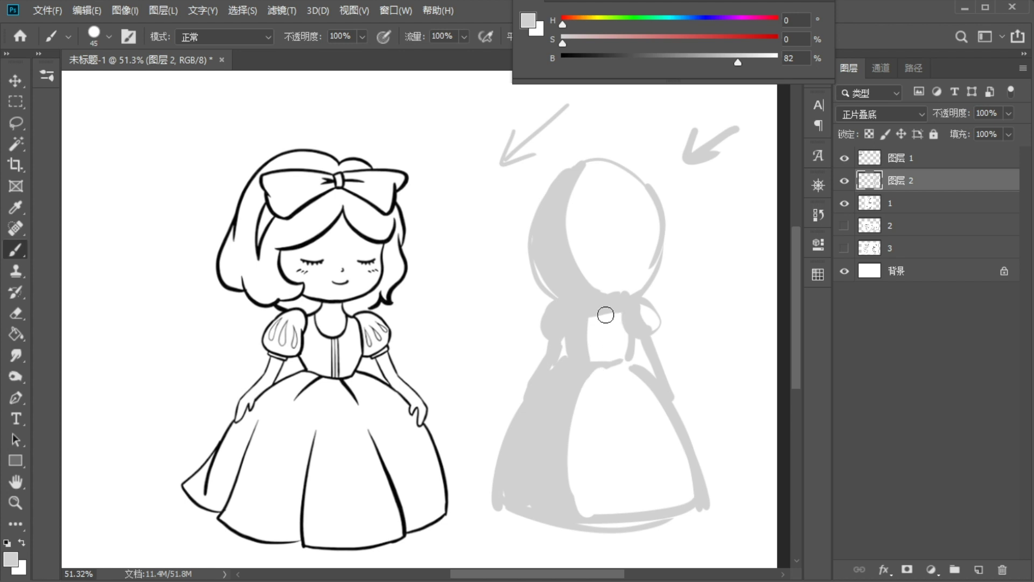
{"action": "left_click_drag", "start_coordinate": [590, 324], "coordinate": [590, 366]}
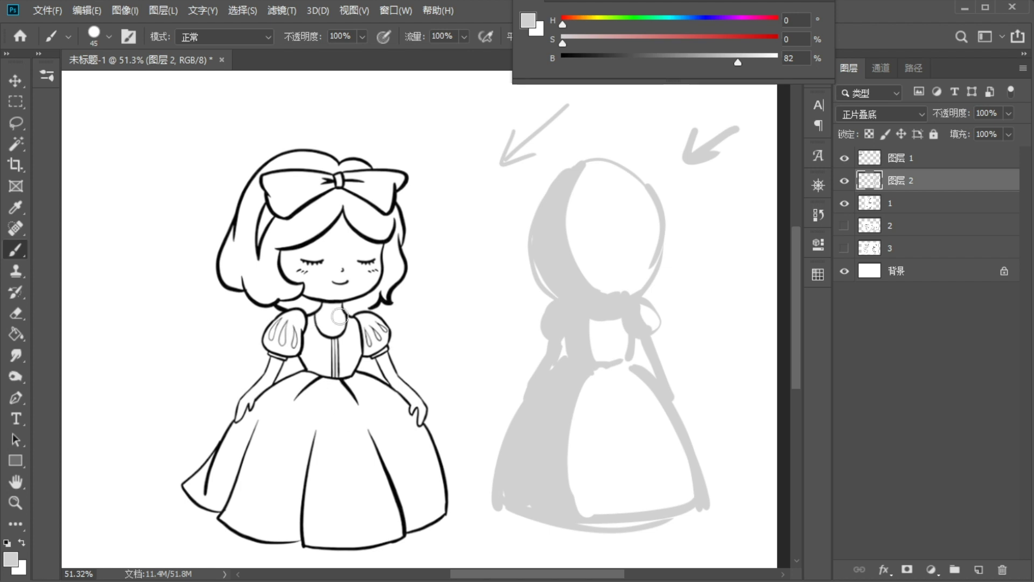
- Add a second light arrow beside the dummy's torso and shade the left side of the princess's bodice and neck
{"action": "left_click_drag", "start_coordinate": [741, 262], "coordinate": [695, 300]}
{"action": "mouse_move", "coordinate": [698, 265]}
{"action": "left_mouse_down"}
{"action": "mouse_move", "coordinate": [693, 303]}
{"action": "mouse_move", "coordinate": [725, 289]}
{"action": "left_mouse_up"}
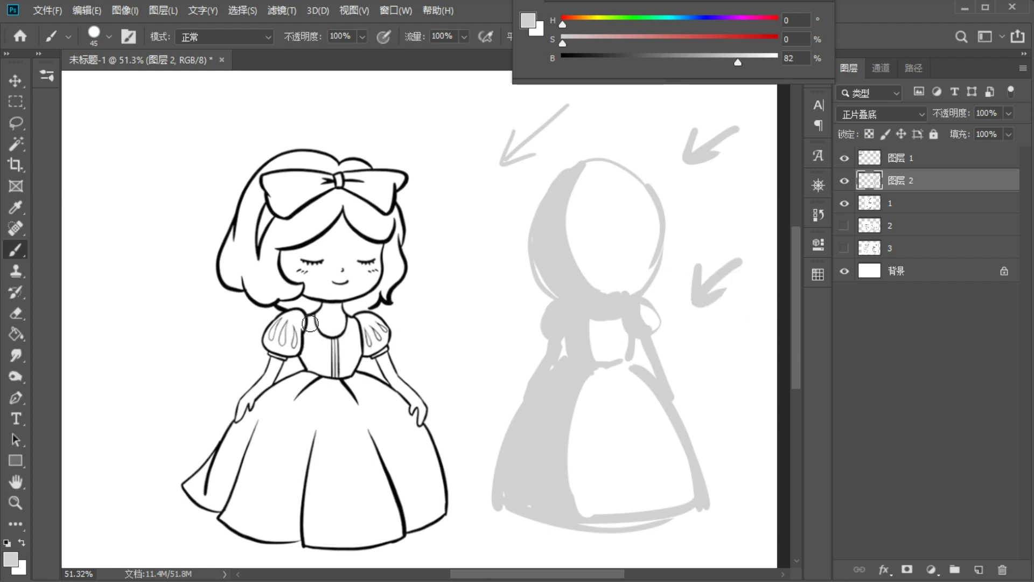
{"action": "left_click_drag", "start_coordinate": [313, 312], "coordinate": [320, 371]}
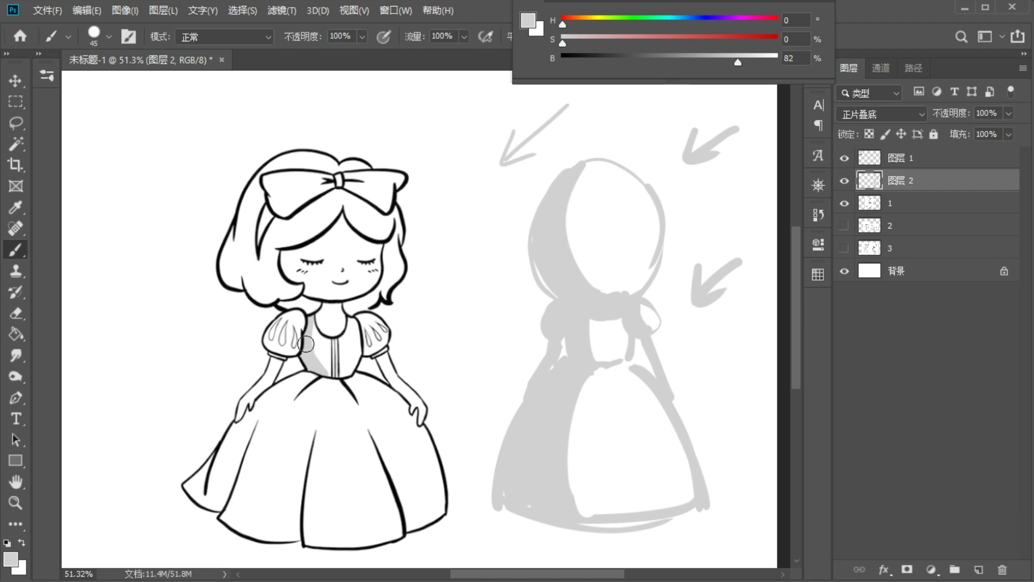
{"action": "left_click_drag", "start_coordinate": [310, 346], "coordinate": [324, 368]}
{"action": "left_click_drag", "start_coordinate": [327, 303], "coordinate": [313, 315]}
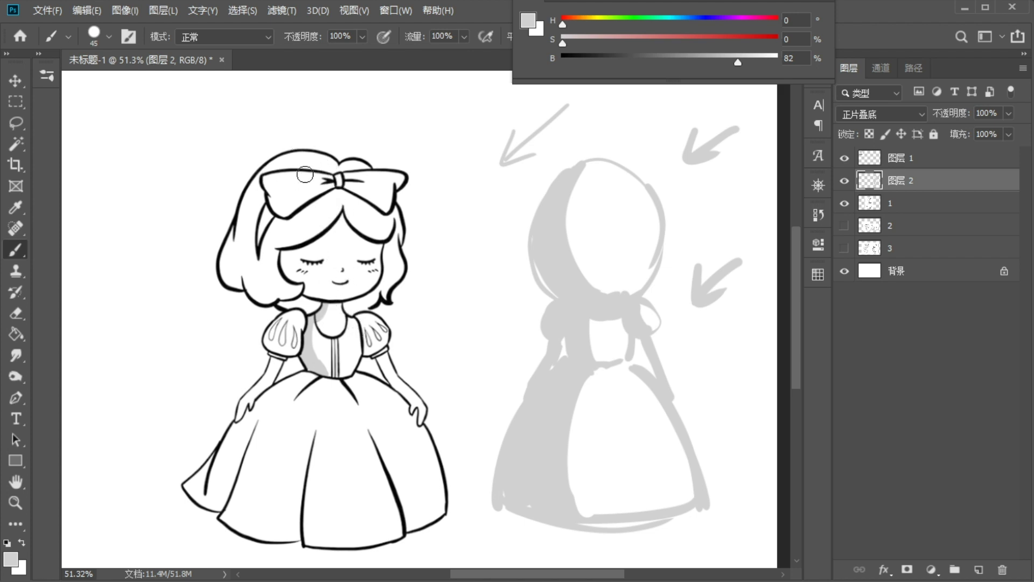
- Shade the left side of the princess's hair, bow and face with one continuous light grey shadow
{"action": "mouse_move", "coordinate": [314, 157]}
{"action": "left_mouse_down"}
{"action": "mouse_move", "coordinate": [288, 269]}
{"action": "mouse_move", "coordinate": [298, 253]}
{"action": "mouse_move", "coordinate": [313, 287]}
{"action": "mouse_move", "coordinate": [296, 271]}
{"action": "mouse_move", "coordinate": [346, 299]}
{"action": "left_mouse_up"}
{"action": "key", "text": "ctrl+z"}
{"action": "mouse_move", "coordinate": [275, 275]}
{"action": "left_mouse_down"}
{"action": "mouse_move", "coordinate": [302, 159]}
{"action": "mouse_move", "coordinate": [275, 164]}
{"action": "mouse_move", "coordinate": [237, 259]}
{"action": "mouse_move", "coordinate": [259, 288]}
{"action": "mouse_move", "coordinate": [292, 301]}
{"action": "mouse_move", "coordinate": [349, 299]}
{"action": "left_mouse_up"}
{"action": "mouse_move", "coordinate": [317, 155]}
{"action": "left_mouse_down"}
{"action": "mouse_move", "coordinate": [328, 156]}
{"action": "mouse_move", "coordinate": [306, 161]}
{"action": "mouse_move", "coordinate": [269, 272]}
{"action": "left_mouse_up"}
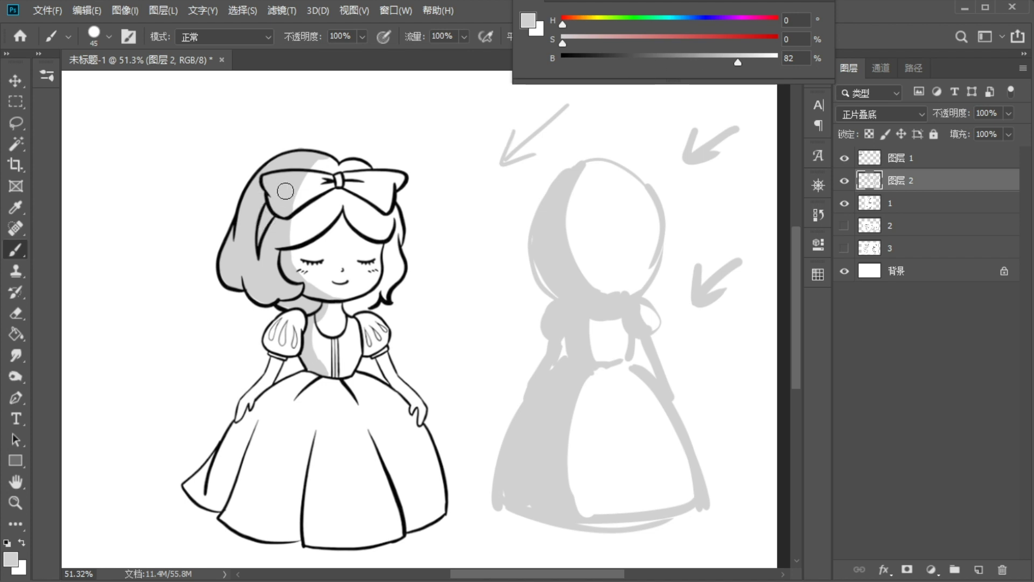
- Lower the brush colour's brightness to 68% and paint a darker shadow on the hair behind the princess's neck
{"action": "left_click_drag", "start_coordinate": [731, 68], "coordinate": [726, 66]}
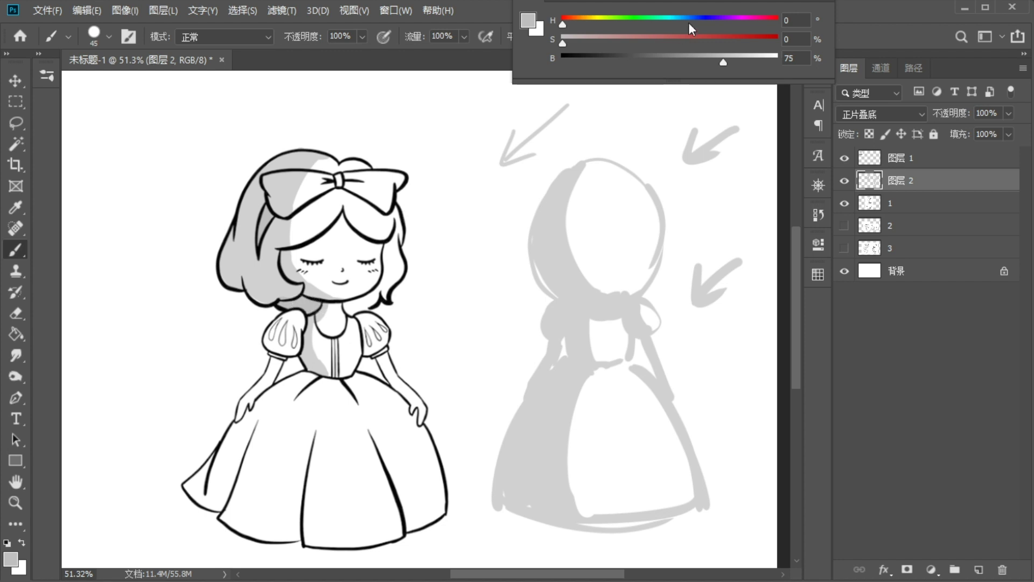
{"action": "left_click_drag", "start_coordinate": [714, 61], "coordinate": [707, 61]}
{"action": "left_click_drag", "start_coordinate": [301, 302], "coordinate": [314, 306]}
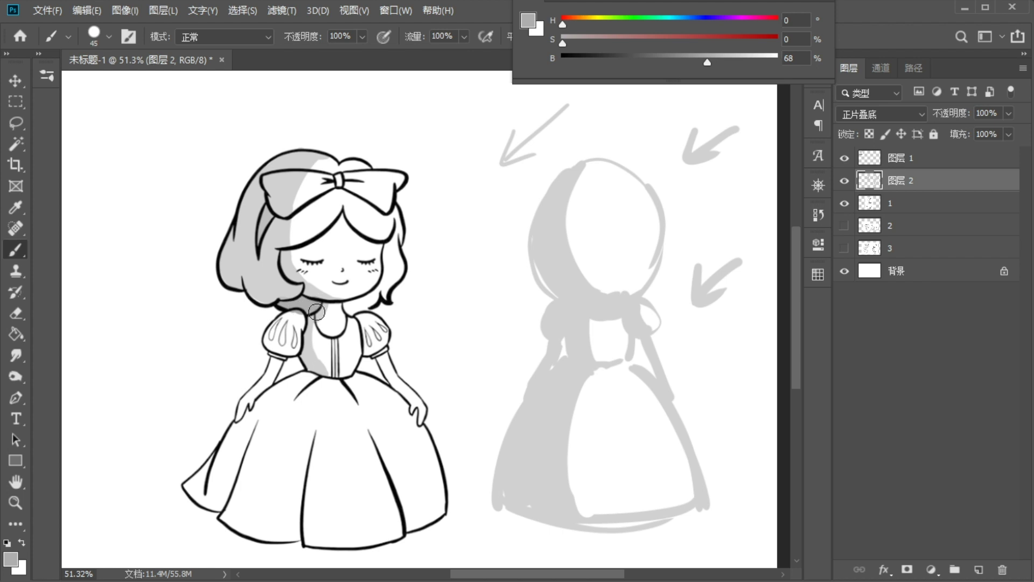
- Refine the shadows on the princess's face, fringe and bow with a 35 px brush, using 82% grey and white
{"action": "left_click", "coordinate": [282, 293], "text": "alt"}
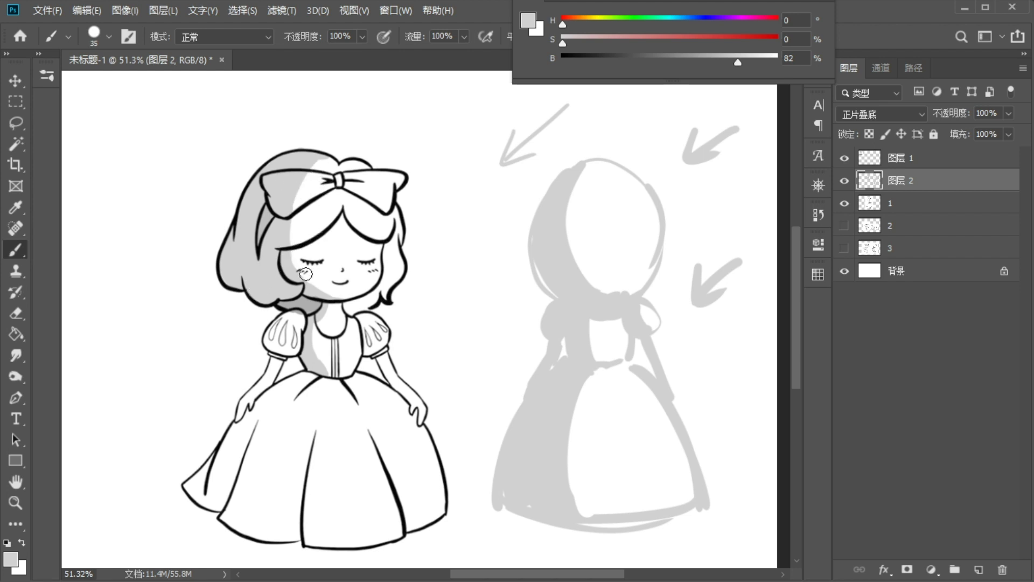
{"action": "left_click", "coordinate": [321, 278], "text": "alt"}
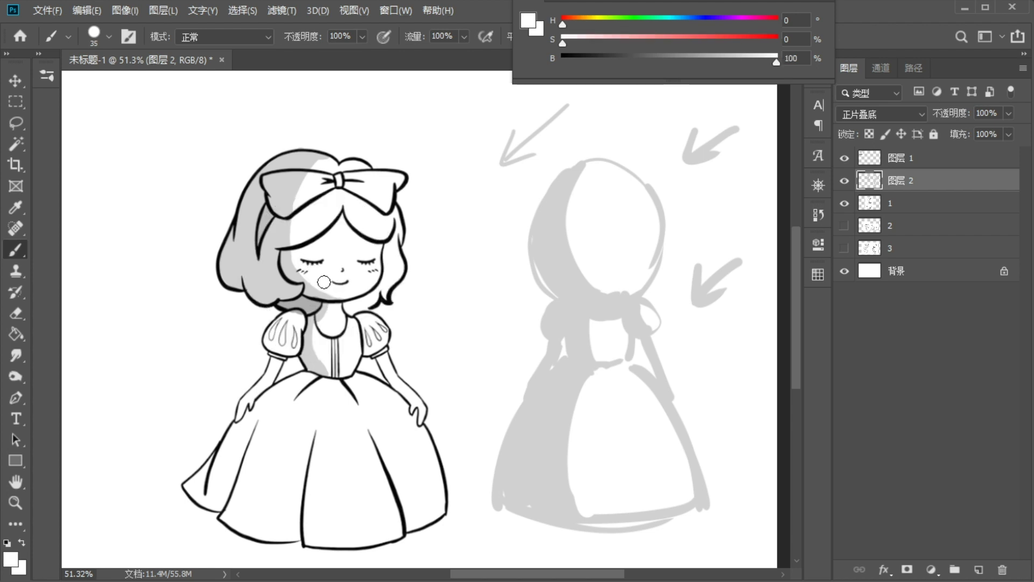
{"action": "left_click", "coordinate": [318, 334], "text": "alt"}
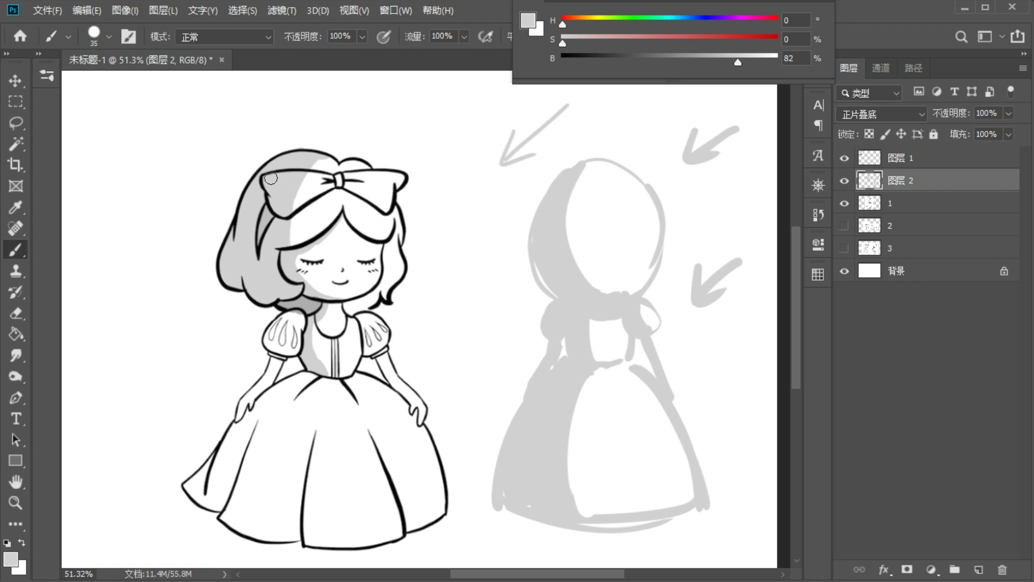
{"action": "left_click_drag", "start_coordinate": [278, 217], "coordinate": [326, 195]}
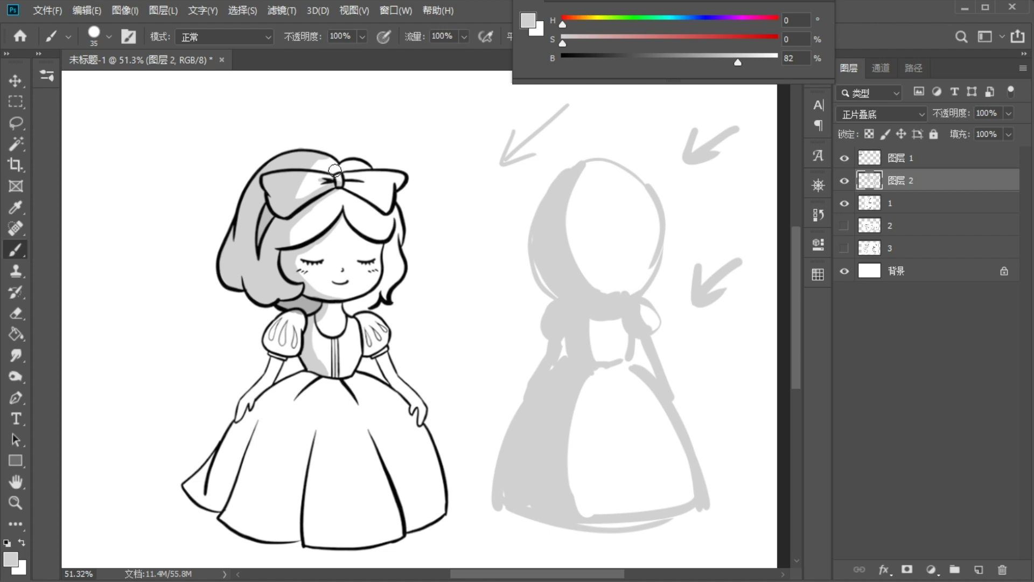
- Sketch an enlarged rounded block with a side face beside the bow and add a light arrow at its upper right
{"action": "scroll", "coordinate": [334, 170], "scroll_direction": "up", "scroll_amount": 3}
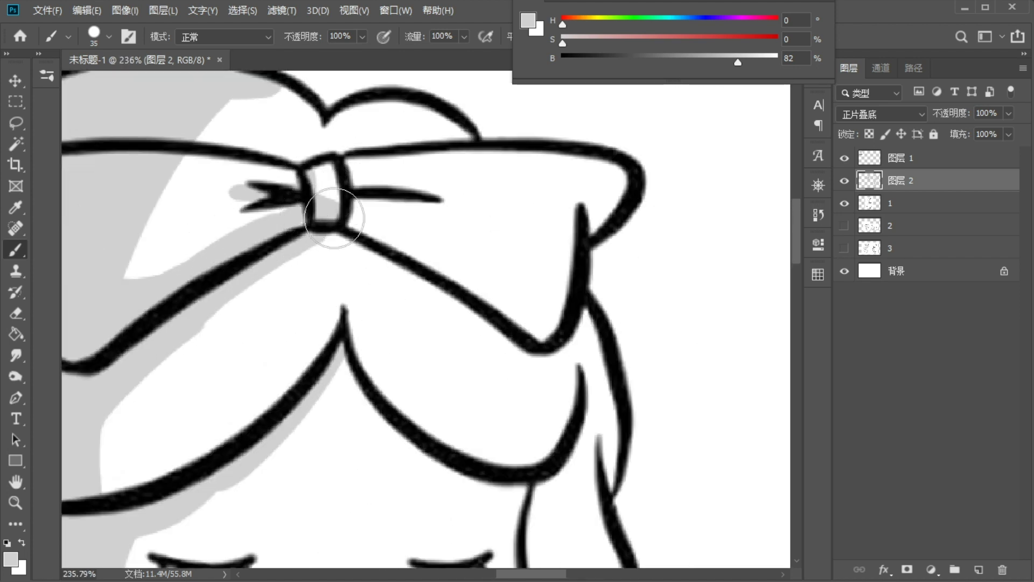
{"action": "left_click_drag", "start_coordinate": [765, 234], "coordinate": [597, 240]}
{"action": "mouse_move", "coordinate": [601, 204]}
{"action": "left_mouse_down"}
{"action": "mouse_move", "coordinate": [610, 291]}
{"action": "mouse_move", "coordinate": [613, 203]}
{"action": "mouse_move", "coordinate": [688, 193]}
{"action": "mouse_move", "coordinate": [674, 353]}
{"action": "mouse_move", "coordinate": [604, 226]}
{"action": "mouse_move", "coordinate": [577, 243]}
{"action": "mouse_move", "coordinate": [596, 351]}
{"action": "mouse_move", "coordinate": [689, 345]}
{"action": "left_mouse_up"}
{"action": "left_click_drag", "start_coordinate": [710, 119], "coordinate": [746, 147]}
{"action": "left_click_drag", "start_coordinate": [757, 109], "coordinate": [718, 148]}
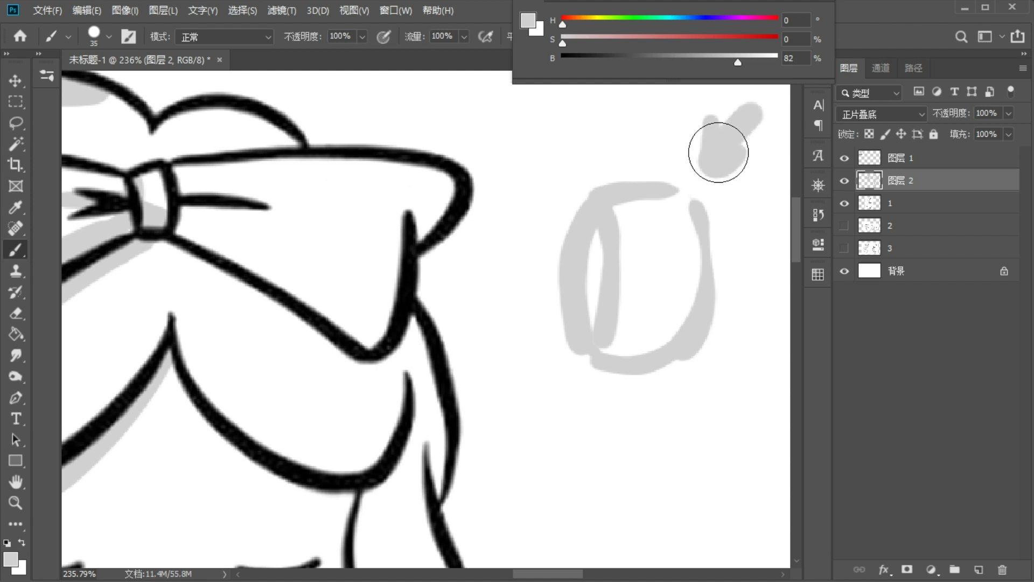
- Close the upper corner of the enlarged block sketch and clean the hair shadow's edge above the bow with a 20 px white brush
{"action": "left_click_drag", "start_coordinate": [670, 189], "coordinate": [701, 215]}
{"action": "key", "text": "bracketleft"}
{"action": "key", "text": "bracketleft"}
{"action": "key", "text": "bracketleft"}
{"action": "mouse_move", "coordinate": [608, 327]}
{"action": "left_mouse_down"}
{"action": "mouse_move", "coordinate": [661, 341]}
{"action": "mouse_move", "coordinate": [609, 279]}
{"action": "mouse_move", "coordinate": [595, 321]}
{"action": "mouse_move", "coordinate": [824, 363]}
{"action": "left_mouse_up"}
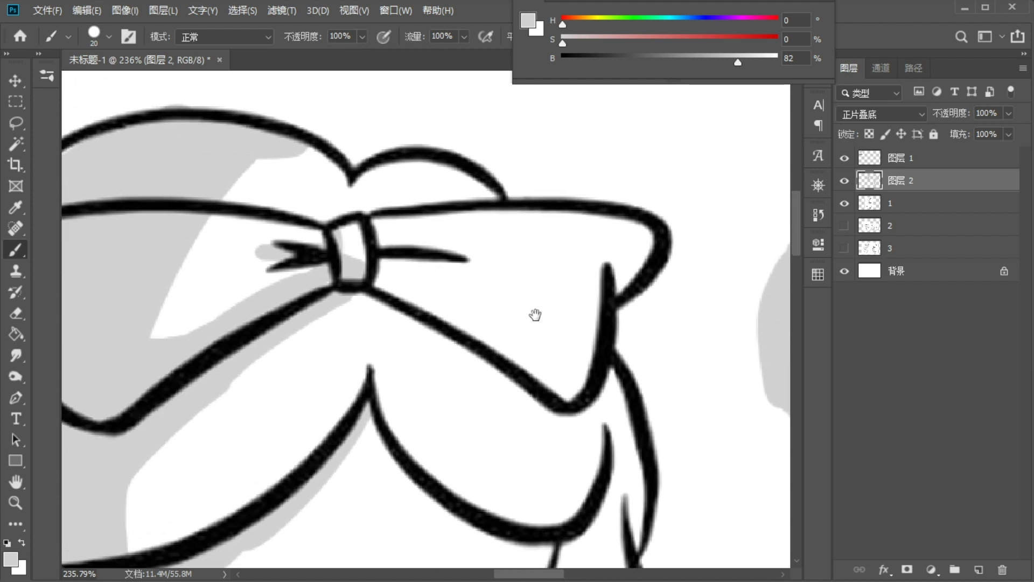
{"action": "left_click", "coordinate": [299, 165], "text": "alt"}
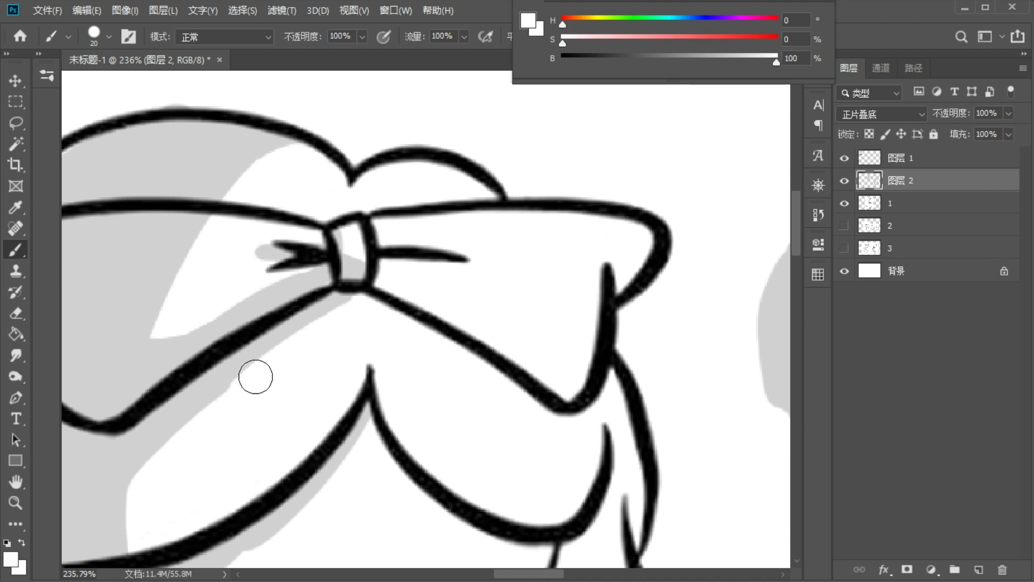
- Paint a continuous 82% grey cast shadow on the fringe, following the whole lower edge of the bow
{"action": "left_click", "coordinate": [227, 353], "text": "alt"}
{"action": "left_click_drag", "start_coordinate": [198, 396], "coordinate": [321, 308]}
{"action": "key", "text": "ctrl+z"}
{"action": "left_click", "coordinate": [195, 400], "text": "alt"}
{"action": "left_click_drag", "start_coordinate": [197, 397], "coordinate": [398, 305]}
{"action": "left_click_drag", "start_coordinate": [275, 345], "coordinate": [455, 322]}
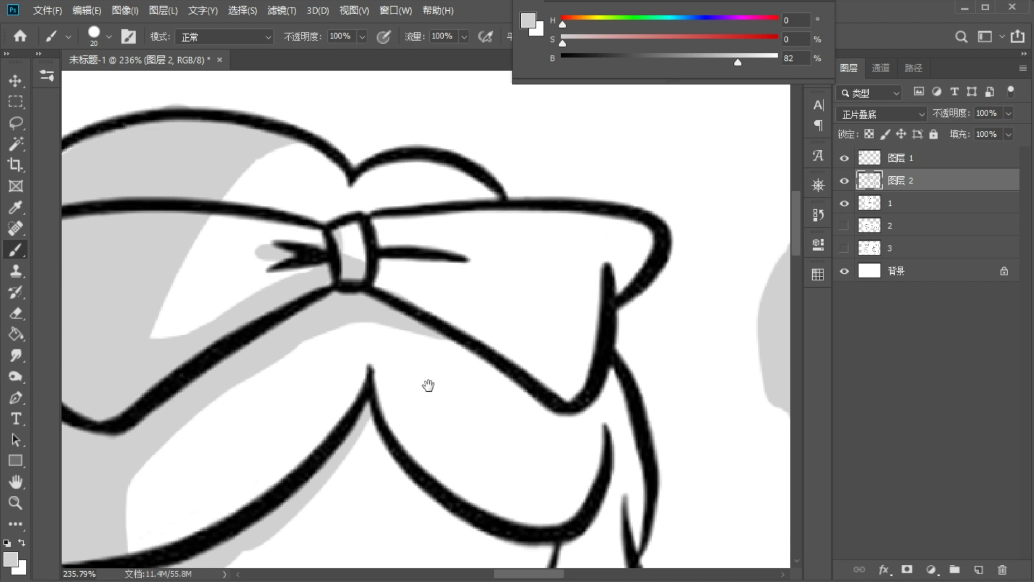
{"action": "left_click_drag", "start_coordinate": [422, 387], "coordinate": [502, 367]}
{"action": "mouse_move", "coordinate": [483, 305]}
{"action": "left_mouse_down"}
{"action": "mouse_move", "coordinate": [568, 350]}
{"action": "mouse_move", "coordinate": [523, 330]}
{"action": "left_mouse_up"}
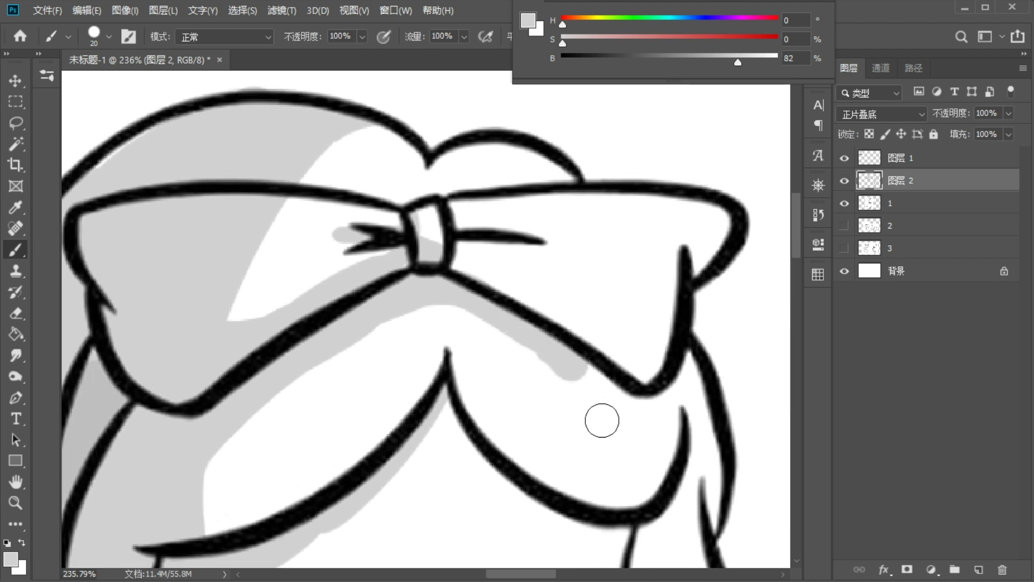
{"action": "key", "text": "ctrl+z"}
{"action": "mouse_move", "coordinate": [582, 361]}
{"action": "left_mouse_down"}
{"action": "mouse_move", "coordinate": [534, 339]}
{"action": "mouse_move", "coordinate": [621, 383]}
{"action": "mouse_move", "coordinate": [537, 342]}
{"action": "left_mouse_up"}
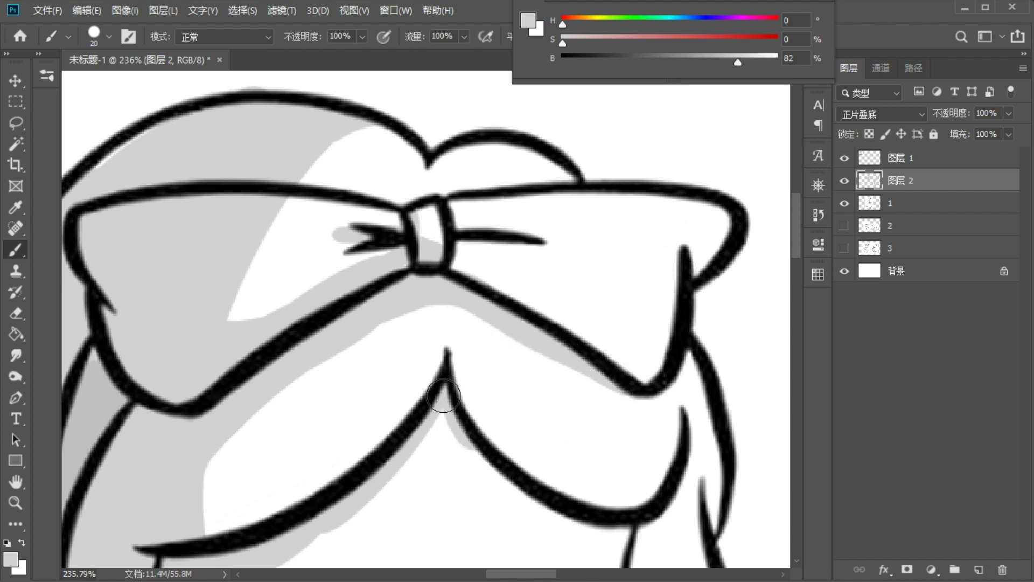
- Extend the 82% grey shadow on the forehead beneath the right half of the princess's fringe
{"action": "mouse_move", "coordinate": [439, 404]}
{"action": "left_mouse_down"}
{"action": "mouse_move", "coordinate": [509, 484]}
{"action": "mouse_move", "coordinate": [462, 431]}
{"action": "mouse_move", "coordinate": [515, 479]}
{"action": "left_mouse_up"}
{"action": "left_click_drag", "start_coordinate": [482, 450], "coordinate": [544, 499]}
{"action": "mouse_move", "coordinate": [489, 468]}
{"action": "left_mouse_down"}
{"action": "mouse_move", "coordinate": [545, 500]}
{"action": "mouse_move", "coordinate": [488, 406]}
{"action": "left_mouse_up"}
- Shade the lower edge of the bow's right loop in 82% grey and continue the shadow up around its outer fold
{"action": "left_click_drag", "start_coordinate": [556, 309], "coordinate": [568, 364]}
{"action": "left_click_drag", "start_coordinate": [425, 275], "coordinate": [528, 364]}
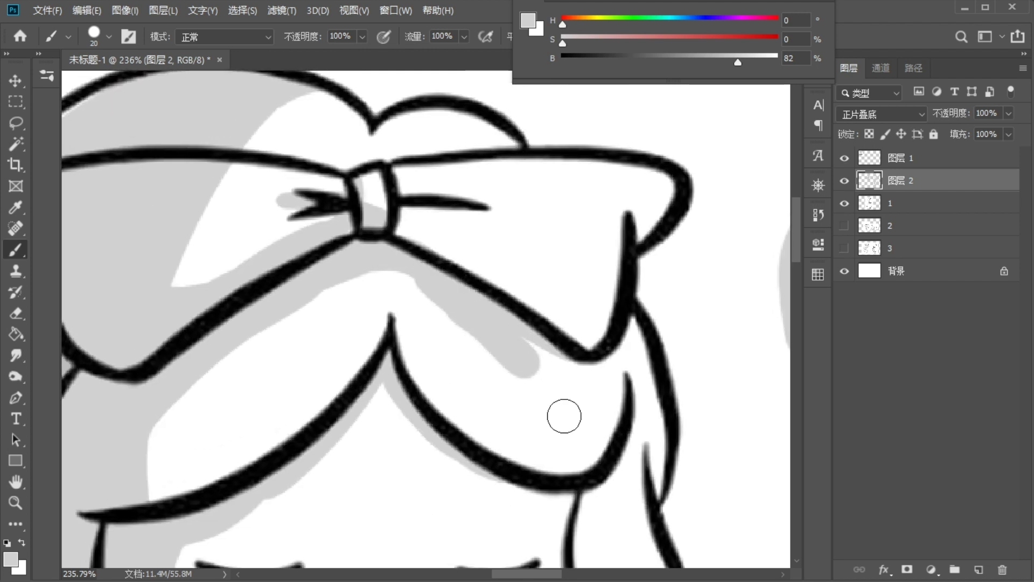
{"action": "key", "text": "ctrl+z"}
{"action": "mouse_move", "coordinate": [414, 264]}
{"action": "left_mouse_down"}
{"action": "mouse_move", "coordinate": [460, 351]}
{"action": "mouse_move", "coordinate": [525, 362]}
{"action": "mouse_move", "coordinate": [611, 402]}
{"action": "mouse_move", "coordinate": [649, 406]}
{"action": "mouse_move", "coordinate": [662, 344]}
{"action": "left_mouse_up"}
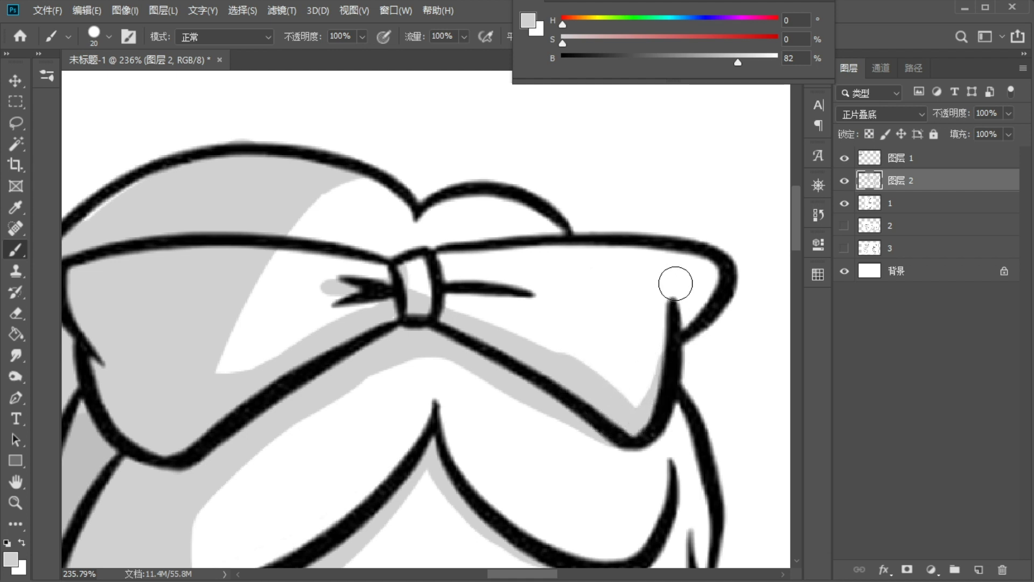
{"action": "left_click_drag", "start_coordinate": [675, 283], "coordinate": [663, 293]}
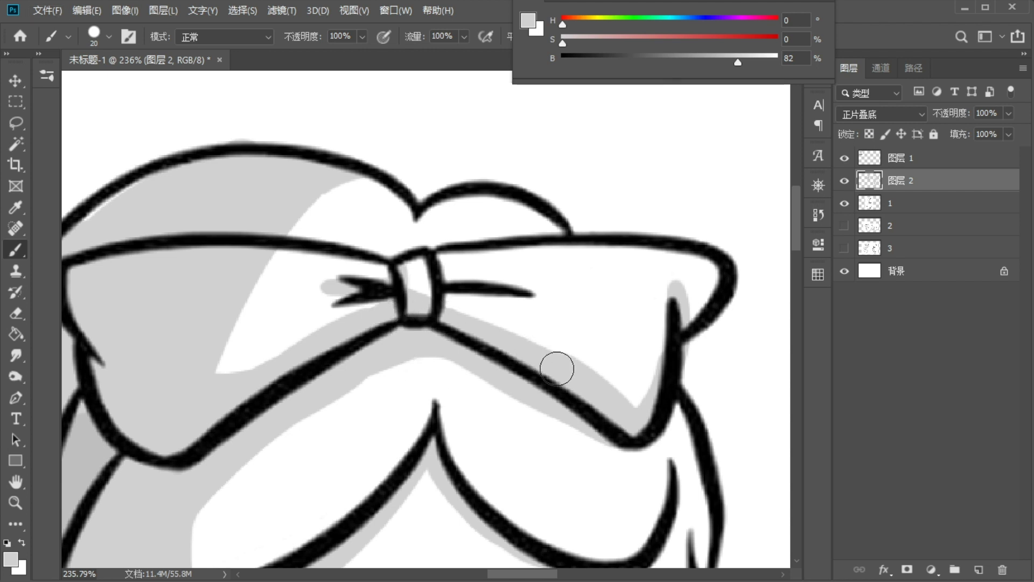
- Set the brush colour's brightness to 69% and darken the bow's cast shadow on the fringe close to the bow's lower edge
{"action": "left_click_drag", "start_coordinate": [432, 384], "coordinate": [533, 316]}
{"action": "left_click", "coordinate": [710, 59]}
{"action": "mouse_move", "coordinate": [501, 275]}
{"action": "left_mouse_down"}
{"action": "mouse_move", "coordinate": [418, 315]}
{"action": "mouse_move", "coordinate": [510, 264]}
{"action": "mouse_move", "coordinate": [288, 392]}
{"action": "left_mouse_up"}
{"action": "mouse_move", "coordinate": [471, 283]}
{"action": "left_mouse_down"}
{"action": "mouse_move", "coordinate": [574, 293]}
{"action": "mouse_move", "coordinate": [632, 324]}
{"action": "left_mouse_up"}
{"action": "left_click_drag", "start_coordinate": [570, 286], "coordinate": [668, 351]}
{"action": "key", "text": "ctrl+z"}
{"action": "left_click_drag", "start_coordinate": [550, 276], "coordinate": [687, 348]}
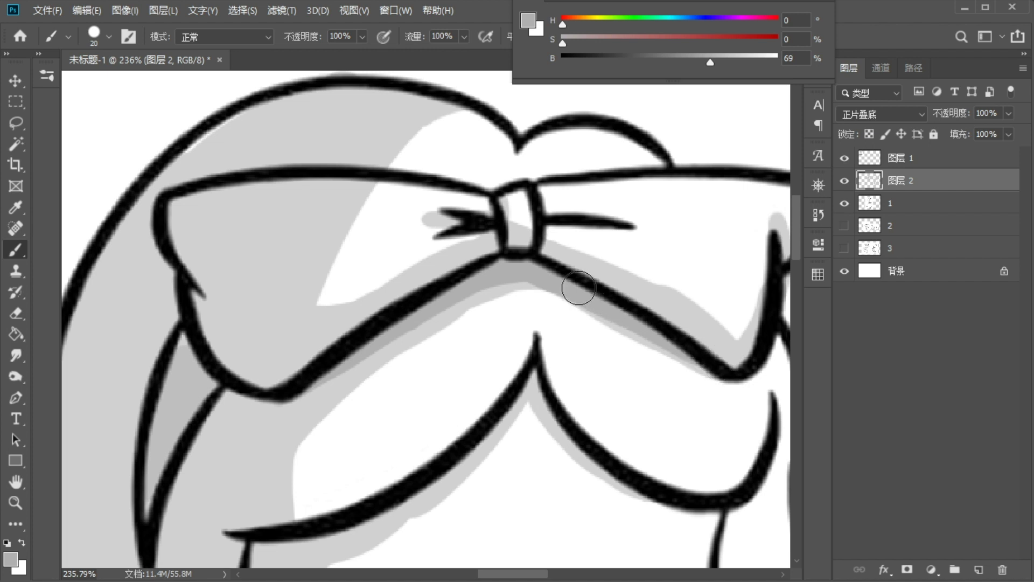
{"action": "left_click_drag", "start_coordinate": [619, 313], "coordinate": [699, 350]}
{"action": "left_click_drag", "start_coordinate": [542, 279], "coordinate": [373, 355]}
{"action": "left_click_drag", "start_coordinate": [495, 277], "coordinate": [314, 383]}
{"action": "mouse_move", "coordinate": [425, 311]}
{"action": "left_mouse_down"}
{"action": "mouse_move", "coordinate": [321, 381]}
{"action": "mouse_move", "coordinate": [283, 394]}
{"action": "left_mouse_up"}
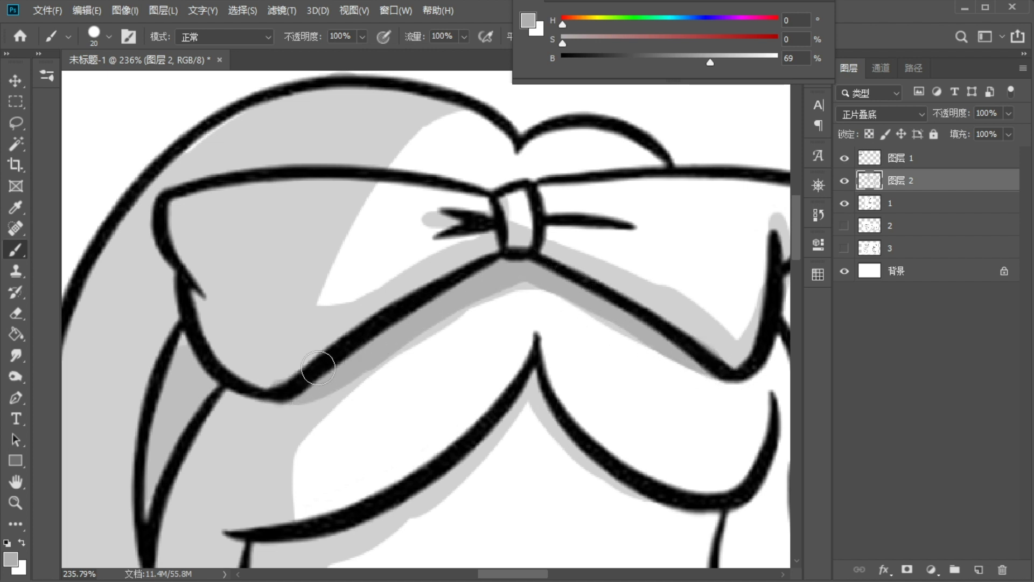
{"action": "left_click_drag", "start_coordinate": [341, 358], "coordinate": [244, 402]}
- Sample the 82% grey and add small fold shadows to the right of the bow's knot
{"action": "mouse_move", "coordinate": [571, 239]}
{"action": "left_mouse_down"}
{"action": "mouse_move", "coordinate": [376, 335]}
{"action": "mouse_move", "coordinate": [451, 322]}
{"action": "left_mouse_up"}
{"action": "left_click", "coordinate": [364, 346], "text": "alt"}
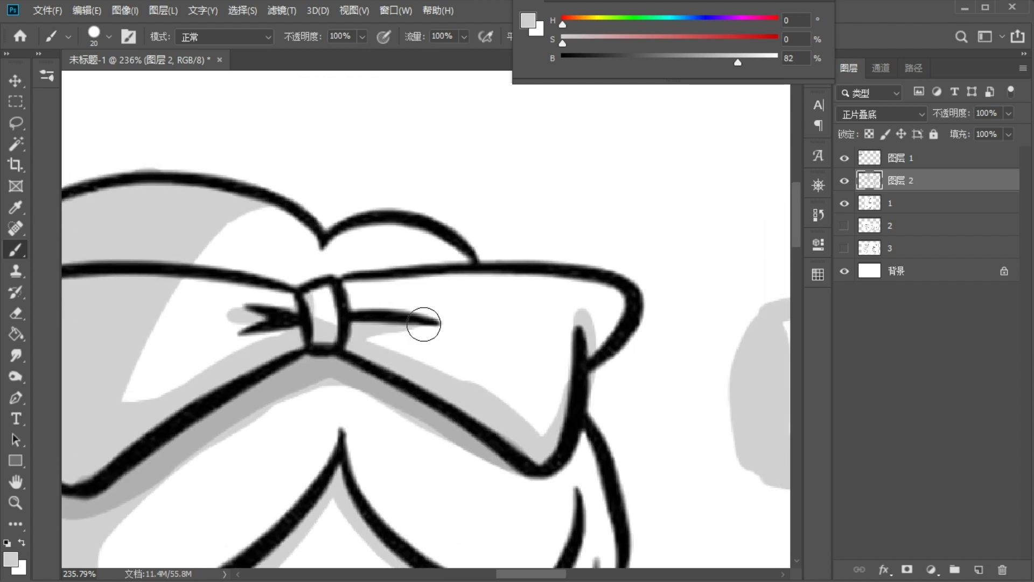
{"action": "left_click_drag", "start_coordinate": [371, 326], "coordinate": [465, 329]}
{"action": "left_click_drag", "start_coordinate": [352, 291], "coordinate": [448, 296]}
{"action": "left_click_drag", "start_coordinate": [385, 380], "coordinate": [452, 312]}
- Paint an 82% grey shadow on the hair along the right side of the face, from the fringe down to the jaw
{"action": "left_click_drag", "start_coordinate": [451, 431], "coordinate": [407, 233]}
{"action": "left_click_drag", "start_coordinate": [589, 327], "coordinate": [556, 402]}
{"action": "key", "text": "ctrl+z"}
{"action": "mouse_move", "coordinate": [581, 330]}
{"action": "left_mouse_down"}
{"action": "mouse_move", "coordinate": [552, 396]}
{"action": "mouse_move", "coordinate": [566, 345]}
{"action": "mouse_move", "coordinate": [562, 420]}
{"action": "left_mouse_up"}
{"action": "left_click_drag", "start_coordinate": [565, 352], "coordinate": [552, 470]}
{"action": "mouse_move", "coordinate": [562, 399]}
{"action": "left_mouse_down"}
{"action": "mouse_move", "coordinate": [558, 498]}
{"action": "mouse_move", "coordinate": [526, 537]}
{"action": "left_mouse_up"}
{"action": "mouse_move", "coordinate": [476, 371]}
{"action": "left_mouse_down"}
{"action": "mouse_move", "coordinate": [585, 250]}
{"action": "mouse_move", "coordinate": [404, 262]}
{"action": "left_mouse_up"}
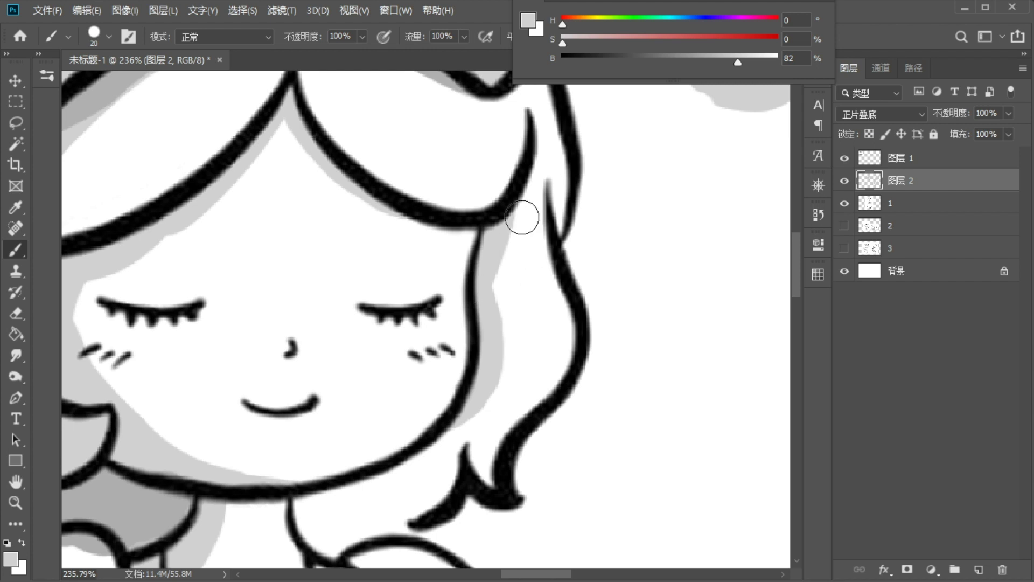
{"action": "left_click_drag", "start_coordinate": [509, 199], "coordinate": [489, 291]}
{"action": "key", "text": "ctrl+z"}
{"action": "left_click_drag", "start_coordinate": [508, 200], "coordinate": [479, 330]}
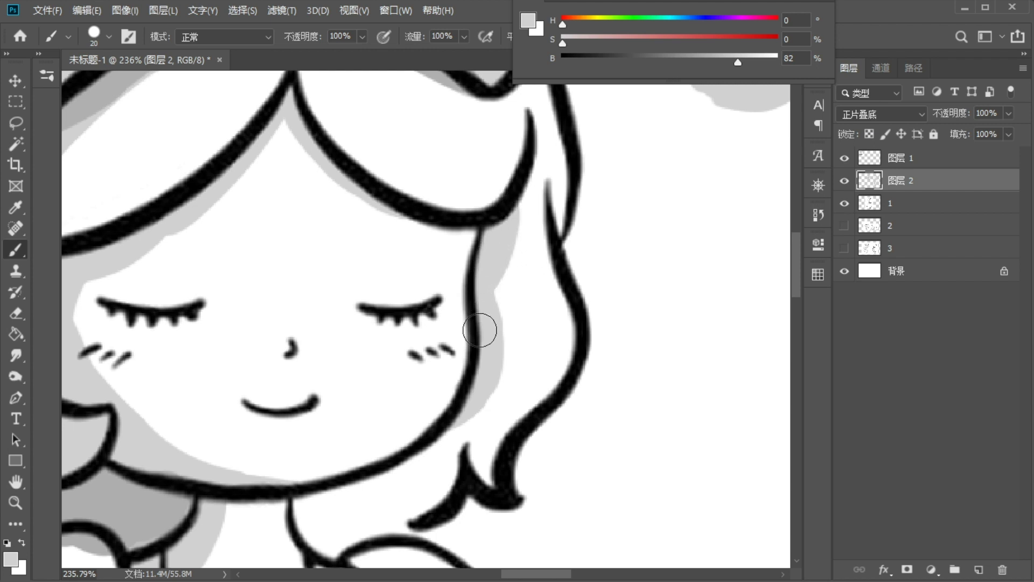
- Sketch the outline of an enlarged wavy lock of hair with a pointed tip in the empty area beside the princess
{"action": "left_click_drag", "start_coordinate": [690, 216], "coordinate": [545, 245]}
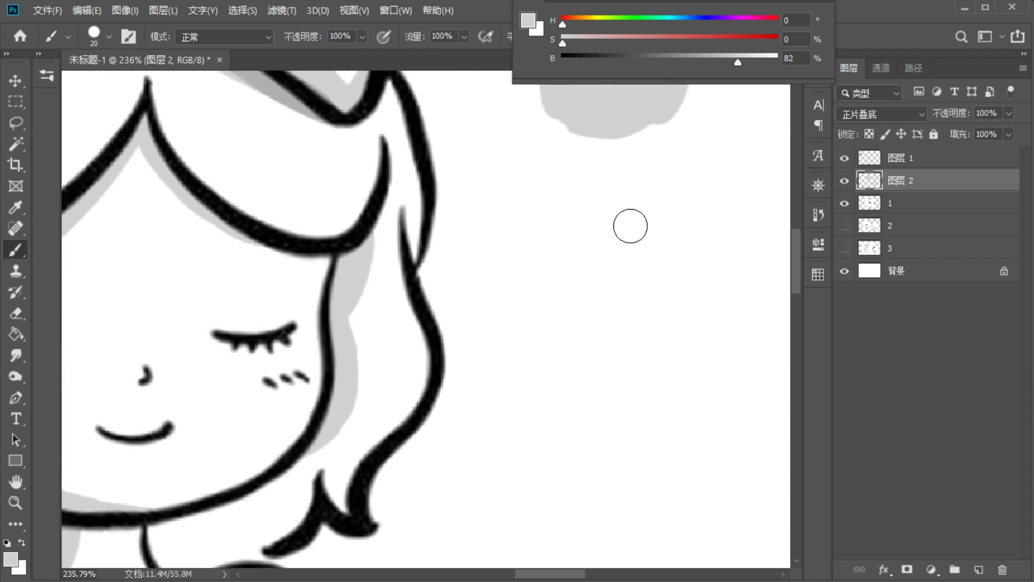
{"action": "mouse_move", "coordinate": [651, 171]}
{"action": "left_mouse_down"}
{"action": "mouse_move", "coordinate": [734, 373]}
{"action": "mouse_move", "coordinate": [710, 444]}
{"action": "mouse_move", "coordinate": [585, 220]}
{"action": "left_mouse_up"}
{"action": "mouse_move", "coordinate": [580, 266]}
{"action": "left_mouse_down"}
{"action": "mouse_move", "coordinate": [656, 438]}
{"action": "mouse_move", "coordinate": [657, 475]}
{"action": "left_mouse_up"}
{"action": "key", "text": "ctrl+z"}
{"action": "left_click_drag", "start_coordinate": [596, 210], "coordinate": [625, 372]}
{"action": "mouse_move", "coordinate": [610, 328]}
{"action": "left_mouse_down"}
{"action": "mouse_move", "coordinate": [621, 467]}
{"action": "mouse_move", "coordinate": [665, 541]}
{"action": "left_mouse_up"}
{"action": "mouse_move", "coordinate": [718, 446]}
{"action": "left_mouse_down"}
{"action": "mouse_move", "coordinate": [682, 494]}
{"action": "mouse_move", "coordinate": [690, 539]}
{"action": "left_mouse_up"}
{"action": "key", "text": "ctrl+z"}
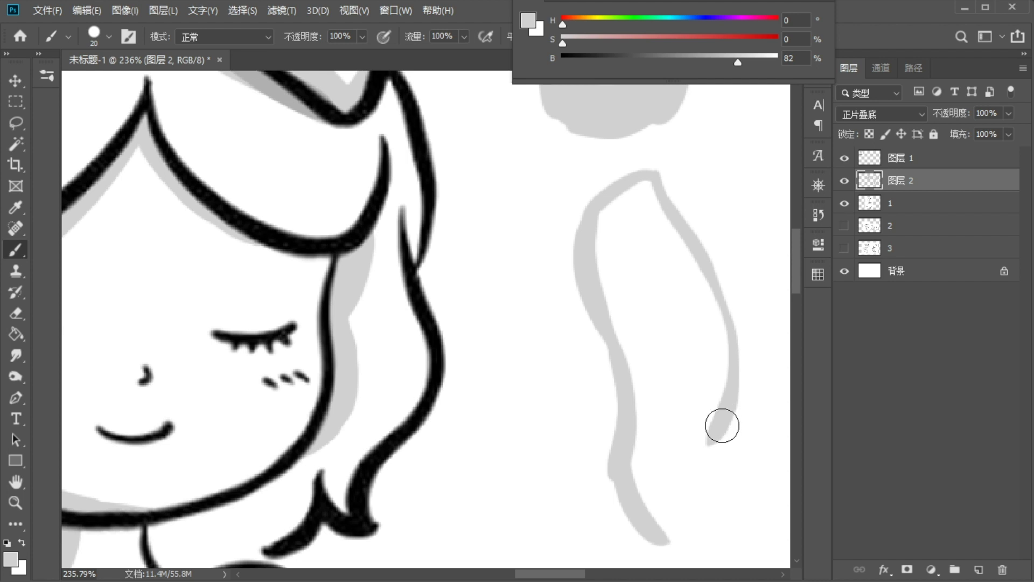
{"action": "left_click_drag", "start_coordinate": [722, 425], "coordinate": [685, 560]}
{"action": "left_click_drag", "start_coordinate": [729, 146], "coordinate": [633, 155]}
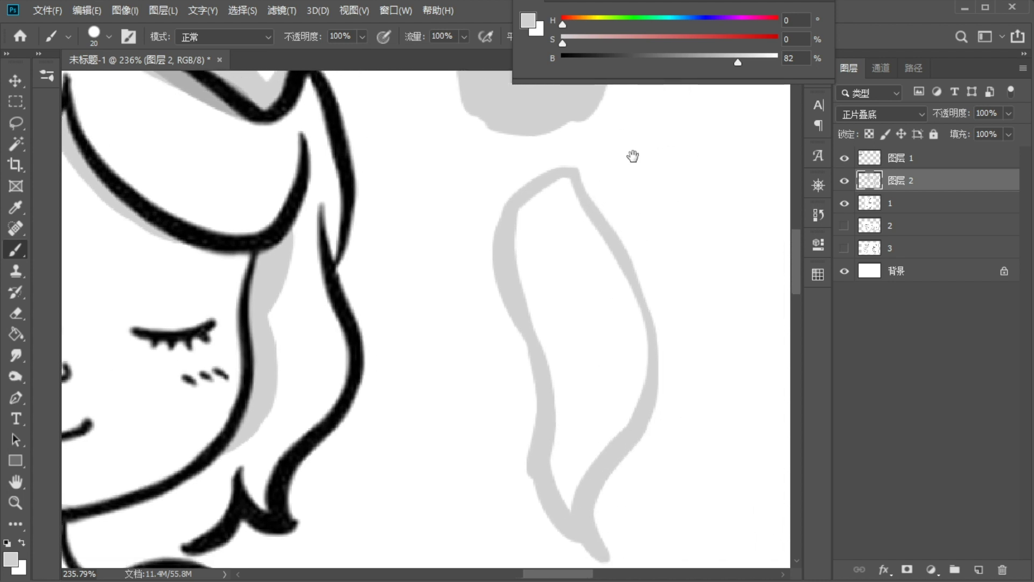
- Draw two light arrows at the enlarged lock's upper right and fill its left side and lower tip with shadow
{"action": "left_click_drag", "start_coordinate": [734, 112], "coordinate": [694, 160]}
{"action": "left_click_drag", "start_coordinate": [692, 112], "coordinate": [730, 152]}
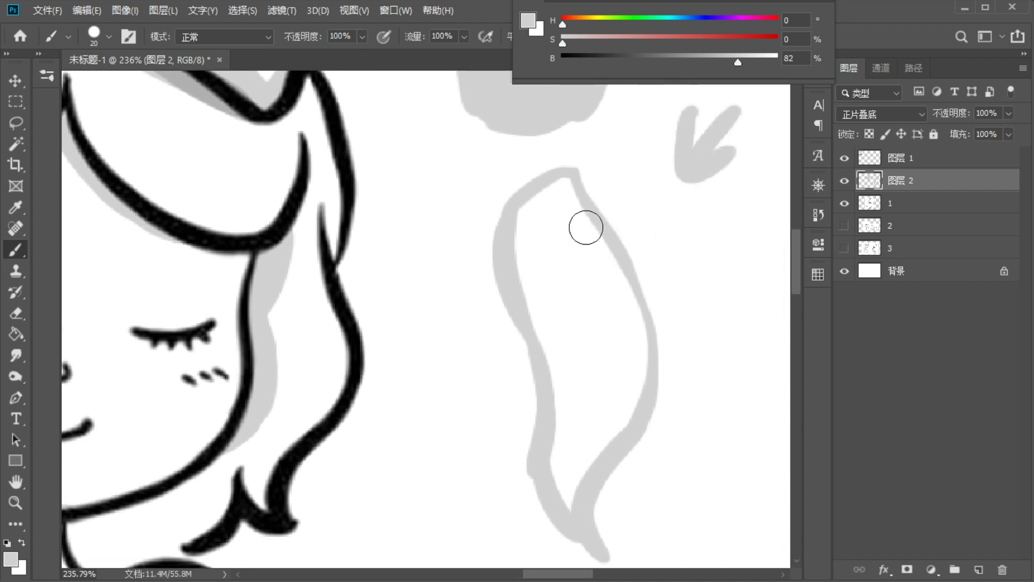
{"action": "mouse_move", "coordinate": [546, 200]}
{"action": "left_mouse_down"}
{"action": "mouse_move", "coordinate": [538, 329]}
{"action": "mouse_move", "coordinate": [570, 372]}
{"action": "mouse_move", "coordinate": [561, 346]}
{"action": "mouse_move", "coordinate": [561, 480]}
{"action": "mouse_move", "coordinate": [570, 437]}
{"action": "left_mouse_up"}
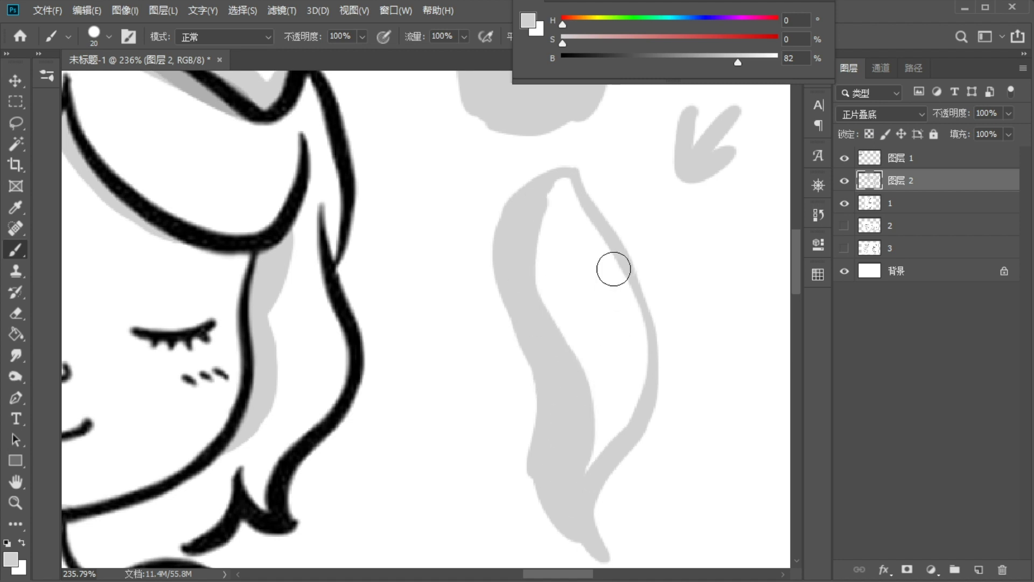
{"action": "left_click_drag", "start_coordinate": [687, 203], "coordinate": [654, 246]}
{"action": "left_click_drag", "start_coordinate": [657, 209], "coordinate": [674, 254]}
{"action": "mouse_move", "coordinate": [550, 341]}
{"action": "left_mouse_down"}
{"action": "mouse_move", "coordinate": [586, 435]}
{"action": "mouse_move", "coordinate": [577, 458]}
{"action": "mouse_move", "coordinate": [640, 381]}
{"action": "mouse_move", "coordinate": [572, 449]}
{"action": "left_mouse_up"}
{"action": "left_click_drag", "start_coordinate": [573, 199], "coordinate": [561, 330]}
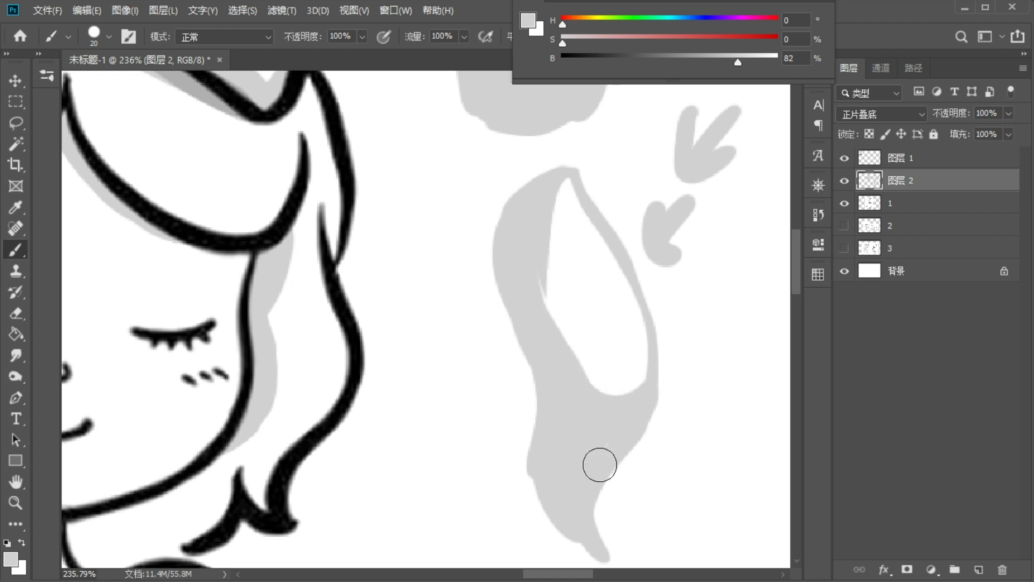
{"action": "left_click_drag", "start_coordinate": [535, 248], "coordinate": [545, 310]}
- Fill the lower part of the princess's right-hand hair with 82% grey shadow, following the enlarged lock example
{"action": "mouse_move", "coordinate": [381, 395]}
{"action": "left_mouse_down"}
{"action": "mouse_move", "coordinate": [525, 332]}
{"action": "mouse_move", "coordinate": [415, 440]}
{"action": "mouse_move", "coordinate": [424, 439]}
{"action": "mouse_move", "coordinate": [332, 434]}
{"action": "mouse_move", "coordinate": [233, 487]}
{"action": "mouse_move", "coordinate": [303, 480]}
{"action": "mouse_move", "coordinate": [328, 462]}
{"action": "mouse_move", "coordinate": [296, 483]}
{"action": "left_mouse_up"}
{"action": "left_click_drag", "start_coordinate": [415, 359], "coordinate": [458, 511]}
{"action": "mouse_move", "coordinate": [372, 317]}
{"action": "left_mouse_down"}
{"action": "mouse_move", "coordinate": [425, 384]}
{"action": "mouse_move", "coordinate": [463, 380]}
{"action": "left_mouse_up"}
{"action": "left_click_drag", "start_coordinate": [397, 336], "coordinate": [487, 376]}
{"action": "key", "text": "ctrl+z"}
{"action": "left_click_drag", "start_coordinate": [429, 347], "coordinate": [482, 392]}
- Sample the 69% grey and paint a darker shadow along the hair strand below the bow's left end
{"action": "left_click_drag", "start_coordinate": [461, 465], "coordinate": [478, 307]}
{"action": "left_click_drag", "start_coordinate": [397, 351], "coordinate": [509, 304]}
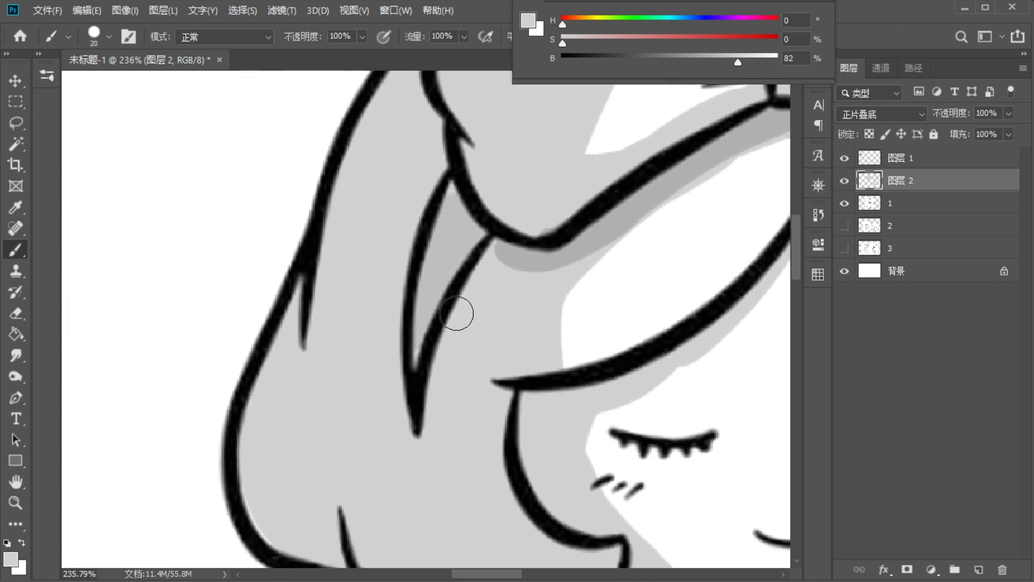
{"action": "left_click_drag", "start_coordinate": [440, 262], "coordinate": [318, 315]}
{"action": "left_click", "coordinate": [391, 306], "text": "alt"}
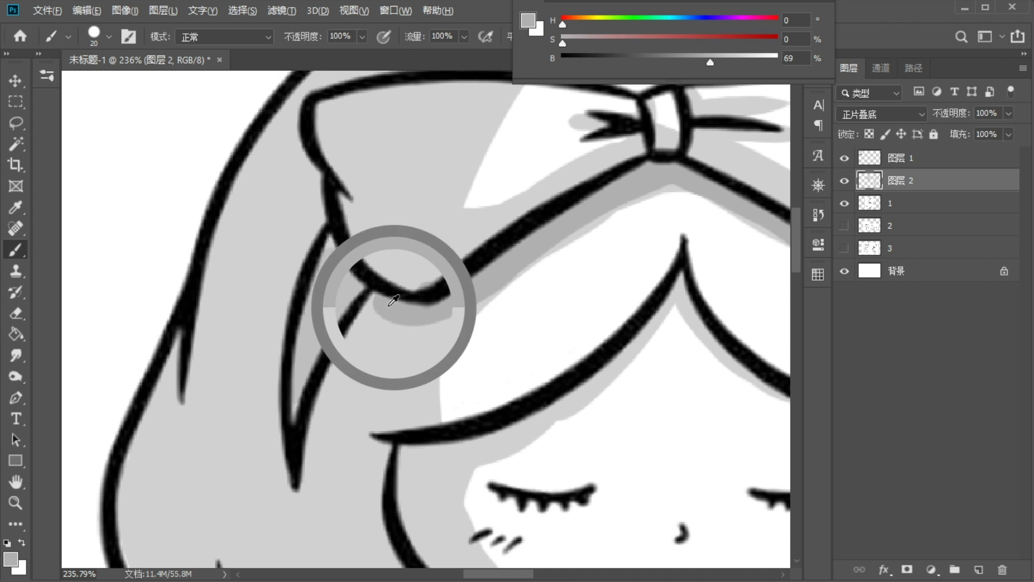
{"action": "mouse_move", "coordinate": [395, 292]}
{"action": "left_mouse_down"}
{"action": "mouse_move", "coordinate": [346, 277]}
{"action": "mouse_move", "coordinate": [377, 293]}
{"action": "mouse_move", "coordinate": [321, 397]}
{"action": "mouse_move", "coordinate": [307, 454]}
{"action": "left_mouse_up"}
- Shade the left puff sleeve with 82% grey, leaving a lit sliver along its lower right edge
{"action": "scroll", "coordinate": [432, 214], "scroll_direction": "down", "scroll_amount": 5}
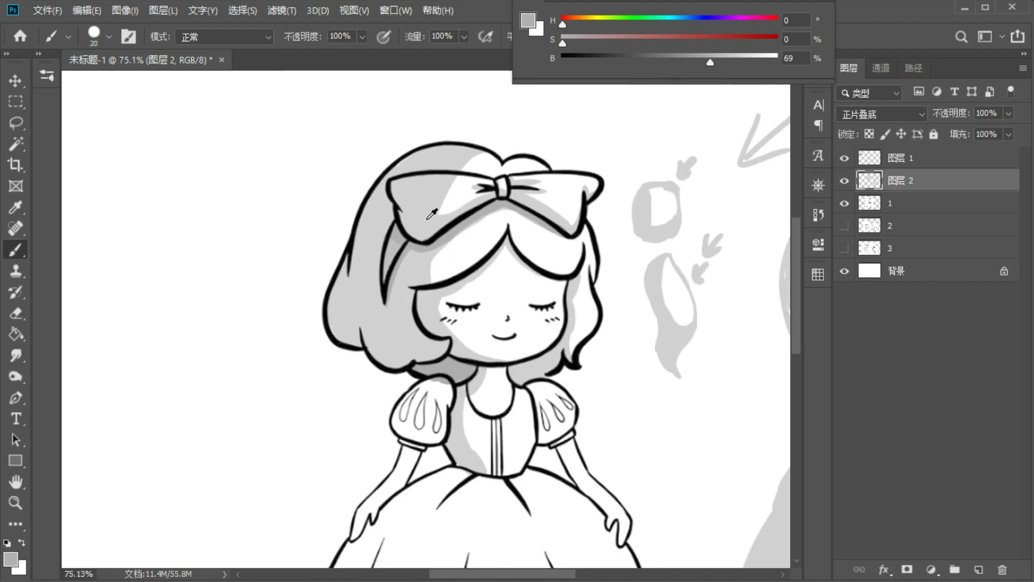
{"action": "scroll", "coordinate": [431, 214], "scroll_direction": "down", "scroll_amount": 3}
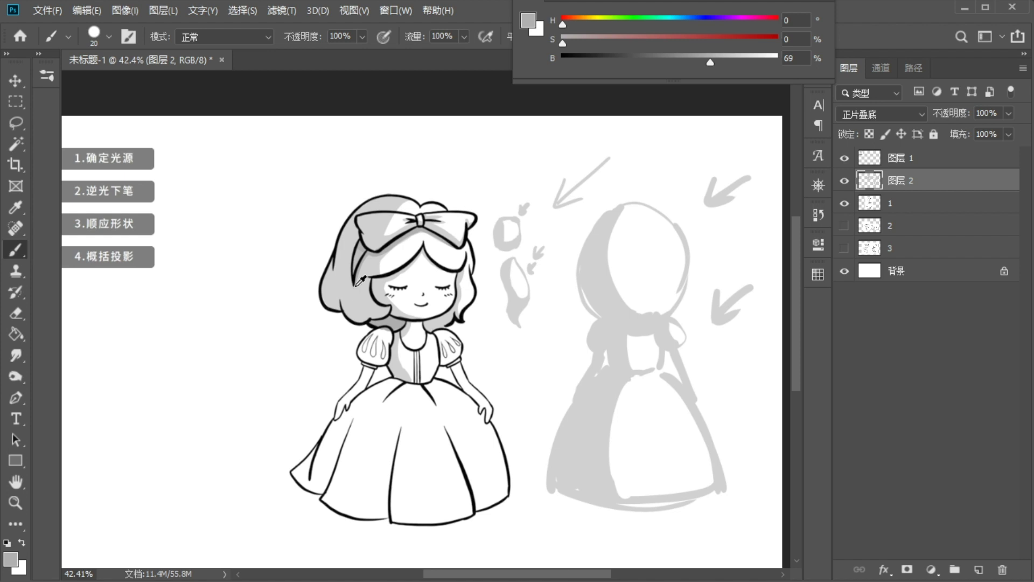
{"action": "scroll", "coordinate": [362, 251], "scroll_direction": "up", "scroll_amount": 4}
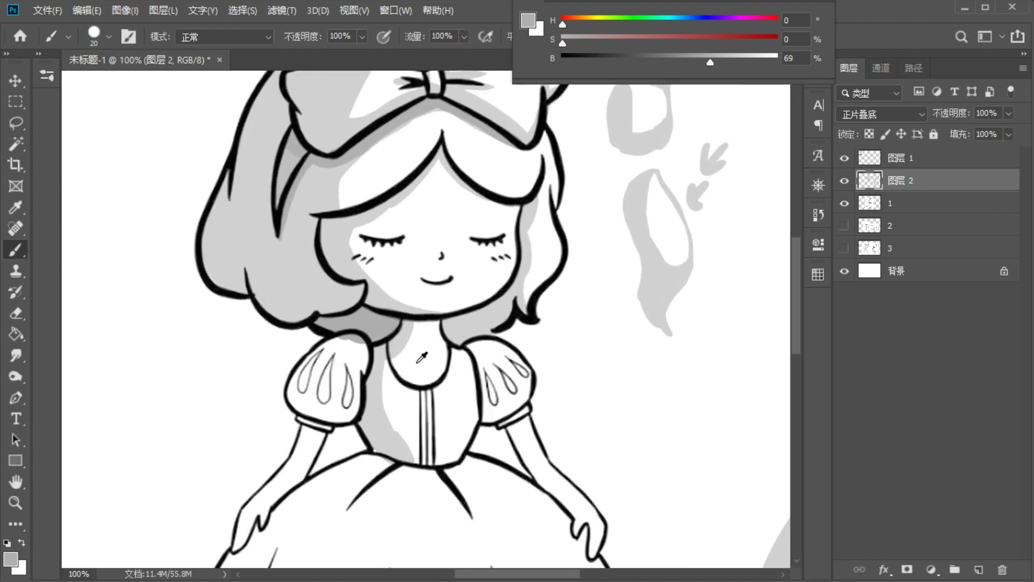
{"action": "scroll", "coordinate": [356, 355], "scroll_direction": "up", "scroll_amount": 1}
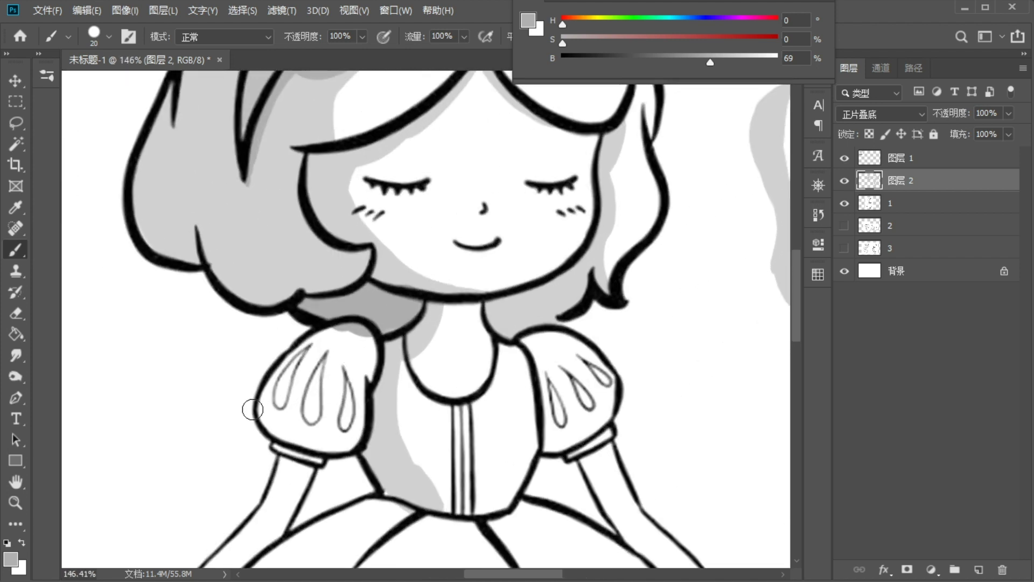
{"action": "mouse_move", "coordinate": [653, 368]}
{"action": "left_mouse_down"}
{"action": "mouse_move", "coordinate": [443, 331]}
{"action": "mouse_move", "coordinate": [358, 393]}
{"action": "mouse_move", "coordinate": [469, 377]}
{"action": "mouse_move", "coordinate": [579, 387]}
{"action": "left_mouse_up"}
{"action": "left_click_drag", "start_coordinate": [222, 385], "coordinate": [432, 400]}
{"action": "left_click", "coordinate": [455, 297], "text": "alt"}
{"action": "mouse_move", "coordinate": [507, 356]}
{"action": "left_mouse_down"}
{"action": "mouse_move", "coordinate": [474, 348]}
{"action": "mouse_move", "coordinate": [497, 344]}
{"action": "mouse_move", "coordinate": [424, 416]}
{"action": "mouse_move", "coordinate": [475, 359]}
{"action": "mouse_move", "coordinate": [458, 391]}
{"action": "mouse_move", "coordinate": [513, 343]}
{"action": "mouse_move", "coordinate": [495, 373]}
{"action": "left_mouse_up"}
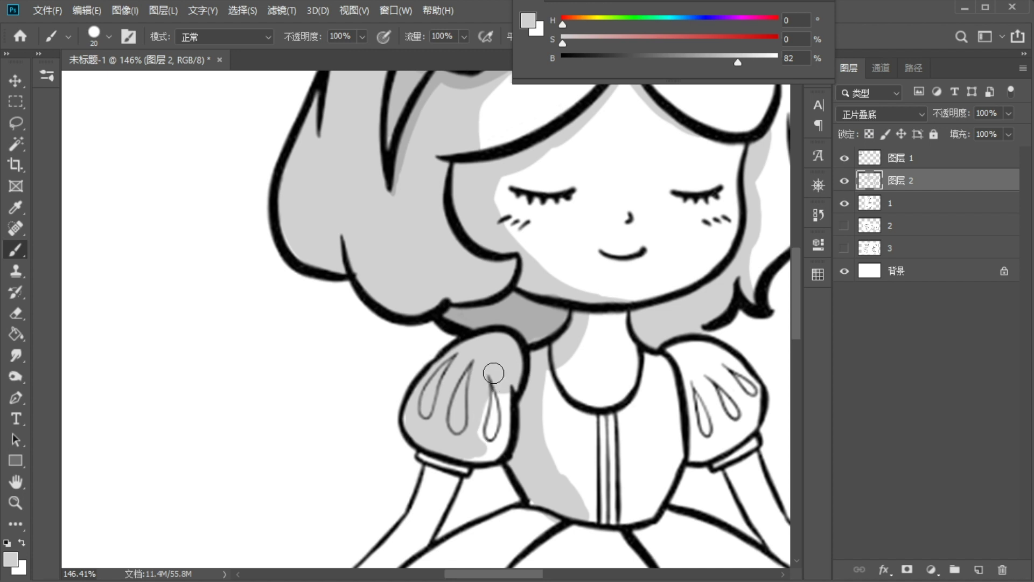
{"action": "left_click_drag", "start_coordinate": [477, 431], "coordinate": [476, 453]}
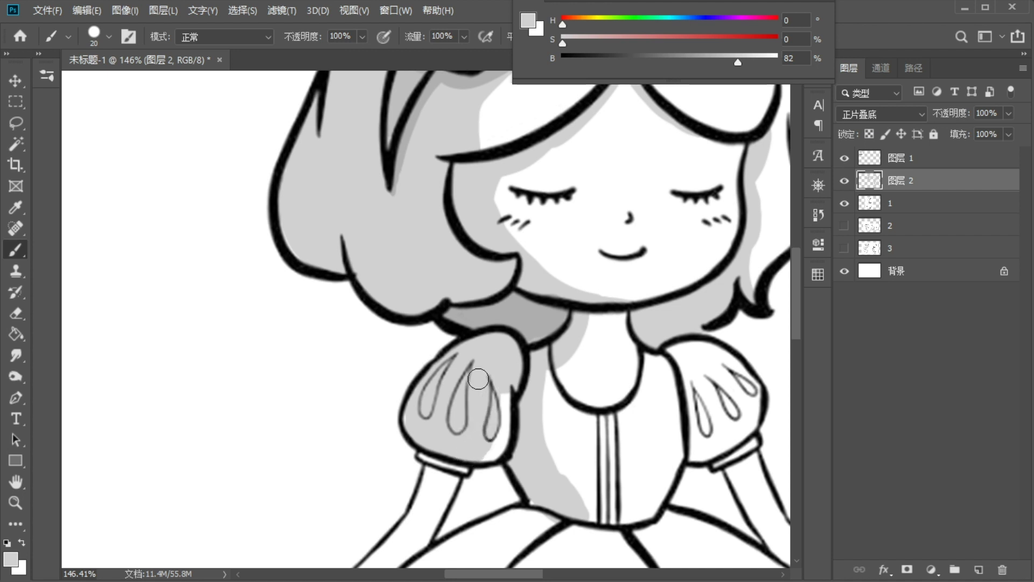
{"action": "left_click_drag", "start_coordinate": [527, 406], "coordinate": [502, 393]}
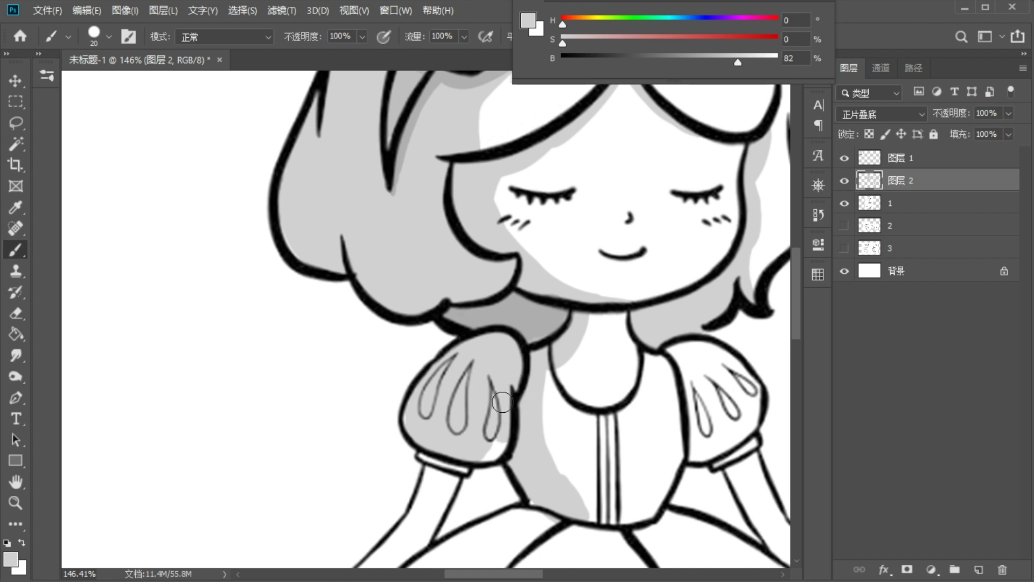
{"action": "key", "text": "ctrl+z"}
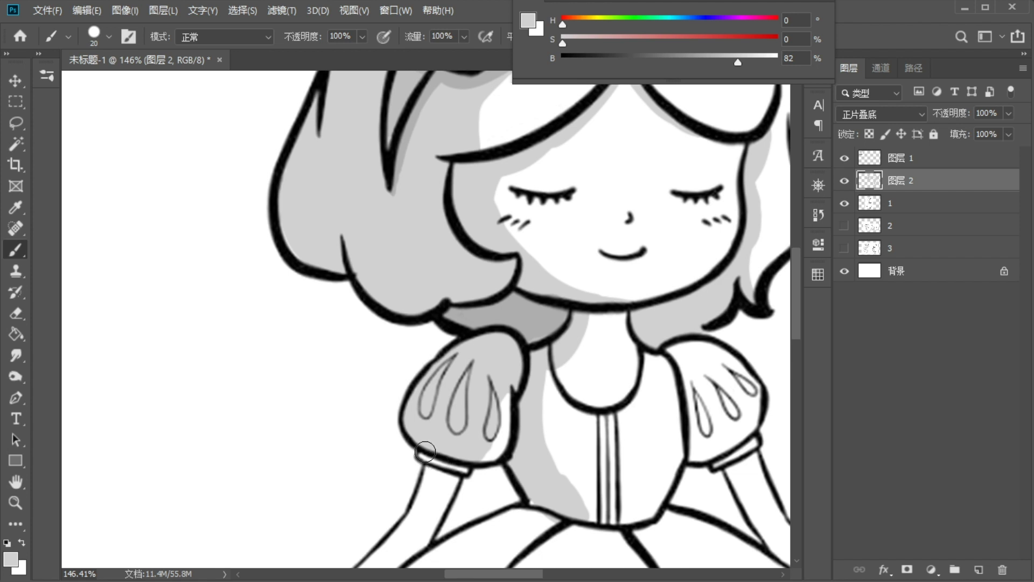
- Paint a cast shadow on the arm just below the left cuff and add a small arrow beside the puff sleeve
{"action": "mouse_move", "coordinate": [414, 432]}
{"action": "left_mouse_down"}
{"action": "mouse_move", "coordinate": [476, 309]}
{"action": "mouse_move", "coordinate": [457, 301]}
{"action": "left_mouse_up"}
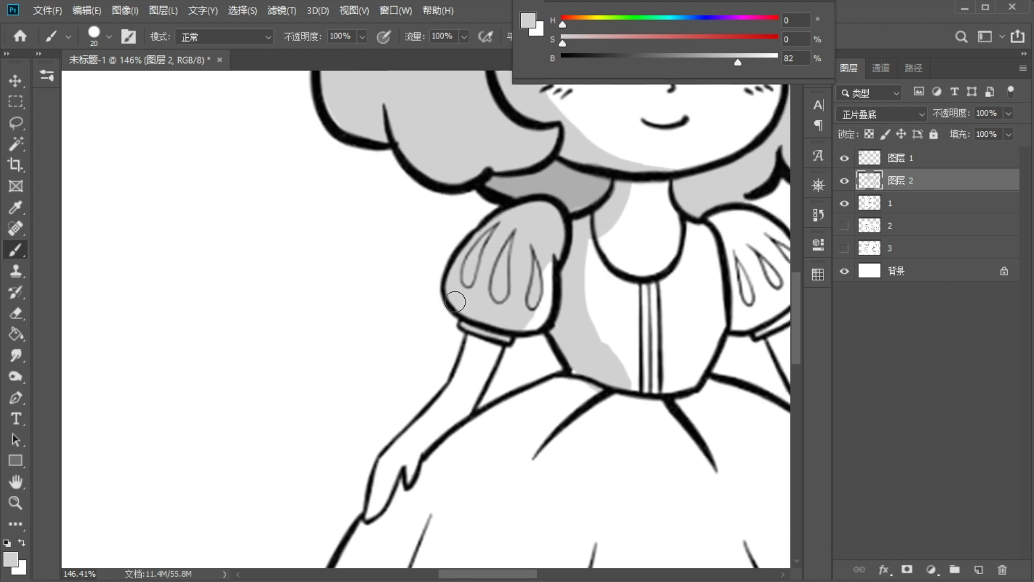
{"action": "scroll", "coordinate": [473, 352], "scroll_direction": "up", "scroll_amount": 3}
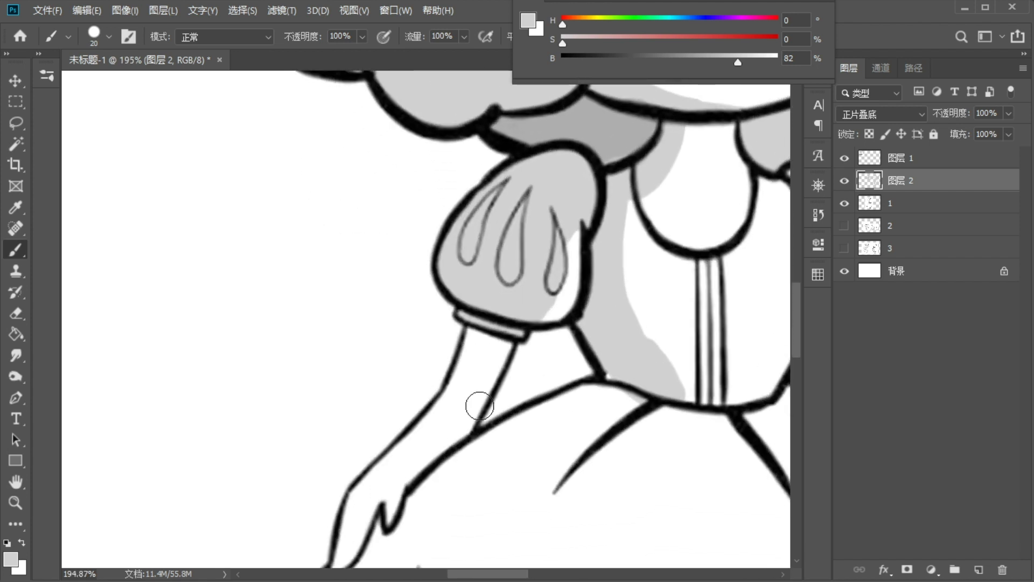
{"action": "left_click_drag", "start_coordinate": [481, 329], "coordinate": [487, 336]}
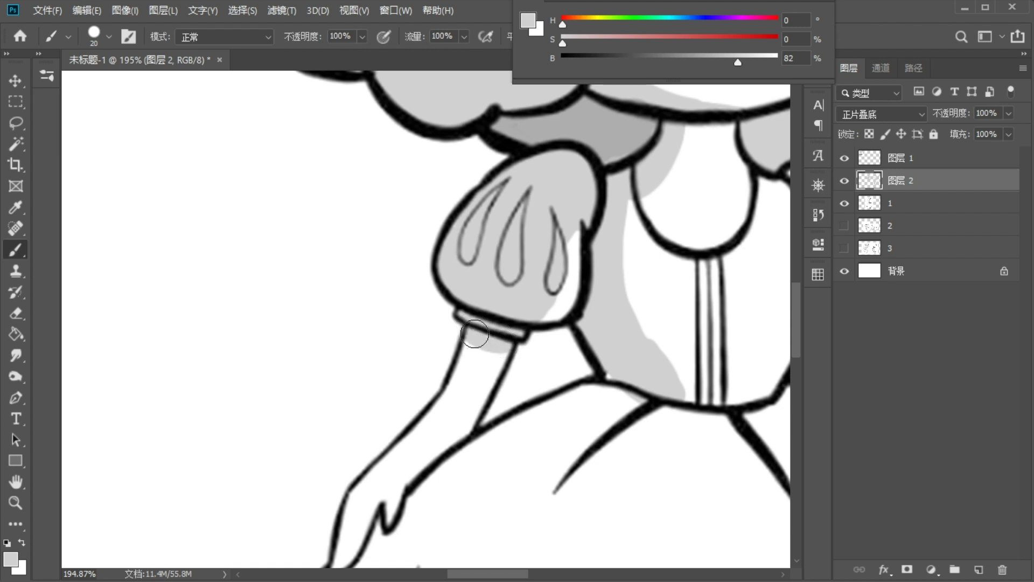
{"action": "mouse_move", "coordinate": [419, 185]}
{"action": "left_mouse_down"}
{"action": "mouse_move", "coordinate": [427, 173]}
{"action": "mouse_move", "coordinate": [428, 185]}
{"action": "left_mouse_up"}
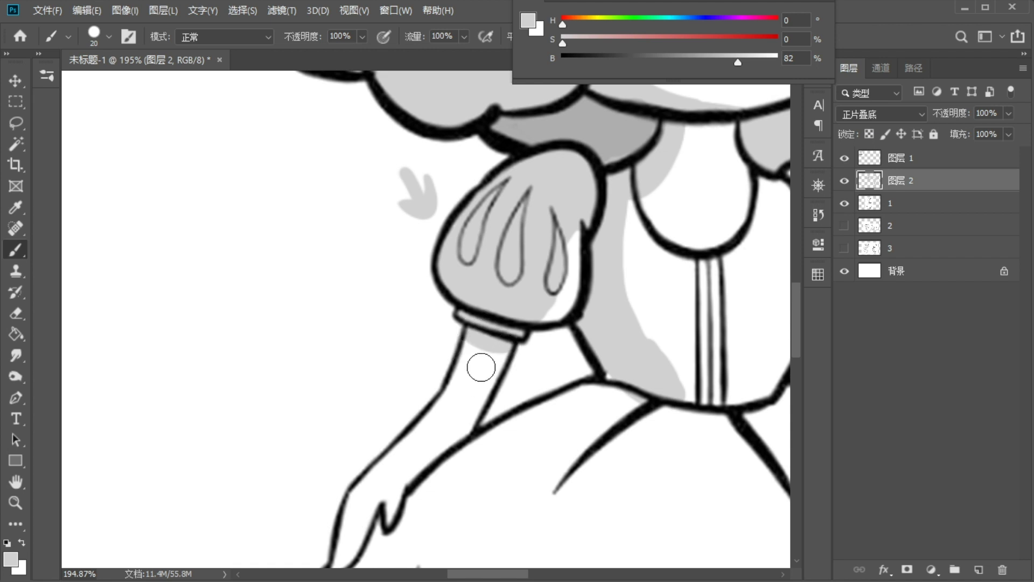
- Shade the left arm and hand in 82% grey, leaving the inner side of the upper forearm lit
{"action": "mouse_move", "coordinate": [479, 340]}
{"action": "left_mouse_down"}
{"action": "mouse_move", "coordinate": [453, 414]}
{"action": "mouse_move", "coordinate": [430, 440]}
{"action": "mouse_move", "coordinate": [432, 430]}
{"action": "left_mouse_up"}
{"action": "mouse_move", "coordinate": [468, 362]}
{"action": "left_mouse_down"}
{"action": "mouse_move", "coordinate": [455, 438]}
{"action": "mouse_move", "coordinate": [399, 455]}
{"action": "mouse_move", "coordinate": [369, 488]}
{"action": "mouse_move", "coordinate": [446, 392]}
{"action": "mouse_move", "coordinate": [432, 397]}
{"action": "mouse_move", "coordinate": [401, 457]}
{"action": "left_mouse_up"}
{"action": "mouse_move", "coordinate": [435, 419]}
{"action": "left_mouse_down"}
{"action": "mouse_move", "coordinate": [403, 465]}
{"action": "mouse_move", "coordinate": [388, 393]}
{"action": "mouse_move", "coordinate": [356, 398]}
{"action": "left_mouse_up"}
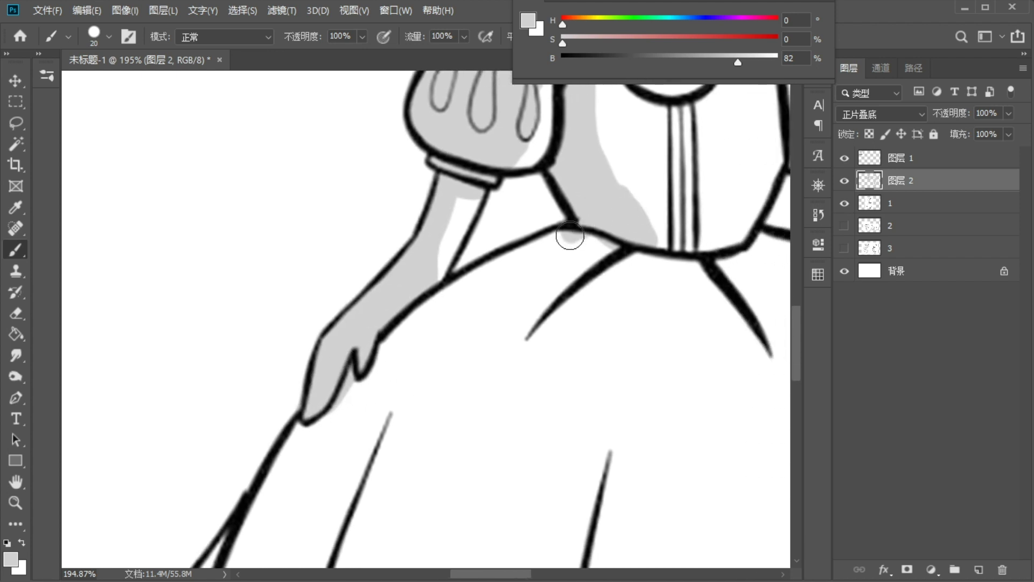
- Block in the boundary of the skirt's shadow in 82% grey, from the waist down to the hem
{"action": "scroll", "coordinate": [555, 219], "scroll_direction": "down", "scroll_amount": 6}
{"action": "mouse_move", "coordinate": [563, 207]}
{"action": "left_mouse_down"}
{"action": "mouse_move", "coordinate": [341, 220]}
{"action": "mouse_move", "coordinate": [280, 422]}
{"action": "left_mouse_up"}
{"action": "mouse_move", "coordinate": [344, 273]}
{"action": "left_mouse_down"}
{"action": "mouse_move", "coordinate": [287, 442]}
{"action": "mouse_move", "coordinate": [290, 477]}
{"action": "left_mouse_up"}
{"action": "mouse_move", "coordinate": [339, 263]}
{"action": "left_mouse_down"}
{"action": "mouse_move", "coordinate": [290, 311]}
{"action": "mouse_move", "coordinate": [281, 283]}
{"action": "left_mouse_up"}
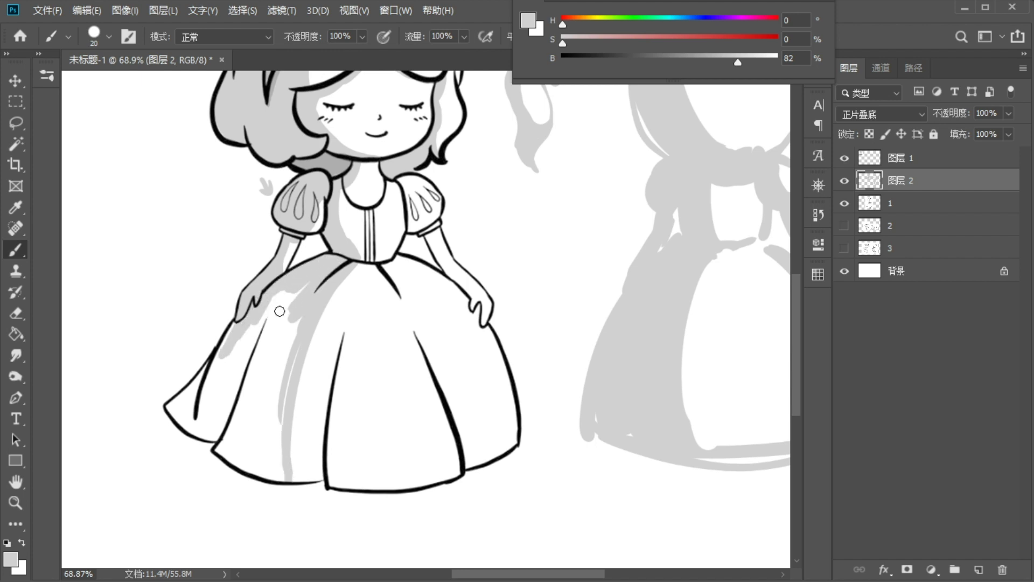
- Fill the skirt's left third with solid 82% grey out to the outline and hem
{"action": "key", "text": "bracketright"}
{"action": "mouse_move", "coordinate": [296, 301]}
{"action": "left_mouse_down"}
{"action": "mouse_move", "coordinate": [307, 288]}
{"action": "mouse_move", "coordinate": [275, 307]}
{"action": "mouse_move", "coordinate": [190, 402]}
{"action": "left_mouse_up"}
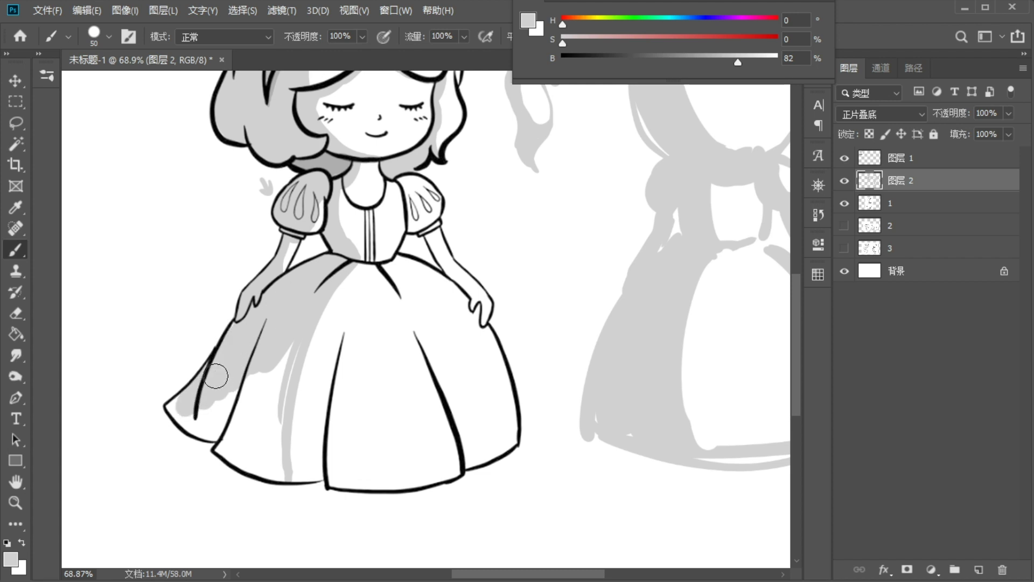
{"action": "mouse_move", "coordinate": [295, 347]}
{"action": "left_mouse_down"}
{"action": "mouse_move", "coordinate": [280, 392]}
{"action": "mouse_move", "coordinate": [283, 377]}
{"action": "left_mouse_up"}
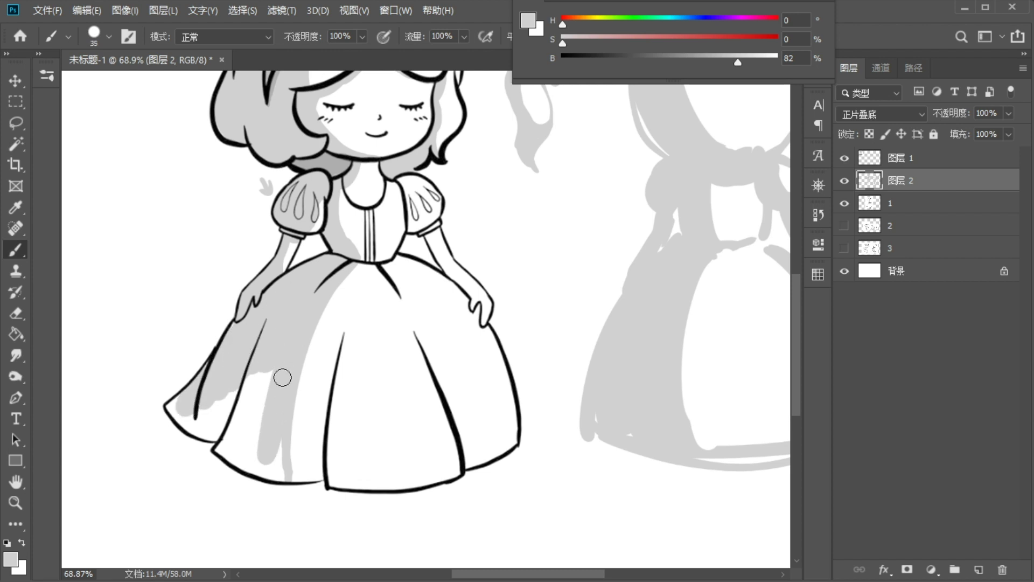
{"action": "mouse_move", "coordinate": [276, 461]}
{"action": "left_mouse_down"}
{"action": "mouse_move", "coordinate": [263, 362]}
{"action": "mouse_move", "coordinate": [242, 362]}
{"action": "mouse_move", "coordinate": [212, 426]}
{"action": "left_mouse_up"}
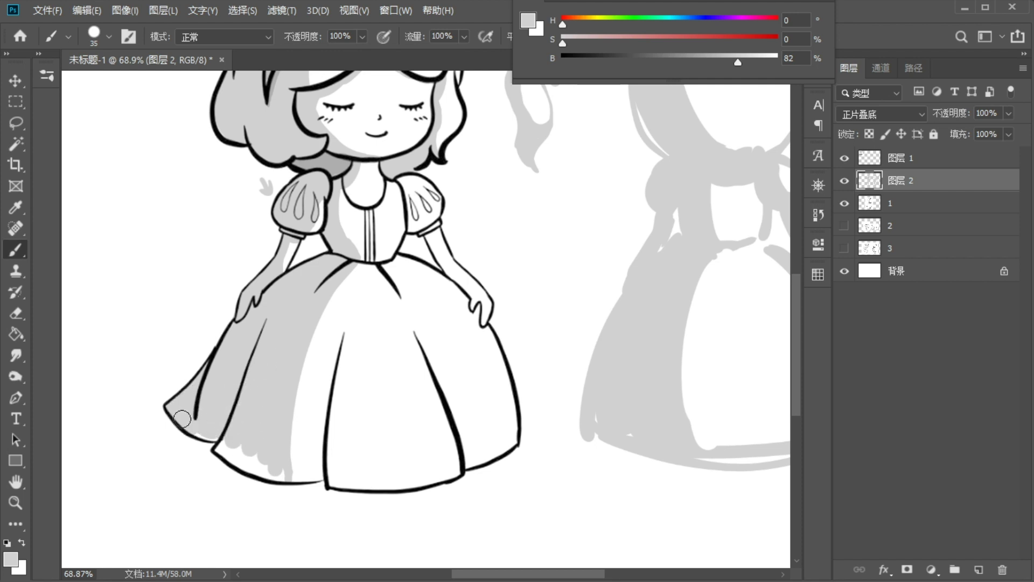
{"action": "mouse_move", "coordinate": [226, 451]}
{"action": "left_mouse_down"}
{"action": "mouse_move", "coordinate": [262, 470]}
{"action": "mouse_move", "coordinate": [276, 456]}
{"action": "mouse_move", "coordinate": [218, 450]}
{"action": "left_mouse_up"}
{"action": "key", "text": "bracketleft"}
{"action": "key", "text": "bracketleft"}
{"action": "key", "text": "bracketleft"}
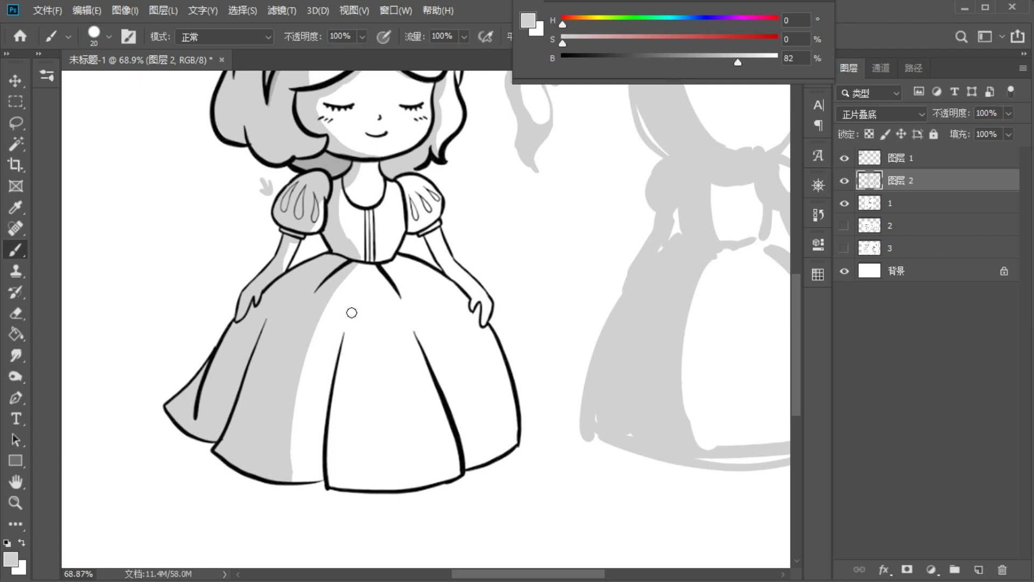
- Paint a narrow tapering shadow along the left side of the skirt's centre-left fold line
{"action": "left_click_drag", "start_coordinate": [312, 443], "coordinate": [335, 372]}
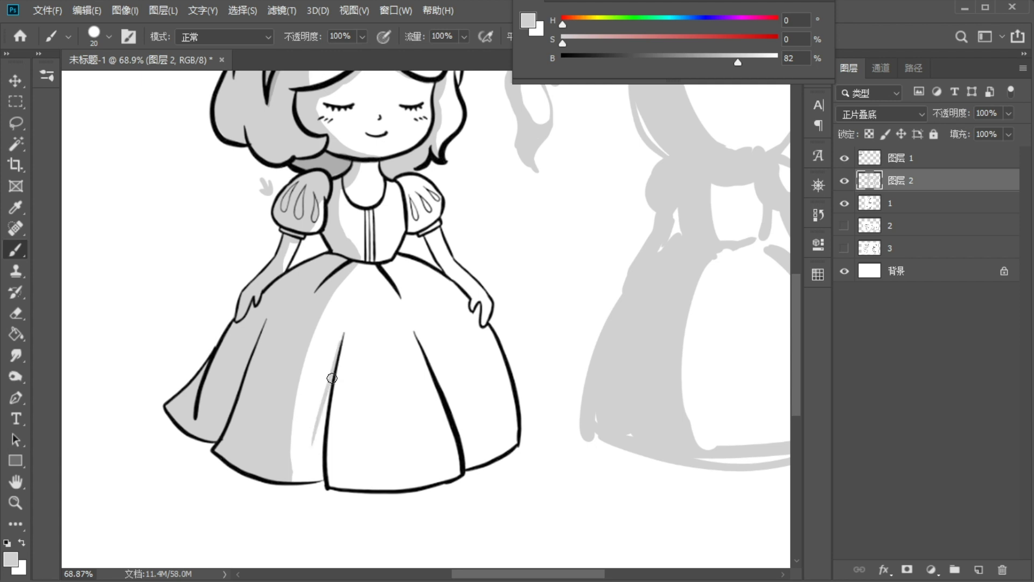
{"action": "key", "text": "ctrl+z"}
{"action": "left_click_drag", "start_coordinate": [343, 336], "coordinate": [321, 455]}
{"action": "left_click_drag", "start_coordinate": [328, 396], "coordinate": [324, 474]}
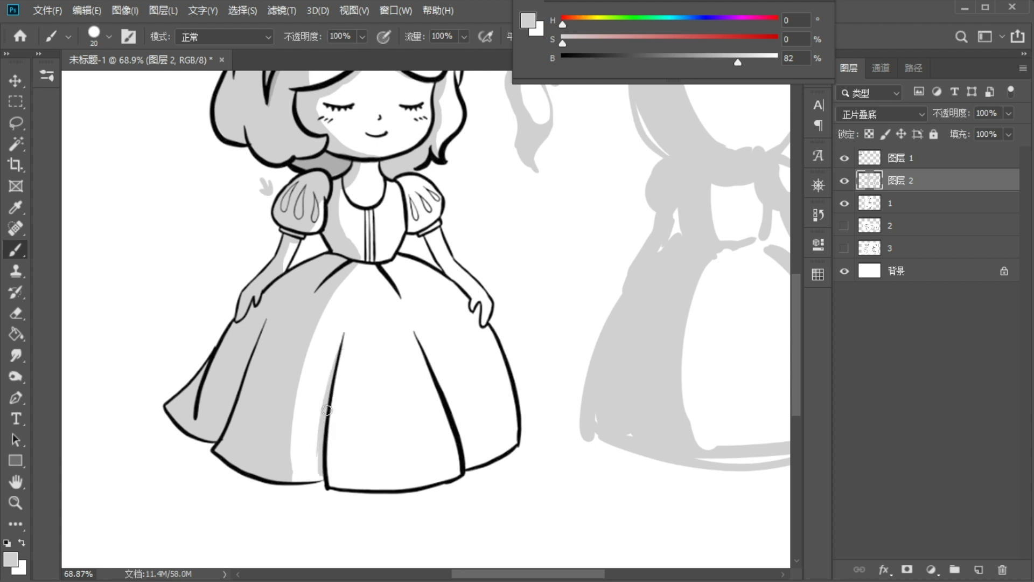
{"action": "mouse_move", "coordinate": [322, 429]}
{"action": "left_mouse_down"}
{"action": "mouse_move", "coordinate": [322, 469]}
{"action": "mouse_move", "coordinate": [291, 478]}
{"action": "left_mouse_up"}
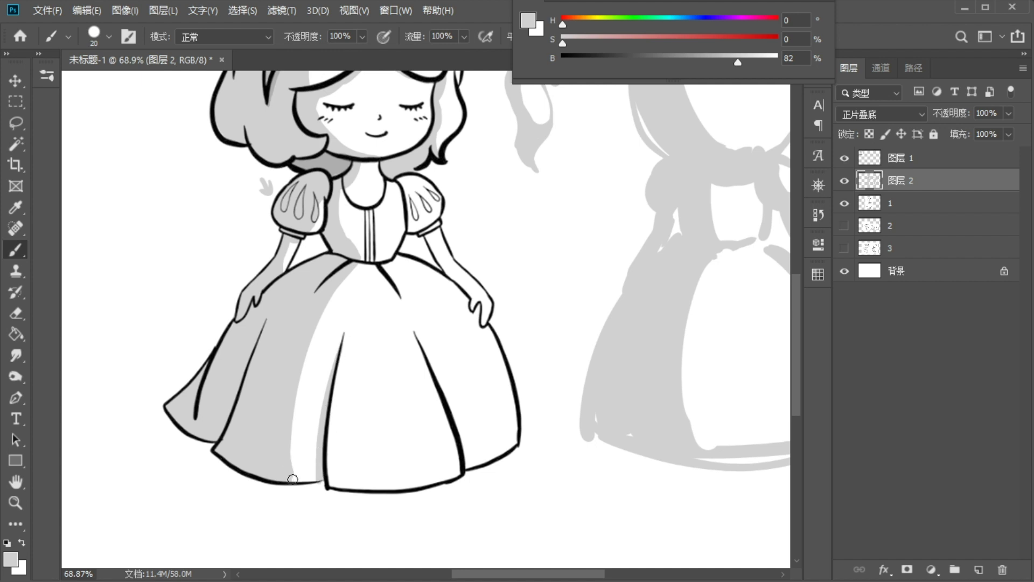
- Clean up the lit strip and shadow edge at the skirt hem with white and 82% grey
{"action": "left_click", "coordinate": [299, 437], "text": "alt"}
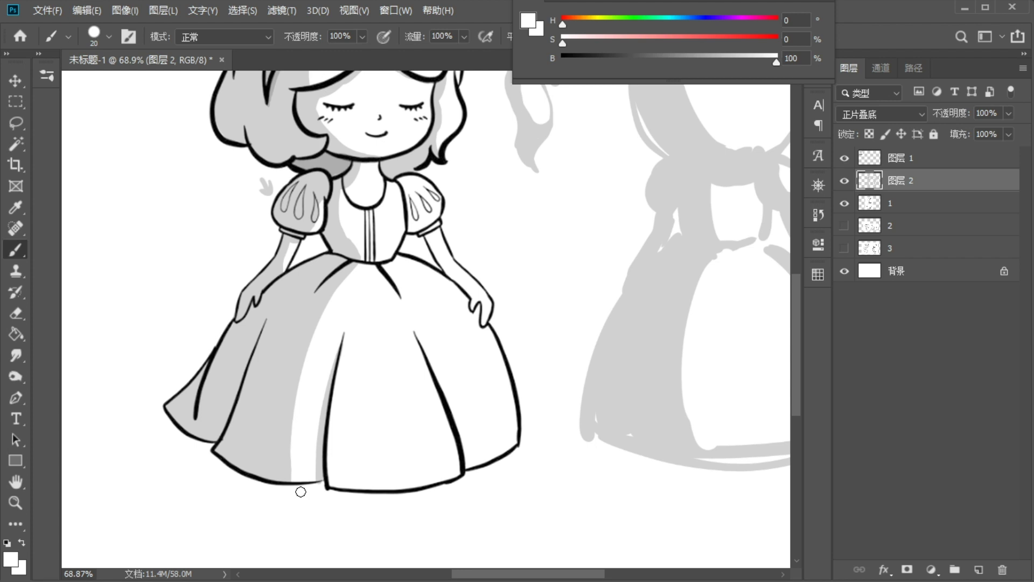
{"action": "left_click", "coordinate": [283, 453], "text": "alt"}
{"action": "left_click_drag", "start_coordinate": [287, 462], "coordinate": [293, 478]}
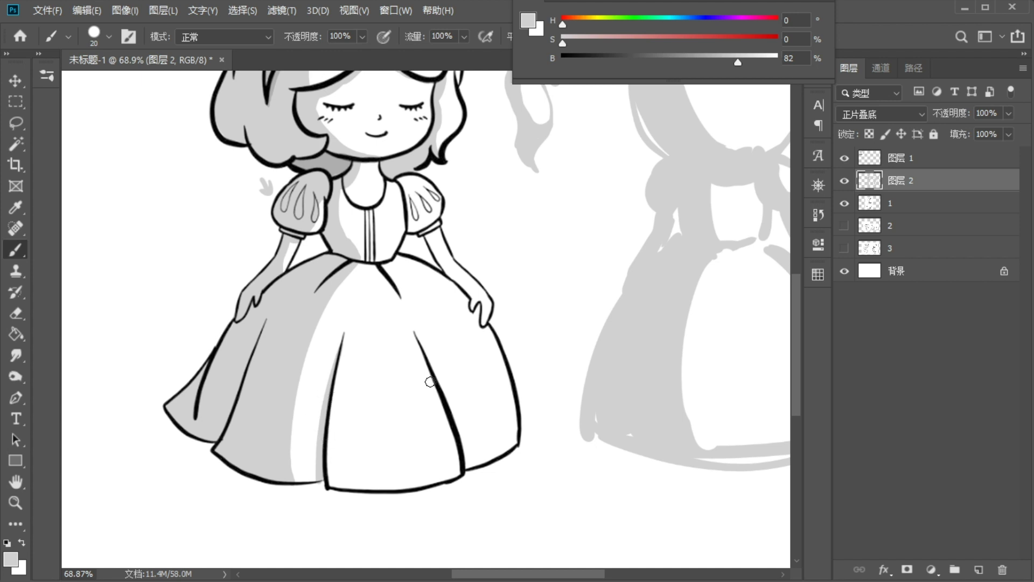
- Paint small shadows beside the skirt's right waist folds and a cast shadow on the skirt beneath the right hand
{"action": "key", "text": "alt"}
{"action": "mouse_move", "coordinate": [379, 275]}
{"action": "left_mouse_down"}
{"action": "mouse_move", "coordinate": [389, 296]}
{"action": "mouse_move", "coordinate": [401, 275]}
{"action": "mouse_move", "coordinate": [421, 272]}
{"action": "left_mouse_up"}
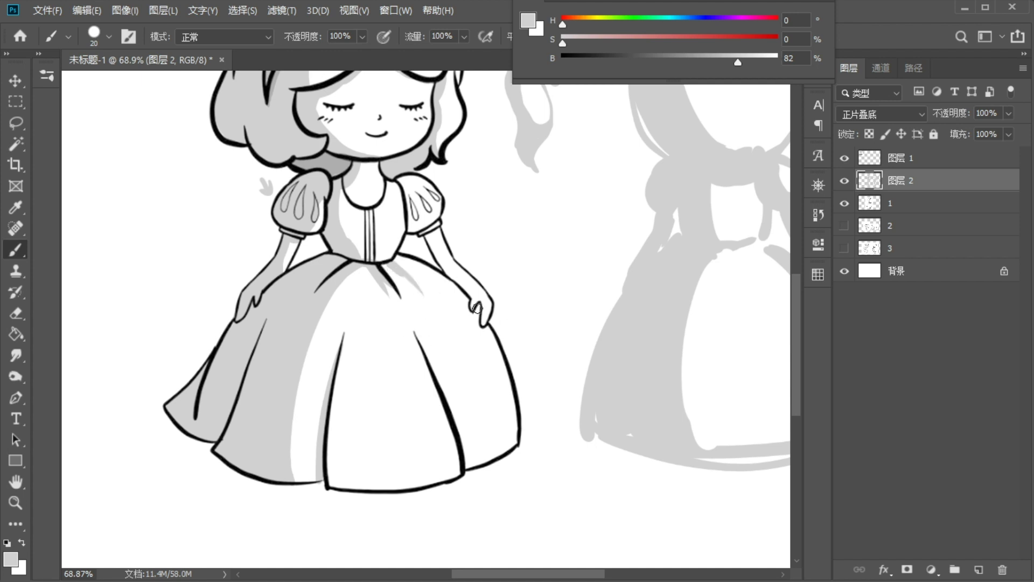
{"action": "mouse_move", "coordinate": [467, 312]}
{"action": "left_mouse_down"}
{"action": "mouse_move", "coordinate": [478, 308]}
{"action": "mouse_move", "coordinate": [487, 330]}
{"action": "left_mouse_up"}
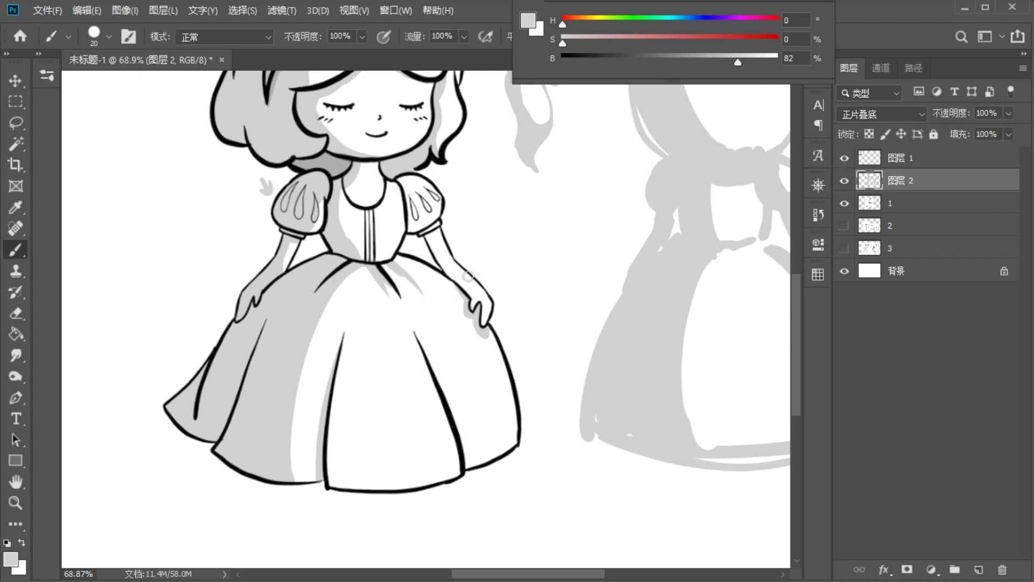
- Shade the inner side of the right arm and add a soft-curved shadow across the lower bodice
{"action": "left_click_drag", "start_coordinate": [433, 235], "coordinate": [485, 323]}
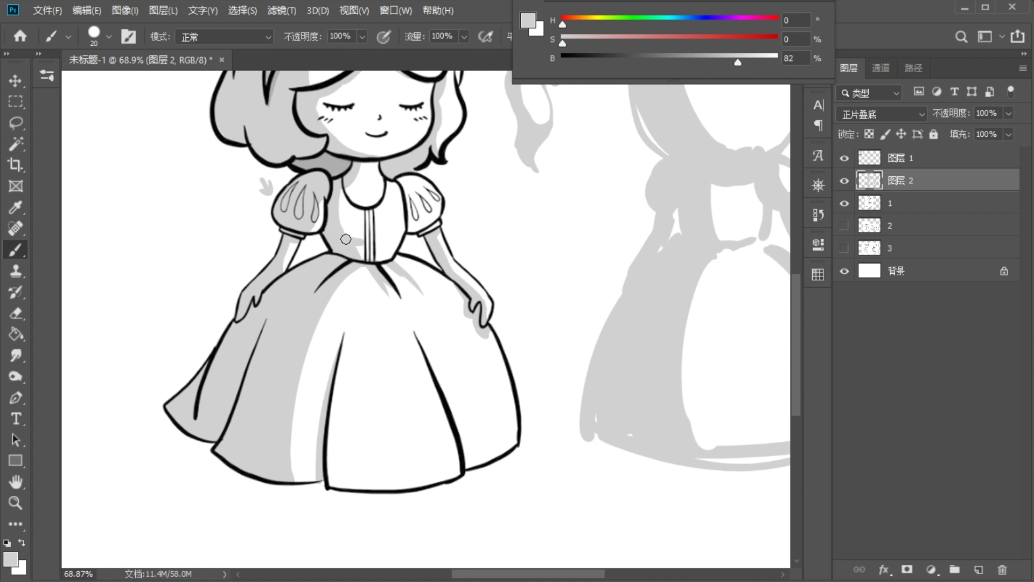
{"action": "left_click_drag", "start_coordinate": [339, 231], "coordinate": [377, 236]}
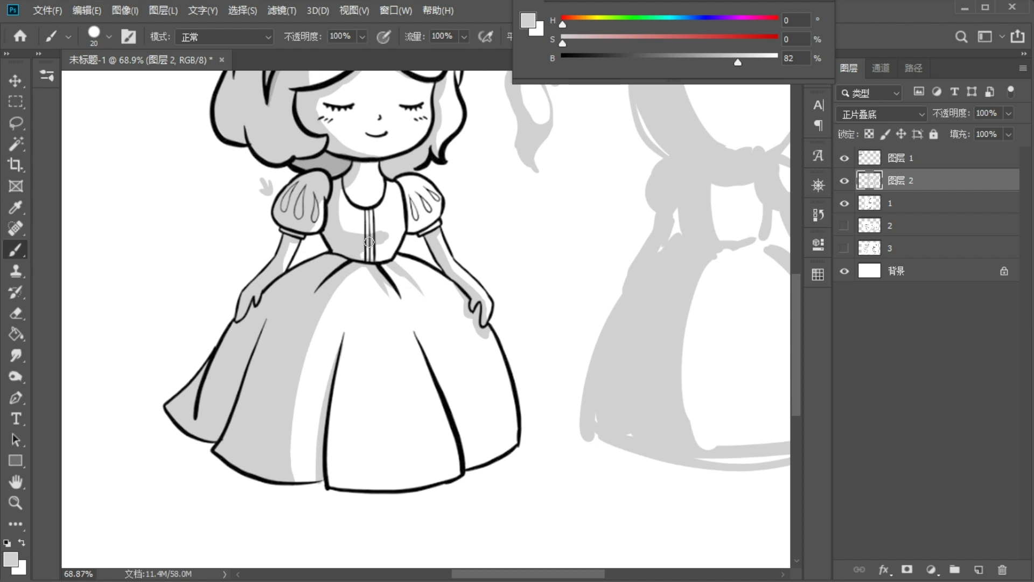
{"action": "left_click_drag", "start_coordinate": [510, 170], "coordinate": [380, 139]}
{"action": "left_click_drag", "start_coordinate": [545, 251], "coordinate": [423, 207]}
{"action": "left_click_drag", "start_coordinate": [517, 198], "coordinate": [594, 170]}
{"action": "mouse_move", "coordinate": [423, 396]}
{"action": "left_mouse_down"}
{"action": "mouse_move", "coordinate": [403, 455]}
{"action": "mouse_move", "coordinate": [404, 406]}
{"action": "mouse_move", "coordinate": [447, 412]}
{"action": "left_mouse_up"}
{"action": "key", "text": "ctrl+z"}
{"action": "key", "text": "ctrl+z"}
{"action": "key", "text": "ctrl+z"}
{"action": "mouse_move", "coordinate": [478, 341]}
{"action": "left_mouse_down"}
{"action": "mouse_move", "coordinate": [496, 389]}
{"action": "mouse_move", "coordinate": [519, 397]}
{"action": "left_mouse_up"}
- Sketch a three-sided box in 82% grey below the simplified skirt shape
{"action": "left_click_drag", "start_coordinate": [438, 425], "coordinate": [436, 497]}
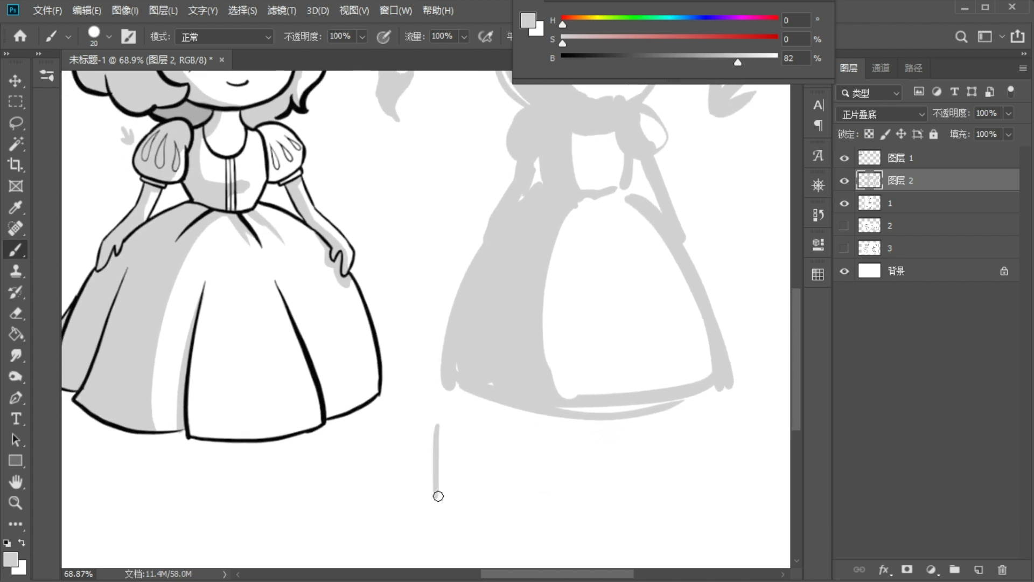
{"action": "mouse_move", "coordinate": [437, 424]}
{"action": "left_mouse_down"}
{"action": "mouse_move", "coordinate": [457, 444]}
{"action": "mouse_move", "coordinate": [452, 534]}
{"action": "mouse_move", "coordinate": [505, 428]}
{"action": "mouse_move", "coordinate": [538, 447]}
{"action": "mouse_move", "coordinate": [536, 544]}
{"action": "left_mouse_up"}
{"action": "mouse_move", "coordinate": [467, 451]}
{"action": "left_mouse_down"}
{"action": "mouse_move", "coordinate": [494, 547]}
{"action": "mouse_move", "coordinate": [523, 549]}
{"action": "left_mouse_up"}
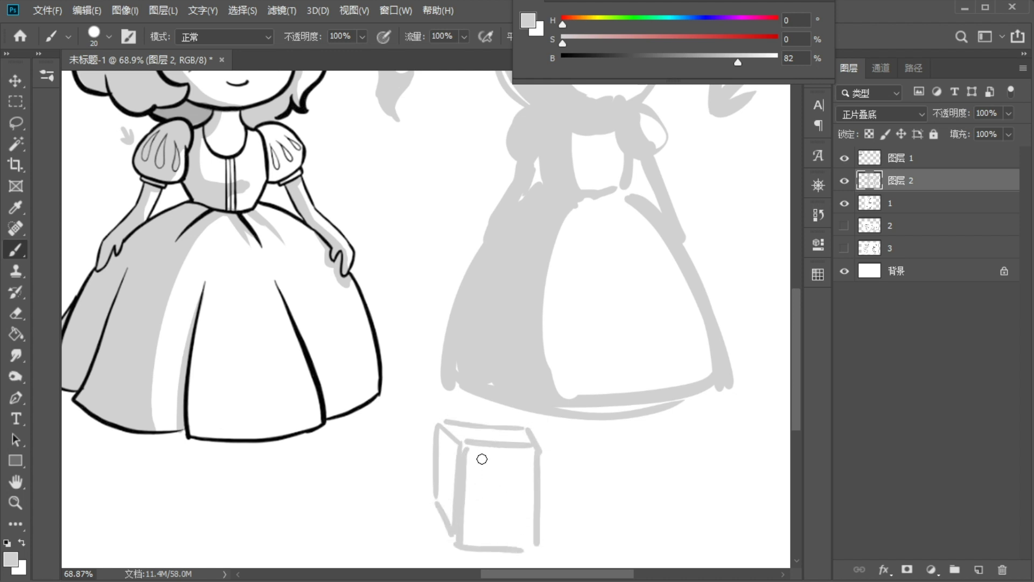
- Sketch an oval bulge across the box's front face and thicken the box's side edges around it
{"action": "left_click_drag", "start_coordinate": [477, 468], "coordinate": [466, 455]}
{"action": "left_click_drag", "start_coordinate": [467, 502], "coordinate": [534, 500]}
{"action": "mouse_move", "coordinate": [476, 465]}
{"action": "left_mouse_down"}
{"action": "mouse_move", "coordinate": [540, 497]}
{"action": "mouse_move", "coordinate": [535, 480]}
{"action": "mouse_move", "coordinate": [553, 492]}
{"action": "mouse_move", "coordinate": [514, 493]}
{"action": "mouse_move", "coordinate": [522, 499]}
{"action": "mouse_move", "coordinate": [528, 483]}
{"action": "mouse_move", "coordinate": [518, 481]}
{"action": "mouse_move", "coordinate": [543, 487]}
{"action": "mouse_move", "coordinate": [528, 480]}
{"action": "mouse_move", "coordinate": [535, 492]}
{"action": "mouse_move", "coordinate": [520, 500]}
{"action": "mouse_move", "coordinate": [490, 497]}
{"action": "mouse_move", "coordinate": [541, 489]}
{"action": "mouse_move", "coordinate": [479, 483]}
{"action": "left_mouse_up"}
{"action": "left_click", "coordinate": [516, 481], "text": "alt"}
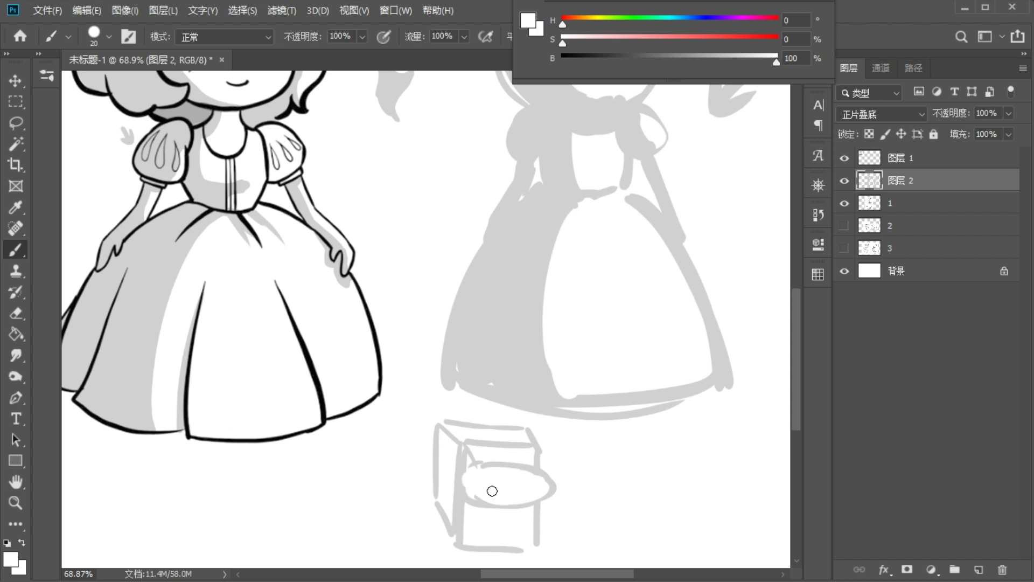
{"action": "left_click", "coordinate": [540, 468], "text": "alt"}
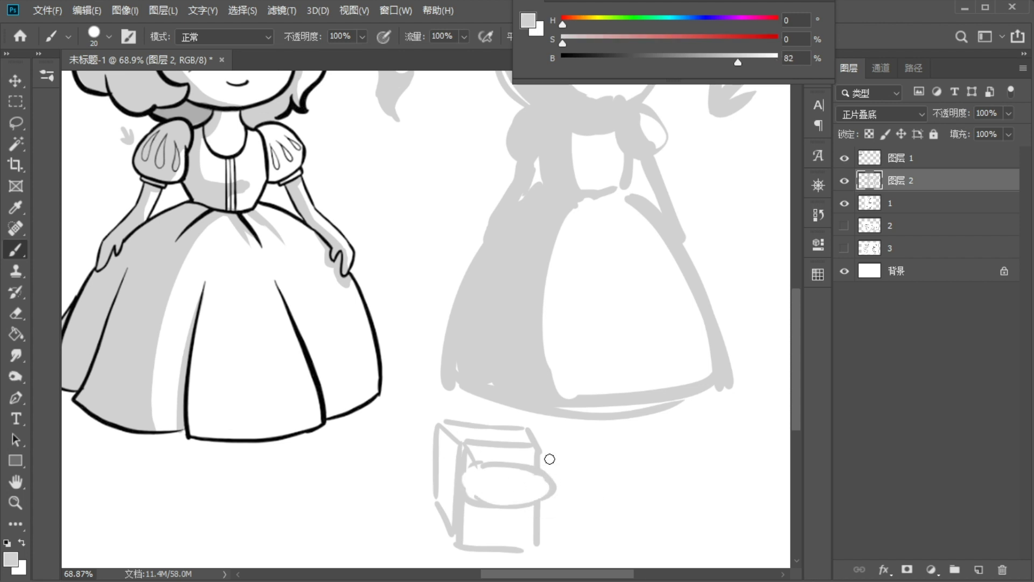
{"action": "mouse_move", "coordinate": [544, 448]}
{"action": "left_mouse_down"}
{"action": "mouse_move", "coordinate": [555, 485]}
{"action": "mouse_move", "coordinate": [542, 523]}
{"action": "left_mouse_up"}
{"action": "mouse_move", "coordinate": [465, 450]}
{"action": "left_mouse_down"}
{"action": "mouse_move", "coordinate": [468, 526]}
{"action": "mouse_move", "coordinate": [471, 496]}
{"action": "left_mouse_up"}
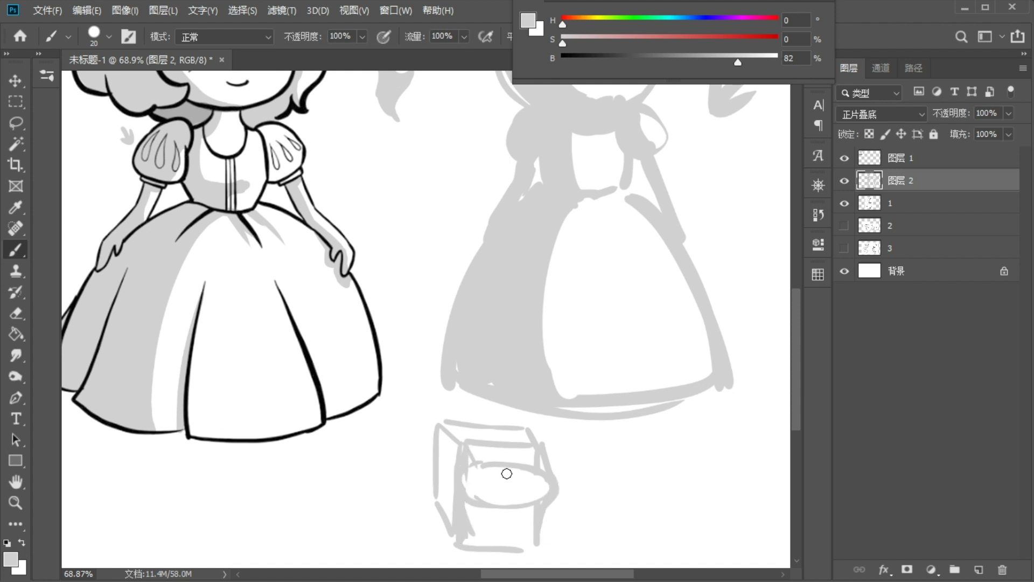
- Add light arrows on both sides of the box and shade its front face left of and beneath the oval
{"action": "left_click_drag", "start_coordinate": [630, 432], "coordinate": [594, 455]}
{"action": "left_click_drag", "start_coordinate": [605, 429], "coordinate": [620, 467]}
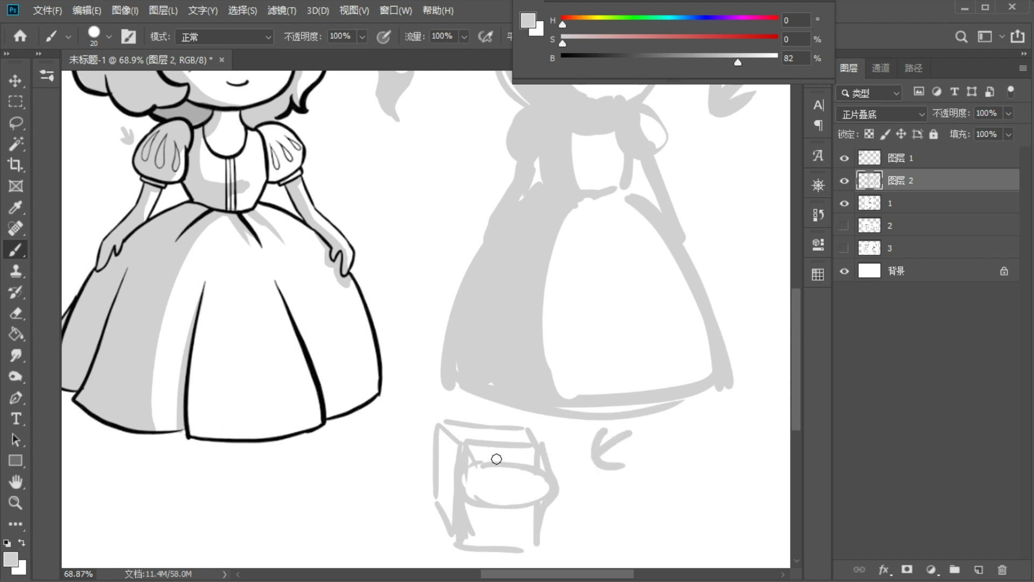
{"action": "mouse_move", "coordinate": [483, 462]}
{"action": "left_mouse_down"}
{"action": "mouse_move", "coordinate": [483, 503]}
{"action": "mouse_move", "coordinate": [479, 462]}
{"action": "mouse_move", "coordinate": [486, 483]}
{"action": "mouse_move", "coordinate": [470, 460]}
{"action": "mouse_move", "coordinate": [489, 511]}
{"action": "mouse_move", "coordinate": [494, 499]}
{"action": "mouse_move", "coordinate": [527, 500]}
{"action": "left_mouse_up"}
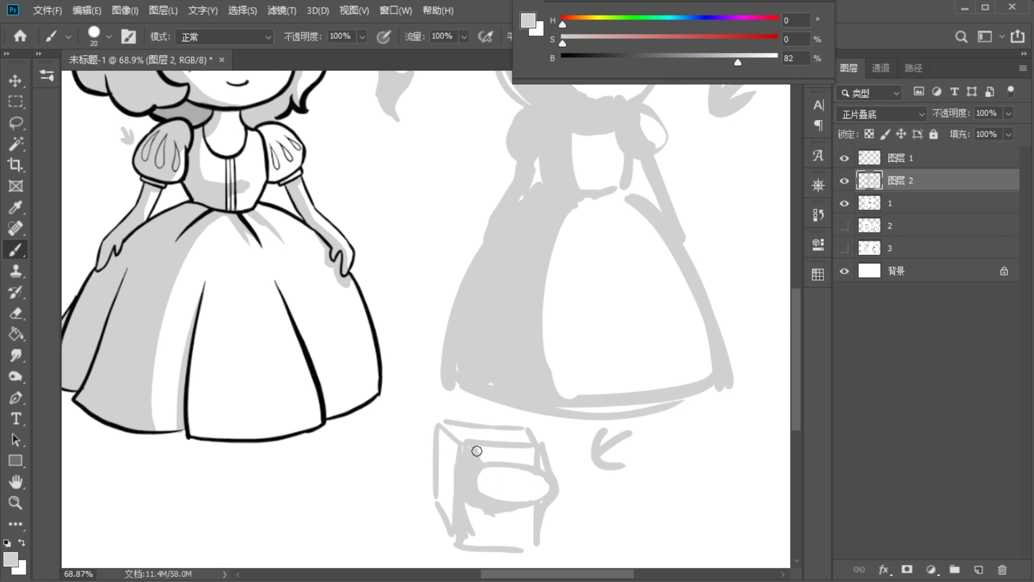
{"action": "left_click_drag", "start_coordinate": [390, 427], "coordinate": [429, 452]}
{"action": "left_click_drag", "start_coordinate": [393, 443], "coordinate": [428, 454]}
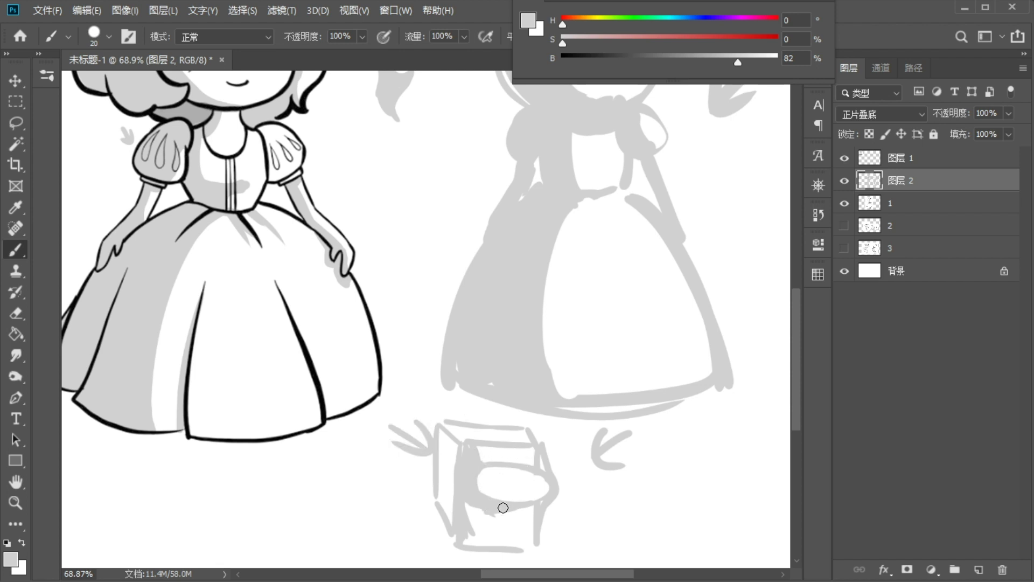
{"action": "mouse_move", "coordinate": [502, 508]}
{"action": "left_mouse_down"}
{"action": "mouse_move", "coordinate": [492, 546]}
{"action": "mouse_move", "coordinate": [470, 522]}
{"action": "mouse_move", "coordinate": [475, 511]}
{"action": "mouse_move", "coordinate": [494, 519]}
{"action": "mouse_move", "coordinate": [486, 531]}
{"action": "mouse_move", "coordinate": [506, 498]}
{"action": "left_mouse_up"}
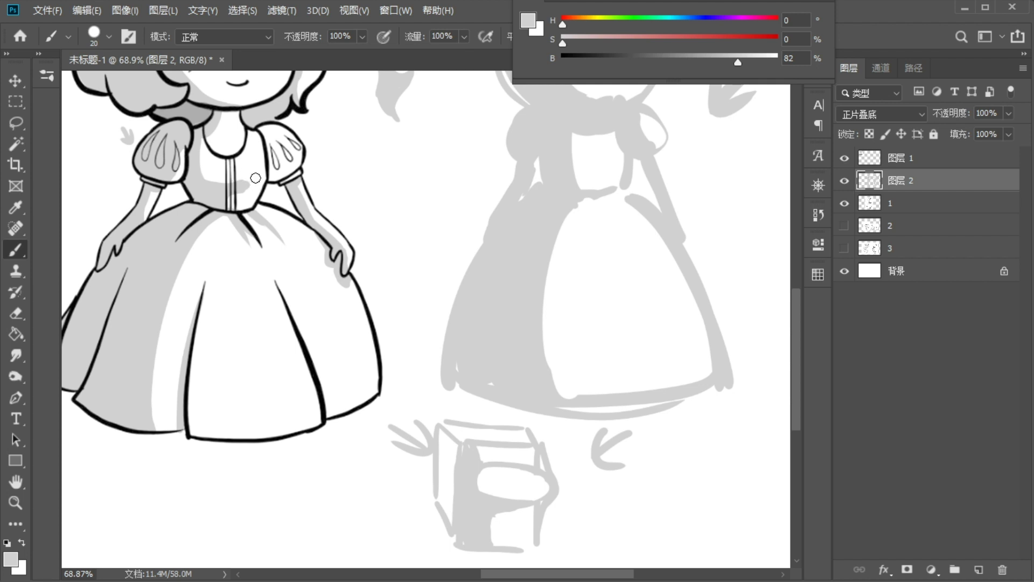
- Sample the 82% grey from the bodice and shade the neck below the chin down to the neckline
{"action": "left_click", "coordinate": [246, 232], "text": "alt"}
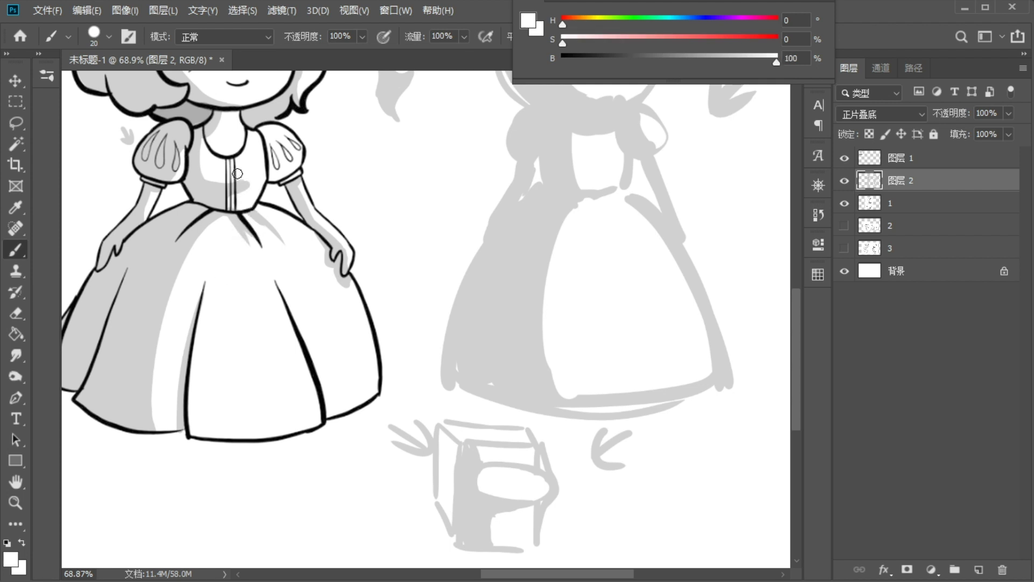
{"action": "left_click_drag", "start_coordinate": [255, 194], "coordinate": [265, 279]}
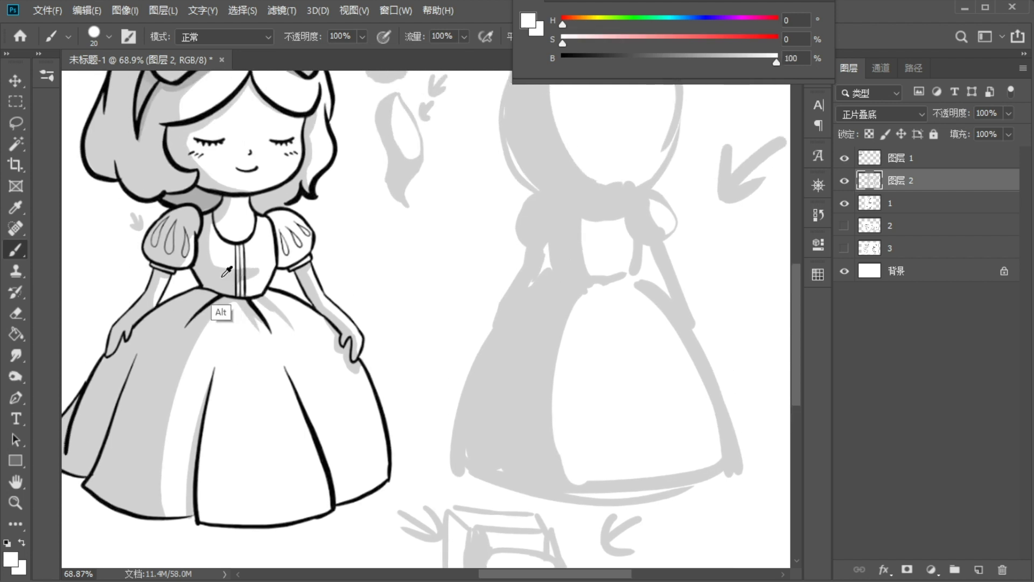
{"action": "left_click", "coordinate": [223, 274], "text": "alt"}
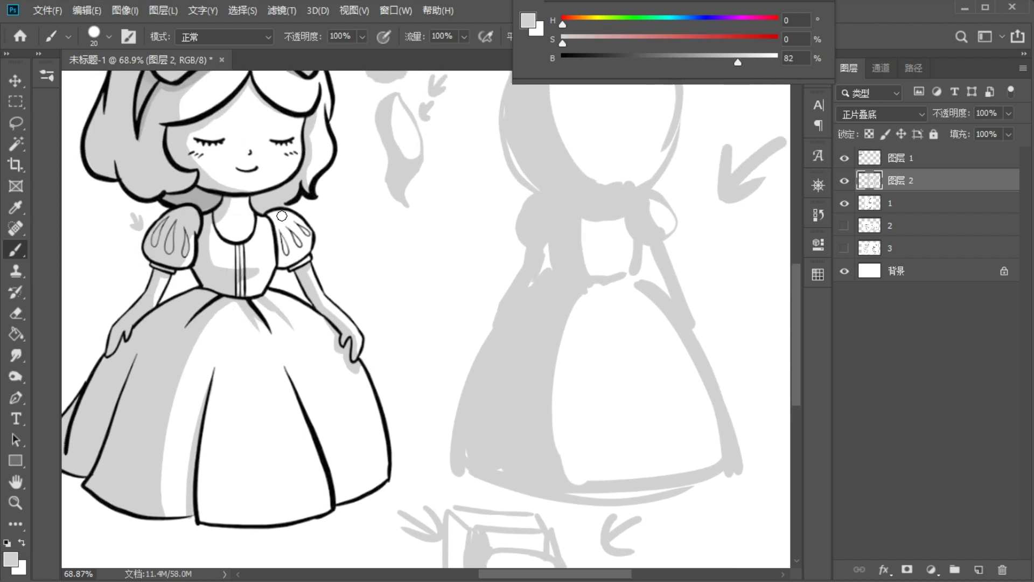
{"action": "left_click", "coordinate": [209, 206], "text": "alt"}
{"action": "left_click", "coordinate": [235, 210], "text": "alt"}
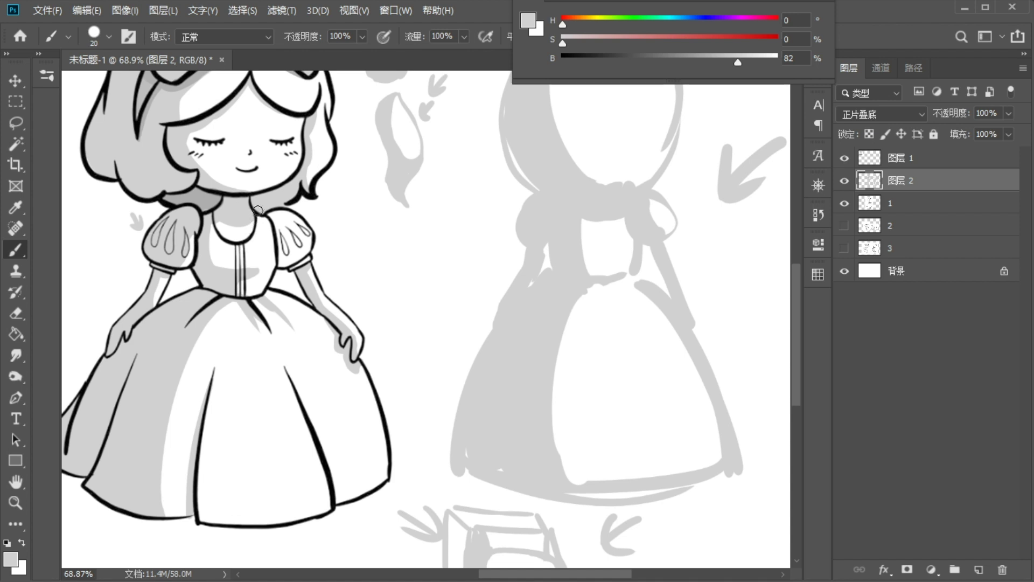
{"action": "key", "text": "bracketleft"}
{"action": "key", "text": "bracketleft"}
{"action": "key", "text": "bracketleft"}
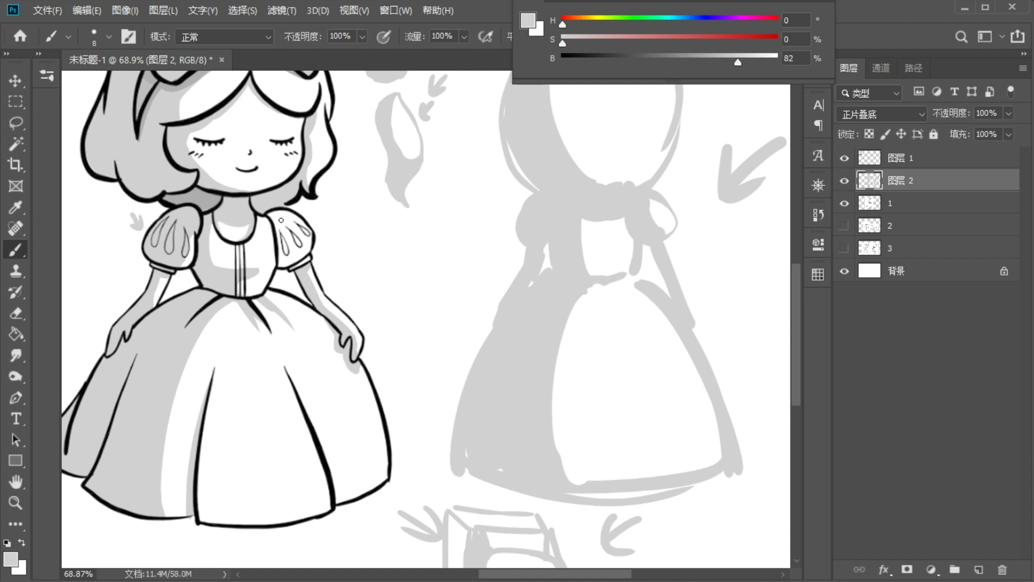
- Shade the inner and lower part of the right puff sleeve in 82% grey with a size 15 brush
{"action": "key", "text": "bracketright"}
{"action": "key", "text": "bracketright"}
{"action": "left_click_drag", "start_coordinate": [274, 217], "coordinate": [288, 257]}
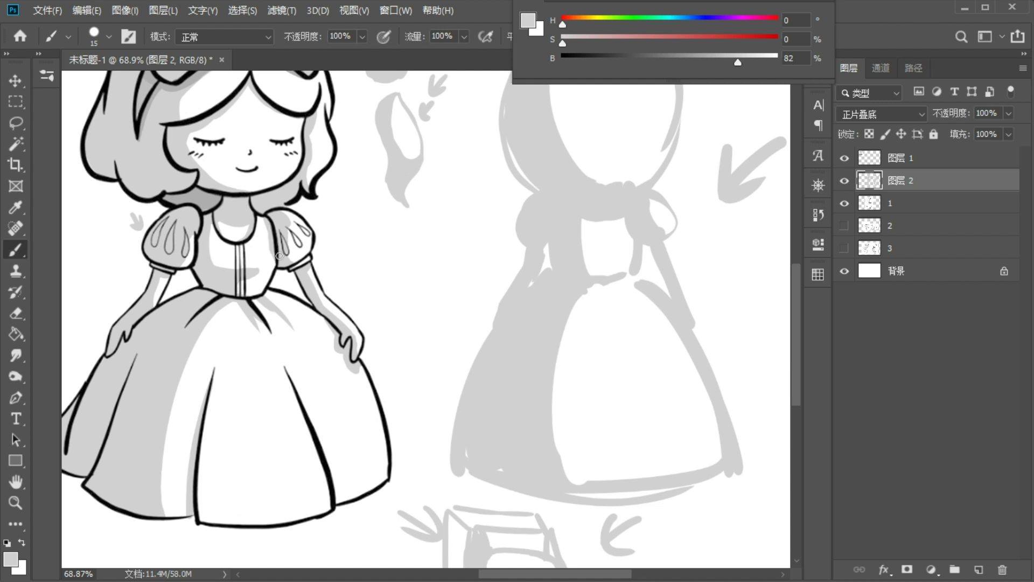
{"action": "key", "text": "x"}
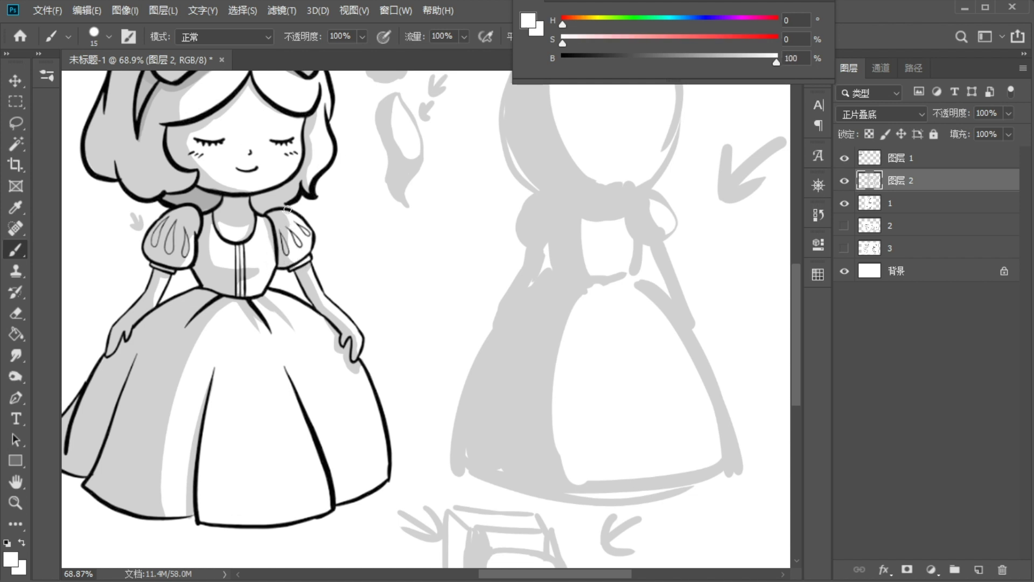
{"action": "left_click", "coordinate": [284, 228], "text": "alt"}
{"action": "left_click_drag", "start_coordinate": [294, 257], "coordinate": [306, 256]}
- Sample white and paint over the small arrow beside the left puff sleeve with a size 25 brush
{"action": "left_click_drag", "start_coordinate": [289, 388], "coordinate": [375, 451]}
{"action": "left_click_drag", "start_coordinate": [613, 297], "coordinate": [473, 281]}
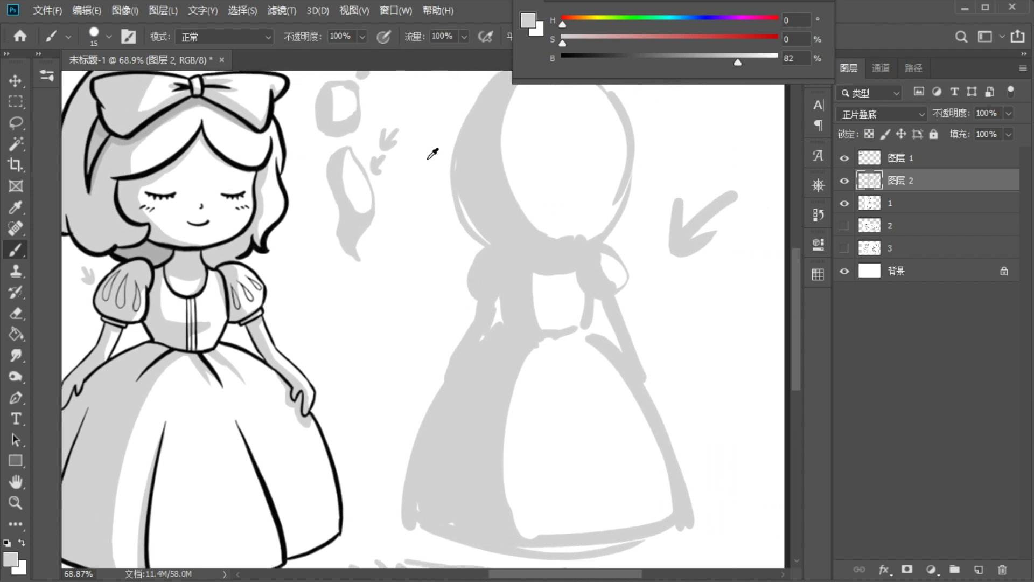
{"action": "scroll", "coordinate": [331, 320], "scroll_direction": "down", "scroll_amount": 3}
{"action": "scroll", "coordinate": [333, 305], "scroll_direction": "down", "scroll_amount": 1}
{"action": "left_click_drag", "start_coordinate": [332, 220], "coordinate": [382, 244]}
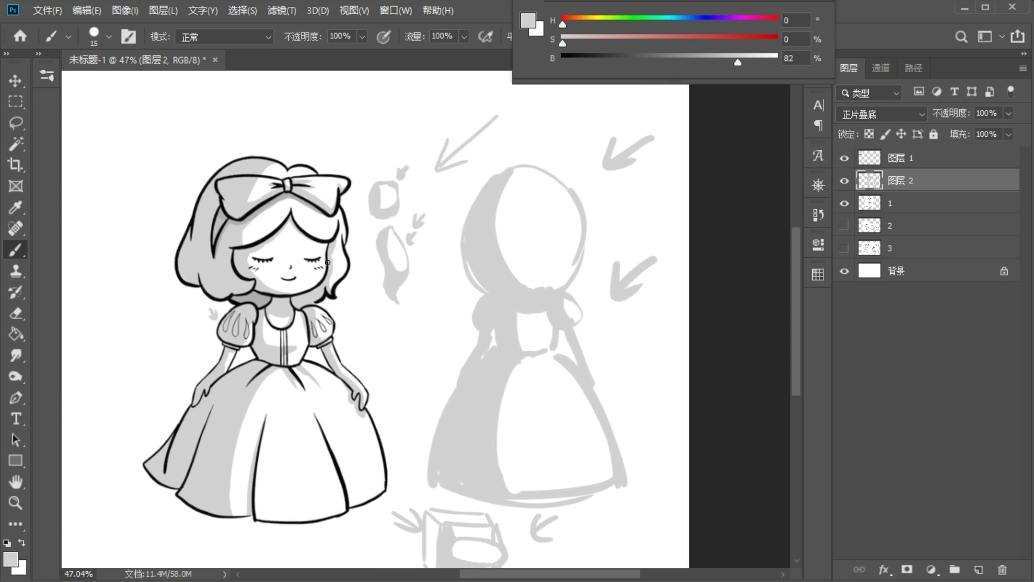
{"action": "key", "text": "bracketright"}
{"action": "key", "text": "bracketright"}
{"action": "key", "text": "bracketright"}
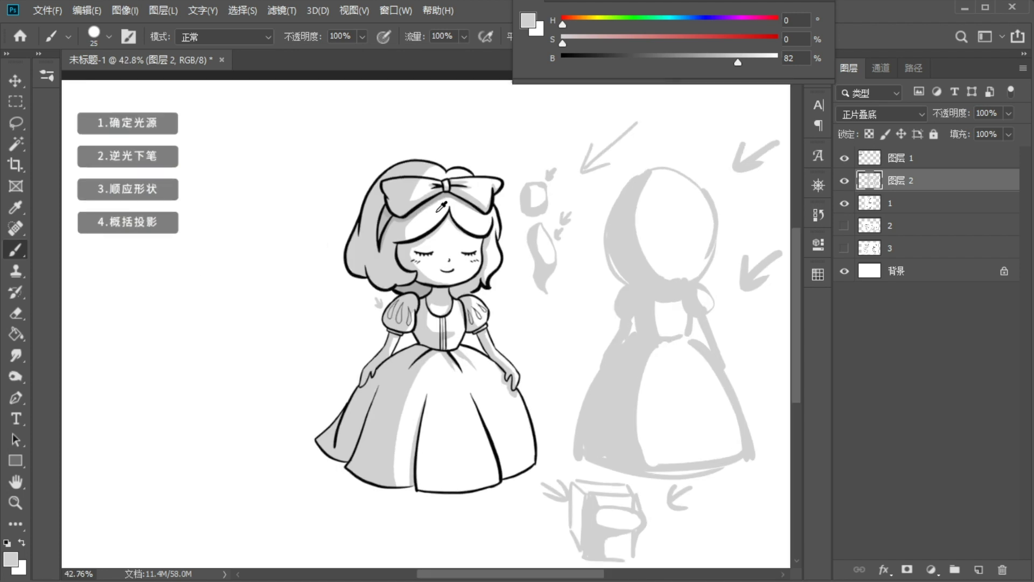
{"action": "left_click", "coordinate": [349, 321], "text": "alt"}
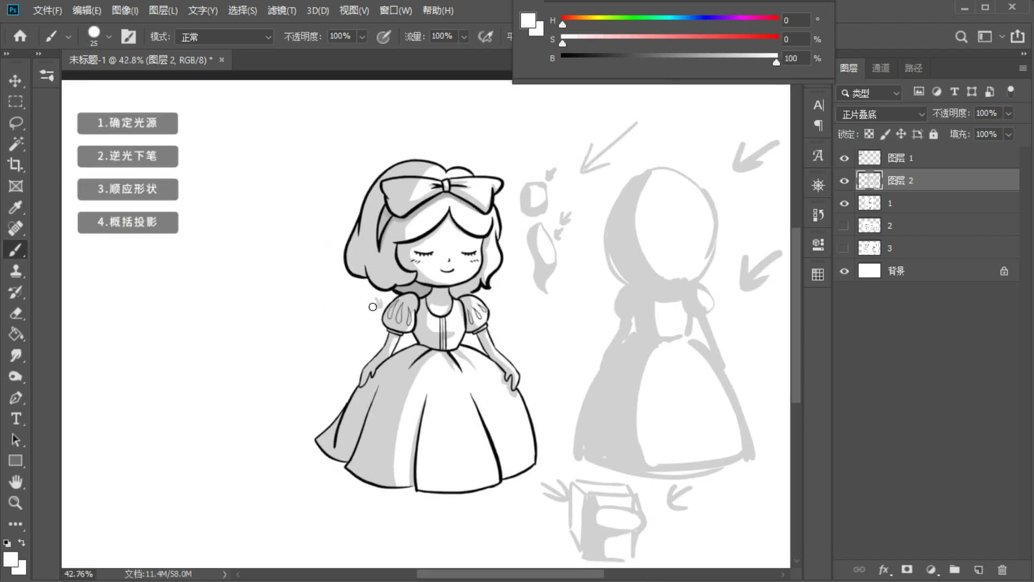
{"action": "left_click_drag", "start_coordinate": [534, 256], "coordinate": [571, 269]}
- Enlarge the brush to 600 and paint white over all demonstration shapes and light arrows beside the princess
{"action": "key", "text": "bracketright"}
{"action": "key", "text": "bracketright"}
{"action": "key", "text": "bracketright"}
{"action": "key", "text": "bracketright"}
{"action": "key", "text": "bracketright"}
{"action": "key", "text": "bracketright"}
{"action": "key", "text": "bracketright"}
{"action": "key", "text": "bracketright"}
{"action": "key", "text": "bracketright"}
{"action": "key", "text": "bracketright"}
{"action": "key", "text": "bracketright"}
{"action": "key", "text": "bracketright"}
{"action": "key", "text": "bracketright"}
{"action": "key", "text": "bracketright"}
{"action": "left_click_drag", "start_coordinate": [674, 247], "coordinate": [610, 556]}
{"action": "scroll", "coordinate": [556, 280], "scroll_direction": "up", "scroll_amount": 2}
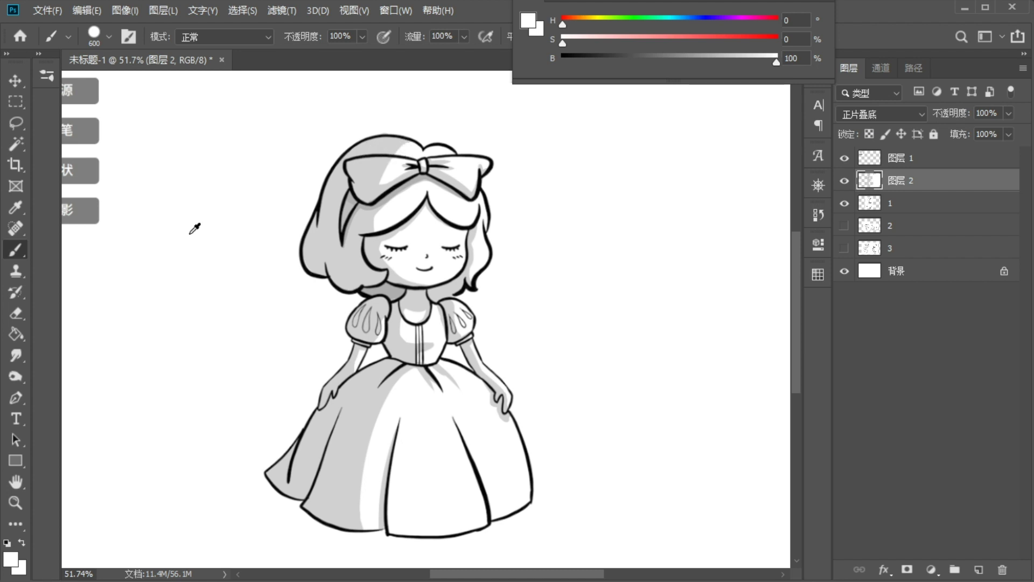
{"action": "left_click", "coordinate": [13, 250], "text": "alt"}
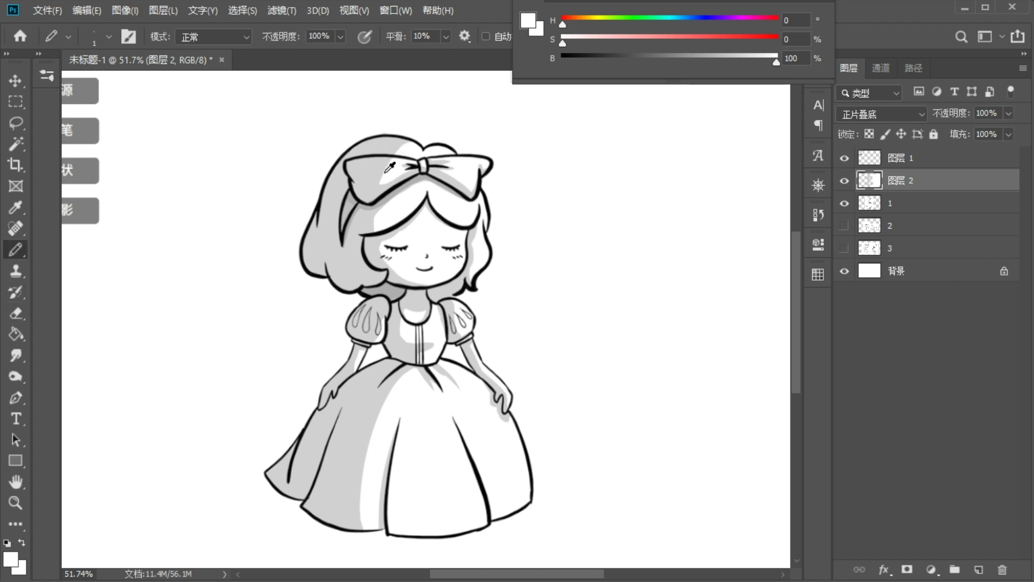
{"action": "scroll", "coordinate": [387, 167], "scroll_direction": "up", "scroll_amount": 6}
{"action": "key", "text": "bracketright"}
{"action": "key", "text": "bracketright"}
{"action": "key", "text": "bracketright"}
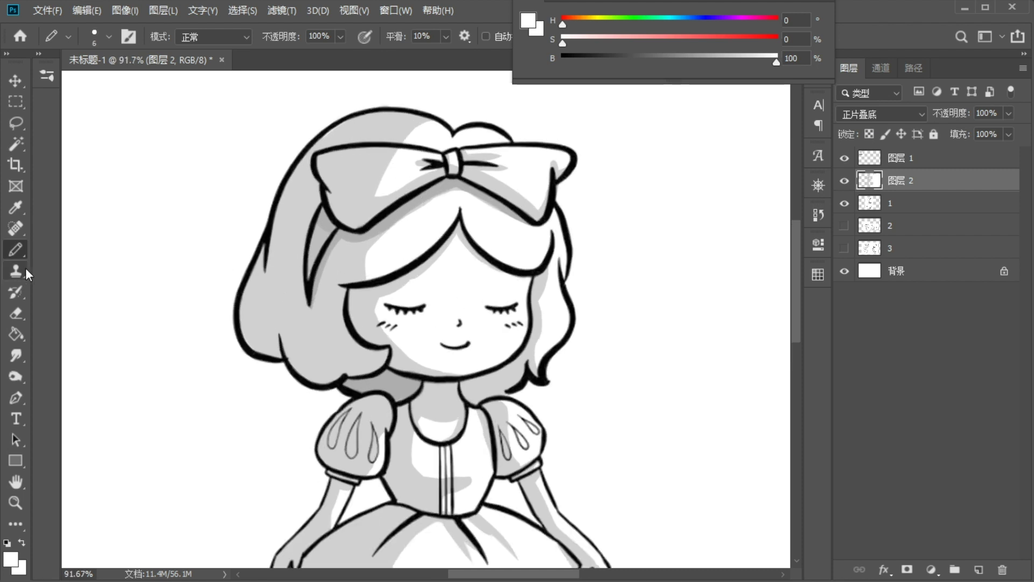
{"action": "right_click", "coordinate": [15, 251]}
{"action": "left_click", "coordinate": [48, 247]}
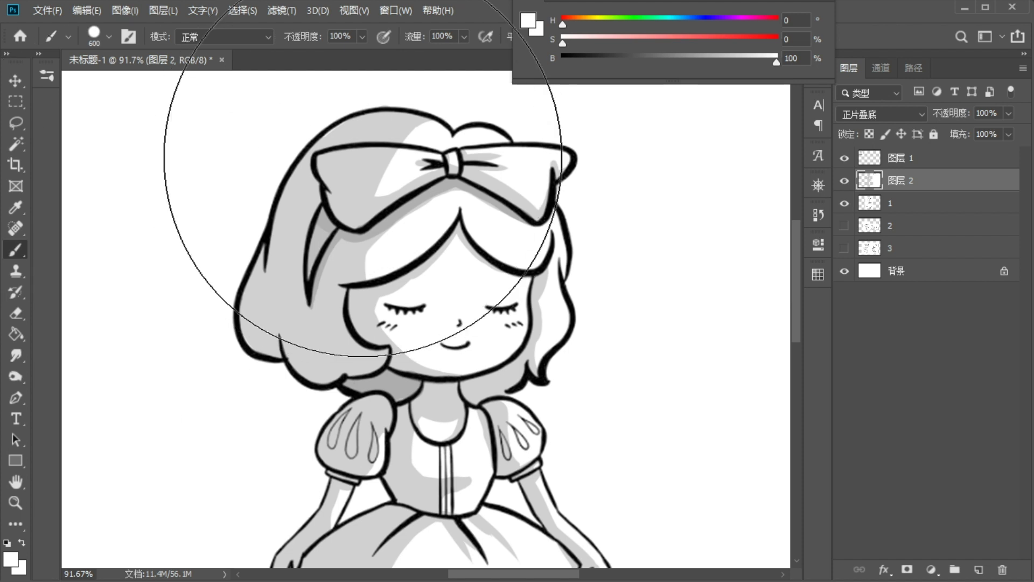
- Reduce the brush to size 10 and sample the 82% grey from the shaded part of the bow
{"action": "key", "text": "bracketleft"}
{"action": "key", "text": "bracketleft"}
{"action": "key", "text": "bracketleft"}
{"action": "key", "text": "bracketleft"}
{"action": "key", "text": "bracketleft"}
{"action": "key", "text": "bracketleft"}
{"action": "key", "text": "bracketleft"}
{"action": "key", "text": "bracketleft"}
{"action": "key", "text": "bracketleft"}
{"action": "key", "text": "bracketleft"}
{"action": "key", "text": "bracketleft"}
{"action": "key", "text": "bracketleft"}
{"action": "key", "text": "bracketleft"}
{"action": "key", "text": "bracketleft"}
{"action": "key", "text": "bracketleft"}
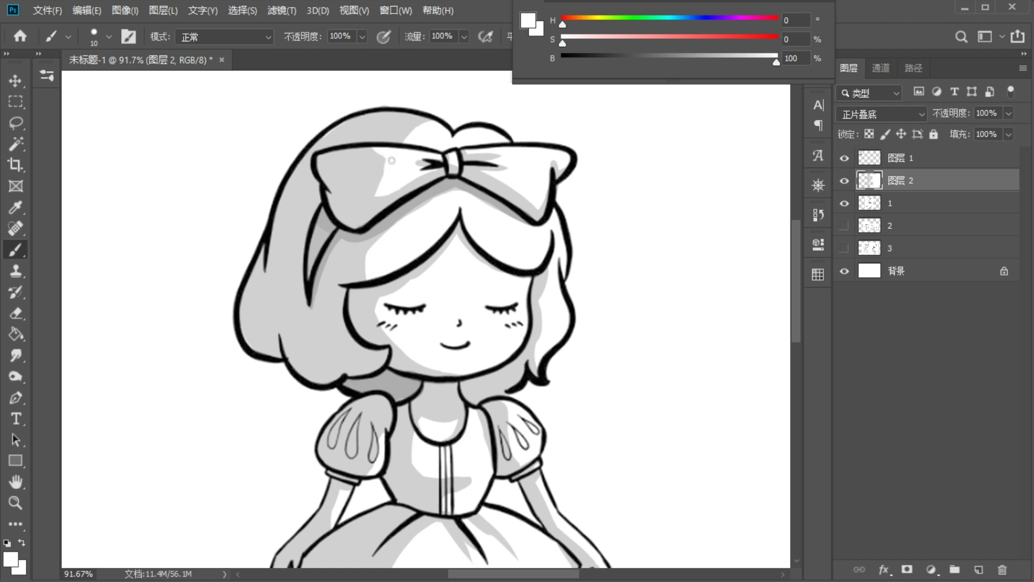
{"action": "key", "text": "alt"}
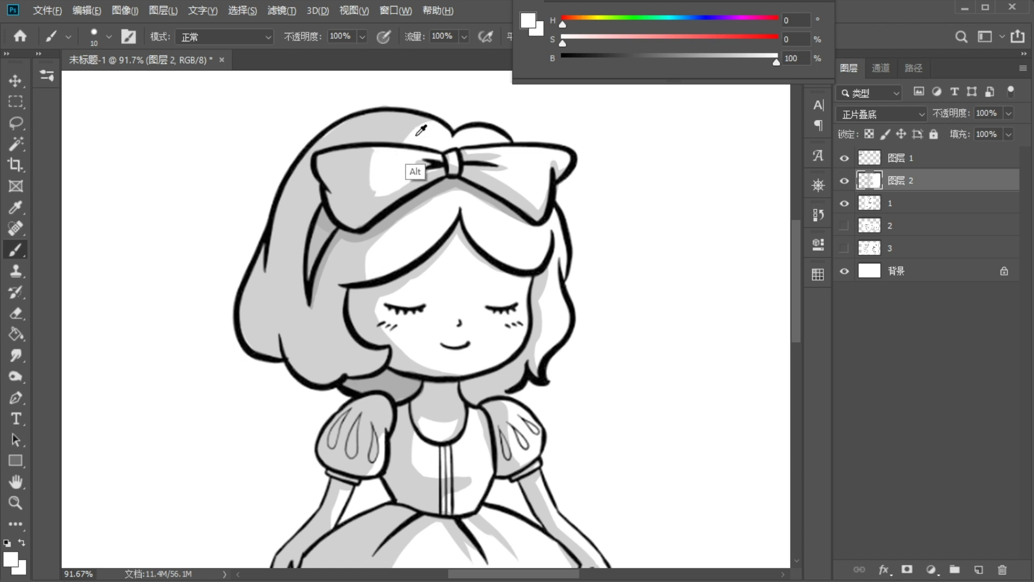
{"action": "left_click", "coordinate": [375, 153], "text": "alt"}
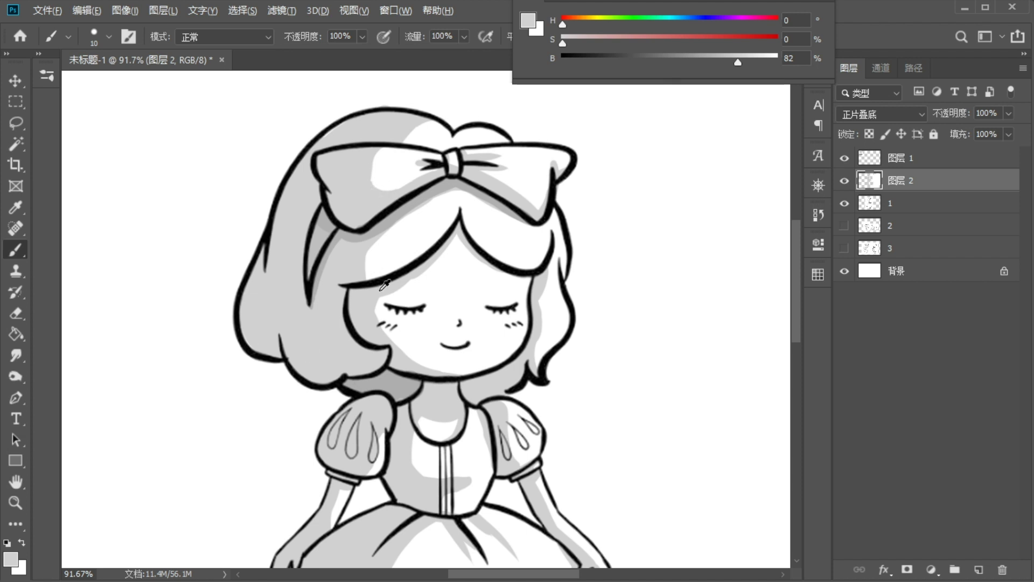
- Sample the 68% grey beside the neck and darken the neck and the hair behind it with a size 25 brush
{"action": "scroll", "coordinate": [455, 189], "scroll_direction": "down", "scroll_amount": 3}
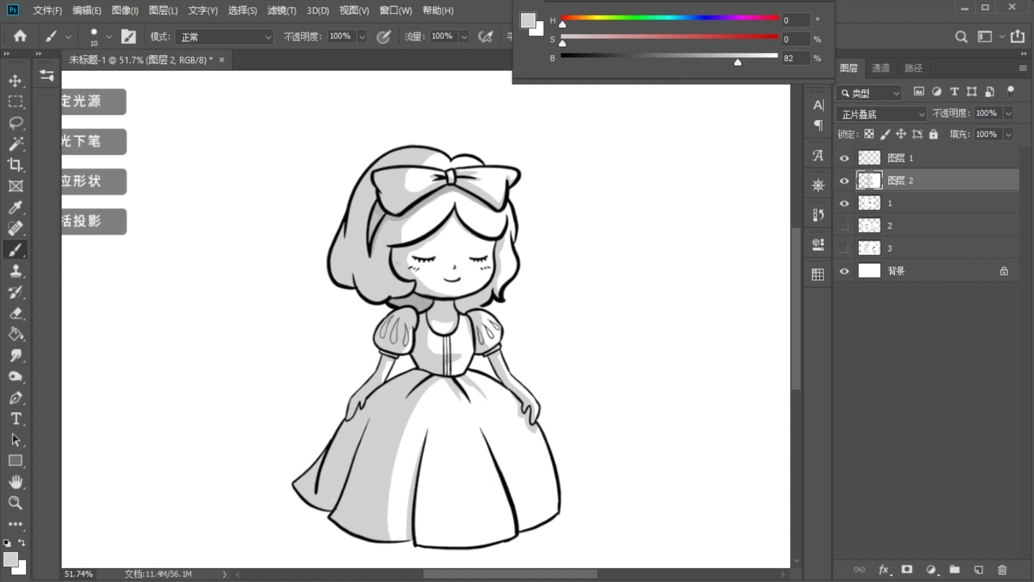
{"action": "scroll", "coordinate": [443, 337], "scroll_direction": "up", "scroll_amount": 4}
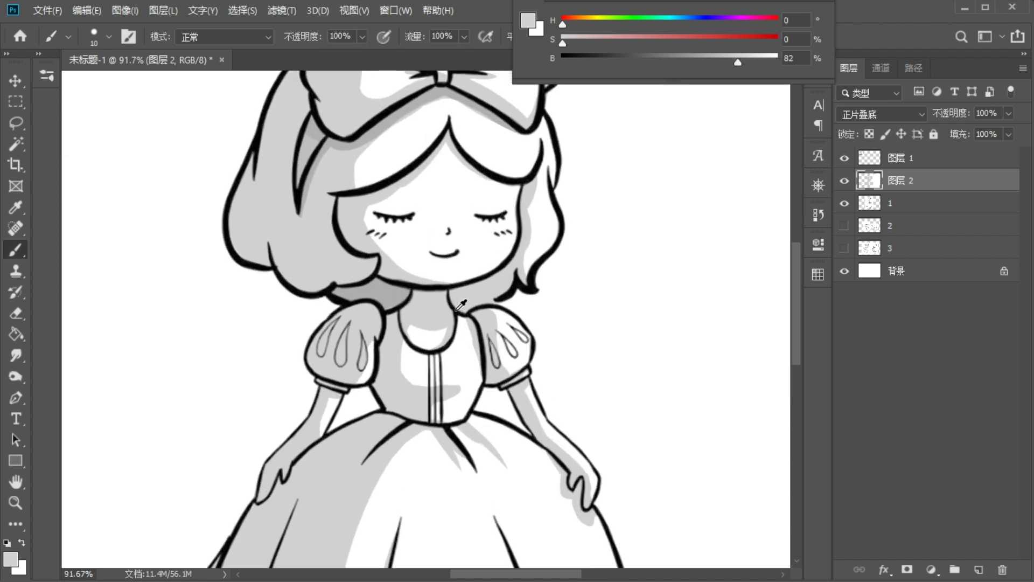
{"action": "left_click", "coordinate": [390, 295], "text": "alt"}
{"action": "key", "text": "bracketright"}
{"action": "key", "text": "bracketright"}
{"action": "key", "text": "bracketright"}
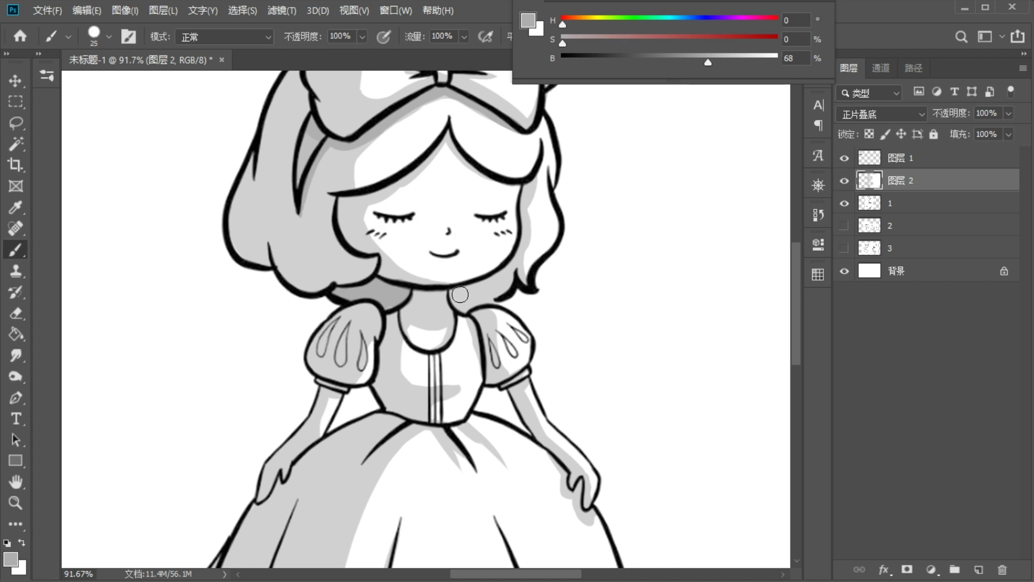
{"action": "left_click_drag", "start_coordinate": [467, 302], "coordinate": [484, 282]}
{"action": "mouse_move", "coordinate": [341, 202]}
{"action": "left_mouse_down"}
{"action": "mouse_move", "coordinate": [345, 244]}
{"action": "mouse_move", "coordinate": [344, 221]}
{"action": "left_mouse_up"}
{"action": "mouse_move", "coordinate": [417, 292]}
{"action": "left_mouse_down"}
{"action": "mouse_move", "coordinate": [447, 292]}
{"action": "mouse_move", "coordinate": [421, 297]}
{"action": "mouse_move", "coordinate": [449, 312]}
{"action": "mouse_move", "coordinate": [406, 309]}
{"action": "mouse_move", "coordinate": [439, 309]}
{"action": "mouse_move", "coordinate": [411, 318]}
{"action": "mouse_move", "coordinate": [447, 311]}
{"action": "mouse_move", "coordinate": [443, 319]}
{"action": "mouse_move", "coordinate": [444, 306]}
{"action": "mouse_move", "coordinate": [423, 322]}
{"action": "mouse_move", "coordinate": [409, 317]}
{"action": "mouse_move", "coordinate": [439, 322]}
{"action": "mouse_move", "coordinate": [408, 317]}
{"action": "mouse_move", "coordinate": [438, 318]}
{"action": "left_mouse_up"}
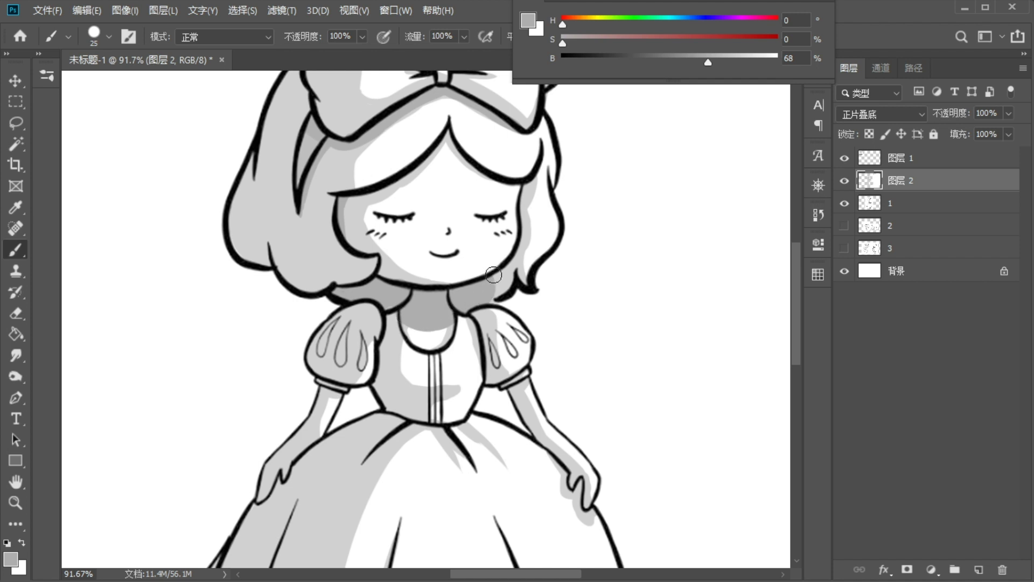
{"action": "scroll", "coordinate": [467, 307], "scroll_direction": "down", "scroll_amount": 3}
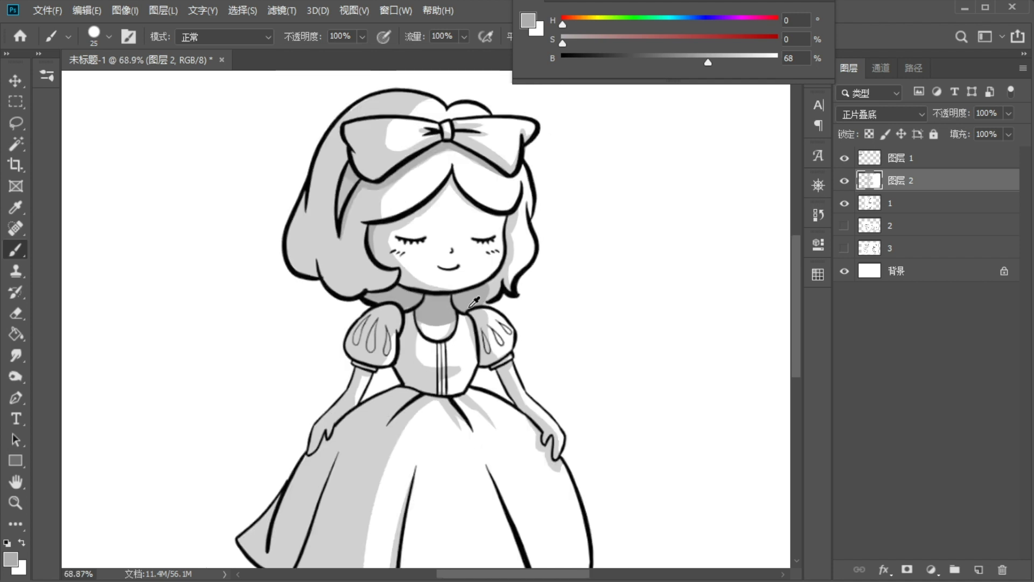
{"action": "scroll", "coordinate": [435, 296], "scroll_direction": "up", "scroll_amount": 3}
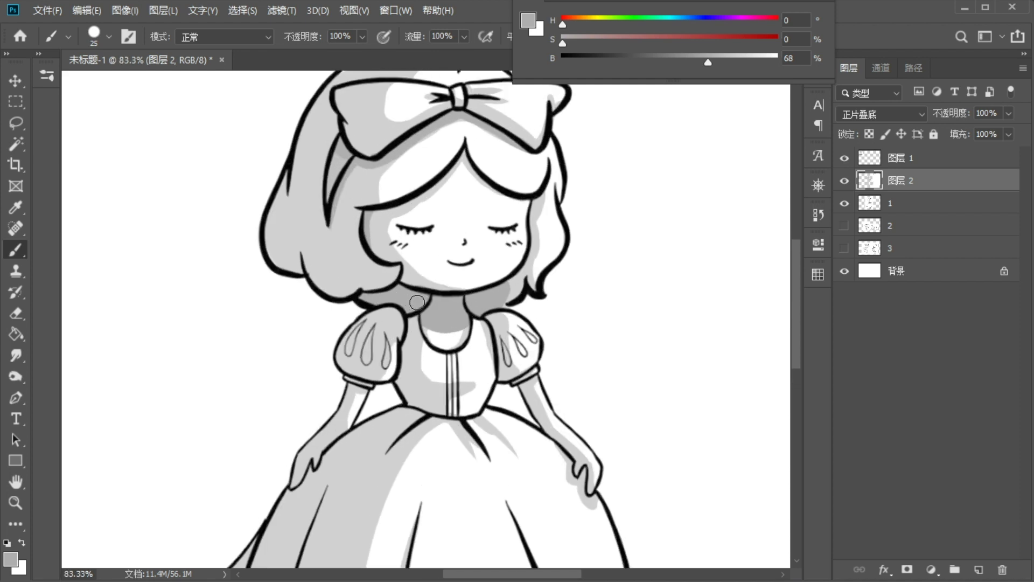
{"action": "scroll", "coordinate": [417, 302], "scroll_direction": "down", "scroll_amount": 3}
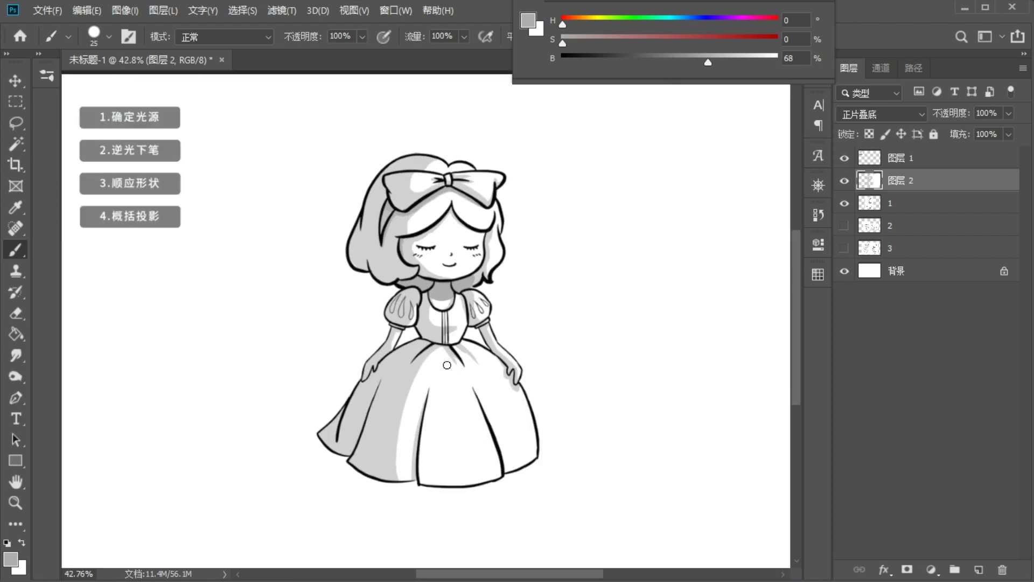
- Hide the princess line art and its shading layer, show the girl and cat line art on layer 2, and select that layer
{"action": "left_click", "coordinate": [844, 181]}
{"action": "left_click", "coordinate": [844, 203]}
{"action": "left_click", "coordinate": [844, 225]}
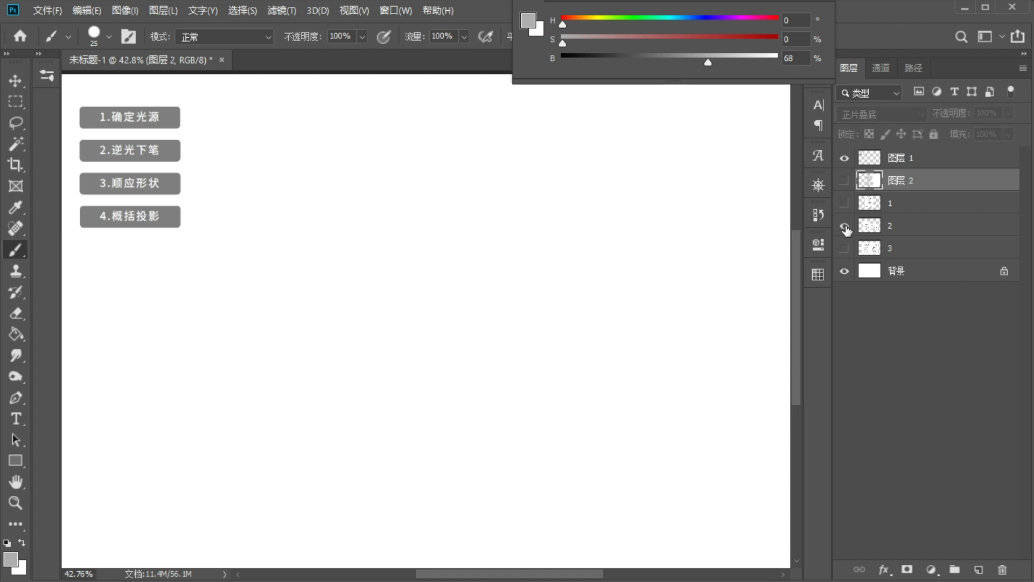
{"action": "left_click", "coordinate": [915, 229]}
{"action": "scroll", "coordinate": [280, 314], "scroll_direction": "up", "scroll_amount": 2}
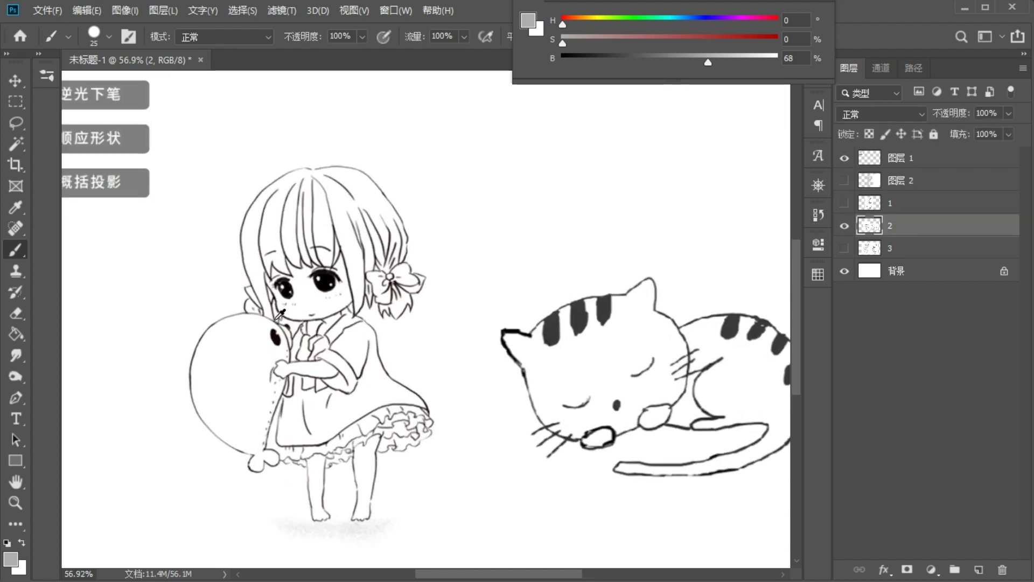
- Add a new layer above layer 2, set its blend mode to Multiply (正片叠底), and set the brush colour to 80% grey
{"action": "left_click", "coordinate": [979, 569]}
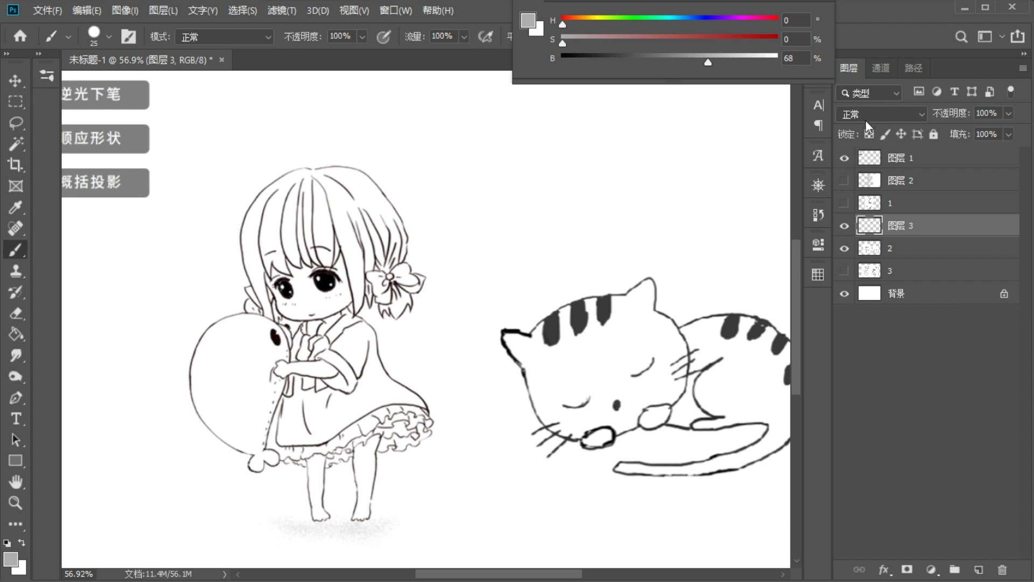
{"action": "left_click", "coordinate": [866, 118]}
{"action": "left_click", "coordinate": [859, 176]}
{"action": "left_click", "coordinate": [735, 59]}
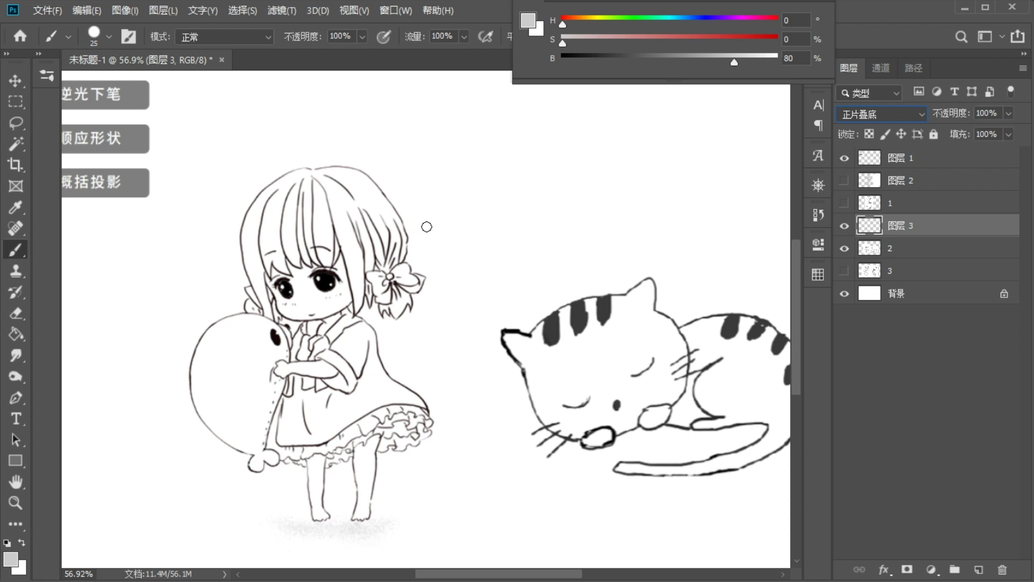
- Draw a light arrow at the girl's upper left, pointing down toward her head, in 80% grey with a size 25 brush
{"action": "left_click_drag", "start_coordinate": [186, 138], "coordinate": [222, 178]}
{"action": "left_click_drag", "start_coordinate": [179, 176], "coordinate": [222, 177]}
{"action": "left_click_drag", "start_coordinate": [310, 270], "coordinate": [384, 277]}
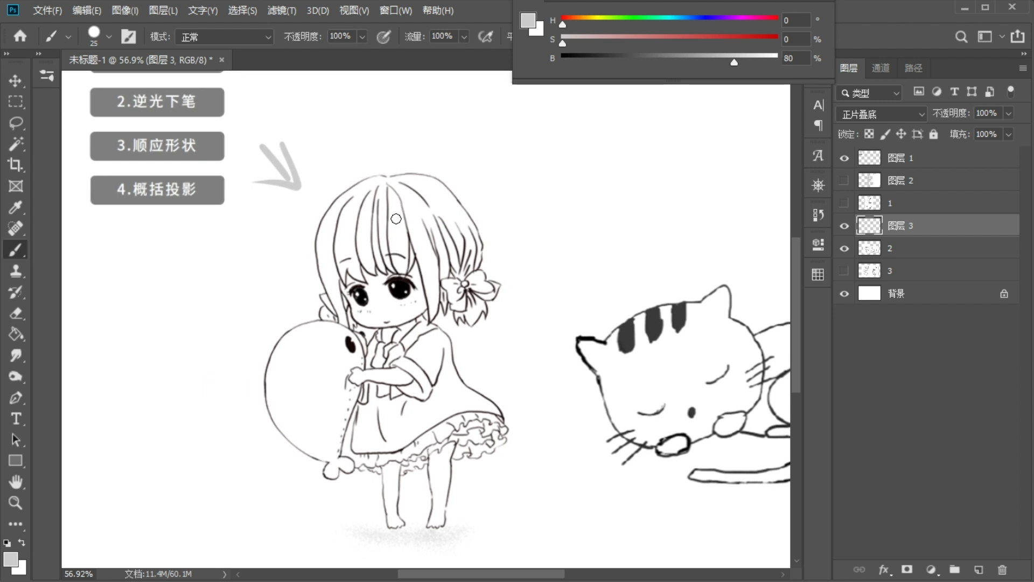
- Sketch a simplified girl beside the line art with a circle head, an oval for the whale, a triangular dress and two legs
{"action": "mouse_move", "coordinate": [232, 281]}
{"action": "left_mouse_down"}
{"action": "mouse_move", "coordinate": [345, 283]}
{"action": "mouse_move", "coordinate": [273, 281]}
{"action": "mouse_move", "coordinate": [282, 320]}
{"action": "mouse_move", "coordinate": [287, 272]}
{"action": "mouse_move", "coordinate": [322, 294]}
{"action": "mouse_move", "coordinate": [289, 316]}
{"action": "mouse_move", "coordinate": [319, 278]}
{"action": "mouse_move", "coordinate": [286, 260]}
{"action": "mouse_move", "coordinate": [267, 290]}
{"action": "mouse_move", "coordinate": [280, 311]}
{"action": "mouse_move", "coordinate": [301, 311]}
{"action": "mouse_move", "coordinate": [244, 361]}
{"action": "left_mouse_up"}
{"action": "mouse_move", "coordinate": [256, 305]}
{"action": "left_mouse_down"}
{"action": "mouse_move", "coordinate": [274, 318]}
{"action": "mouse_move", "coordinate": [268, 359]}
{"action": "mouse_move", "coordinate": [251, 361]}
{"action": "mouse_move", "coordinate": [278, 340]}
{"action": "left_mouse_up"}
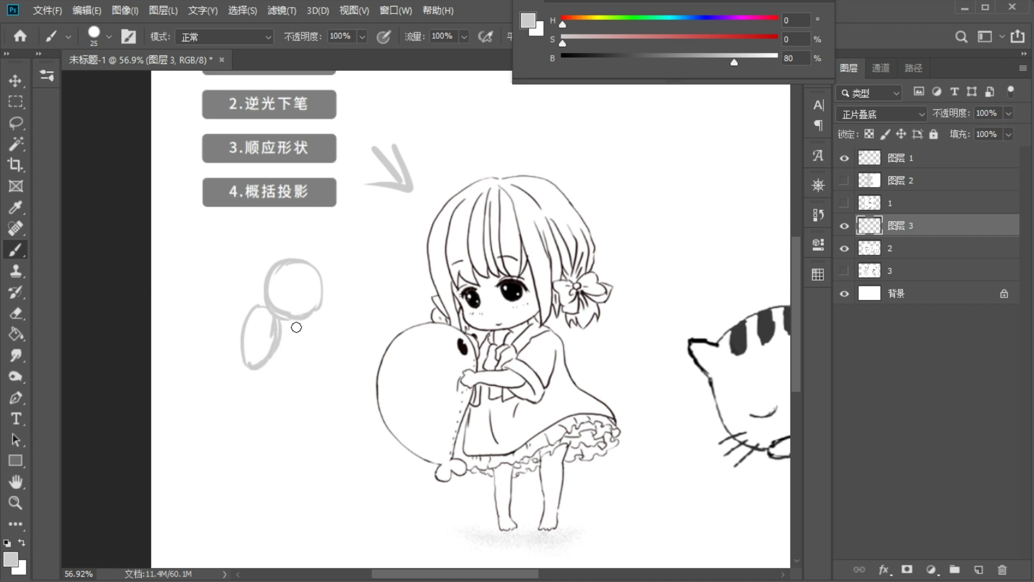
{"action": "left_click_drag", "start_coordinate": [323, 316], "coordinate": [357, 387]}
{"action": "mouse_move", "coordinate": [286, 325]}
{"action": "left_mouse_down"}
{"action": "mouse_move", "coordinate": [272, 392]}
{"action": "mouse_move", "coordinate": [348, 385]}
{"action": "mouse_move", "coordinate": [324, 373]}
{"action": "mouse_move", "coordinate": [313, 314]}
{"action": "mouse_move", "coordinate": [266, 376]}
{"action": "mouse_move", "coordinate": [291, 413]}
{"action": "mouse_move", "coordinate": [318, 423]}
{"action": "left_mouse_up"}
{"action": "left_click_drag", "start_coordinate": [291, 390], "coordinate": [293, 412]}
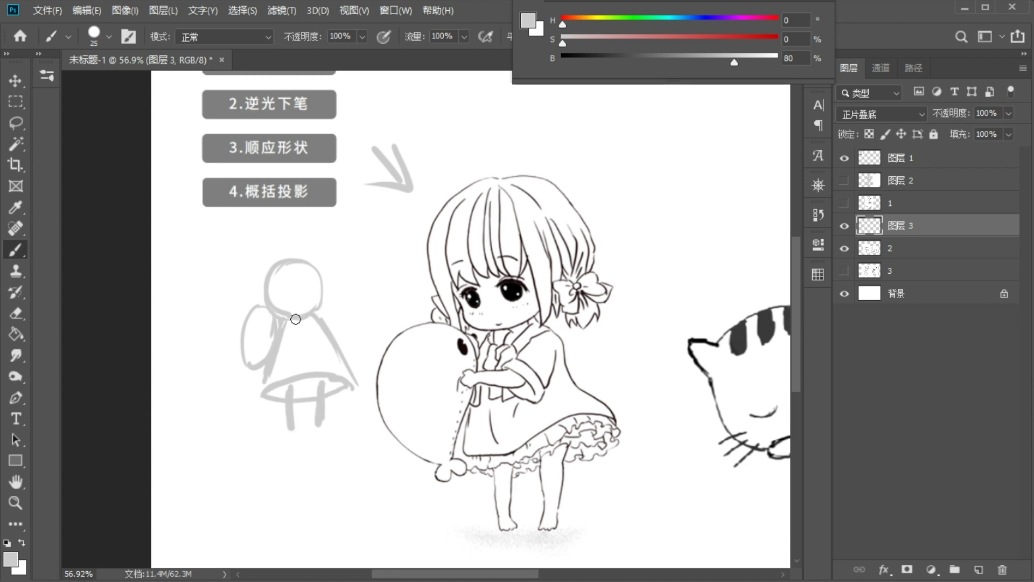
- Draw a small light arrow at the simplified figure's upper left, pointing down toward its head
{"action": "left_click_drag", "start_coordinate": [210, 238], "coordinate": [234, 260]}
{"action": "mouse_move", "coordinate": [212, 256]}
{"action": "left_mouse_down"}
{"action": "mouse_move", "coordinate": [232, 261]}
{"action": "mouse_move", "coordinate": [214, 261]}
{"action": "left_mouse_up"}
{"action": "key", "text": "ctrl+z"}
{"action": "key", "text": "ctrl+z"}
- Shade the right and lower sides of the simplified head, oval and dress in 80% grey, and thicken both legs
{"action": "mouse_move", "coordinate": [310, 269]}
{"action": "left_mouse_down"}
{"action": "mouse_move", "coordinate": [306, 308]}
{"action": "mouse_move", "coordinate": [308, 262]}
{"action": "mouse_move", "coordinate": [314, 301]}
{"action": "mouse_move", "coordinate": [313, 292]}
{"action": "mouse_move", "coordinate": [297, 312]}
{"action": "mouse_move", "coordinate": [289, 293]}
{"action": "mouse_move", "coordinate": [263, 323]}
{"action": "mouse_move", "coordinate": [265, 309]}
{"action": "mouse_move", "coordinate": [256, 358]}
{"action": "left_mouse_up"}
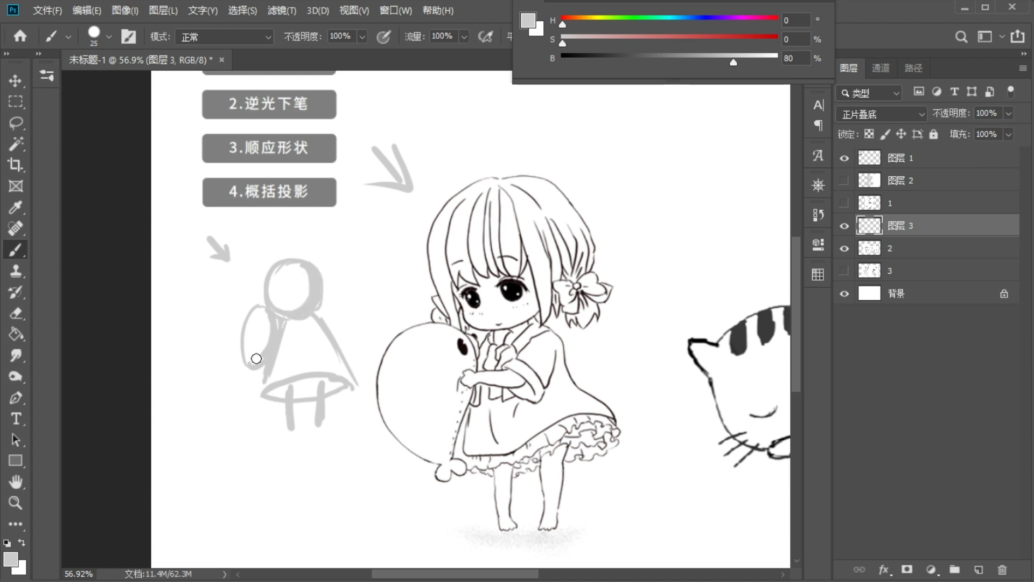
{"action": "mouse_move", "coordinate": [269, 318]}
{"action": "left_mouse_down"}
{"action": "mouse_move", "coordinate": [261, 358]}
{"action": "mouse_move", "coordinate": [270, 343]}
{"action": "mouse_move", "coordinate": [254, 362]}
{"action": "left_mouse_up"}
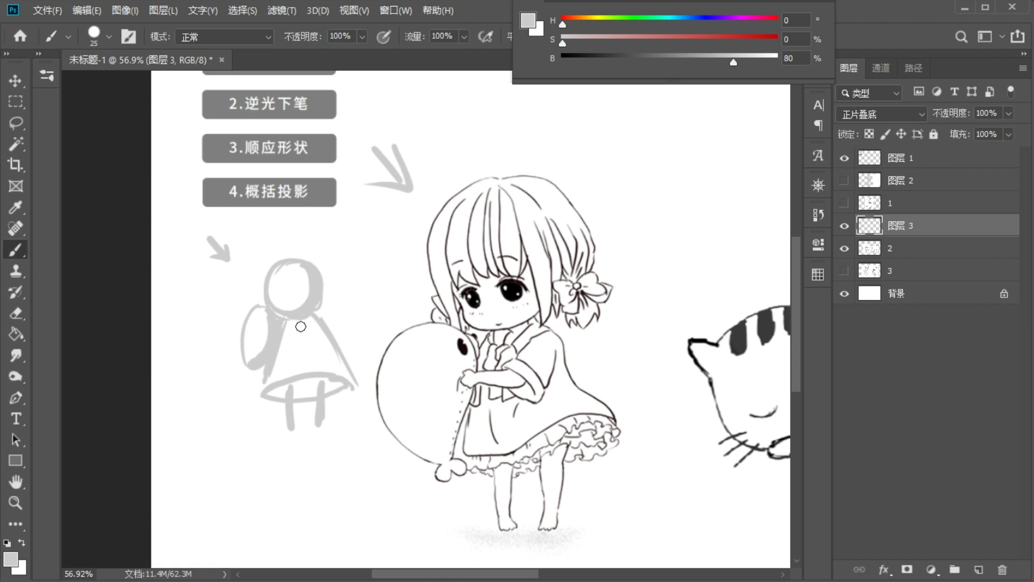
{"action": "mouse_move", "coordinate": [306, 313]}
{"action": "left_mouse_down"}
{"action": "mouse_move", "coordinate": [313, 356]}
{"action": "mouse_move", "coordinate": [315, 320]}
{"action": "mouse_move", "coordinate": [328, 339]}
{"action": "mouse_move", "coordinate": [319, 360]}
{"action": "mouse_move", "coordinate": [349, 378]}
{"action": "mouse_move", "coordinate": [276, 395]}
{"action": "mouse_move", "coordinate": [325, 387]}
{"action": "mouse_move", "coordinate": [321, 416]}
{"action": "left_mouse_up"}
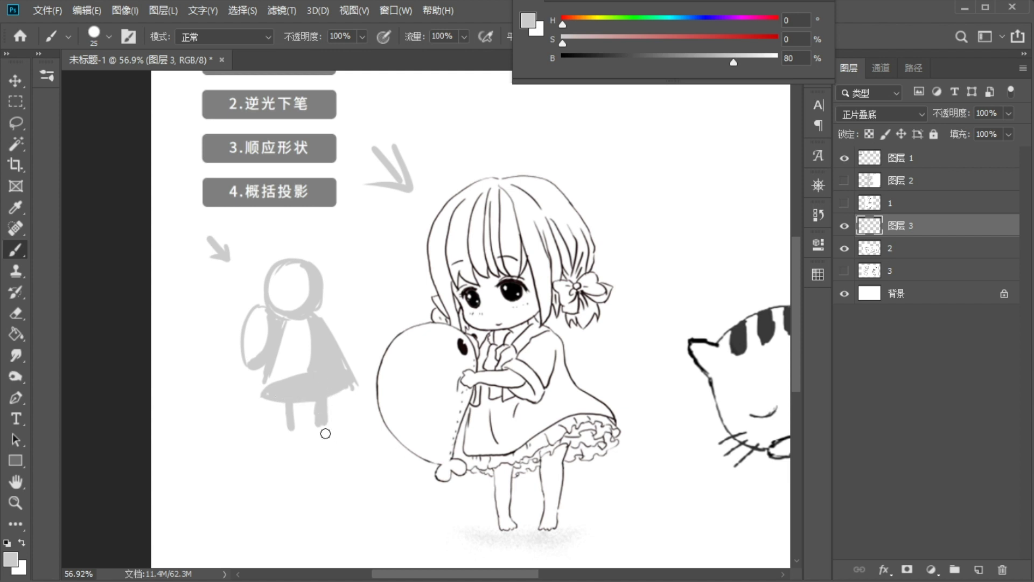
{"action": "left_click_drag", "start_coordinate": [322, 424], "coordinate": [322, 430]}
{"action": "left_click_drag", "start_coordinate": [290, 399], "coordinate": [294, 433]}
- Sample white to lighten the lit left sides of the simplified legs, and touch up the left leg in 80% grey
{"action": "left_click", "coordinate": [300, 349], "text": "alt"}
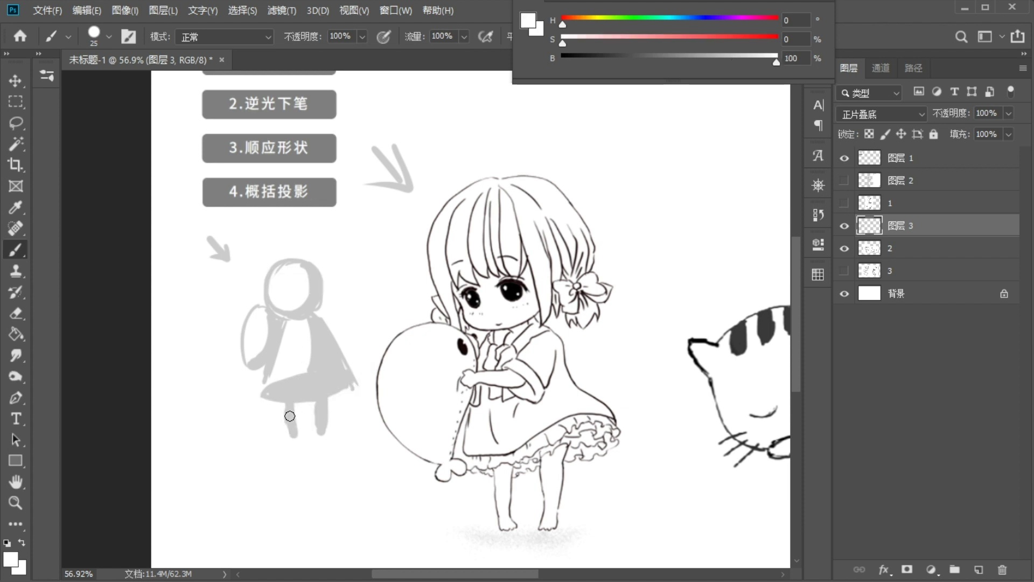
{"action": "left_click_drag", "start_coordinate": [321, 410], "coordinate": [319, 413]}
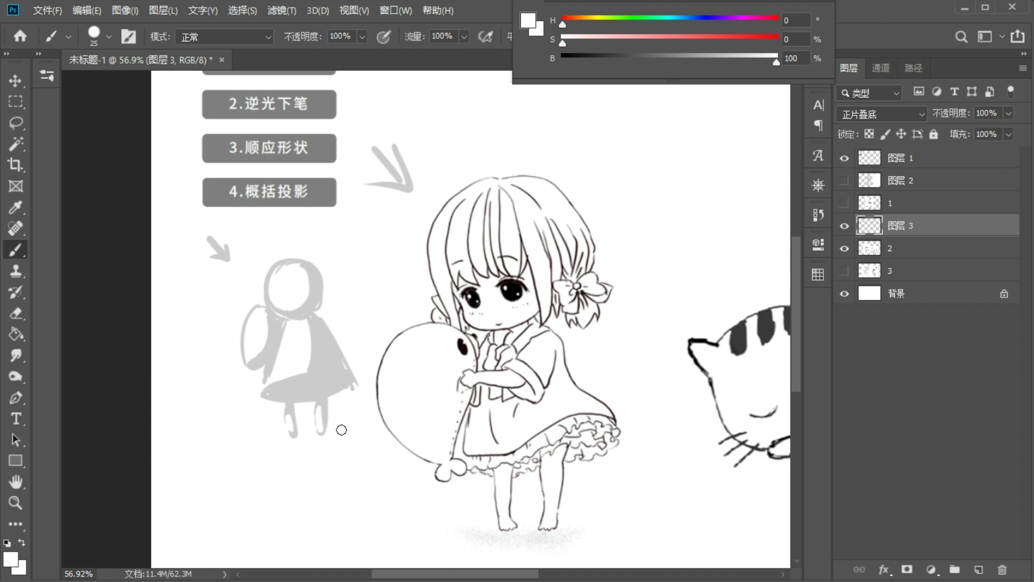
{"action": "left_click", "coordinate": [324, 409], "text": "alt"}
{"action": "left_click_drag", "start_coordinate": [292, 418], "coordinate": [294, 439]}
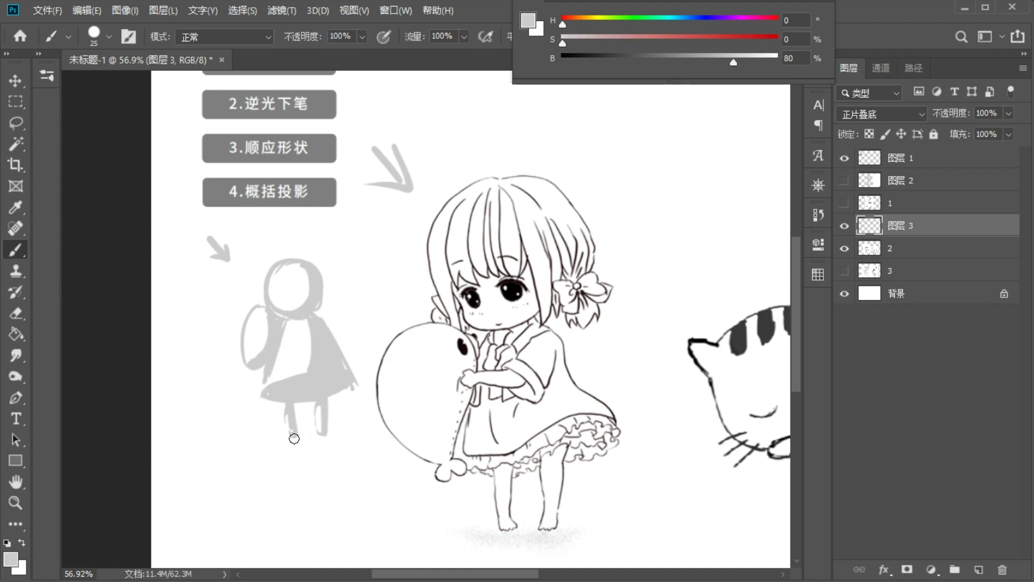
{"action": "left_click", "coordinate": [254, 441], "text": "alt"}
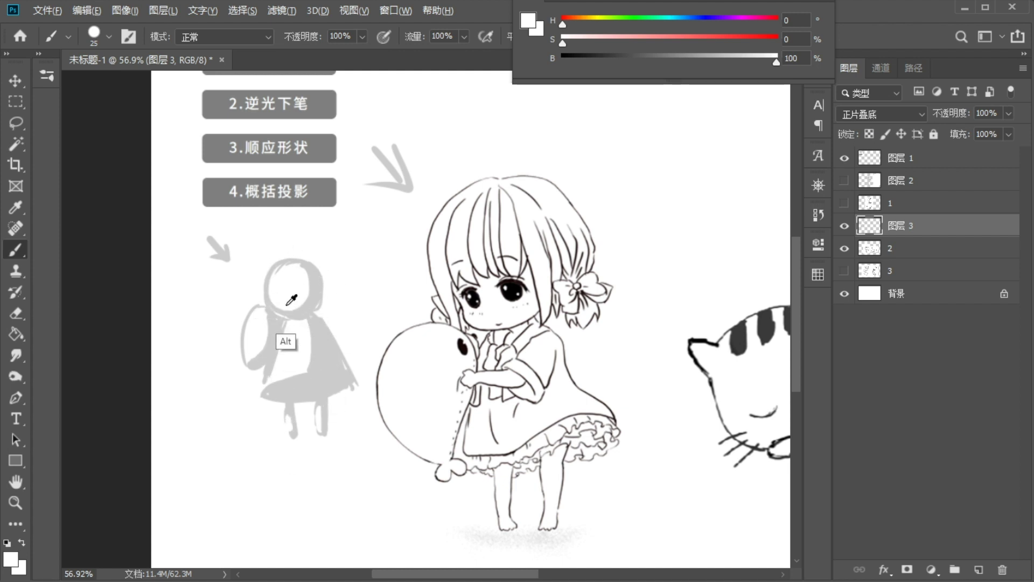
- Shade the right side of the girl's hair and face in 80% grey, and trim the shadow's edge with a size 15 eraser
{"action": "left_click", "coordinate": [320, 337], "text": "alt"}
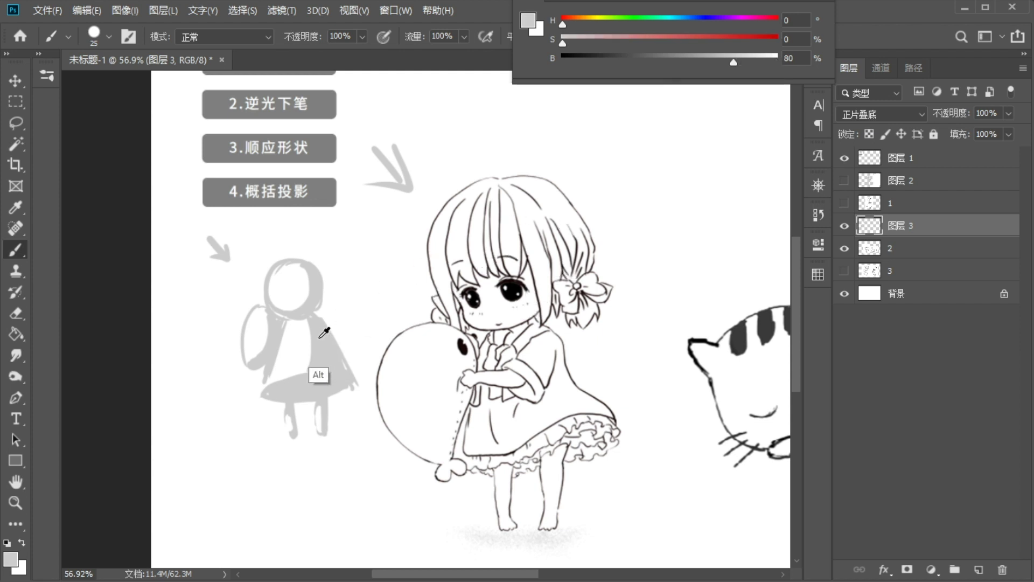
{"action": "mouse_move", "coordinate": [506, 180]}
{"action": "left_mouse_down"}
{"action": "mouse_move", "coordinate": [547, 222]}
{"action": "mouse_move", "coordinate": [530, 208]}
{"action": "mouse_move", "coordinate": [545, 251]}
{"action": "mouse_move", "coordinate": [539, 239]}
{"action": "mouse_move", "coordinate": [544, 303]}
{"action": "mouse_move", "coordinate": [515, 194]}
{"action": "mouse_move", "coordinate": [535, 285]}
{"action": "mouse_move", "coordinate": [530, 202]}
{"action": "mouse_move", "coordinate": [532, 316]}
{"action": "mouse_move", "coordinate": [544, 264]}
{"action": "mouse_move", "coordinate": [524, 303]}
{"action": "mouse_move", "coordinate": [520, 204]}
{"action": "mouse_move", "coordinate": [538, 294]}
{"action": "mouse_move", "coordinate": [512, 182]}
{"action": "mouse_move", "coordinate": [526, 319]}
{"action": "left_mouse_up"}
{"action": "key", "text": "e"}
{"action": "mouse_move", "coordinate": [517, 194]}
{"action": "left_mouse_down"}
{"action": "mouse_move", "coordinate": [538, 274]}
{"action": "mouse_move", "coordinate": [536, 263]}
{"action": "left_mouse_up"}
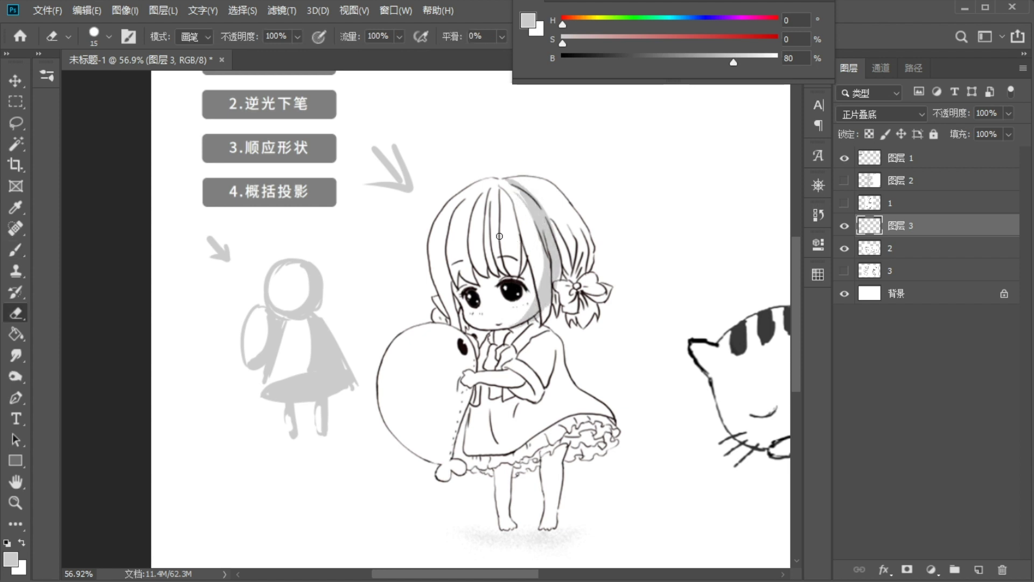
- Fill the back of the girl's hair, the side ponytail and its bow with 80% grey
{"action": "key", "text": "b"}
{"action": "mouse_move", "coordinate": [520, 180]}
{"action": "left_mouse_down"}
{"action": "mouse_move", "coordinate": [570, 250]}
{"action": "mouse_move", "coordinate": [552, 197]}
{"action": "mouse_move", "coordinate": [530, 185]}
{"action": "mouse_move", "coordinate": [556, 215]}
{"action": "mouse_move", "coordinate": [546, 192]}
{"action": "left_mouse_up"}
{"action": "mouse_move", "coordinate": [574, 244]}
{"action": "left_mouse_down"}
{"action": "mouse_move", "coordinate": [587, 264]}
{"action": "mouse_move", "coordinate": [585, 253]}
{"action": "mouse_move", "coordinate": [570, 279]}
{"action": "mouse_move", "coordinate": [564, 250]}
{"action": "mouse_move", "coordinate": [547, 297]}
{"action": "mouse_move", "coordinate": [562, 291]}
{"action": "mouse_move", "coordinate": [550, 305]}
{"action": "mouse_move", "coordinate": [573, 272]}
{"action": "mouse_move", "coordinate": [576, 309]}
{"action": "mouse_move", "coordinate": [594, 278]}
{"action": "mouse_move", "coordinate": [545, 314]}
{"action": "mouse_move", "coordinate": [586, 265]}
{"action": "left_mouse_up"}
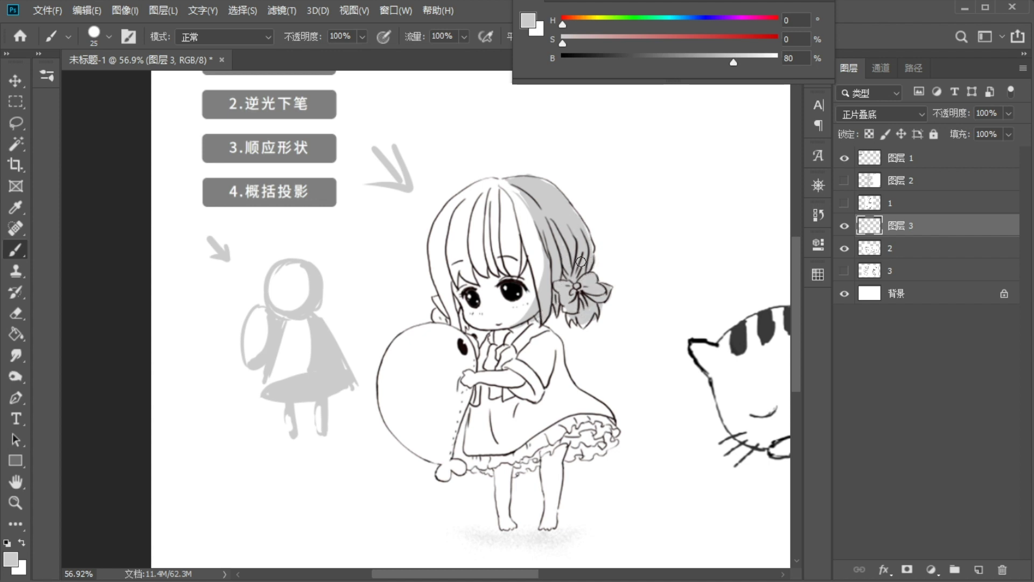
- Shade the bangs' right edge, the forehead beneath the bangs, and the left cheek beside the side hair in 80% grey
{"action": "left_click_drag", "start_coordinate": [511, 185], "coordinate": [528, 261]}
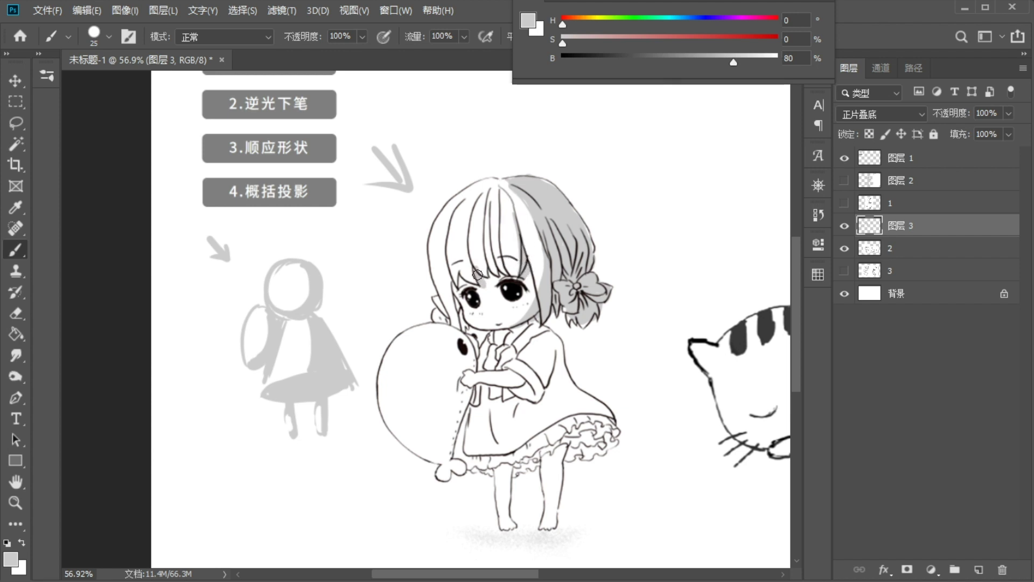
{"action": "key", "text": "e"}
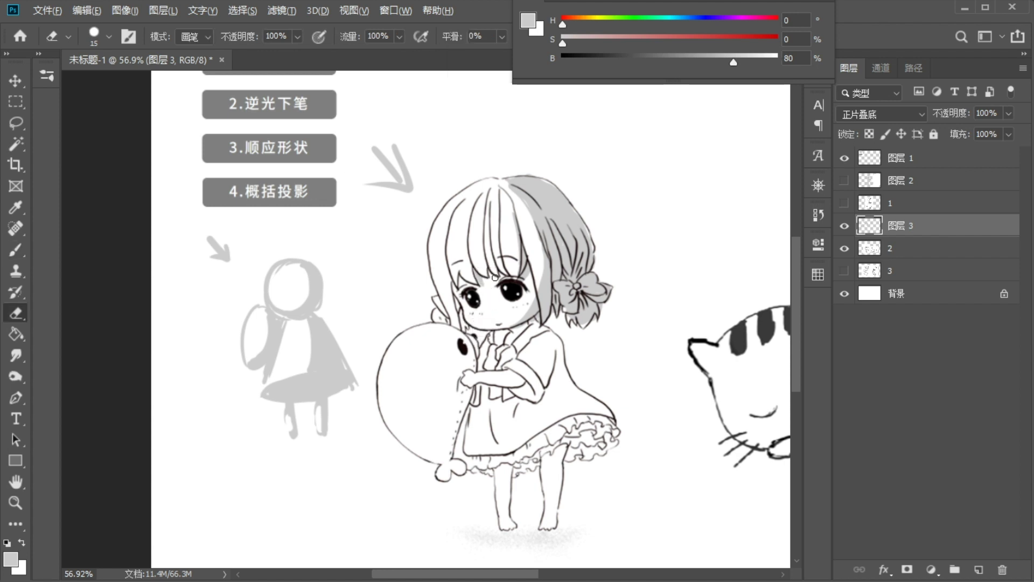
{"action": "scroll", "coordinate": [491, 264], "scroll_direction": "up", "scroll_amount": 4}
{"action": "key", "text": "b"}
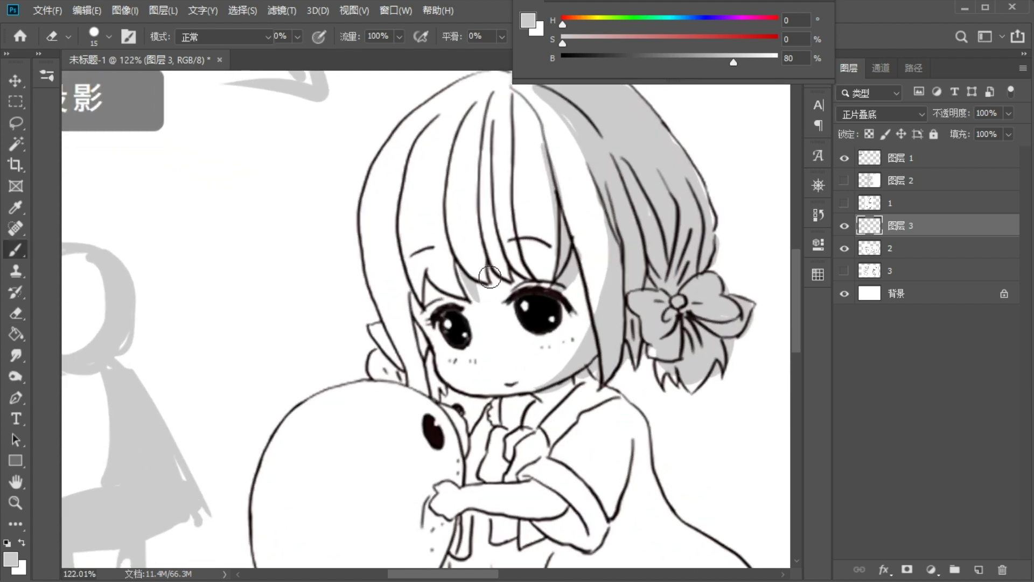
{"action": "mouse_move", "coordinate": [428, 285]}
{"action": "left_mouse_down"}
{"action": "mouse_move", "coordinate": [423, 355]}
{"action": "mouse_move", "coordinate": [444, 396]}
{"action": "left_mouse_up"}
{"action": "left_click_drag", "start_coordinate": [576, 291], "coordinate": [582, 339]}
{"action": "left_click_drag", "start_coordinate": [570, 414], "coordinate": [519, 372]}
- Shade the girl's neck and collar below the chin in 80% grey with a size 35 brush, and trim the lower edge with the eraser
{"action": "key", "text": "bracketright"}
{"action": "key", "text": "bracketright"}
{"action": "key", "text": "bracketright"}
{"action": "key", "text": "bracketright"}
{"action": "key", "text": "bracketright"}
{"action": "key", "text": "bracketright"}
{"action": "mouse_move", "coordinate": [437, 377]}
{"action": "left_mouse_down"}
{"action": "mouse_move", "coordinate": [502, 370]}
{"action": "mouse_move", "coordinate": [544, 345]}
{"action": "mouse_move", "coordinate": [463, 375]}
{"action": "mouse_move", "coordinate": [455, 367]}
{"action": "mouse_move", "coordinate": [522, 350]}
{"action": "mouse_move", "coordinate": [565, 366]}
{"action": "mouse_move", "coordinate": [505, 375]}
{"action": "mouse_move", "coordinate": [519, 359]}
{"action": "mouse_move", "coordinate": [544, 377]}
{"action": "mouse_move", "coordinate": [557, 371]}
{"action": "mouse_move", "coordinate": [461, 387]}
{"action": "left_mouse_up"}
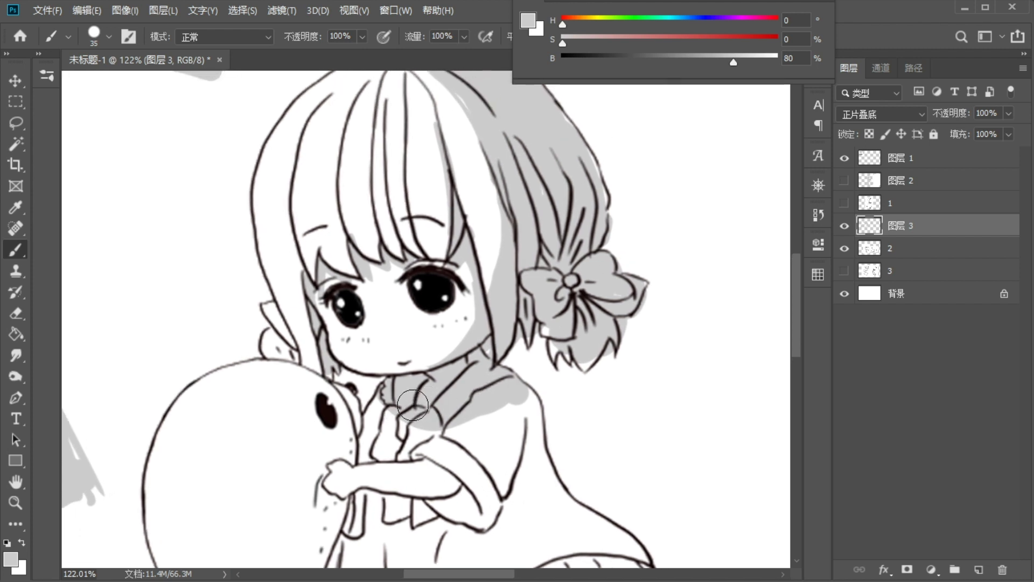
{"action": "key", "text": "e"}
{"action": "mouse_move", "coordinate": [418, 423]}
{"action": "left_mouse_down"}
{"action": "mouse_move", "coordinate": [522, 396]}
{"action": "mouse_move", "coordinate": [482, 421]}
{"action": "mouse_move", "coordinate": [530, 372]}
{"action": "mouse_move", "coordinate": [415, 428]}
{"action": "mouse_move", "coordinate": [496, 414]}
{"action": "mouse_move", "coordinate": [505, 399]}
{"action": "left_mouse_up"}
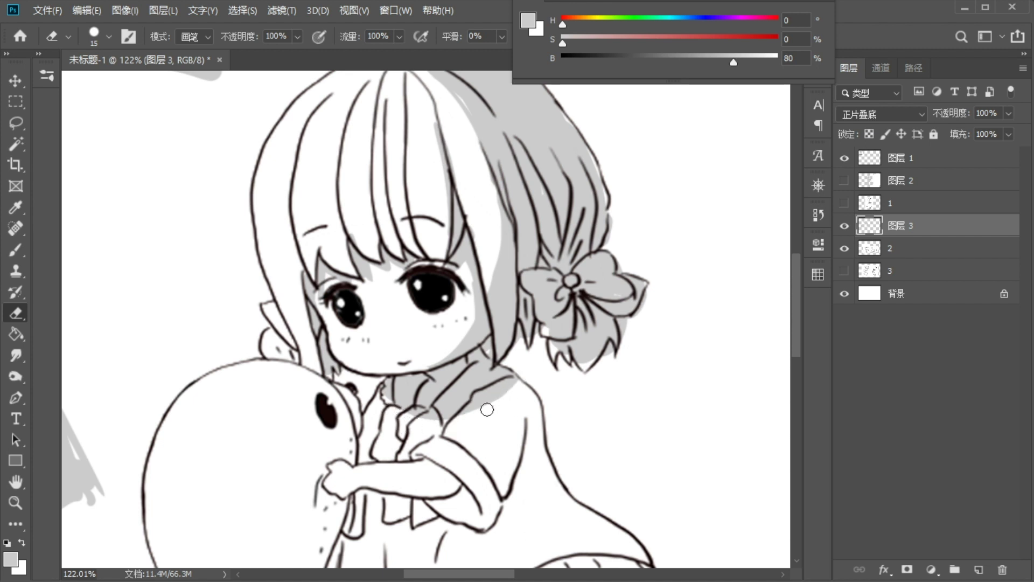
- Shade the shoulder, sleeve underside and back of the girl's dress down to the hem in 80% grey with a size 35 brush
{"action": "left_click_drag", "start_coordinate": [450, 422], "coordinate": [446, 353]}
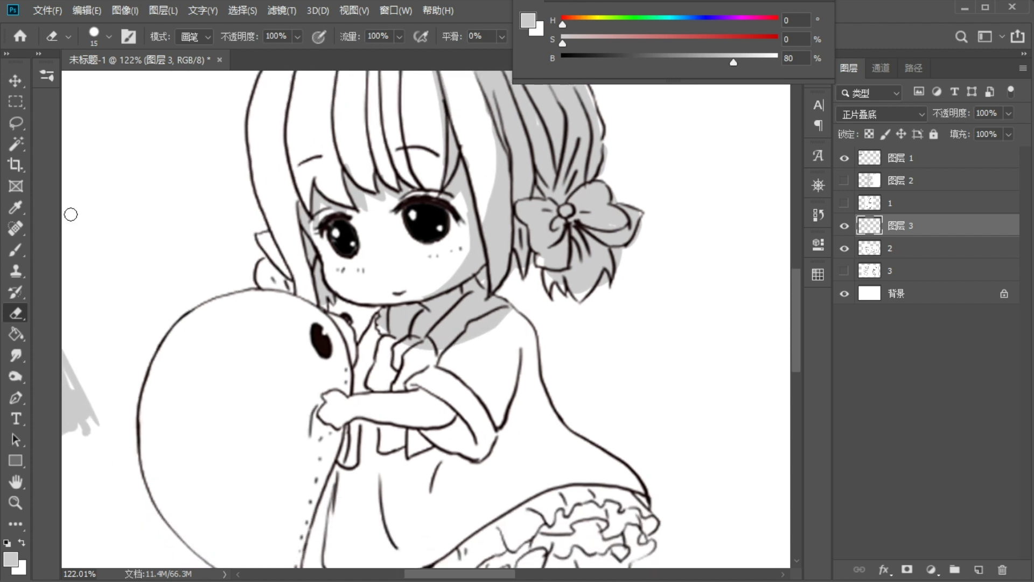
{"action": "key", "text": "b"}
{"action": "mouse_move", "coordinate": [501, 318]}
{"action": "left_mouse_down"}
{"action": "mouse_move", "coordinate": [531, 372]}
{"action": "mouse_move", "coordinate": [536, 439]}
{"action": "left_mouse_up"}
{"action": "scroll", "coordinate": [519, 372], "scroll_direction": "down", "scroll_amount": 2}
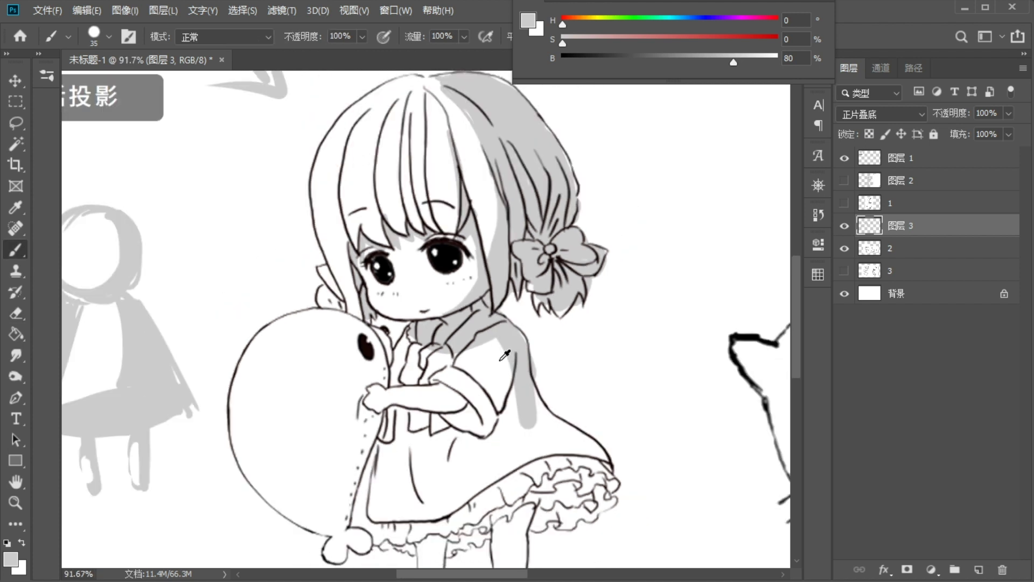
{"action": "left_click_drag", "start_coordinate": [511, 344], "coordinate": [522, 423]}
{"action": "mouse_move", "coordinate": [538, 429]}
{"action": "left_mouse_down"}
{"action": "mouse_move", "coordinate": [549, 404]}
{"action": "mouse_move", "coordinate": [604, 476]}
{"action": "mouse_move", "coordinate": [518, 436]}
{"action": "left_mouse_up"}
{"action": "left_click_drag", "start_coordinate": [554, 374], "coordinate": [564, 284]}
{"action": "mouse_move", "coordinate": [512, 333]}
{"action": "left_mouse_down"}
{"action": "mouse_move", "coordinate": [516, 269]}
{"action": "mouse_move", "coordinate": [498, 330]}
{"action": "mouse_move", "coordinate": [483, 344]}
{"action": "mouse_move", "coordinate": [510, 409]}
{"action": "mouse_move", "coordinate": [528, 374]}
{"action": "mouse_move", "coordinate": [512, 298]}
{"action": "mouse_move", "coordinate": [503, 301]}
{"action": "mouse_move", "coordinate": [505, 259]}
{"action": "mouse_move", "coordinate": [499, 306]}
{"action": "mouse_move", "coordinate": [486, 253]}
{"action": "mouse_move", "coordinate": [513, 381]}
{"action": "mouse_move", "coordinate": [505, 249]}
{"action": "mouse_move", "coordinate": [533, 407]}
{"action": "mouse_move", "coordinate": [529, 390]}
{"action": "mouse_move", "coordinate": [571, 382]}
{"action": "left_mouse_up"}
{"action": "mouse_move", "coordinate": [587, 316]}
{"action": "left_mouse_down"}
{"action": "mouse_move", "coordinate": [522, 337]}
{"action": "mouse_move", "coordinate": [529, 253]}
{"action": "mouse_move", "coordinate": [516, 266]}
{"action": "left_mouse_up"}
{"action": "key", "text": "ctrl+z"}
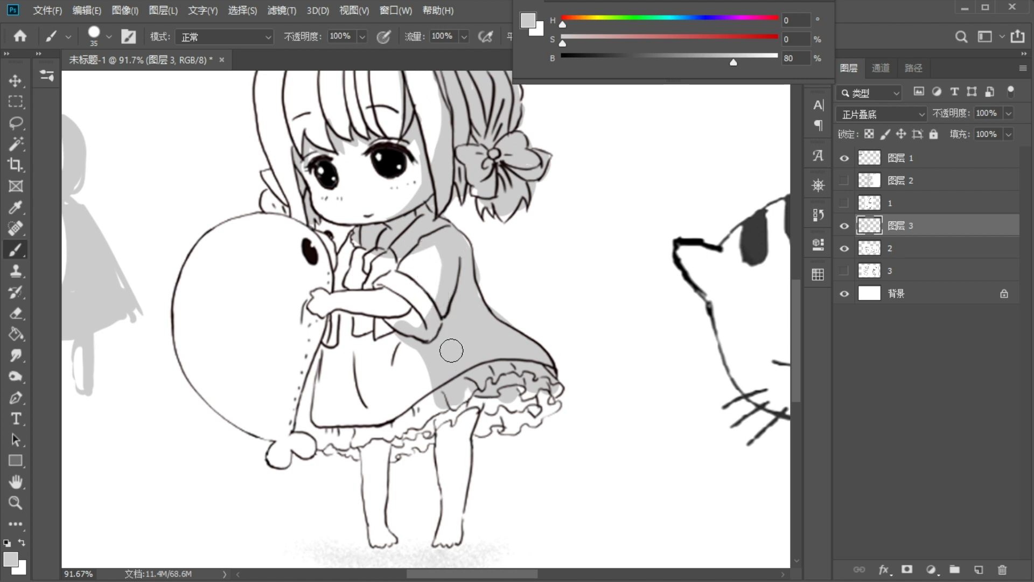
- Fill the ruffled petticoat beneath the dress hem with 80% grey, extending the shadow over the tops of the legs
{"action": "left_click_drag", "start_coordinate": [478, 388], "coordinate": [470, 394]}
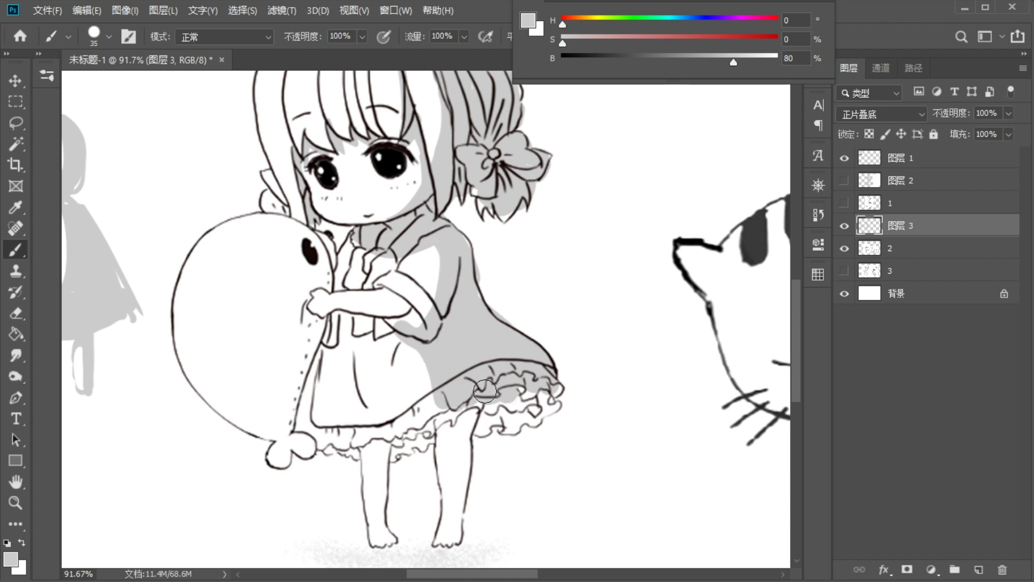
{"action": "mouse_move", "coordinate": [533, 397]}
{"action": "left_mouse_down"}
{"action": "mouse_move", "coordinate": [489, 423]}
{"action": "mouse_move", "coordinate": [544, 407]}
{"action": "mouse_move", "coordinate": [523, 390]}
{"action": "mouse_move", "coordinate": [445, 394]}
{"action": "mouse_move", "coordinate": [451, 404]}
{"action": "mouse_move", "coordinate": [437, 405]}
{"action": "mouse_move", "coordinate": [408, 442]}
{"action": "mouse_move", "coordinate": [328, 452]}
{"action": "mouse_move", "coordinate": [389, 457]}
{"action": "mouse_move", "coordinate": [429, 445]}
{"action": "mouse_move", "coordinate": [474, 423]}
{"action": "left_mouse_up"}
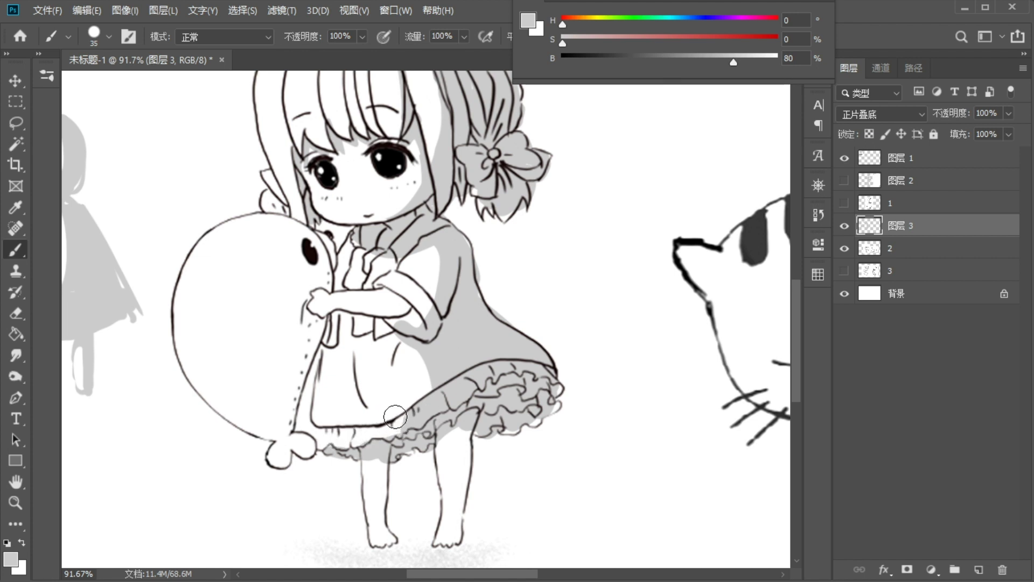
{"action": "key", "text": "e"}
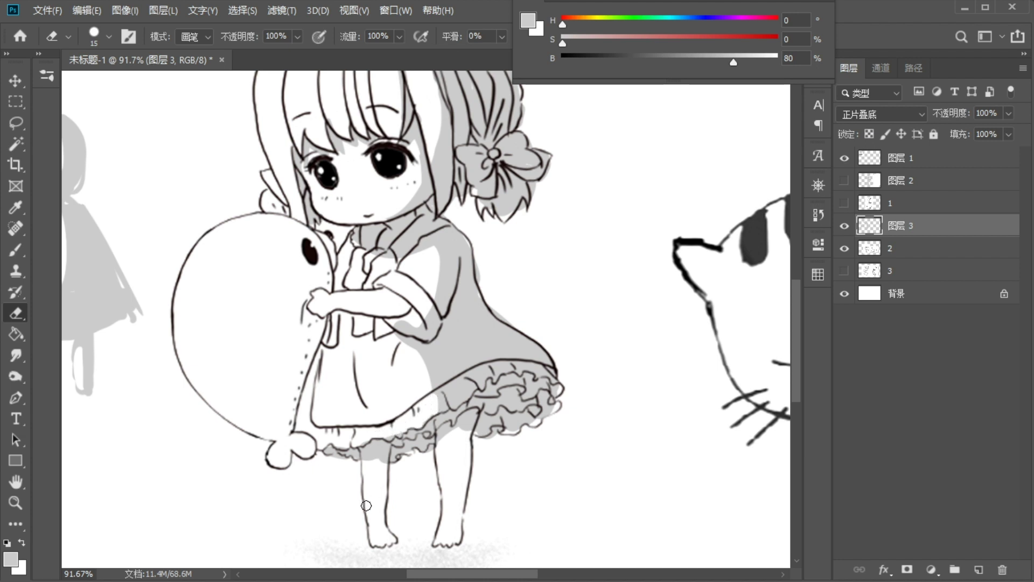
- Shade both of the girl's legs in 80% grey, and trim the light side of each leg with a size 15 eraser
{"action": "key", "text": "b"}
{"action": "mouse_move", "coordinate": [457, 425]}
{"action": "left_mouse_down"}
{"action": "mouse_move", "coordinate": [455, 530]}
{"action": "mouse_move", "coordinate": [454, 472]}
{"action": "left_mouse_up"}
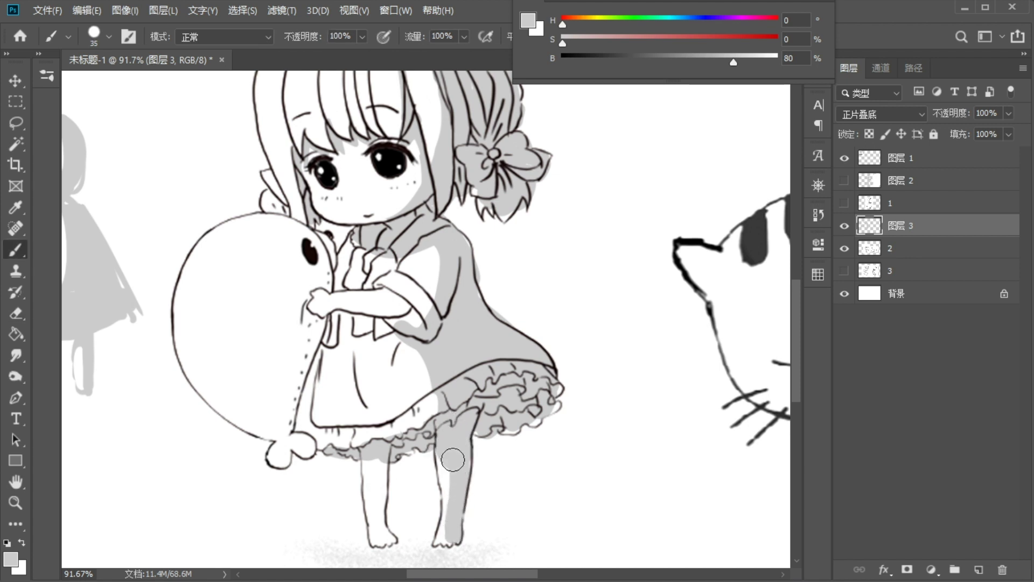
{"action": "left_click_drag", "start_coordinate": [374, 459], "coordinate": [386, 536]}
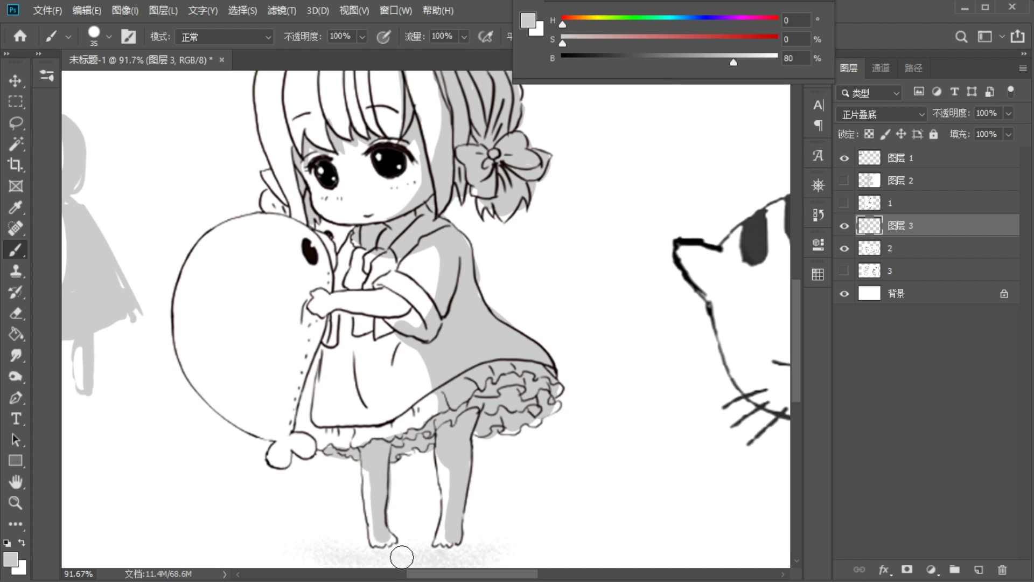
{"action": "key", "text": "e"}
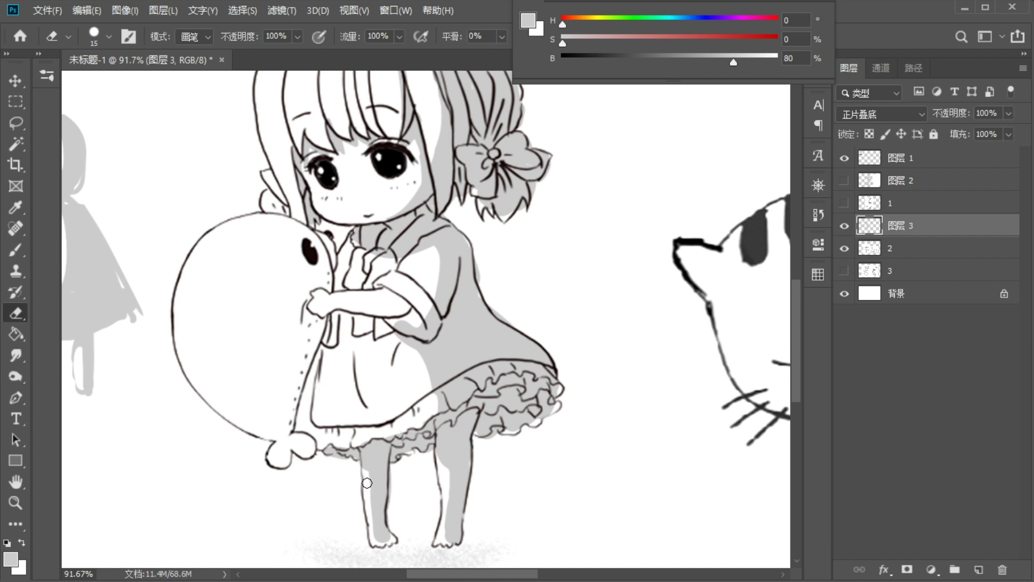
{"action": "left_click_drag", "start_coordinate": [371, 512], "coordinate": [369, 486]}
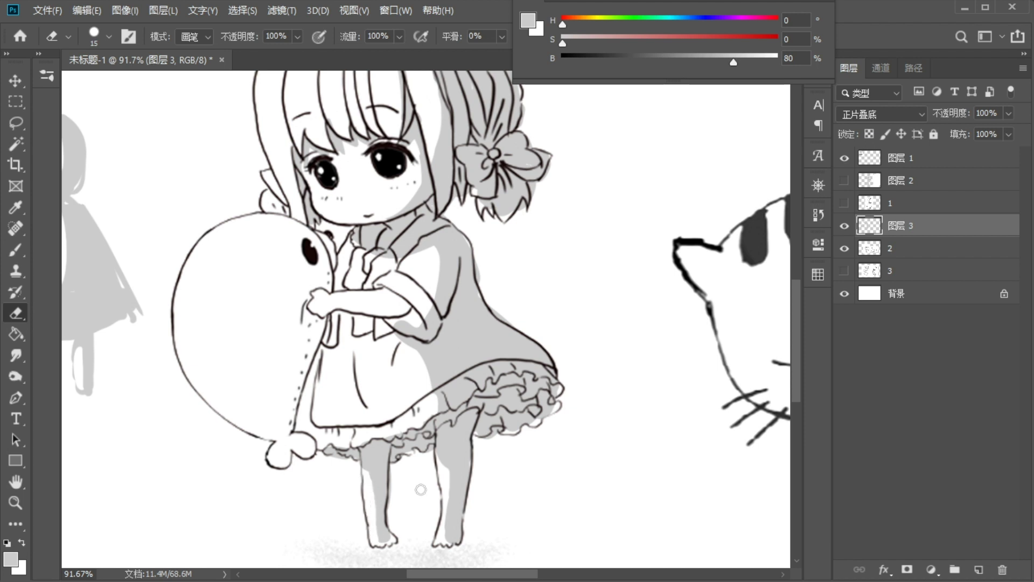
{"action": "left_click_drag", "start_coordinate": [440, 466], "coordinate": [447, 513]}
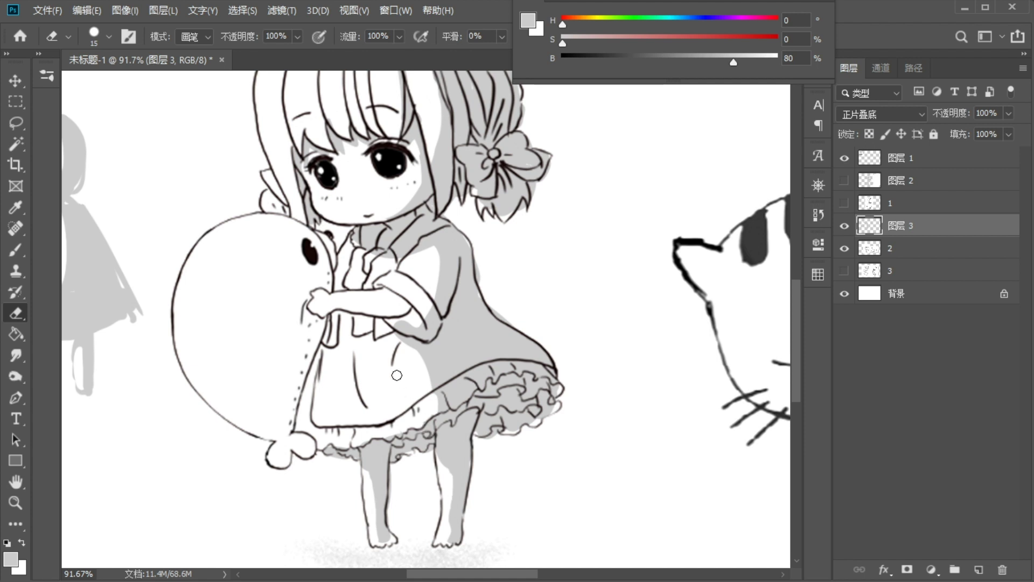
- Shade the whale's side facing the girl, its lower edge and its tail in 80% grey, and refine the shadow's edge with the eraser
{"action": "left_click_drag", "start_coordinate": [378, 355], "coordinate": [447, 420]}
{"action": "key", "text": "alt"}
{"action": "key", "text": "b"}
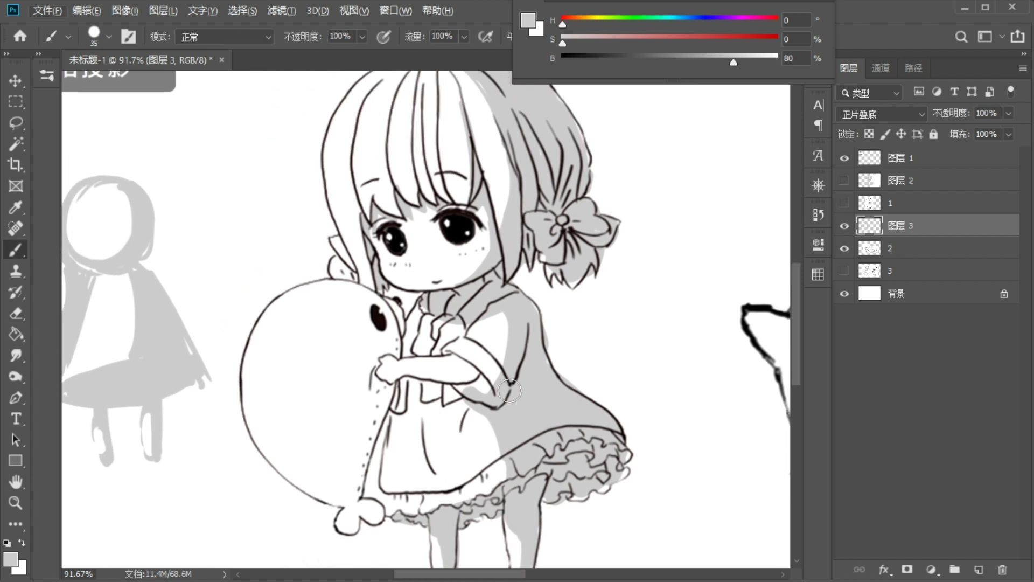
{"action": "mouse_move", "coordinate": [356, 290]}
{"action": "left_mouse_down"}
{"action": "mouse_move", "coordinate": [383, 357]}
{"action": "mouse_move", "coordinate": [372, 304]}
{"action": "mouse_move", "coordinate": [389, 350]}
{"action": "mouse_move", "coordinate": [369, 295]}
{"action": "mouse_move", "coordinate": [380, 366]}
{"action": "mouse_move", "coordinate": [378, 339]}
{"action": "mouse_move", "coordinate": [368, 351]}
{"action": "mouse_move", "coordinate": [373, 323]}
{"action": "mouse_move", "coordinate": [359, 427]}
{"action": "mouse_move", "coordinate": [373, 392]}
{"action": "mouse_move", "coordinate": [346, 466]}
{"action": "mouse_move", "coordinate": [354, 423]}
{"action": "mouse_move", "coordinate": [345, 480]}
{"action": "mouse_move", "coordinate": [383, 358]}
{"action": "mouse_move", "coordinate": [381, 378]}
{"action": "mouse_move", "coordinate": [344, 484]}
{"action": "mouse_move", "coordinate": [350, 435]}
{"action": "mouse_move", "coordinate": [352, 486]}
{"action": "mouse_move", "coordinate": [271, 469]}
{"action": "mouse_move", "coordinate": [334, 468]}
{"action": "mouse_move", "coordinate": [365, 446]}
{"action": "mouse_move", "coordinate": [351, 519]}
{"action": "mouse_move", "coordinate": [367, 299]}
{"action": "mouse_move", "coordinate": [342, 461]}
{"action": "left_mouse_up"}
{"action": "key", "text": "e"}
{"action": "key", "text": "b"}
{"action": "key", "text": "e"}
{"action": "left_click_drag", "start_coordinate": [277, 475], "coordinate": [310, 496]}
{"action": "key", "text": "b"}
{"action": "left_click_drag", "start_coordinate": [379, 351], "coordinate": [358, 399]}
{"action": "key", "text": "e"}
{"action": "left_click_drag", "start_coordinate": [356, 308], "coordinate": [367, 350]}
{"action": "key", "text": "b"}
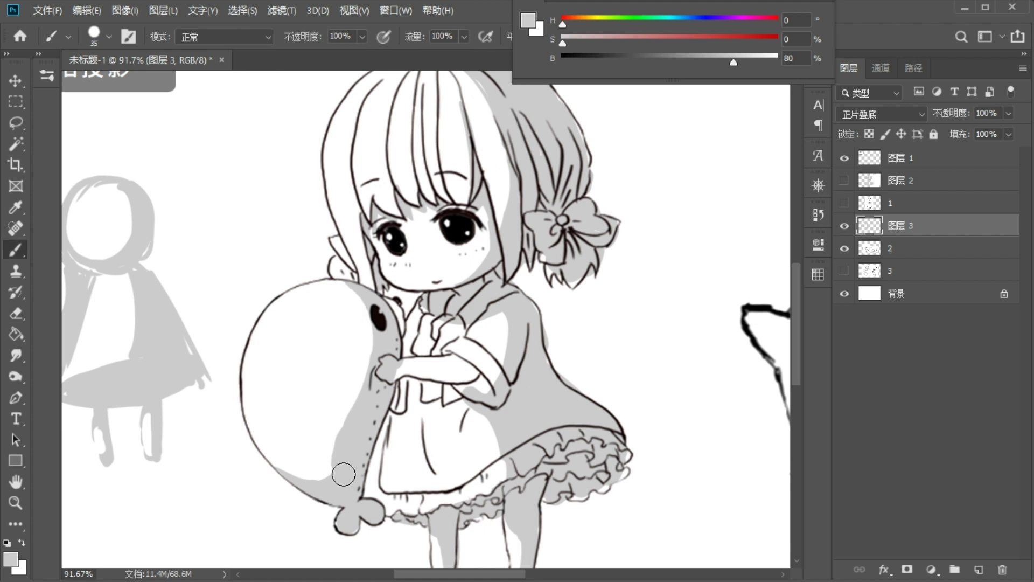
- Reduce the brush size to 10 and try a shadow stroke along a strand on the right of the girl's bangs
{"action": "left_click_drag", "start_coordinate": [452, 286], "coordinate": [482, 311]}
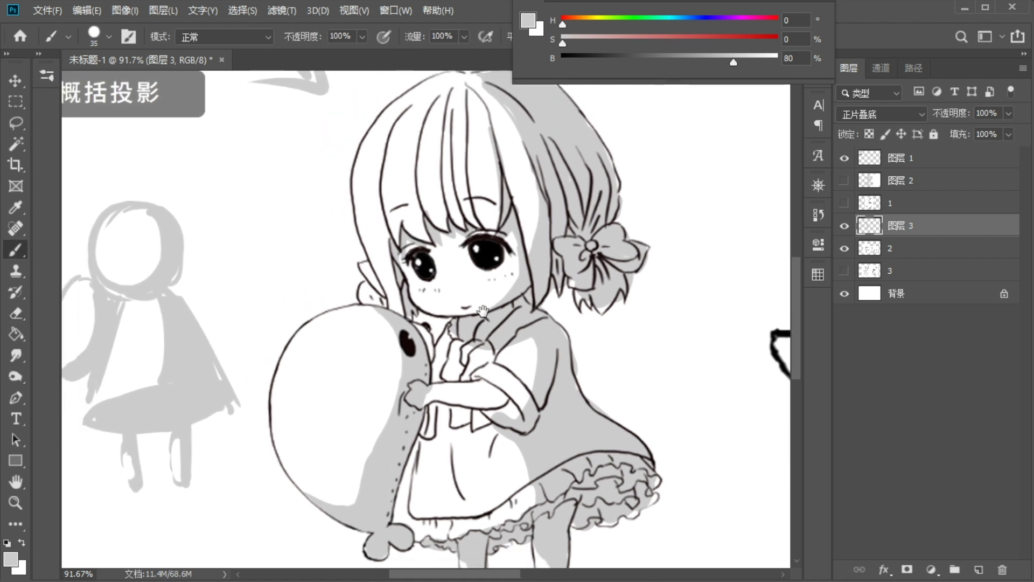
{"action": "mouse_move", "coordinate": [495, 246]}
{"action": "left_mouse_down"}
{"action": "mouse_move", "coordinate": [491, 278]}
{"action": "mouse_move", "coordinate": [489, 259]}
{"action": "left_mouse_up"}
{"action": "left_click_drag", "start_coordinate": [518, 105], "coordinate": [526, 233]}
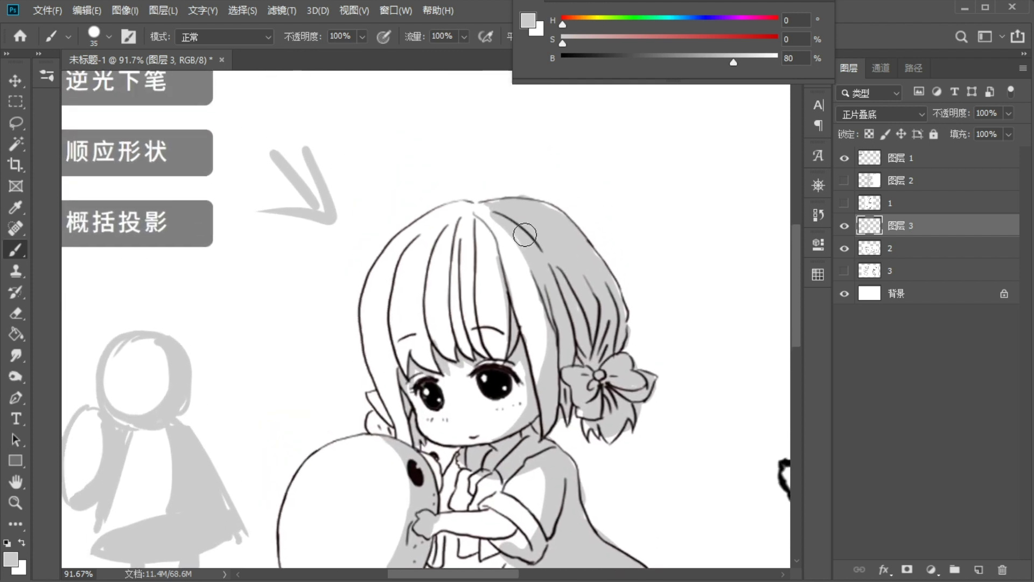
{"action": "left_click_drag", "start_coordinate": [583, 312], "coordinate": [557, 221]}
{"action": "key", "text": "bracketleft"}
{"action": "key", "text": "bracketleft"}
{"action": "key", "text": "bracketleft"}
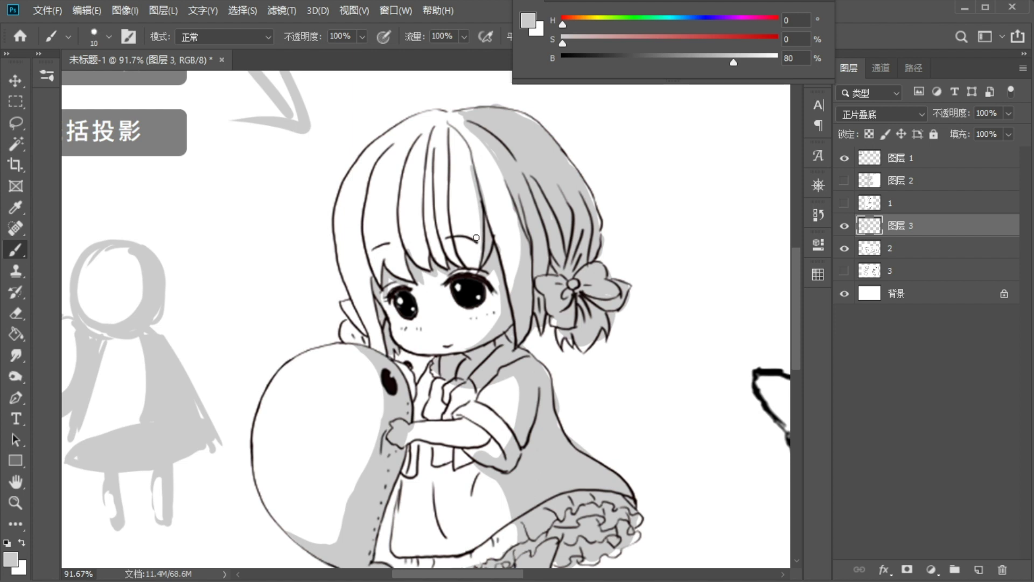
{"action": "left_click_drag", "start_coordinate": [476, 232], "coordinate": [438, 250]}
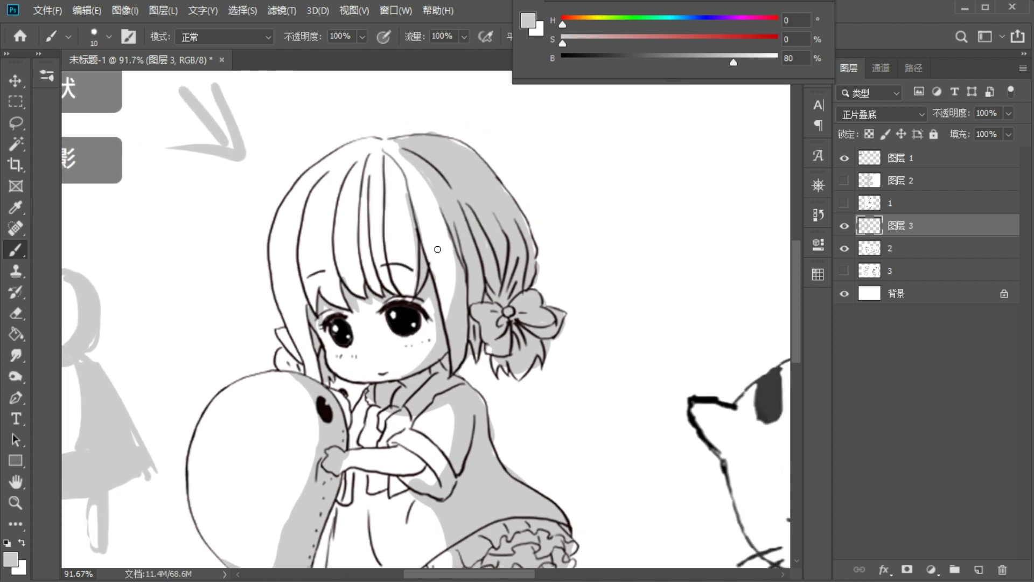
{"action": "left_click_drag", "start_coordinate": [388, 203], "coordinate": [406, 288]}
{"action": "key", "text": "ctrl+z"}
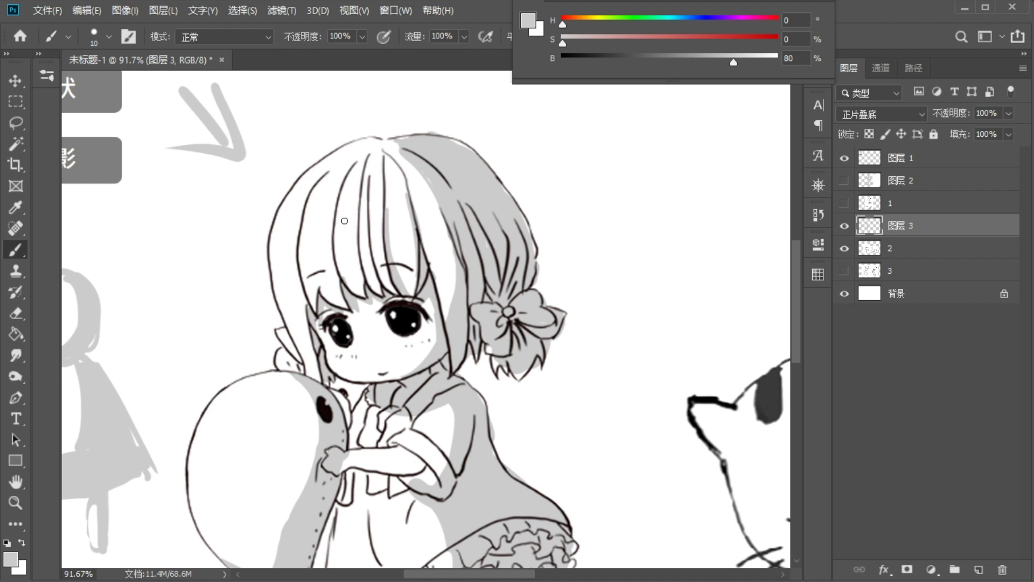
- Add thin 80% grey shadows along the centre and right strands of the girl's bangs, undoing stray strokes
{"action": "left_click_drag", "start_coordinate": [356, 235], "coordinate": [361, 256]}
{"action": "left_click_drag", "start_coordinate": [369, 235], "coordinate": [364, 285]}
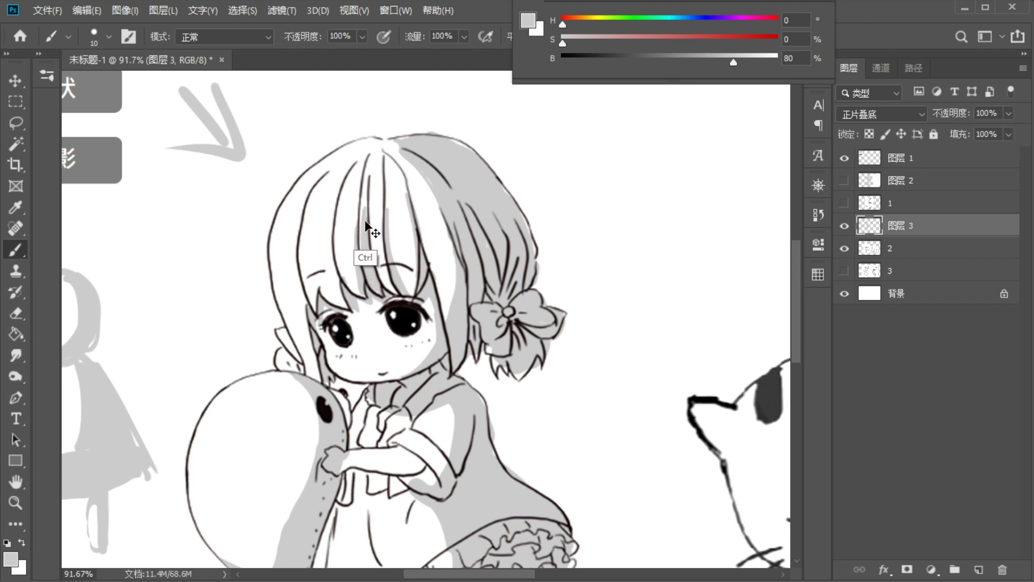
{"action": "key", "text": "ctrl+z"}
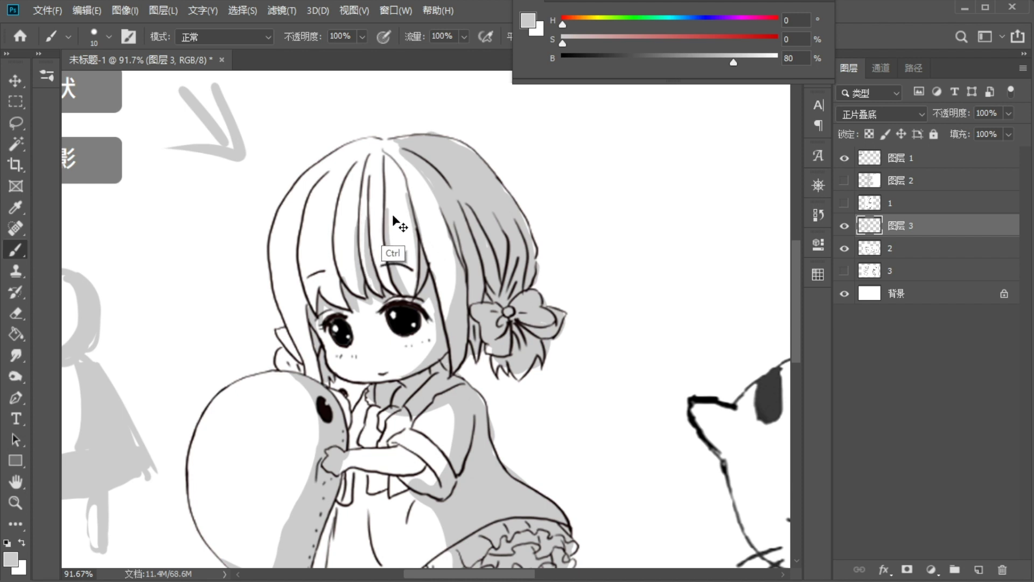
{"action": "left_click_drag", "start_coordinate": [370, 256], "coordinate": [370, 231]}
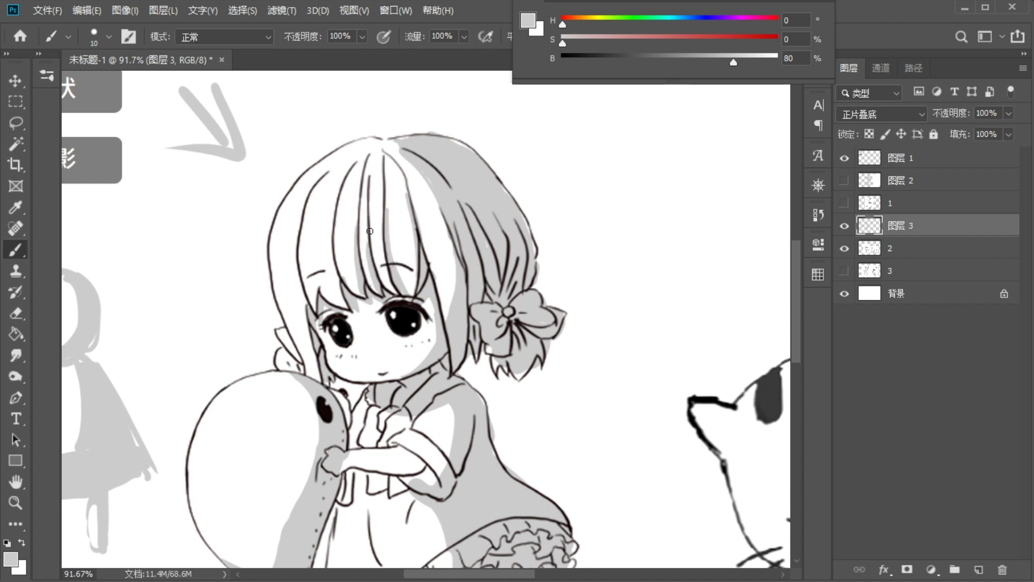
{"action": "mouse_move", "coordinate": [395, 264]}
{"action": "left_mouse_down"}
{"action": "mouse_move", "coordinate": [385, 200]}
{"action": "mouse_move", "coordinate": [412, 297]}
{"action": "left_mouse_up"}
{"action": "key", "text": "ctrl+z"}
{"action": "left_click_drag", "start_coordinate": [400, 230], "coordinate": [409, 299]}
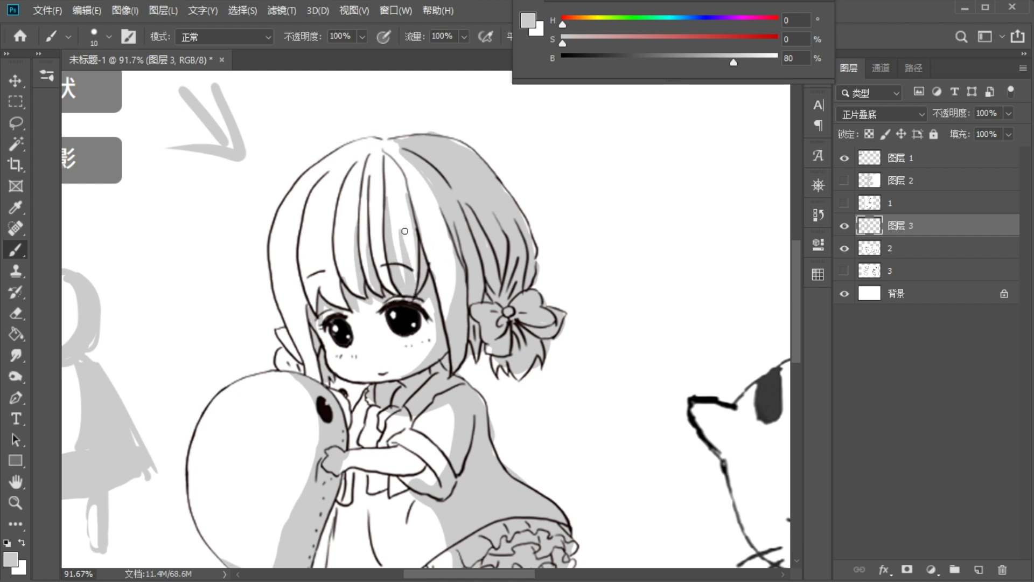
- Add thin grey strand shadows to the left bangs and both side locks, and resample the 80% grey from the drawing
{"action": "left_click_drag", "start_coordinate": [439, 230], "coordinate": [451, 299]}
{"action": "left_click_drag", "start_coordinate": [733, 63], "coordinate": [744, 62]}
{"action": "mouse_move", "coordinate": [327, 204]}
{"action": "left_mouse_down"}
{"action": "mouse_move", "coordinate": [335, 299]}
{"action": "mouse_move", "coordinate": [330, 280]}
{"action": "left_mouse_up"}
{"action": "mouse_move", "coordinate": [342, 182]}
{"action": "left_mouse_down"}
{"action": "mouse_move", "coordinate": [332, 214]}
{"action": "mouse_move", "coordinate": [344, 302]}
{"action": "left_mouse_up"}
{"action": "mouse_move", "coordinate": [316, 278]}
{"action": "left_mouse_down"}
{"action": "mouse_move", "coordinate": [329, 299]}
{"action": "mouse_move", "coordinate": [309, 334]}
{"action": "mouse_move", "coordinate": [319, 379]}
{"action": "left_mouse_up"}
{"action": "left_click_drag", "start_coordinate": [448, 290], "coordinate": [449, 309]}
{"action": "left_click", "coordinate": [471, 311], "text": "alt"}
{"action": "left_click", "coordinate": [398, 152], "text": "alt"}
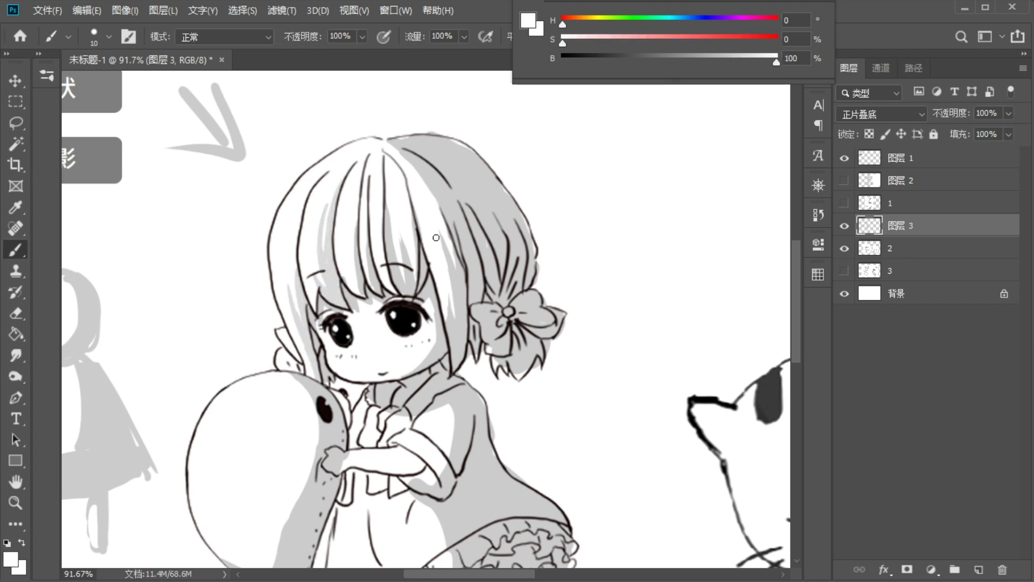
{"action": "left_click", "coordinate": [330, 196], "text": "alt"}
{"action": "scroll", "coordinate": [437, 305], "scroll_direction": "down", "scroll_amount": 2}
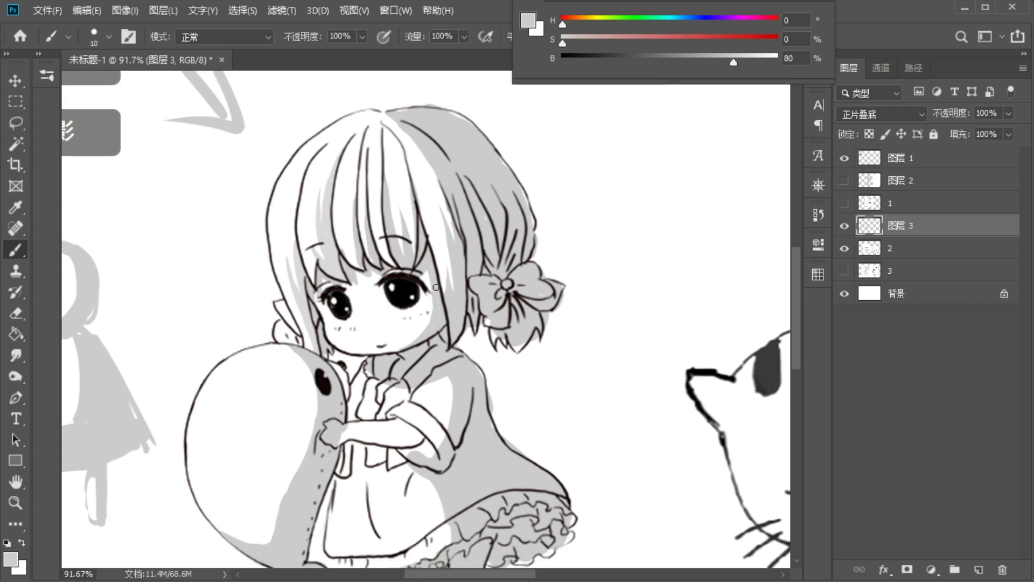
{"action": "key", "text": "ctrl+z"}
- Shade the underside of the girl's forearm in 80% grey with a size 10 brush, resampling white and grey around the hand
{"action": "mouse_move", "coordinate": [426, 422]}
{"action": "left_mouse_down"}
{"action": "mouse_move", "coordinate": [421, 352]}
{"action": "mouse_move", "coordinate": [405, 333]}
{"action": "left_mouse_up"}
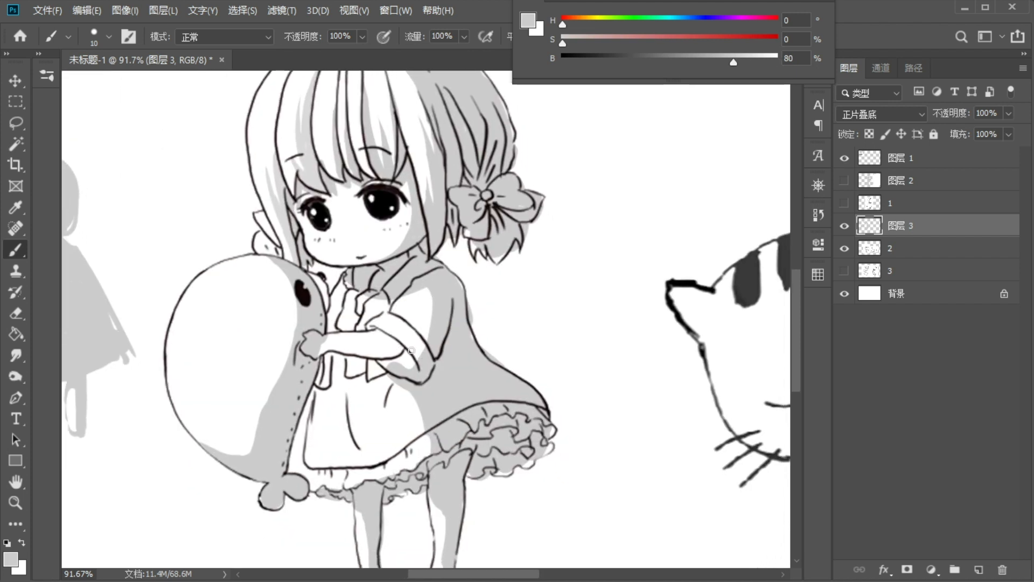
{"action": "key", "text": "bracketleft"}
{"action": "key", "text": "bracketleft"}
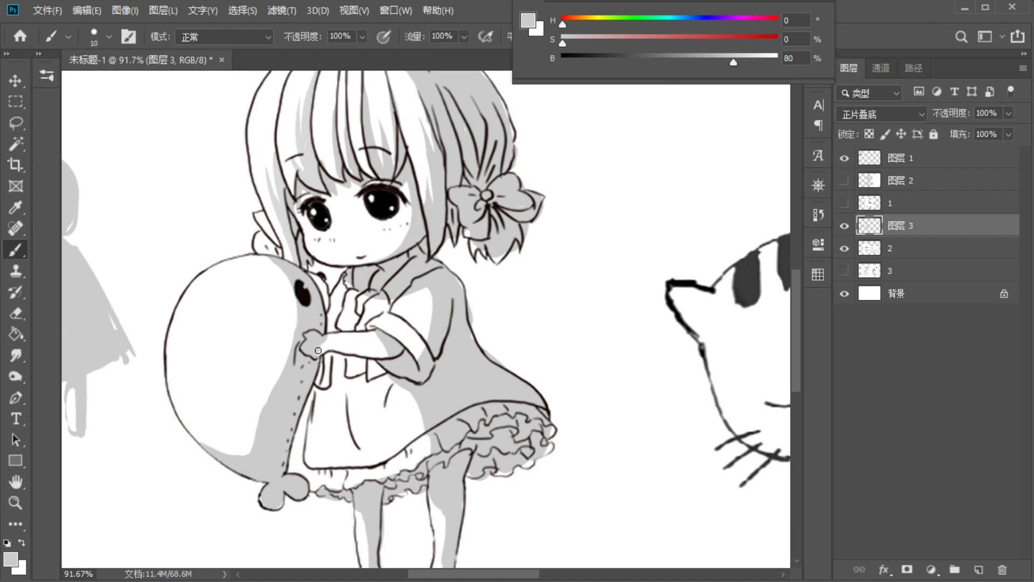
{"action": "left_click_drag", "start_coordinate": [318, 351], "coordinate": [379, 351]}
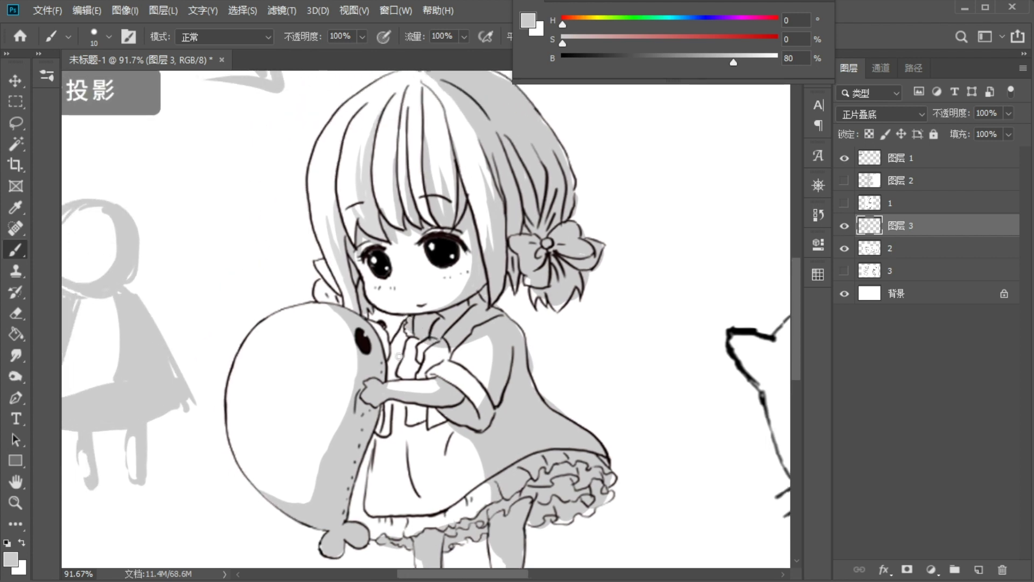
{"action": "key", "text": "alt"}
{"action": "left_click", "coordinate": [398, 384], "text": "alt"}
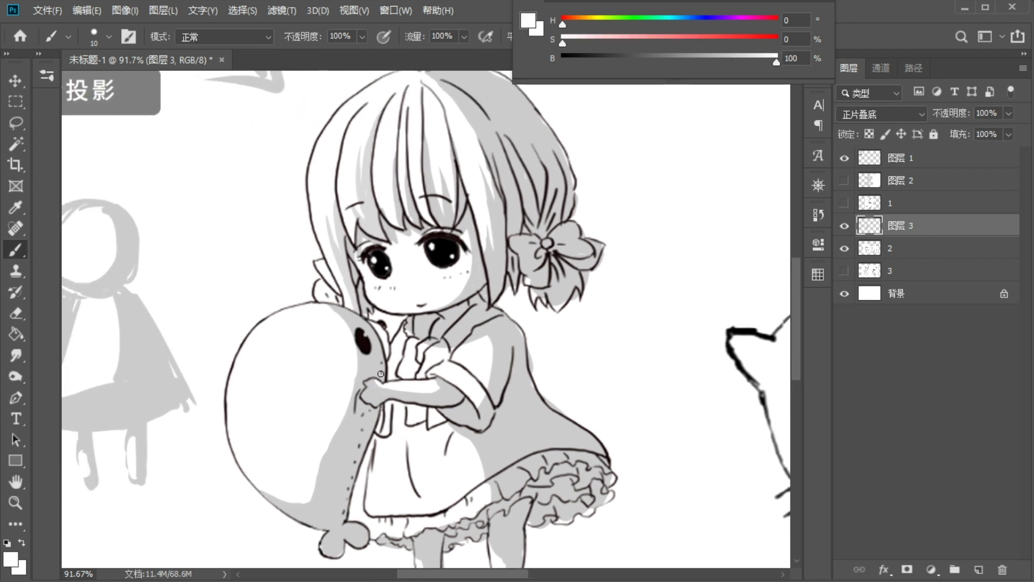
{"action": "left_click", "coordinate": [377, 389], "text": "alt"}
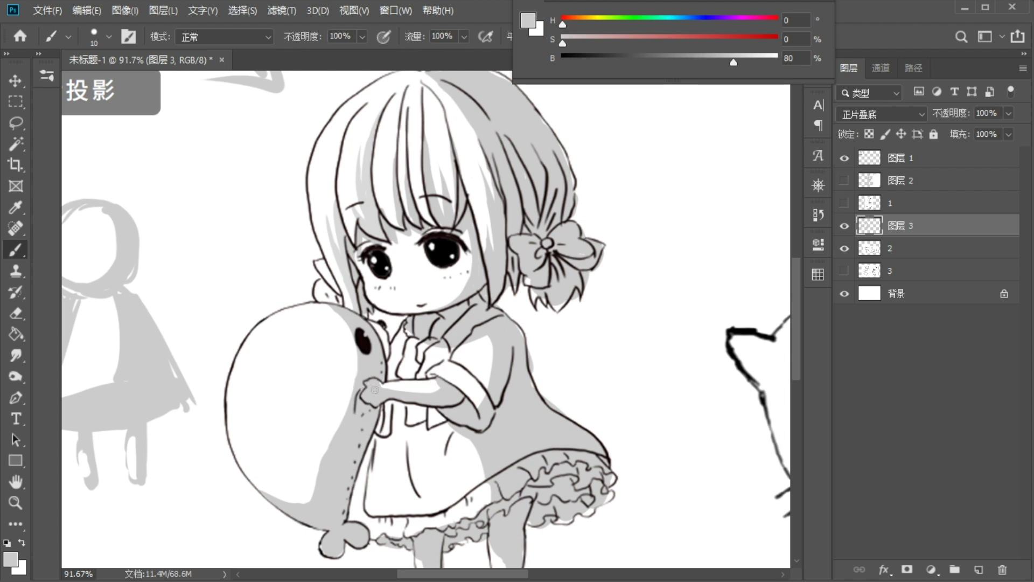
- Shade the ribbon and clothing directly beneath the girl's forearm in 80% grey, using brush sizes 30 and 10
{"action": "mouse_move", "coordinate": [388, 371]}
{"action": "left_mouse_down"}
{"action": "mouse_move", "coordinate": [357, 369]}
{"action": "mouse_move", "coordinate": [356, 350]}
{"action": "left_mouse_up"}
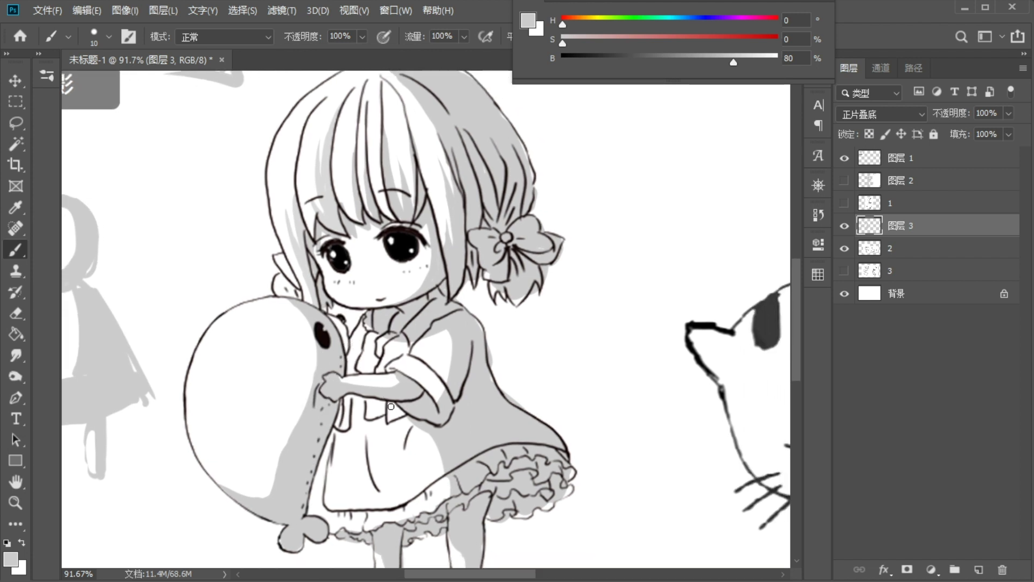
{"action": "left_click", "coordinate": [433, 426], "text": "alt"}
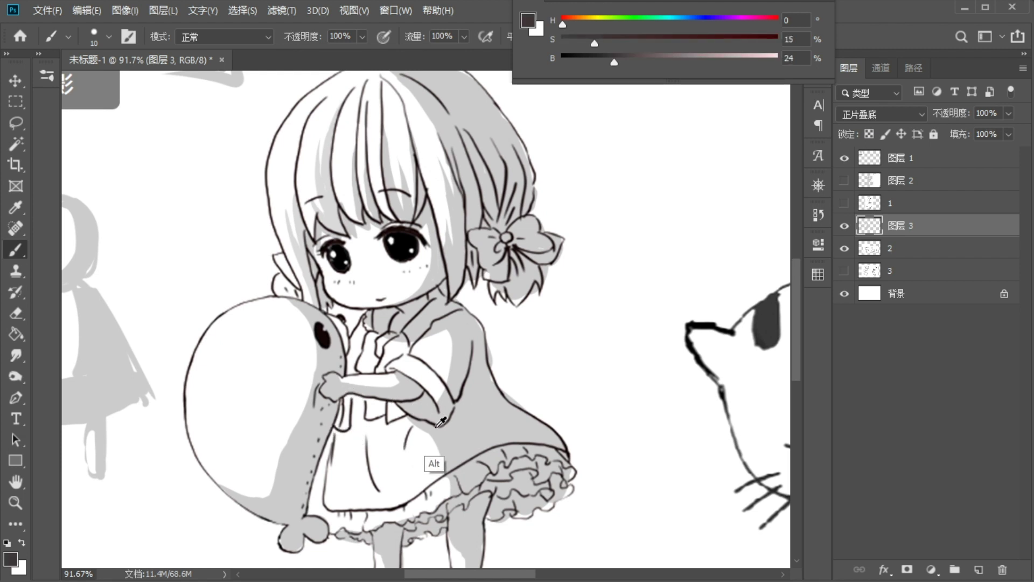
{"action": "key", "text": "bracketright"}
{"action": "key", "text": "bracketright"}
{"action": "left_click_drag", "start_coordinate": [340, 401], "coordinate": [410, 413]}
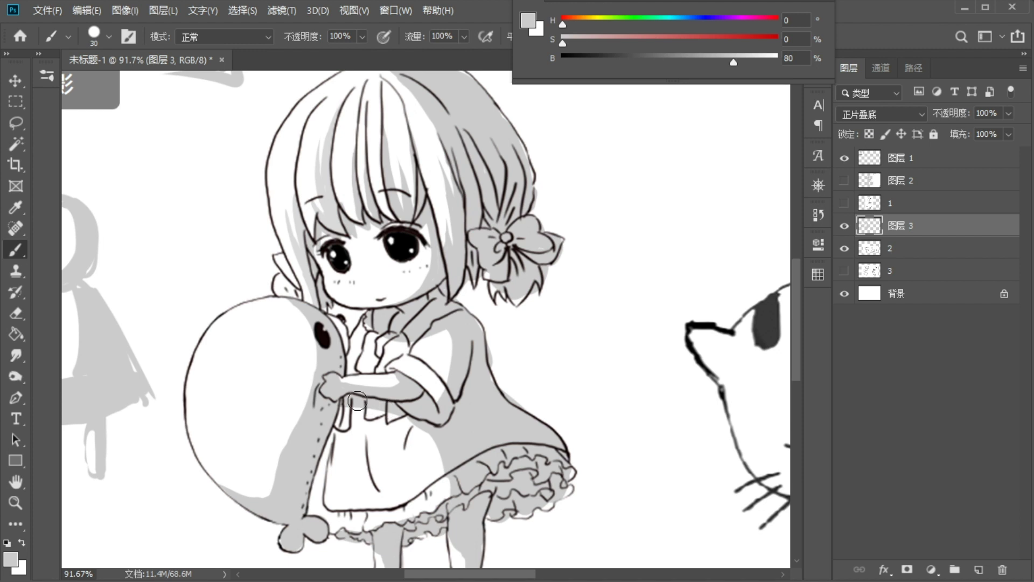
{"action": "key", "text": "bracketleft"}
{"action": "key", "text": "bracketleft"}
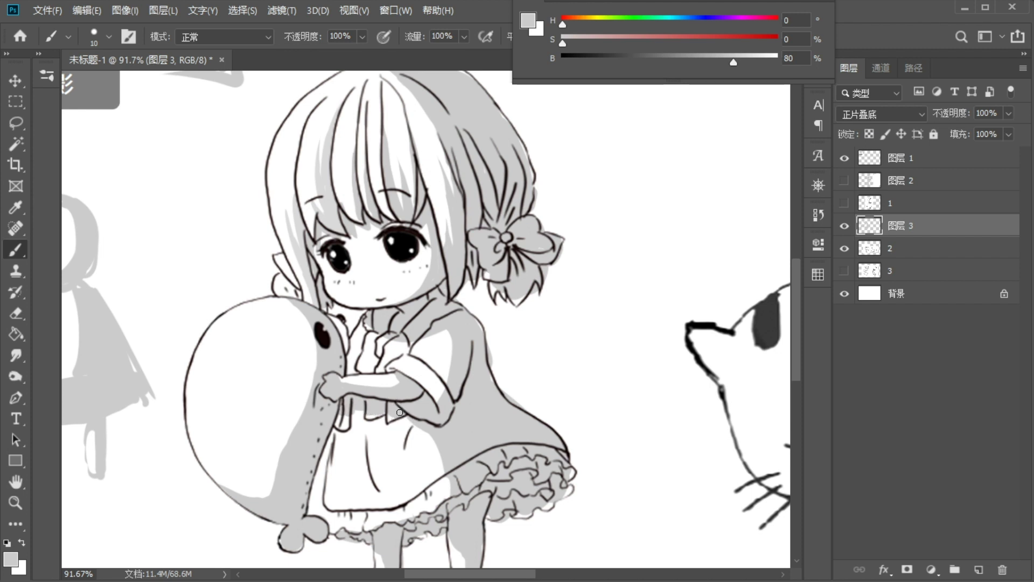
- Shade the apron's middle fold and its edge beside the whale in 80% grey with a size 20 brush
{"action": "key", "text": "bracketright"}
{"action": "key", "text": "bracketright"}
{"action": "left_click_drag", "start_coordinate": [365, 433], "coordinate": [379, 487]}
{"action": "key", "text": "ctrl+z"}
{"action": "left_click_drag", "start_coordinate": [366, 437], "coordinate": [379, 487]}
{"action": "left_click_drag", "start_coordinate": [369, 448], "coordinate": [380, 478]}
{"action": "key", "text": "ctrl+z"}
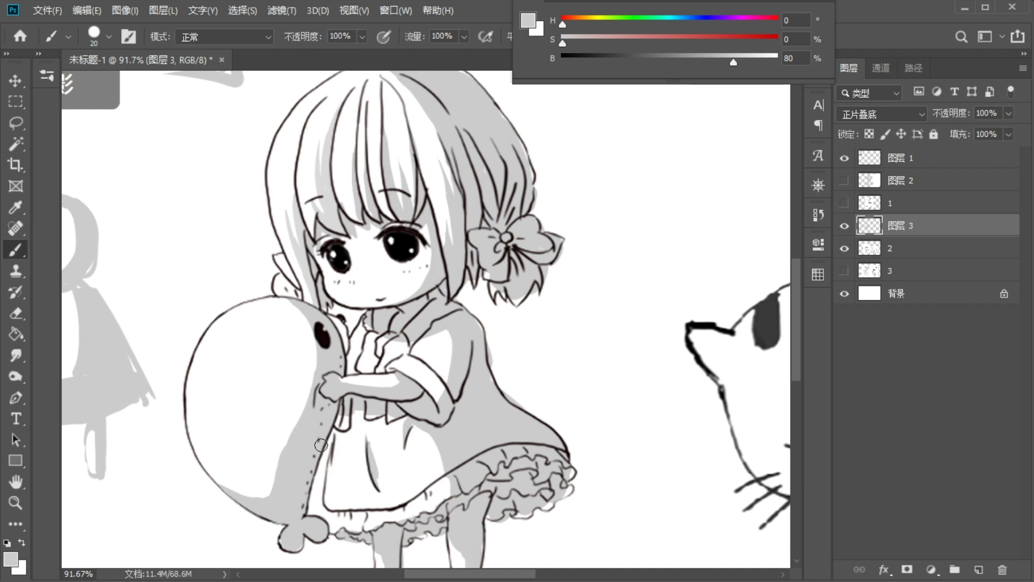
{"action": "left_click_drag", "start_coordinate": [349, 410], "coordinate": [347, 451]}
{"action": "left_click_drag", "start_coordinate": [347, 412], "coordinate": [325, 479]}
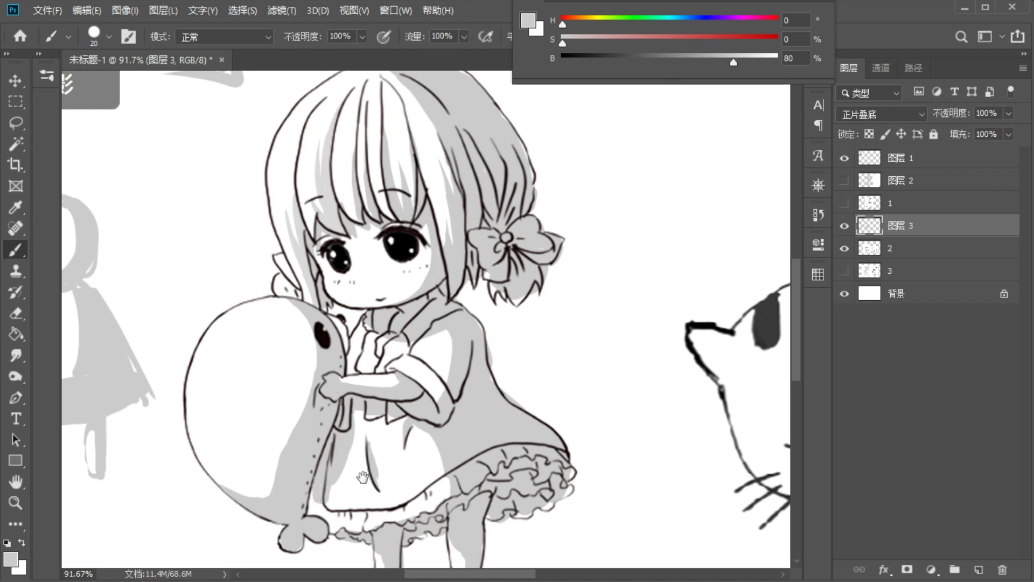
- Undo the last two strokes and darken the apron outline beside the whale on layer 2, using 12% brightness and a size 9 brush
{"action": "scroll", "coordinate": [374, 465], "scroll_direction": "down", "scroll_amount": 3}
{"action": "key", "text": "ctrl"}
{"action": "key", "text": "ctrl+z"}
{"action": "key", "text": "ctrl+z"}
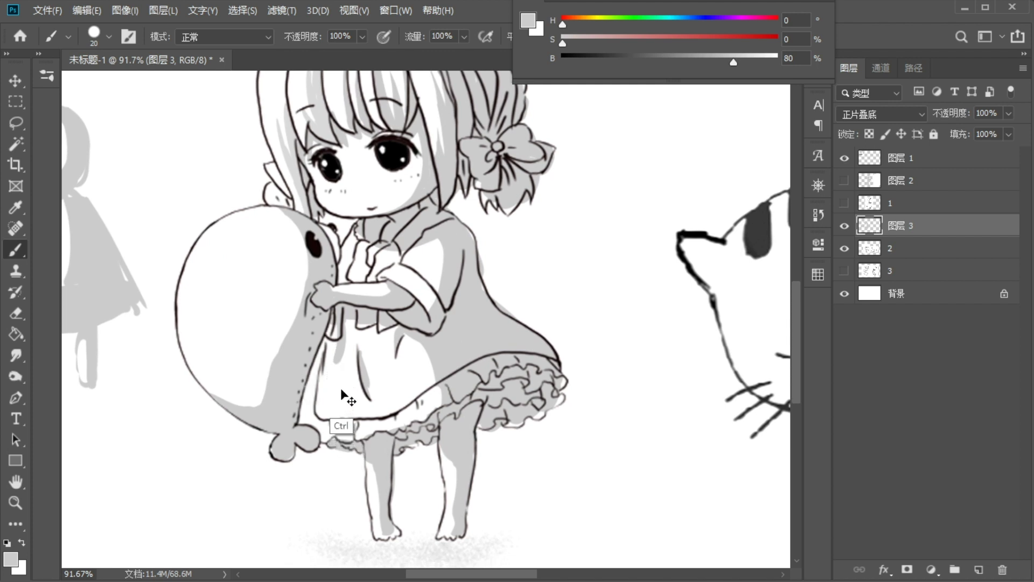
{"action": "left_click", "coordinate": [906, 248]}
{"action": "left_click_drag", "start_coordinate": [663, 48], "coordinate": [588, 69]}
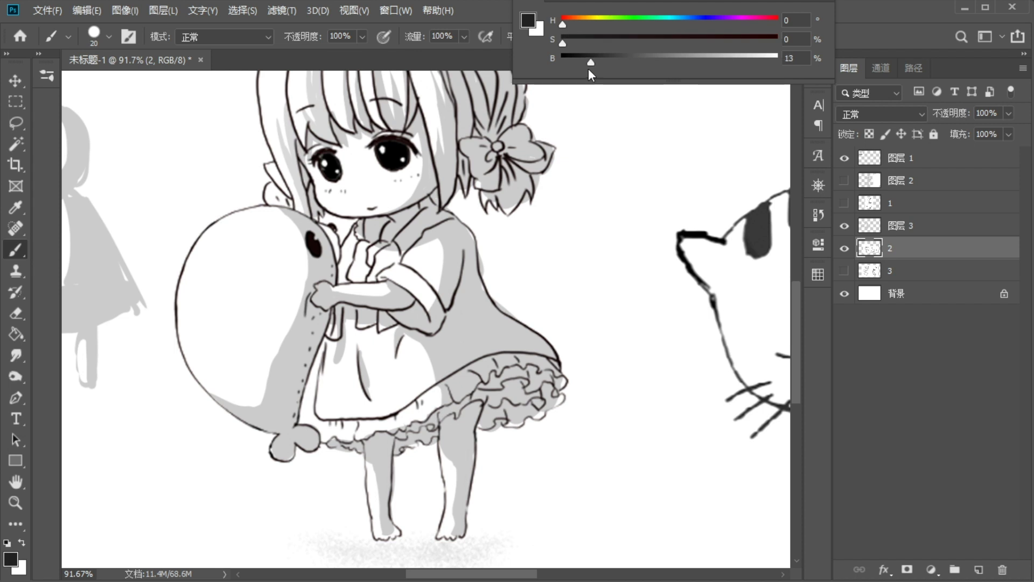
{"action": "key", "text": "bracketleft"}
{"action": "left_click_drag", "start_coordinate": [328, 342], "coordinate": [319, 369]}
- Shade the apron along its edge beside the whale on layer 图层 3, using the 80% grey sampled from the dress
{"action": "left_click", "coordinate": [900, 229]}
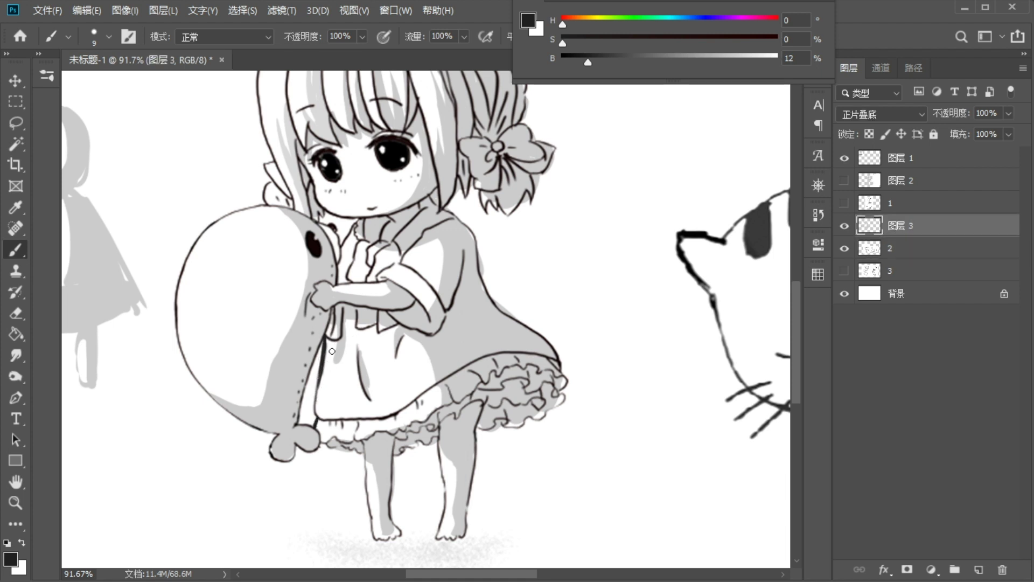
{"action": "left_click", "coordinate": [458, 377], "text": "alt"}
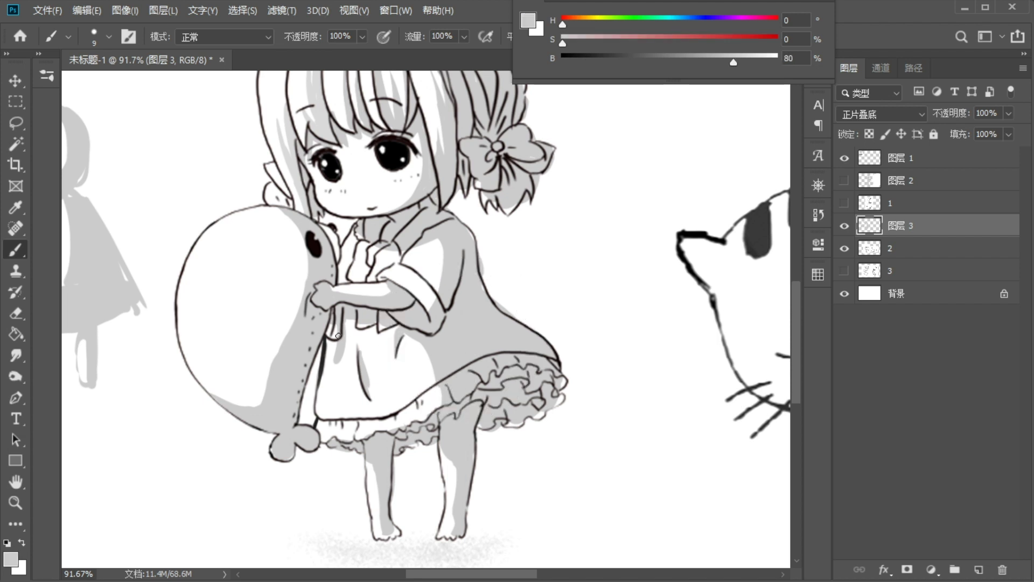
{"action": "left_click_drag", "start_coordinate": [338, 328], "coordinate": [326, 434]}
{"action": "left_click_drag", "start_coordinate": [331, 393], "coordinate": [326, 415]}
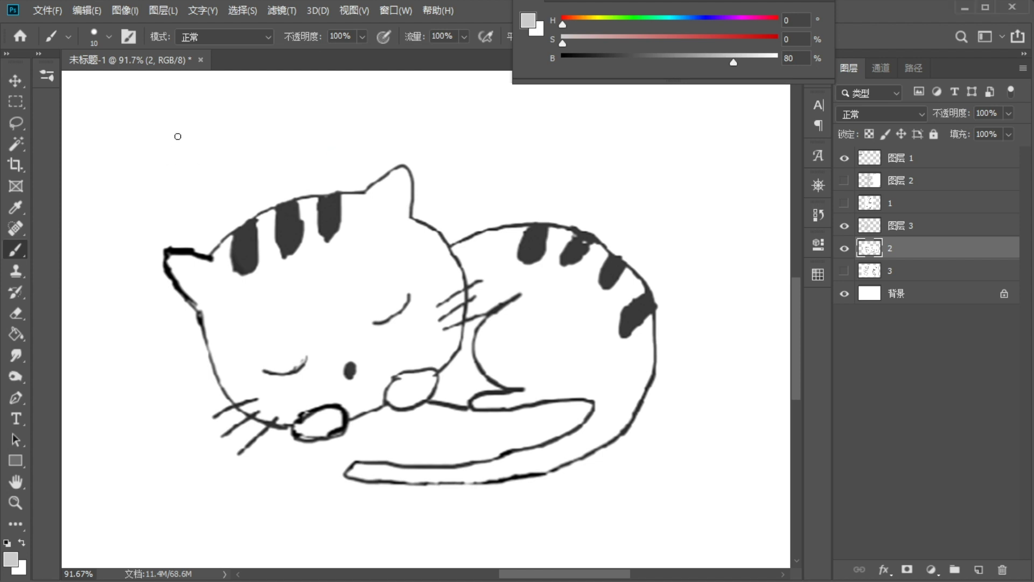
- Draw a small light-direction arrow in 80% grey above the sleeping cat's left ear with a size 10 brush
{"action": "left_click_drag", "start_coordinate": [176, 108], "coordinate": [179, 142]}
{"action": "left_click_drag", "start_coordinate": [130, 120], "coordinate": [176, 140]}
- Shade both ears and the right side of the cat's head in 80% grey on layer 图层 3 with a size 50 brush
{"action": "key", "text": "bracketright"}
{"action": "key", "text": "bracketright"}
{"action": "left_click_drag", "start_coordinate": [404, 175], "coordinate": [406, 203]}
{"action": "key", "text": "ctrl+z"}
{"action": "key", "text": "shift+alt+m"}
{"action": "left_click", "coordinate": [920, 233]}
{"action": "mouse_move", "coordinate": [401, 173]}
{"action": "left_mouse_down"}
{"action": "mouse_move", "coordinate": [402, 202]}
{"action": "mouse_move", "coordinate": [439, 302]}
{"action": "mouse_move", "coordinate": [427, 273]}
{"action": "mouse_move", "coordinate": [423, 293]}
{"action": "mouse_move", "coordinate": [421, 258]}
{"action": "mouse_move", "coordinate": [453, 312]}
{"action": "mouse_move", "coordinate": [428, 238]}
{"action": "mouse_move", "coordinate": [439, 347]}
{"action": "mouse_move", "coordinate": [448, 306]}
{"action": "mouse_move", "coordinate": [432, 354]}
{"action": "mouse_move", "coordinate": [406, 357]}
{"action": "mouse_move", "coordinate": [359, 408]}
{"action": "mouse_move", "coordinate": [405, 388]}
{"action": "mouse_move", "coordinate": [429, 364]}
{"action": "mouse_move", "coordinate": [440, 305]}
{"action": "mouse_move", "coordinate": [420, 235]}
{"action": "mouse_move", "coordinate": [420, 331]}
{"action": "mouse_move", "coordinate": [411, 274]}
{"action": "left_mouse_up"}
{"action": "left_click_drag", "start_coordinate": [173, 267], "coordinate": [195, 298]}
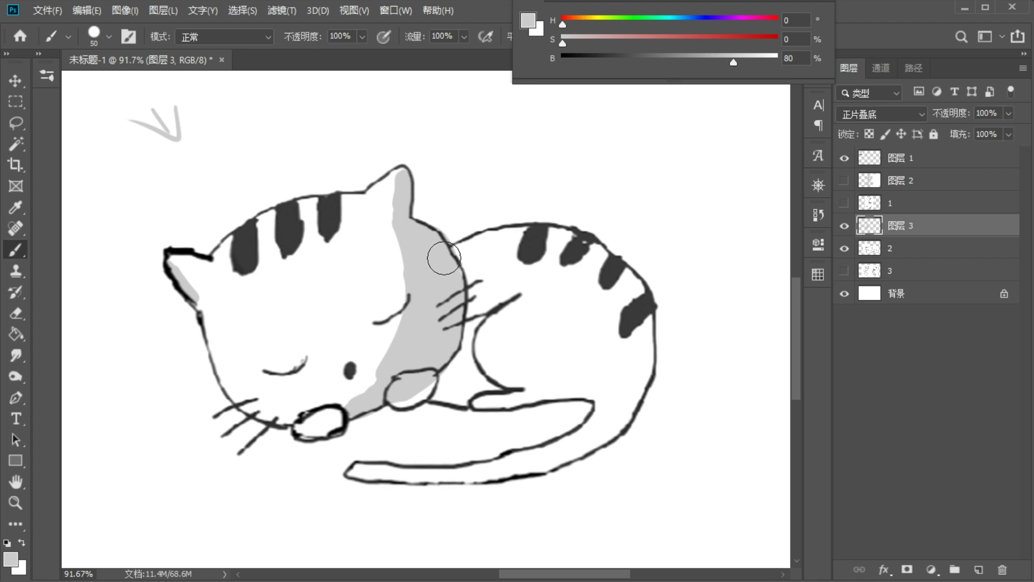
{"action": "left_click_drag", "start_coordinate": [394, 367], "coordinate": [373, 388]}
- Paint the head's cast shadow onto the cat's body in 80% grey, redoing the first stroke
{"action": "left_click_drag", "start_coordinate": [468, 258], "coordinate": [467, 314]}
{"action": "key", "text": "ctrl+z"}
{"action": "mouse_move", "coordinate": [454, 262]}
{"action": "left_mouse_down"}
{"action": "mouse_move", "coordinate": [481, 285]}
{"action": "mouse_move", "coordinate": [486, 311]}
{"action": "mouse_move", "coordinate": [475, 298]}
{"action": "mouse_move", "coordinate": [462, 322]}
{"action": "mouse_move", "coordinate": [469, 359]}
{"action": "mouse_move", "coordinate": [434, 381]}
{"action": "mouse_move", "coordinate": [438, 390]}
{"action": "mouse_move", "coordinate": [471, 369]}
{"action": "mouse_move", "coordinate": [468, 354]}
{"action": "mouse_move", "coordinate": [467, 378]}
{"action": "mouse_move", "coordinate": [485, 375]}
{"action": "mouse_move", "coordinate": [473, 353]}
{"action": "mouse_move", "coordinate": [491, 286]}
{"action": "left_mouse_up"}
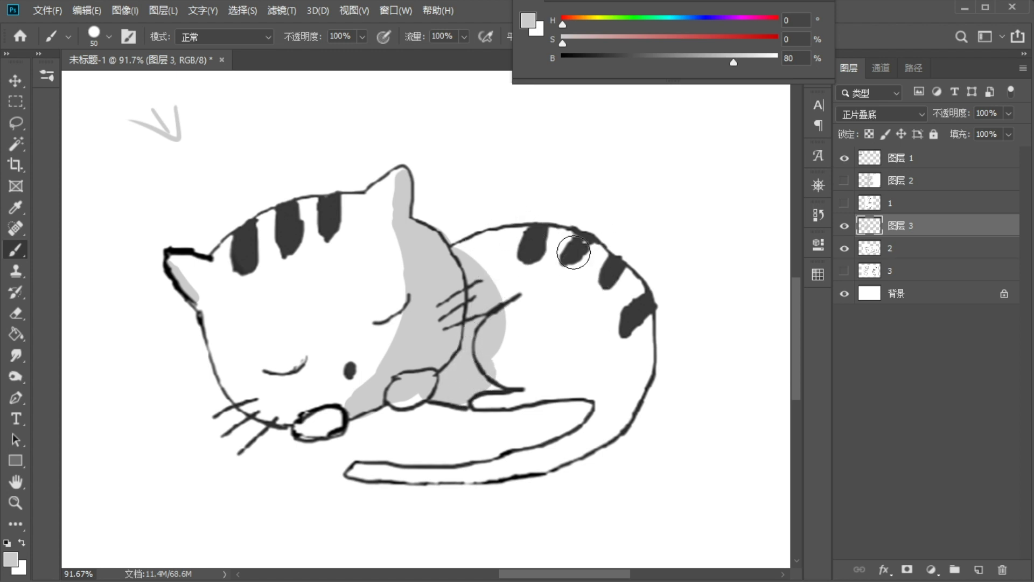
- Sketch two overlapping ovals in grey in the blank area above the cat to illustrate its simplified head and body
{"action": "left_click_drag", "start_coordinate": [647, 150], "coordinate": [534, 178]}
{"action": "mouse_move", "coordinate": [609, 123]}
{"action": "left_mouse_down"}
{"action": "mouse_move", "coordinate": [508, 159]}
{"action": "mouse_move", "coordinate": [636, 157]}
{"action": "mouse_move", "coordinate": [603, 154]}
{"action": "left_mouse_up"}
{"action": "mouse_move", "coordinate": [604, 215]}
{"action": "left_mouse_down"}
{"action": "mouse_move", "coordinate": [686, 208]}
{"action": "mouse_move", "coordinate": [632, 163]}
{"action": "left_mouse_up"}
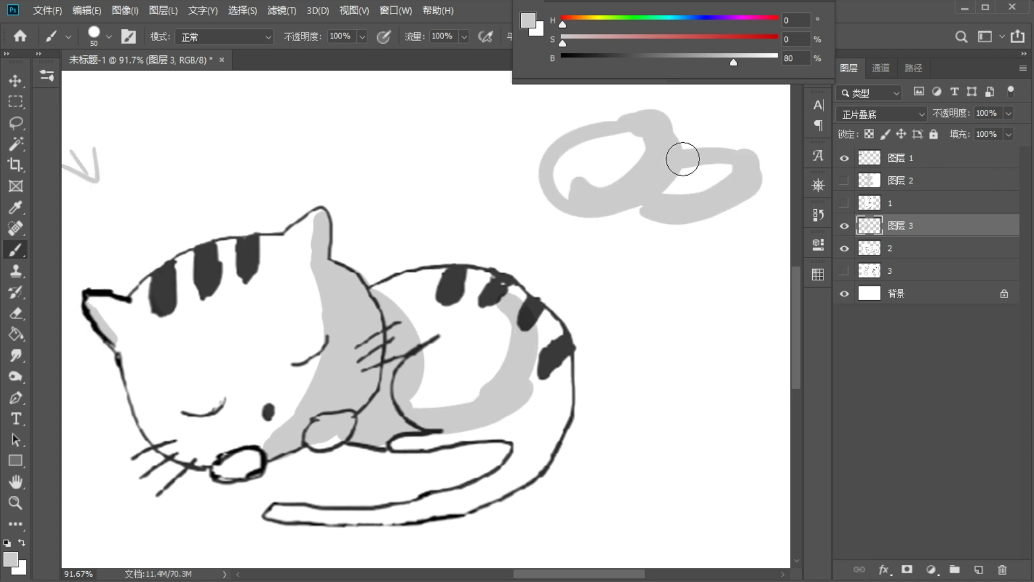
- Fill the cat's haunch and rear back with 80% grey up to the body outline
{"action": "mouse_move", "coordinate": [513, 290]}
{"action": "left_mouse_down"}
{"action": "mouse_move", "coordinate": [477, 397]}
{"action": "mouse_move", "coordinate": [420, 400]}
{"action": "mouse_move", "coordinate": [454, 384]}
{"action": "left_mouse_up"}
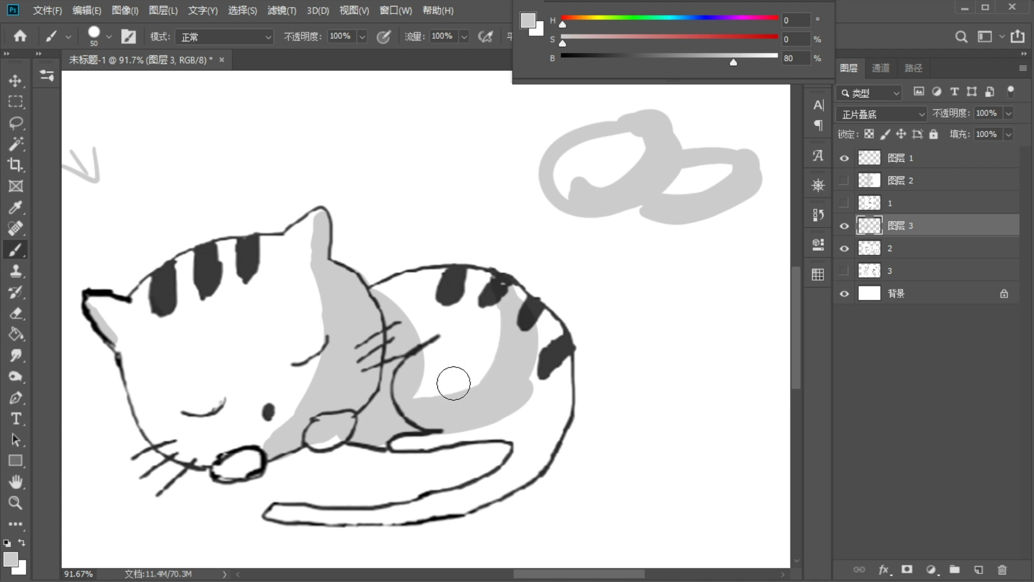
{"action": "mouse_move", "coordinate": [519, 287]}
{"action": "left_mouse_down"}
{"action": "mouse_move", "coordinate": [547, 383]}
{"action": "mouse_move", "coordinate": [552, 354]}
{"action": "mouse_move", "coordinate": [528, 401]}
{"action": "mouse_move", "coordinate": [461, 420]}
{"action": "mouse_move", "coordinate": [552, 377]}
{"action": "mouse_move", "coordinate": [527, 414]}
{"action": "mouse_move", "coordinate": [501, 418]}
{"action": "mouse_move", "coordinate": [528, 438]}
{"action": "mouse_move", "coordinate": [548, 410]}
{"action": "left_mouse_up"}
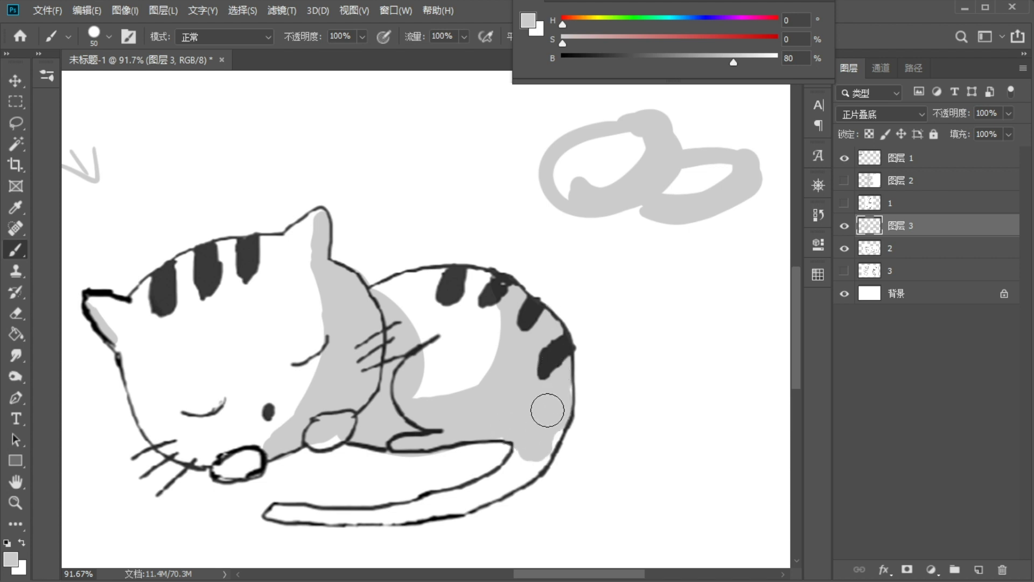
- Add a curved tail stroke to the overlapping oval sketch with a size 40 brush
{"action": "left_click_drag", "start_coordinate": [753, 233], "coordinate": [702, 232]}
{"action": "key", "text": "bracketleft"}
{"action": "mouse_move", "coordinate": [704, 178]}
{"action": "left_mouse_down"}
{"action": "mouse_move", "coordinate": [704, 221]}
{"action": "mouse_move", "coordinate": [637, 264]}
{"action": "left_mouse_up"}
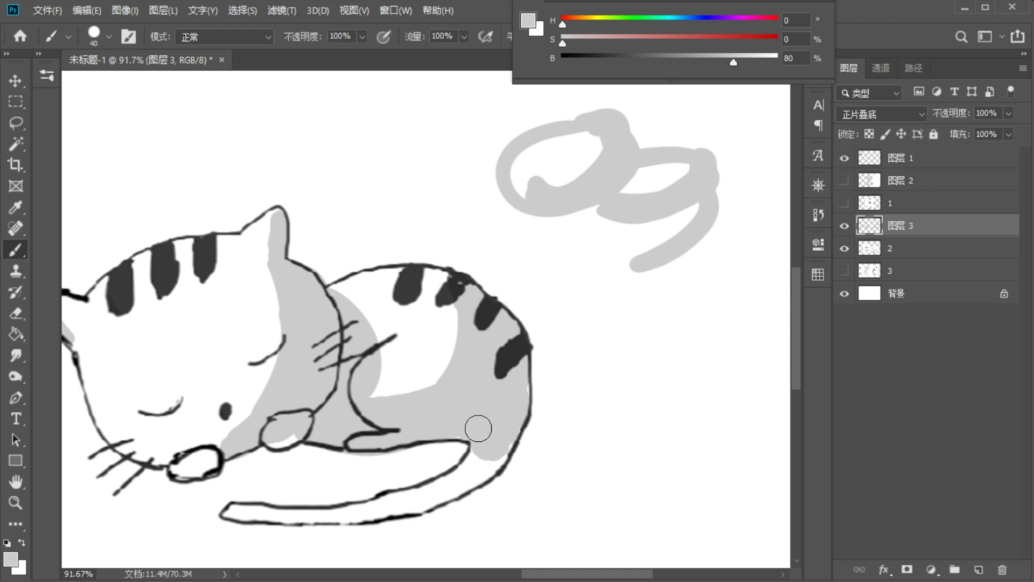
- Shade the tail base at brush size 40 and the tail's lower edge at size 30, redoing uneven strokes
{"action": "mouse_move", "coordinate": [521, 384]}
{"action": "left_mouse_down"}
{"action": "mouse_move", "coordinate": [473, 472]}
{"action": "mouse_move", "coordinate": [486, 464]}
{"action": "mouse_move", "coordinate": [477, 454]}
{"action": "left_mouse_up"}
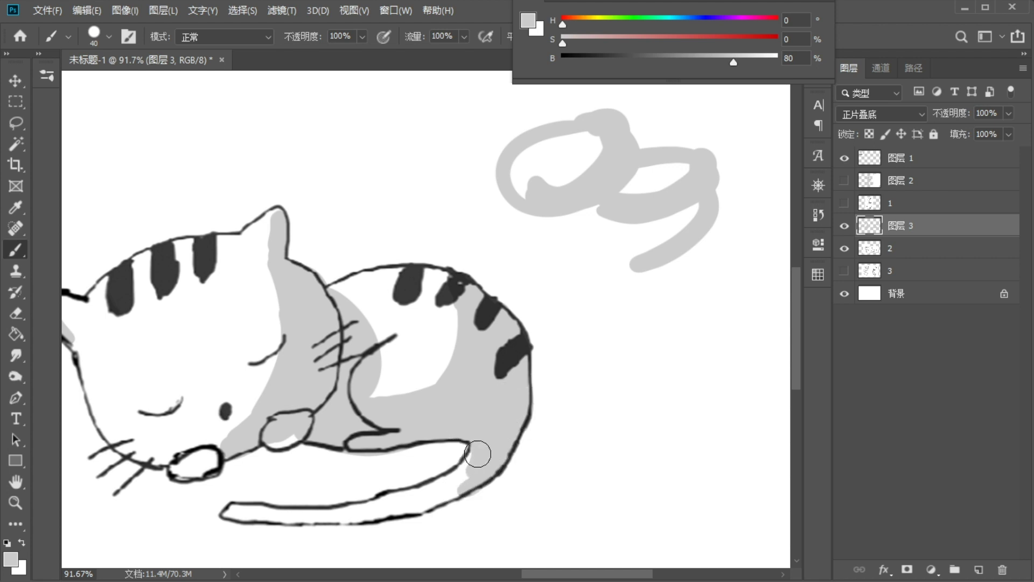
{"action": "left_click_drag", "start_coordinate": [486, 386], "coordinate": [592, 328]}
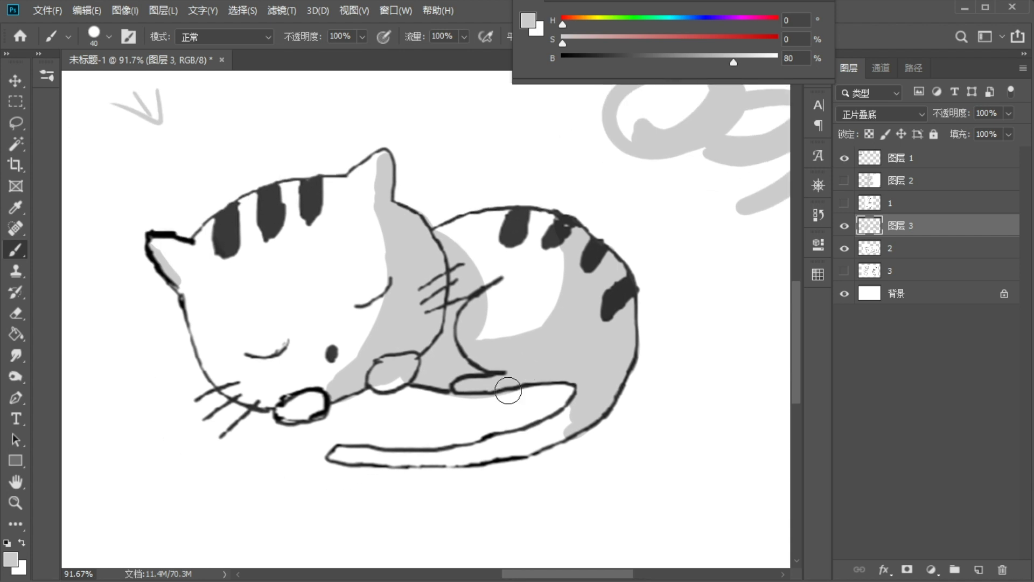
{"action": "key", "text": "["}
{"action": "mouse_move", "coordinate": [343, 463]}
{"action": "left_mouse_down"}
{"action": "mouse_move", "coordinate": [329, 458]}
{"action": "mouse_move", "coordinate": [402, 467]}
{"action": "mouse_move", "coordinate": [385, 468]}
{"action": "mouse_move", "coordinate": [513, 451]}
{"action": "mouse_move", "coordinate": [592, 415]}
{"action": "left_mouse_up"}
{"action": "key", "text": "ctrl+z"}
{"action": "key", "text": "ctrl+z"}
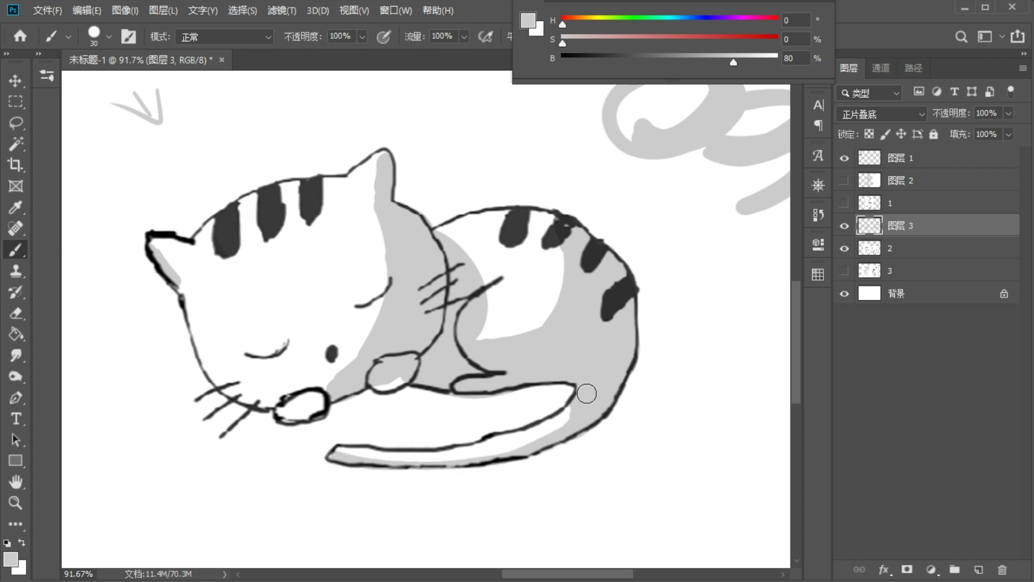
{"action": "left_click_drag", "start_coordinate": [378, 459], "coordinate": [461, 464]}
{"action": "key", "text": "ctrl+z"}
{"action": "mouse_move", "coordinate": [367, 461]}
{"action": "left_mouse_down"}
{"action": "mouse_move", "coordinate": [493, 457]}
{"action": "mouse_move", "coordinate": [478, 460]}
{"action": "mouse_move", "coordinate": [515, 443]}
{"action": "mouse_move", "coordinate": [466, 458]}
{"action": "mouse_move", "coordinate": [539, 440]}
{"action": "left_mouse_up"}
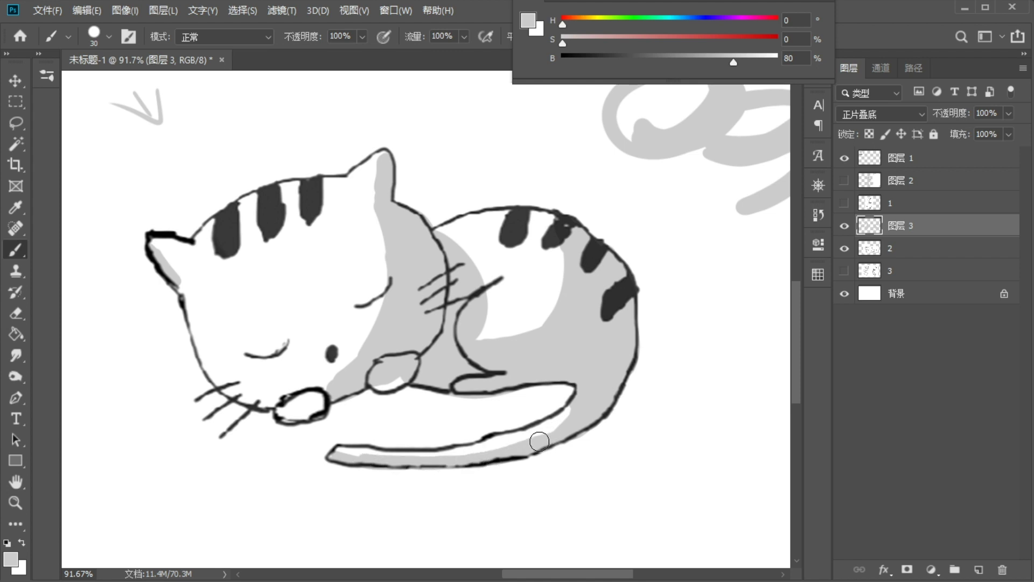
- Shade the cat's two front paws and the lower left edge of its face in 80% grey
{"action": "left_click_drag", "start_coordinate": [383, 377], "coordinate": [380, 377]}
{"action": "mouse_move", "coordinate": [311, 395]}
{"action": "left_mouse_down"}
{"action": "mouse_move", "coordinate": [306, 417]}
{"action": "mouse_move", "coordinate": [316, 398]}
{"action": "mouse_move", "coordinate": [278, 414]}
{"action": "mouse_move", "coordinate": [314, 397]}
{"action": "left_mouse_up"}
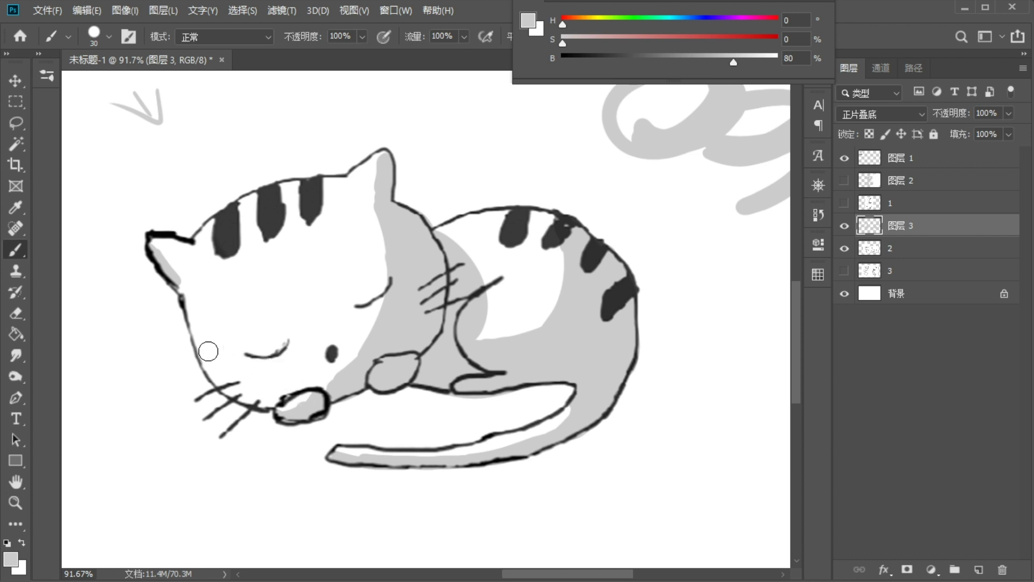
{"action": "mouse_move", "coordinate": [202, 365]}
{"action": "left_mouse_down"}
{"action": "mouse_move", "coordinate": [235, 390]}
{"action": "mouse_move", "coordinate": [214, 383]}
{"action": "mouse_move", "coordinate": [264, 395]}
{"action": "mouse_move", "coordinate": [236, 398]}
{"action": "mouse_move", "coordinate": [257, 402]}
{"action": "left_mouse_up"}
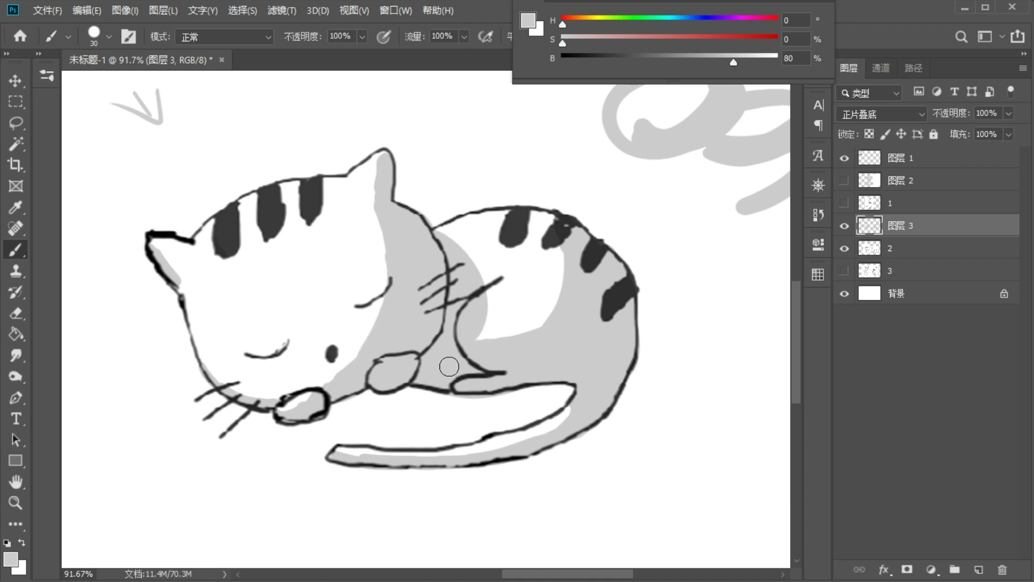
- Sample white from the cat's body and clear the cast shadow from the front of the hind leg
{"action": "left_click_drag", "start_coordinate": [436, 289], "coordinate": [365, 278]}
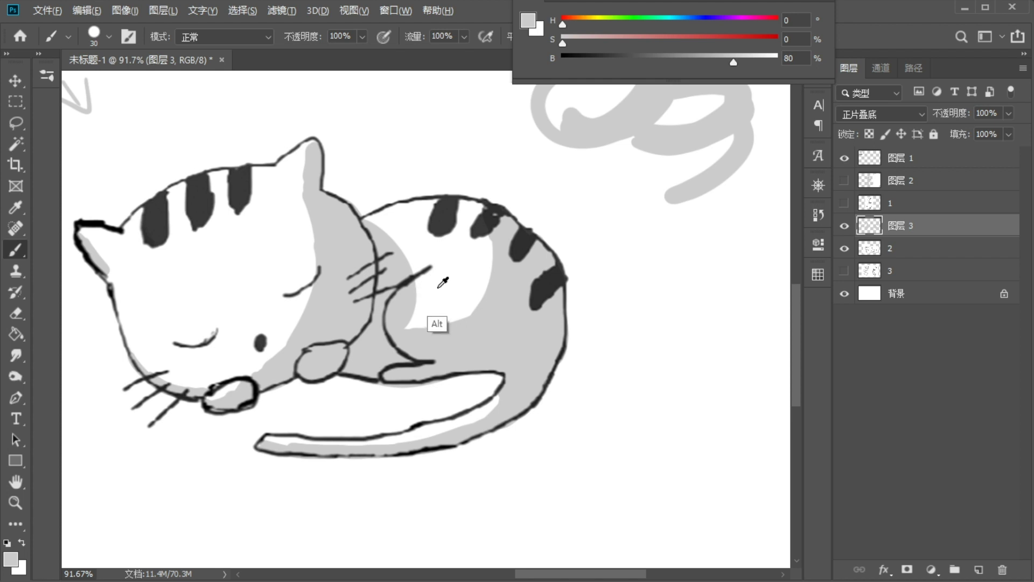
{"action": "left_click_drag", "start_coordinate": [438, 274], "coordinate": [399, 298]}
{"action": "key", "text": "alt"}
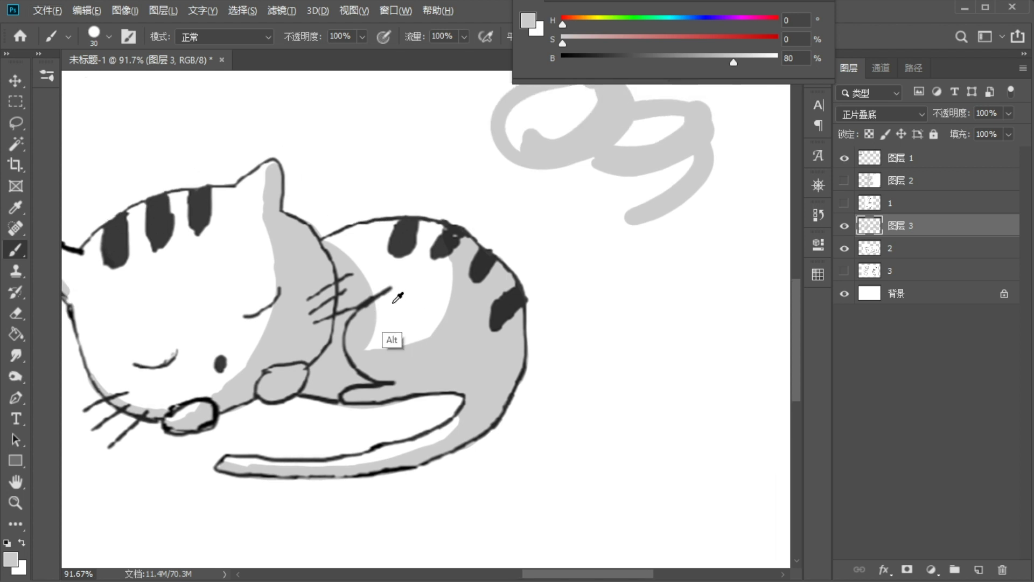
{"action": "left_click", "coordinate": [385, 301], "text": "alt"}
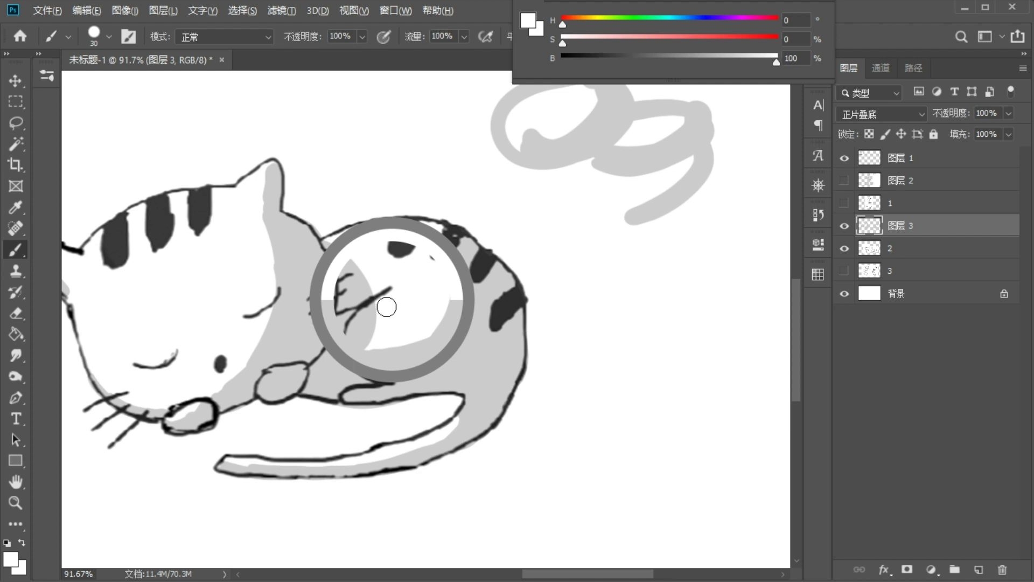
{"action": "left_click_drag", "start_coordinate": [372, 316], "coordinate": [357, 331]}
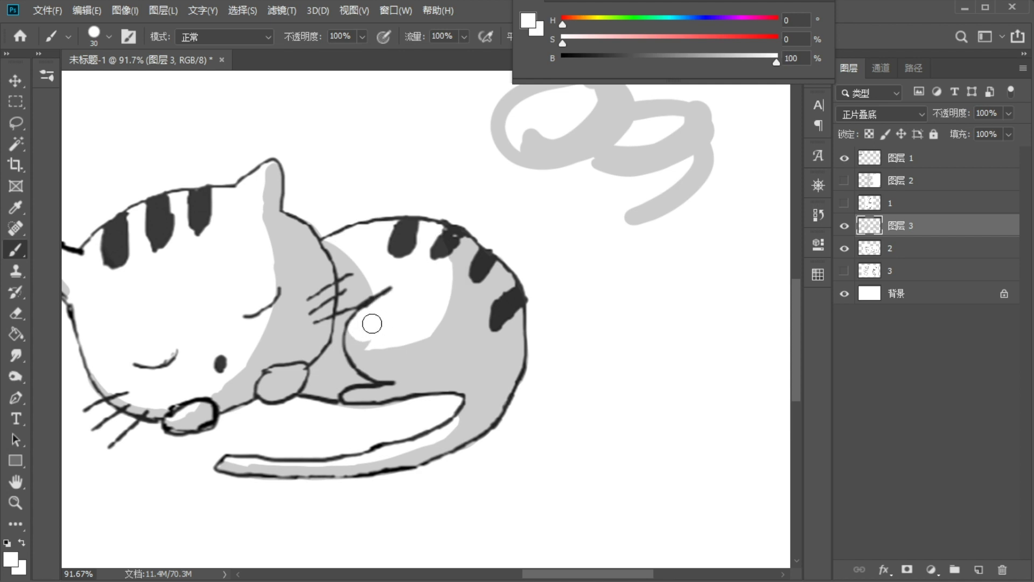
- Sketch an oval body with an inner leg curve, light arrow and shadow strokes beside the cat in sampled 80% grey
{"action": "left_click_drag", "start_coordinate": [578, 284], "coordinate": [505, 280]}
{"action": "left_click", "coordinate": [628, 172], "text": "alt"}
{"action": "mouse_move", "coordinate": [625, 245]}
{"action": "left_mouse_down"}
{"action": "mouse_move", "coordinate": [588, 253]}
{"action": "mouse_move", "coordinate": [612, 254]}
{"action": "left_mouse_up"}
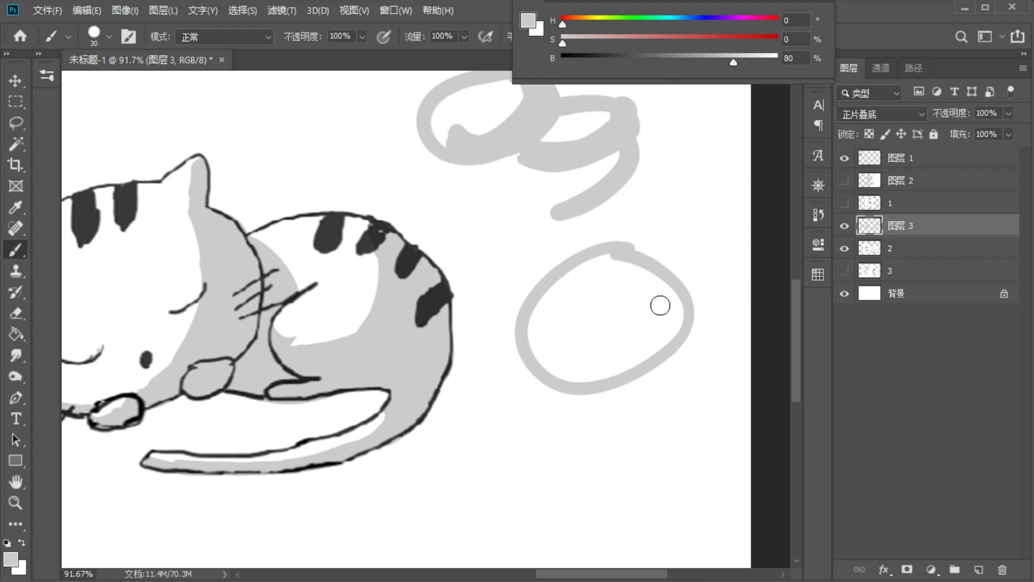
{"action": "mouse_move", "coordinate": [660, 297]}
{"action": "left_mouse_down"}
{"action": "mouse_move", "coordinate": [623, 306]}
{"action": "mouse_move", "coordinate": [593, 369]}
{"action": "mouse_move", "coordinate": [651, 373]}
{"action": "mouse_move", "coordinate": [675, 299]}
{"action": "mouse_move", "coordinate": [652, 354]}
{"action": "left_mouse_up"}
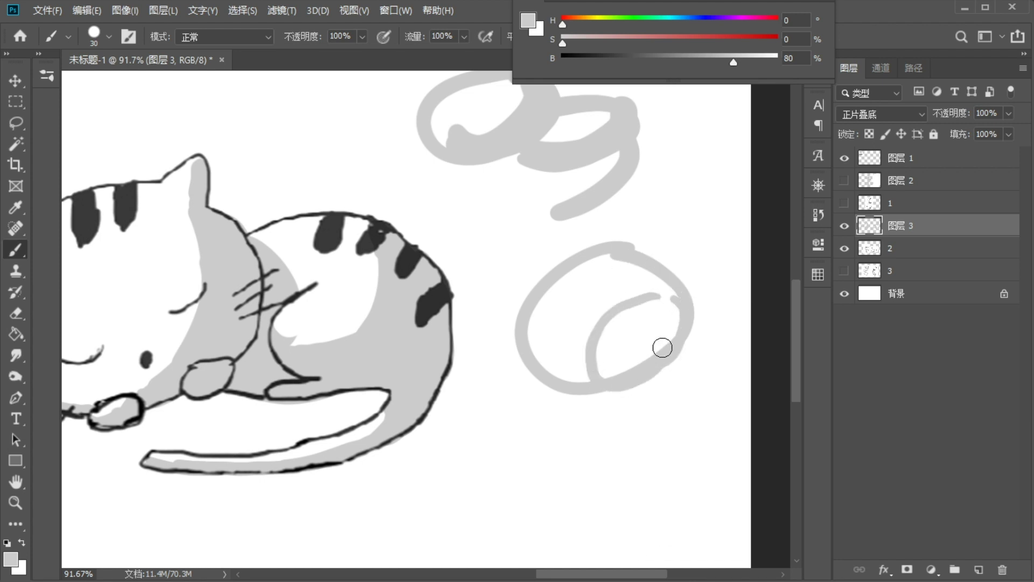
{"action": "mouse_move", "coordinate": [677, 297]}
{"action": "left_mouse_down"}
{"action": "mouse_move", "coordinate": [631, 303]}
{"action": "mouse_move", "coordinate": [646, 300]}
{"action": "left_mouse_up"}
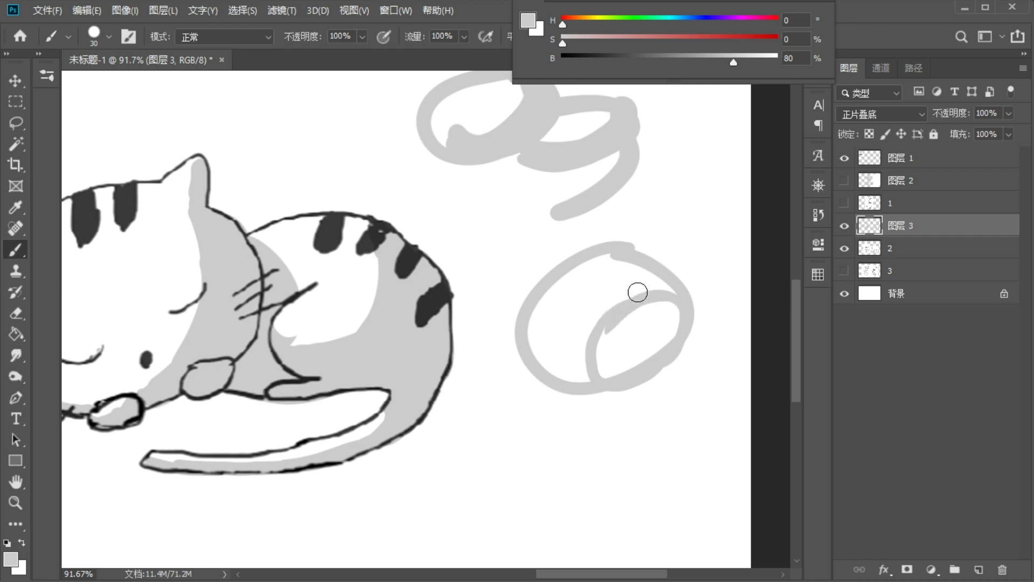
{"action": "mouse_move", "coordinate": [518, 222]}
{"action": "left_mouse_down"}
{"action": "mouse_move", "coordinate": [546, 255]}
{"action": "mouse_move", "coordinate": [519, 243]}
{"action": "left_mouse_up"}
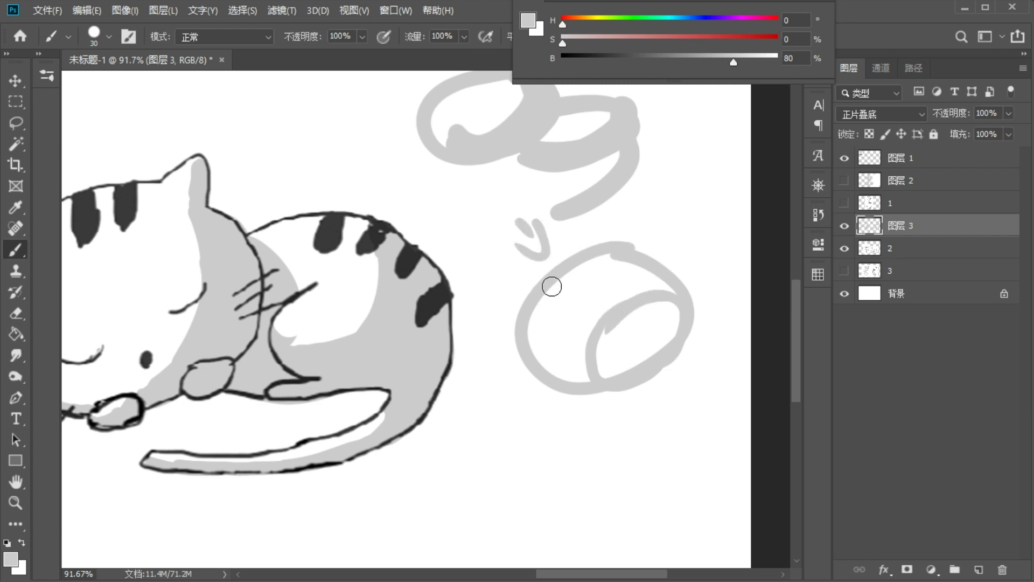
{"action": "mouse_move", "coordinate": [633, 302]}
{"action": "left_mouse_down"}
{"action": "mouse_move", "coordinate": [593, 337]}
{"action": "mouse_move", "coordinate": [648, 338]}
{"action": "left_mouse_up"}
{"action": "mouse_move", "coordinate": [640, 292]}
{"action": "left_mouse_down"}
{"action": "mouse_move", "coordinate": [656, 346]}
{"action": "mouse_move", "coordinate": [659, 288]}
{"action": "mouse_move", "coordinate": [639, 349]}
{"action": "mouse_move", "coordinate": [661, 310]}
{"action": "mouse_move", "coordinate": [649, 312]}
{"action": "mouse_move", "coordinate": [620, 373]}
{"action": "mouse_move", "coordinate": [659, 334]}
{"action": "mouse_move", "coordinate": [609, 367]}
{"action": "mouse_move", "coordinate": [651, 331]}
{"action": "mouse_move", "coordinate": [649, 307]}
{"action": "mouse_move", "coordinate": [621, 360]}
{"action": "left_mouse_up"}
{"action": "mouse_move", "coordinate": [603, 278]}
{"action": "left_mouse_down"}
{"action": "mouse_move", "coordinate": [618, 305]}
{"action": "mouse_move", "coordinate": [597, 328]}
{"action": "left_mouse_up"}
- Paint grey on the lower front of the hind leg and round the cast shadow edge behind the head
{"action": "mouse_move", "coordinate": [274, 317]}
{"action": "left_mouse_down"}
{"action": "mouse_move", "coordinate": [299, 327]}
{"action": "mouse_move", "coordinate": [285, 343]}
{"action": "mouse_move", "coordinate": [311, 325]}
{"action": "left_mouse_up"}
{"action": "left_click_drag", "start_coordinate": [288, 272], "coordinate": [293, 283]}
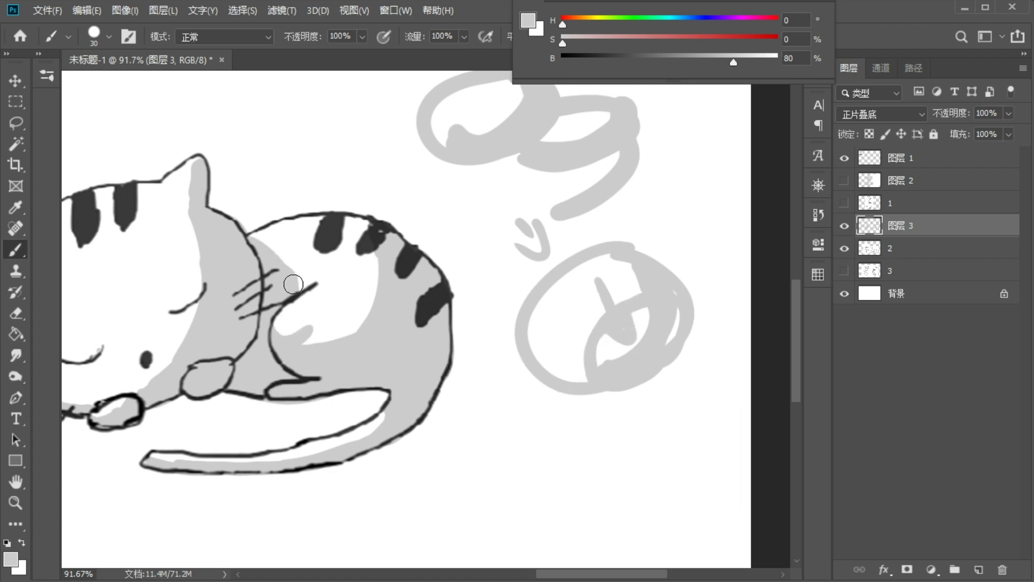
{"action": "left_click_drag", "start_coordinate": [267, 249], "coordinate": [291, 277]}
- Refine the curved shadow edge around the cat's thigh, alternating white and 80% grey at brush size 30
{"action": "key", "text": "x"}
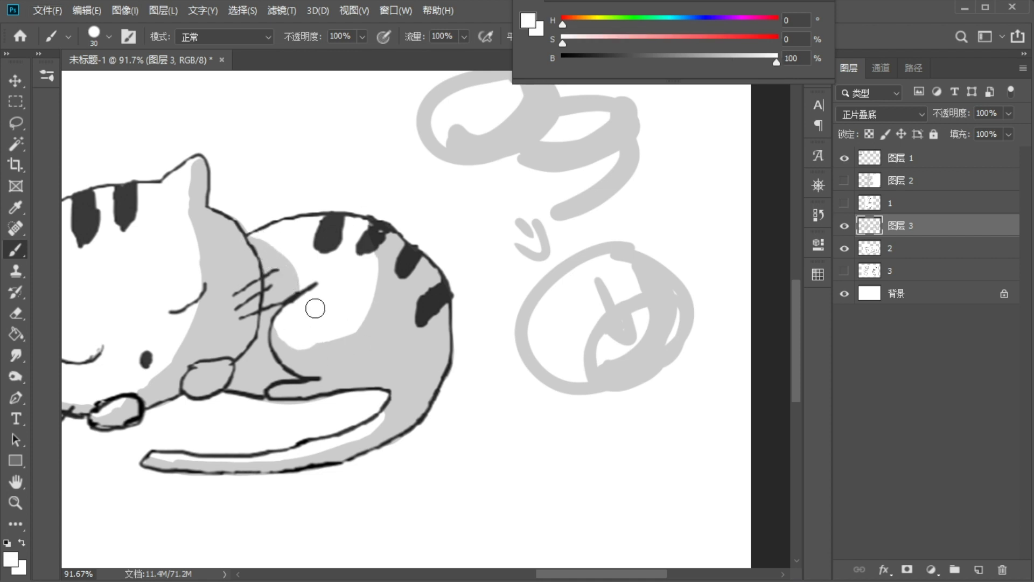
{"action": "key", "text": "x"}
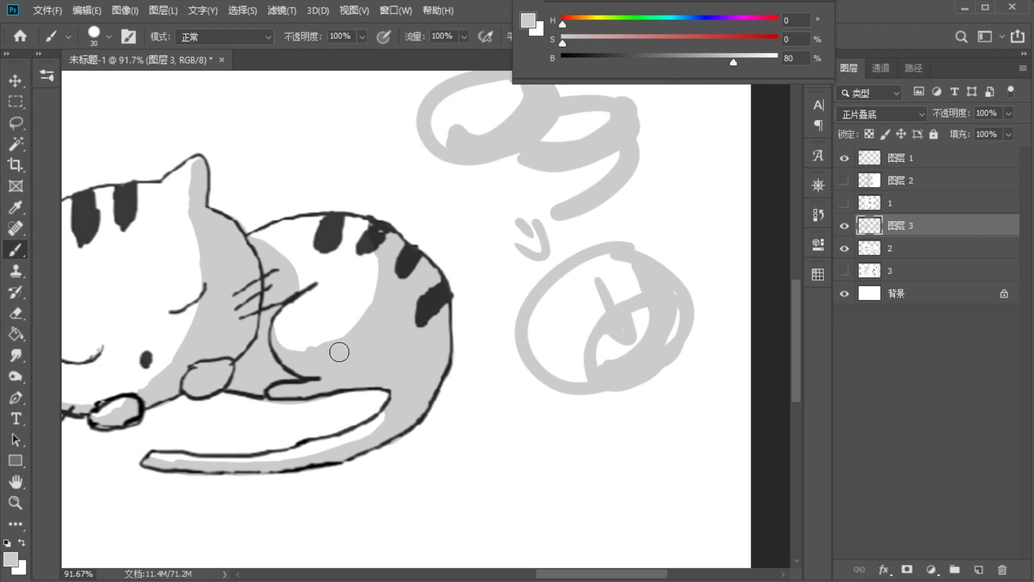
{"action": "left_click_drag", "start_coordinate": [382, 253], "coordinate": [366, 304]}
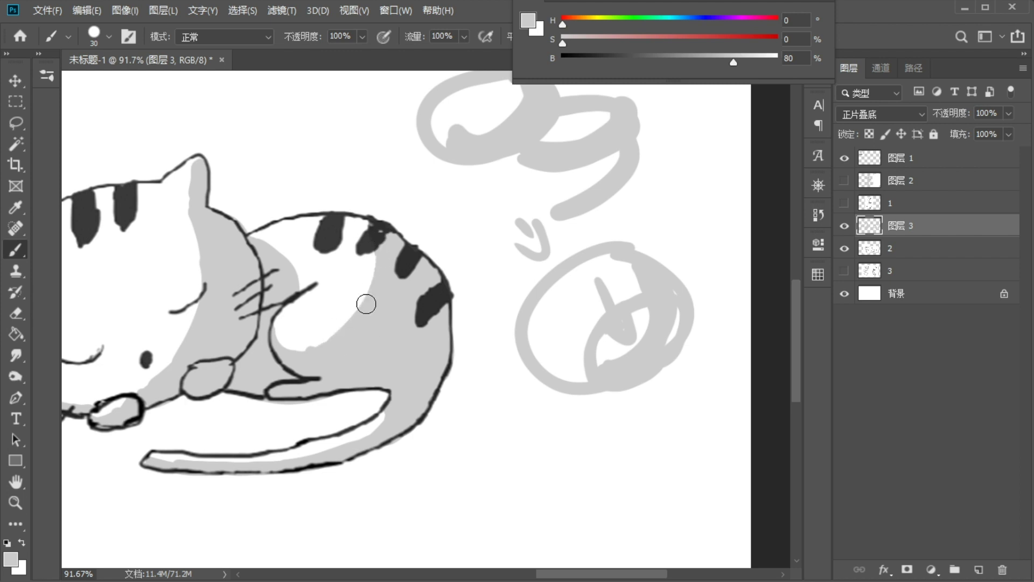
{"action": "key", "text": "x"}
{"action": "left_click_drag", "start_coordinate": [305, 345], "coordinate": [346, 303]}
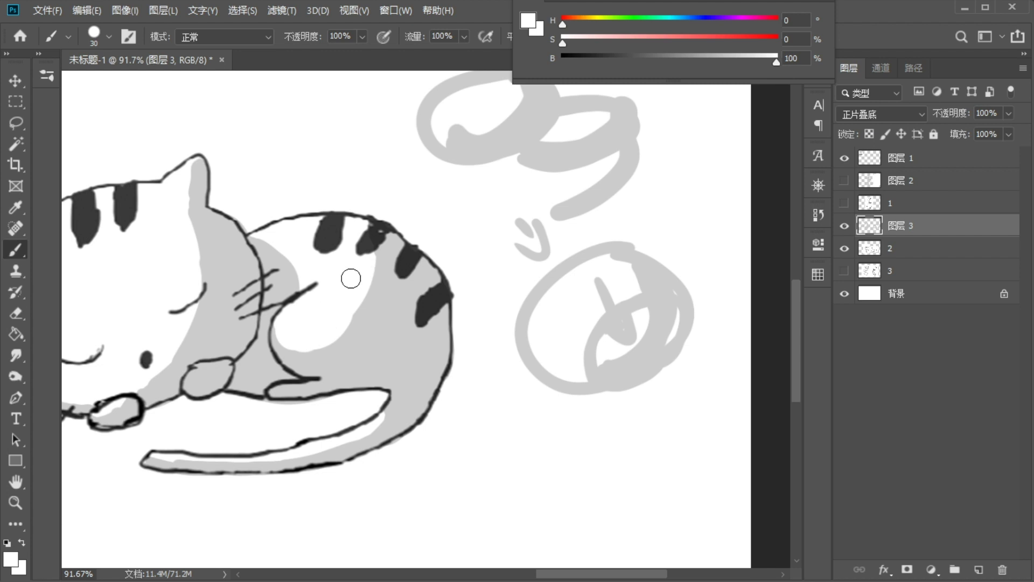
{"action": "left_click_drag", "start_coordinate": [334, 302], "coordinate": [354, 251]}
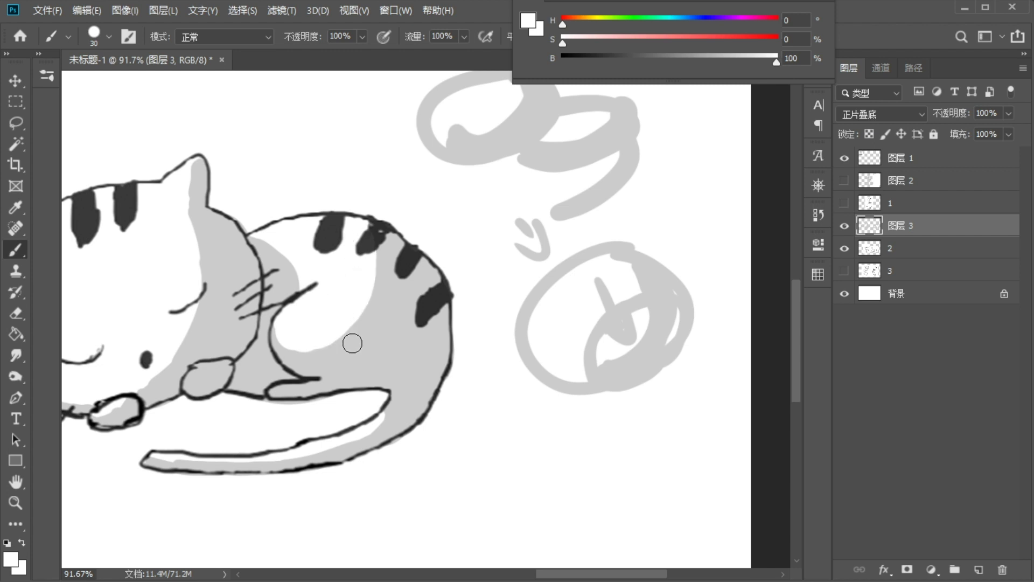
- Trim the shadow edges on the cat's right ear and face with white to narrow and smooth them
{"action": "left_click_drag", "start_coordinate": [355, 320], "coordinate": [393, 373]}
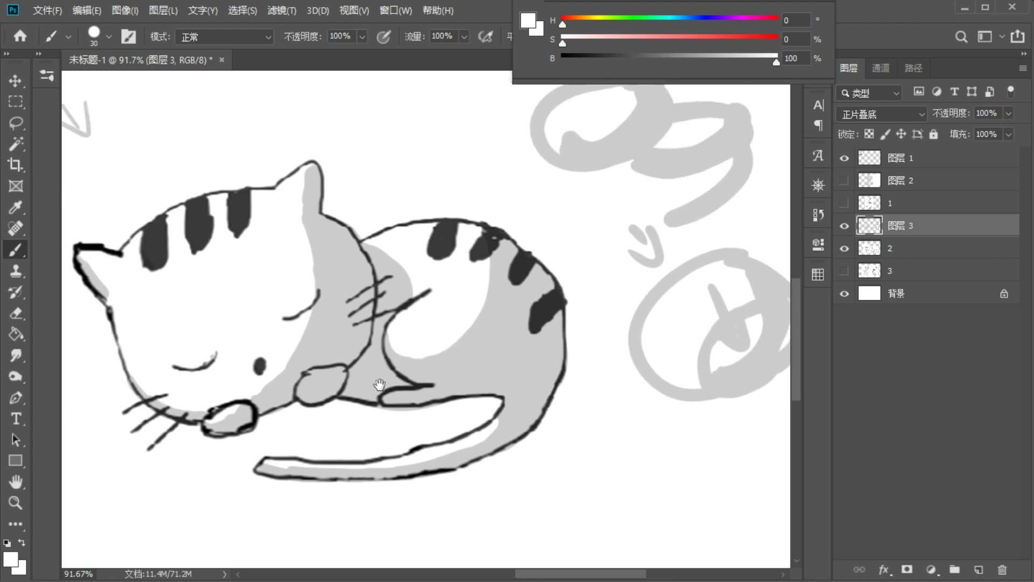
{"action": "left_click_drag", "start_coordinate": [345, 425], "coordinate": [355, 445]}
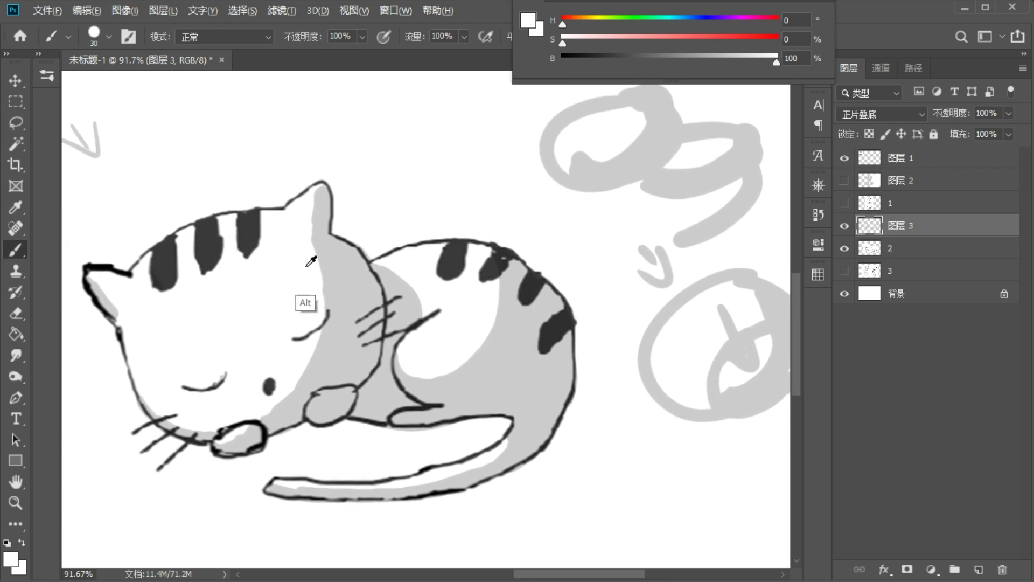
{"action": "left_click_drag", "start_coordinate": [318, 183], "coordinate": [314, 200]}
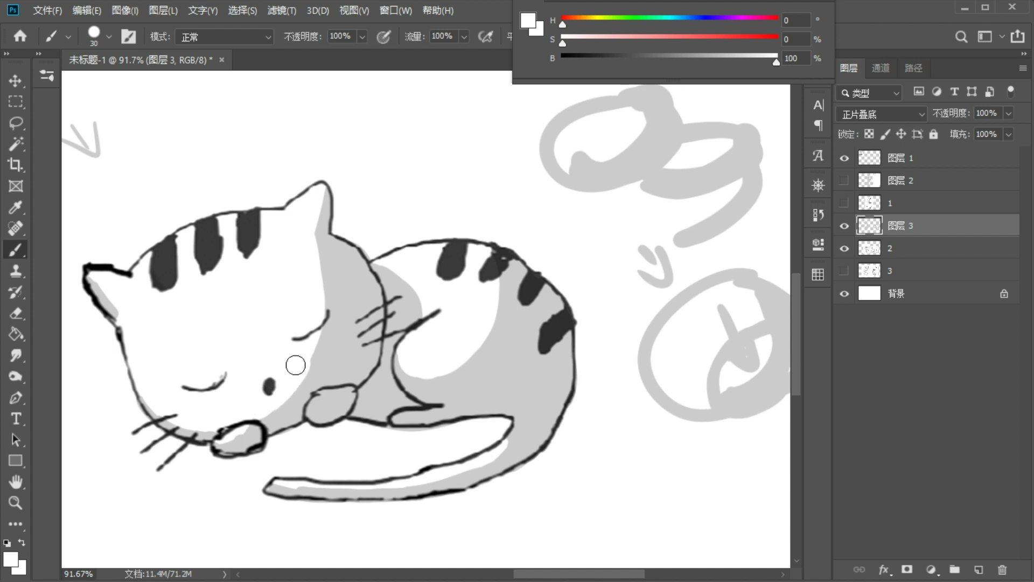
{"action": "left_click_drag", "start_coordinate": [264, 394], "coordinate": [270, 343]}
{"action": "left_click_drag", "start_coordinate": [325, 301], "coordinate": [343, 363]}
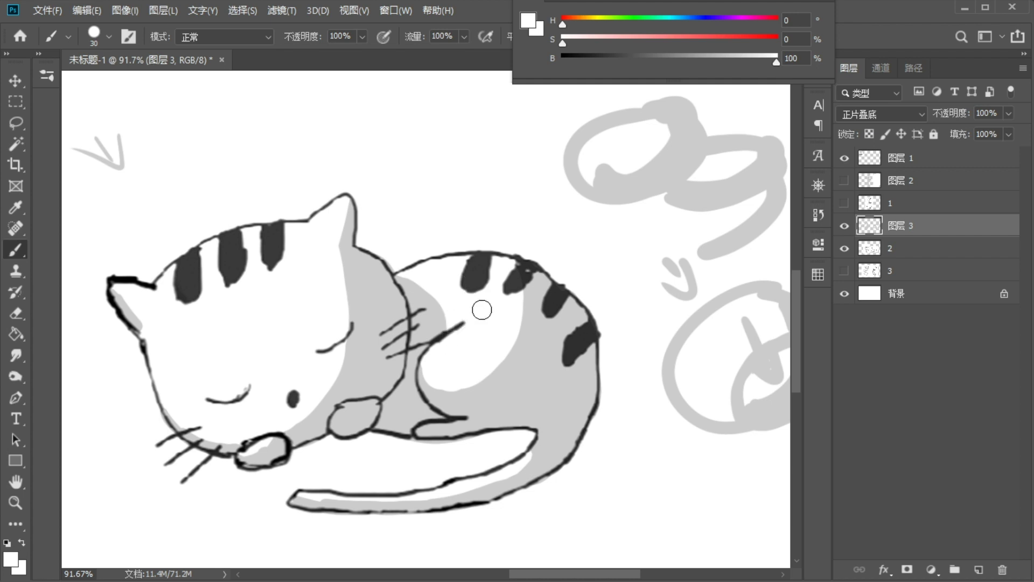
- Add a new layer and place it directly above line drawing layer 2, beneath the 图层 3 shadow layer
{"action": "mouse_move", "coordinate": [352, 323]}
{"action": "left_mouse_down"}
{"action": "mouse_move", "coordinate": [388, 335]}
{"action": "mouse_move", "coordinate": [346, 335]}
{"action": "left_mouse_up"}
{"action": "scroll", "coordinate": [228, 319], "scroll_direction": "down", "scroll_amount": 8}
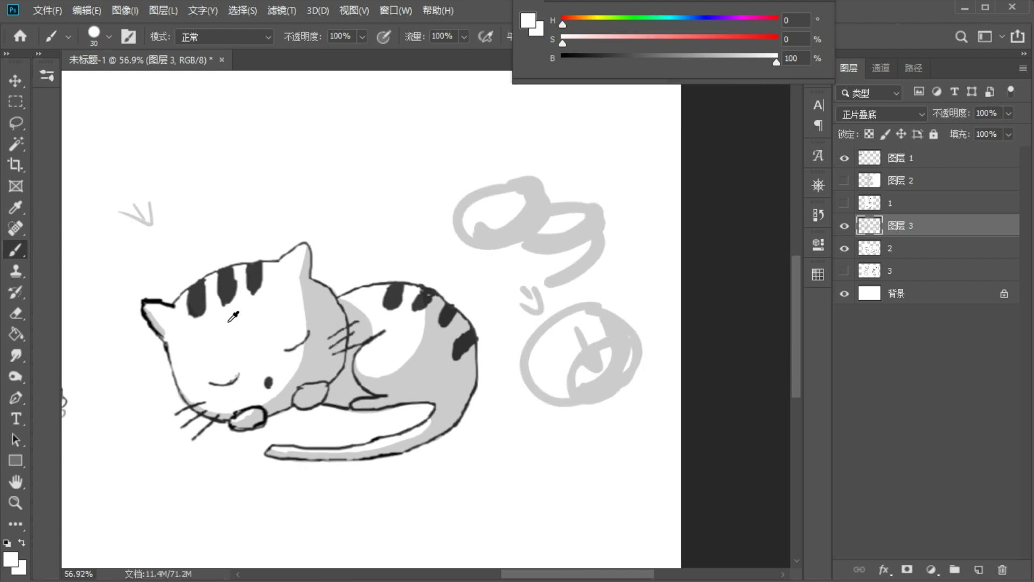
{"action": "left_click_drag", "start_coordinate": [225, 294], "coordinate": [415, 316]}
{"action": "mouse_move", "coordinate": [318, 359]}
{"action": "left_mouse_down"}
{"action": "mouse_move", "coordinate": [434, 333]}
{"action": "mouse_move", "coordinate": [401, 340]}
{"action": "left_mouse_up"}
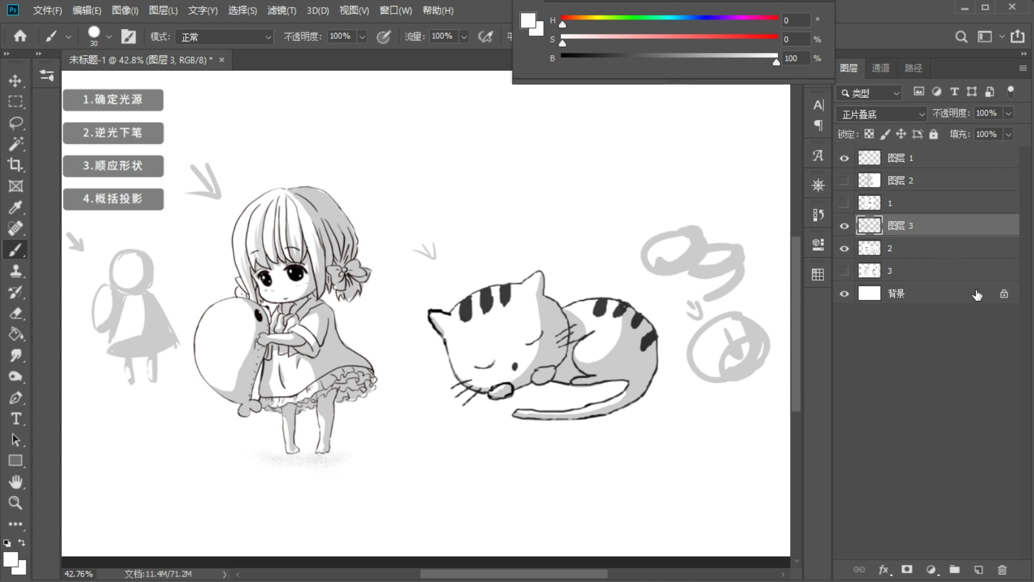
{"action": "left_click", "coordinate": [978, 570]}
{"action": "left_click_drag", "start_coordinate": [960, 232], "coordinate": [961, 276]}
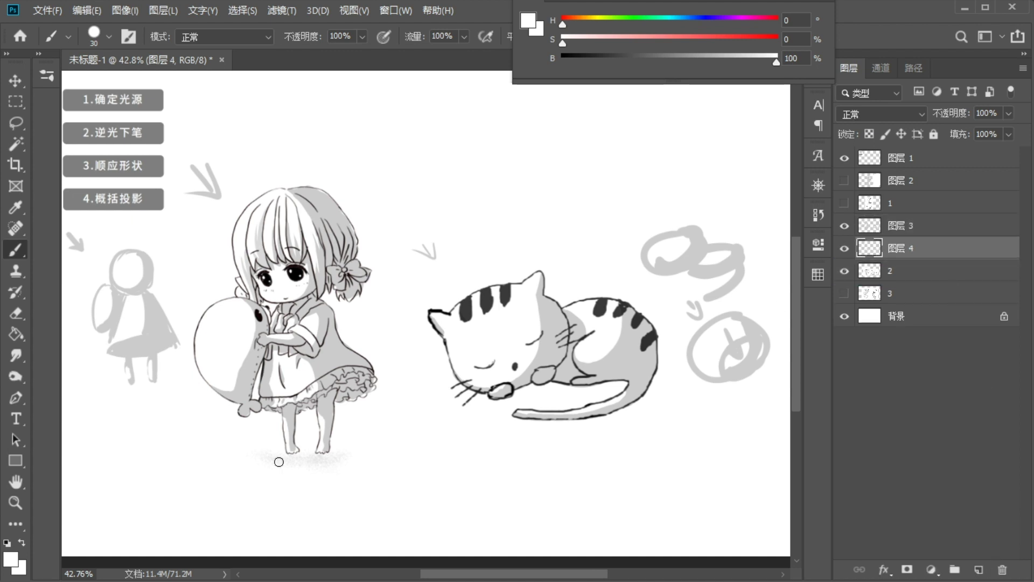
- Choose the 颗粒噪点1 grain brush from the 戳戳商插笔刷 set and reset the foreground colour to black
{"action": "left_click", "coordinate": [40, 55]}
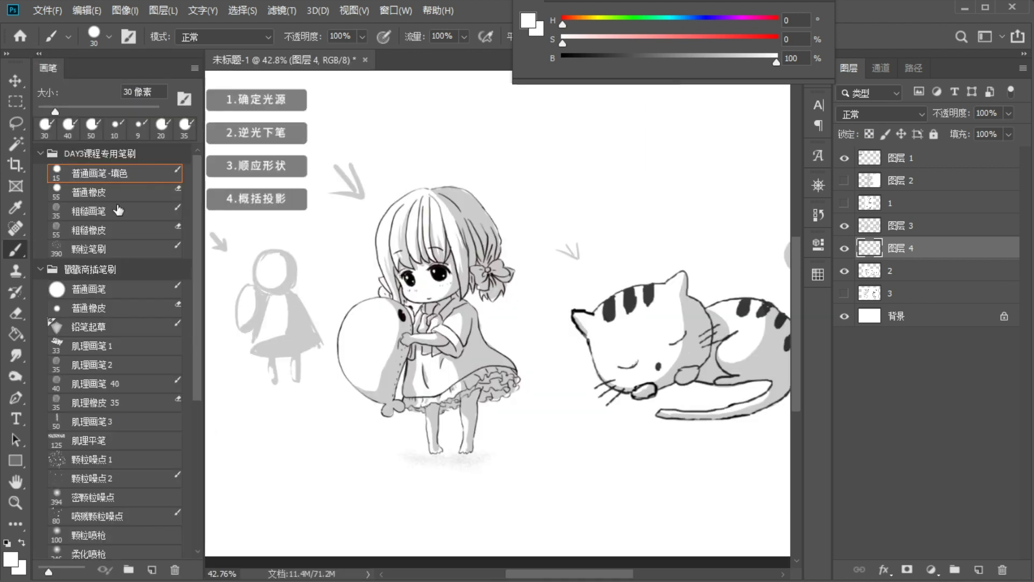
{"action": "left_click", "coordinate": [99, 249]}
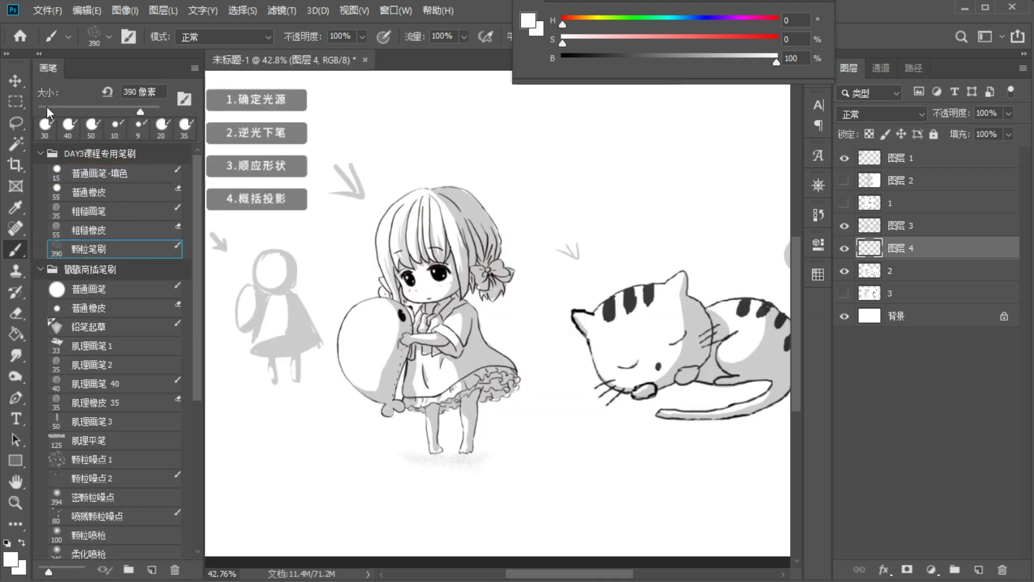
{"action": "left_click", "coordinate": [39, 54]}
{"action": "left_click", "coordinate": [40, 58]}
{"action": "left_click", "coordinate": [40, 153]}
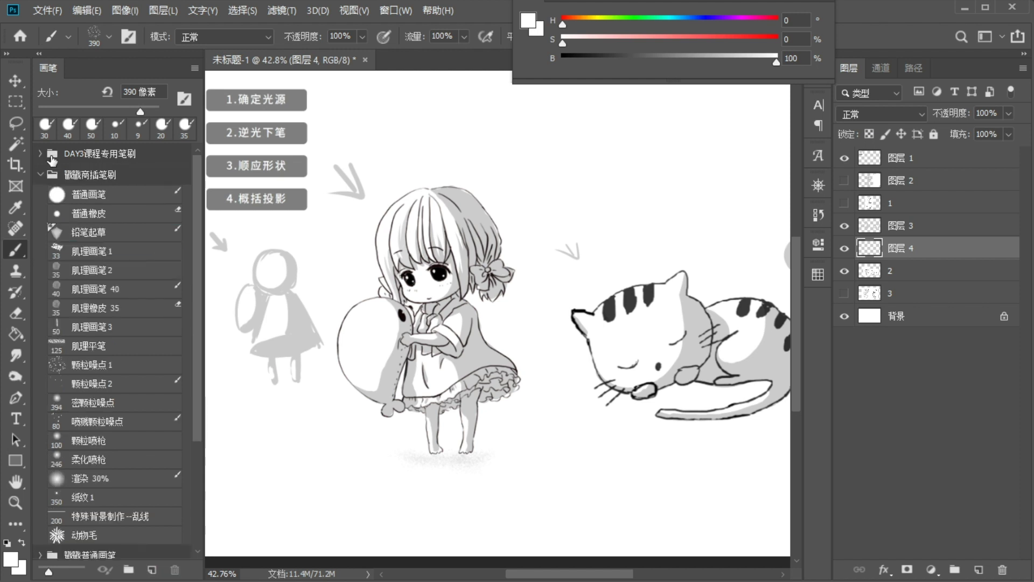
{"action": "left_click", "coordinate": [93, 364]}
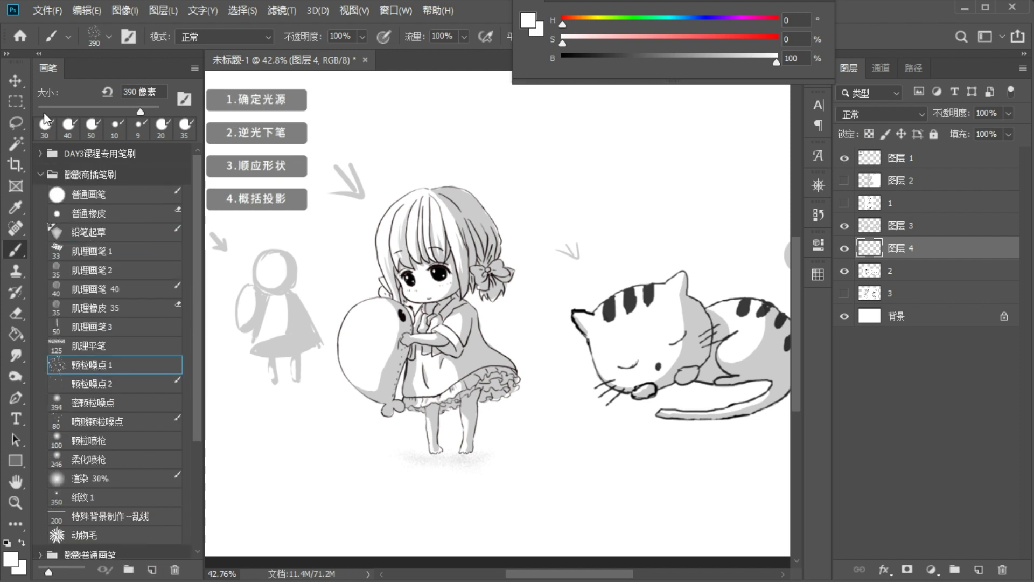
{"action": "left_click", "coordinate": [40, 175]}
{"action": "key", "text": "d"}
{"action": "left_click", "coordinate": [38, 154]}
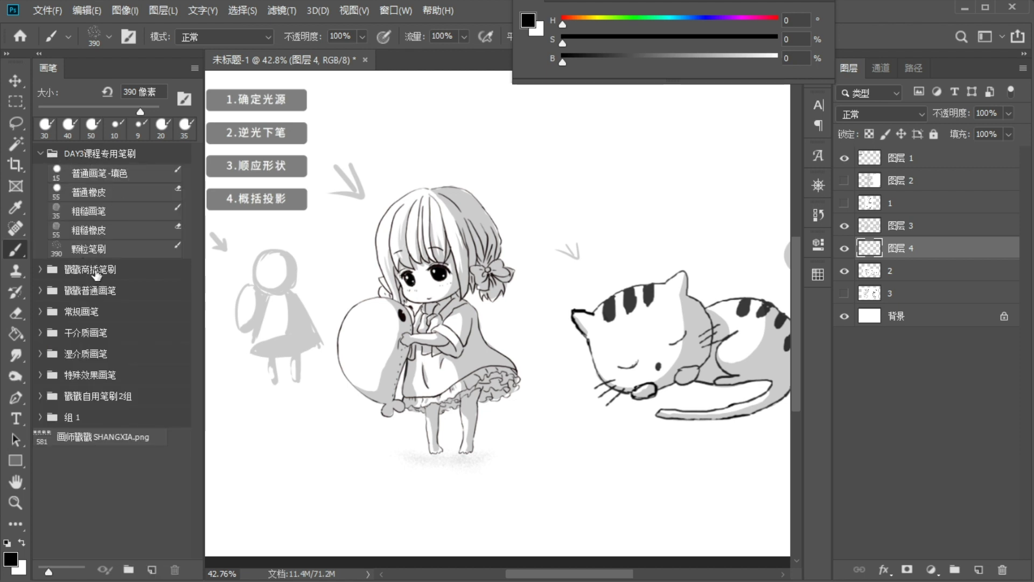
{"action": "left_click", "coordinate": [41, 156]}
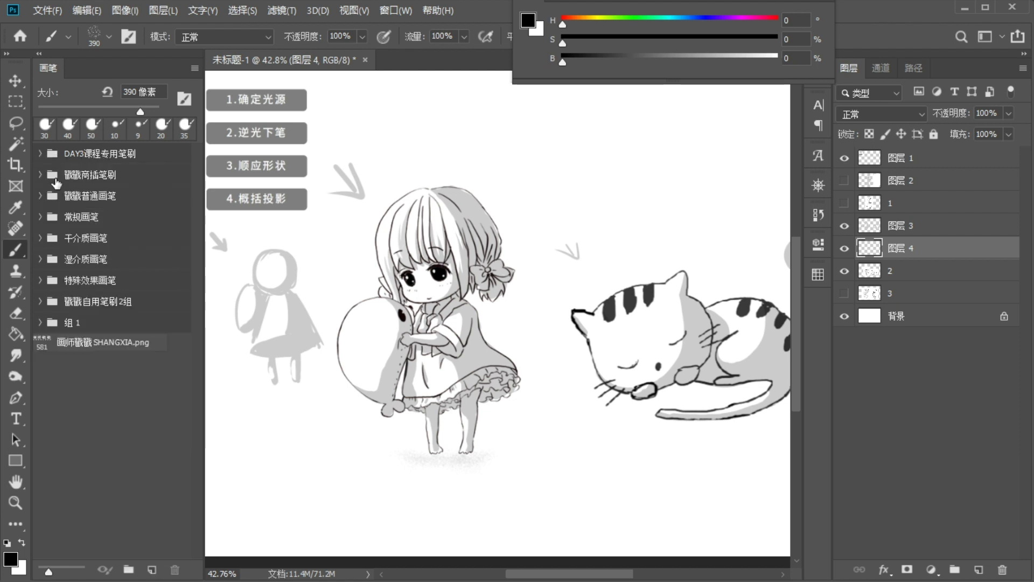
- Spray a grainy ground shadow under the girl's feet with the brush at size 125 and a 66% brightness grey
{"action": "left_click_drag", "start_coordinate": [431, 436], "coordinate": [468, 434]}
{"action": "key", "text": "bracketleft"}
{"action": "key", "text": "bracketleft"}
{"action": "key", "text": "bracketleft"}
{"action": "key", "text": "bracketleft"}
{"action": "key", "text": "bracketleft"}
{"action": "key", "text": "bracketleft"}
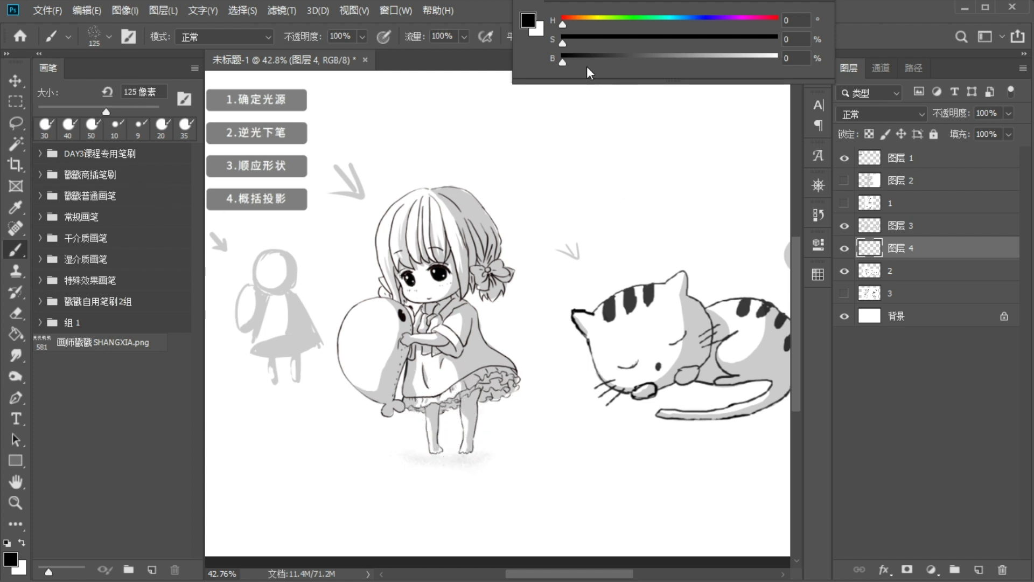
{"action": "left_click_drag", "start_coordinate": [673, 63], "coordinate": [703, 63]}
{"action": "mouse_move", "coordinate": [428, 462]}
{"action": "left_mouse_down"}
{"action": "mouse_move", "coordinate": [490, 450]}
{"action": "mouse_move", "coordinate": [449, 461]}
{"action": "mouse_move", "coordinate": [430, 442]}
{"action": "mouse_move", "coordinate": [466, 459]}
{"action": "mouse_move", "coordinate": [432, 440]}
{"action": "mouse_move", "coordinate": [387, 460]}
{"action": "mouse_move", "coordinate": [505, 447]}
{"action": "mouse_move", "coordinate": [380, 450]}
{"action": "mouse_move", "coordinate": [522, 454]}
{"action": "mouse_move", "coordinate": [406, 436]}
{"action": "mouse_move", "coordinate": [384, 457]}
{"action": "mouse_move", "coordinate": [481, 484]}
{"action": "left_mouse_up"}
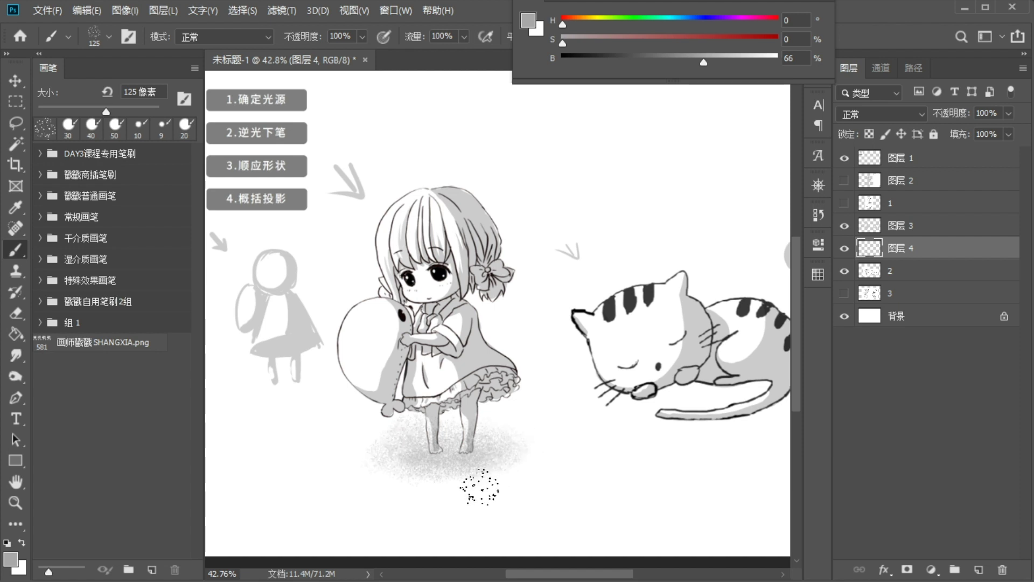
{"action": "key", "text": "ctrl+z"}
{"action": "mouse_move", "coordinate": [465, 447]}
{"action": "left_mouse_down"}
{"action": "mouse_move", "coordinate": [371, 461]}
{"action": "mouse_move", "coordinate": [448, 439]}
{"action": "mouse_move", "coordinate": [463, 466]}
{"action": "mouse_move", "coordinate": [395, 454]}
{"action": "mouse_move", "coordinate": [497, 449]}
{"action": "left_mouse_up"}
- Widen and deepen the girl's ground shadow around her feet, reducing the grain brush to 100, 70 and 50
{"action": "mouse_move", "coordinate": [571, 463]}
{"action": "left_mouse_down"}
{"action": "mouse_move", "coordinate": [619, 493]}
{"action": "mouse_move", "coordinate": [539, 517]}
{"action": "left_mouse_up"}
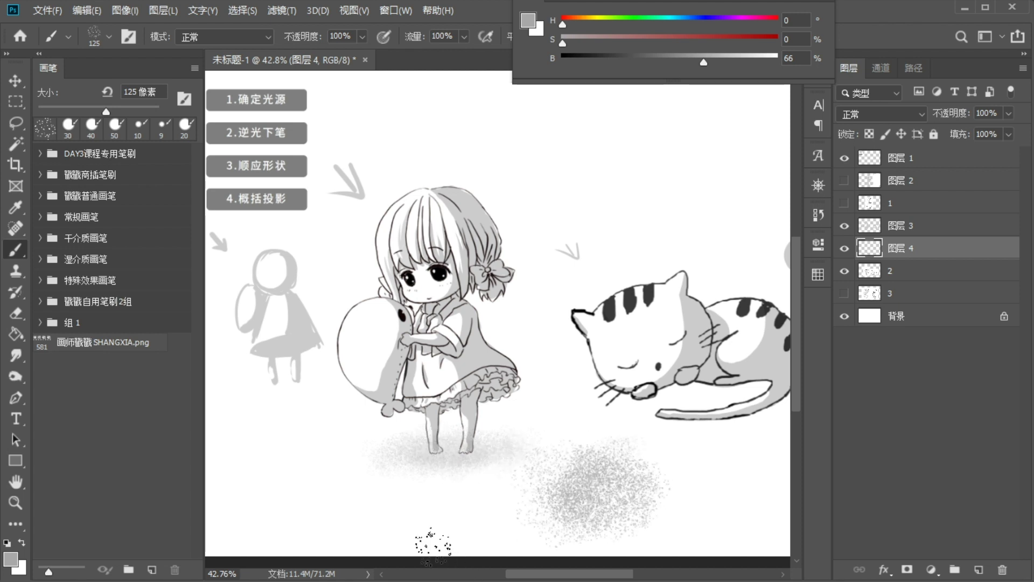
{"action": "key", "text": "ctrl+z"}
{"action": "mouse_move", "coordinate": [392, 450]}
{"action": "left_mouse_down"}
{"action": "mouse_move", "coordinate": [548, 449]}
{"action": "mouse_move", "coordinate": [413, 458]}
{"action": "mouse_move", "coordinate": [360, 450]}
{"action": "mouse_move", "coordinate": [457, 448]}
{"action": "left_mouse_up"}
{"action": "key", "text": "bracketleft"}
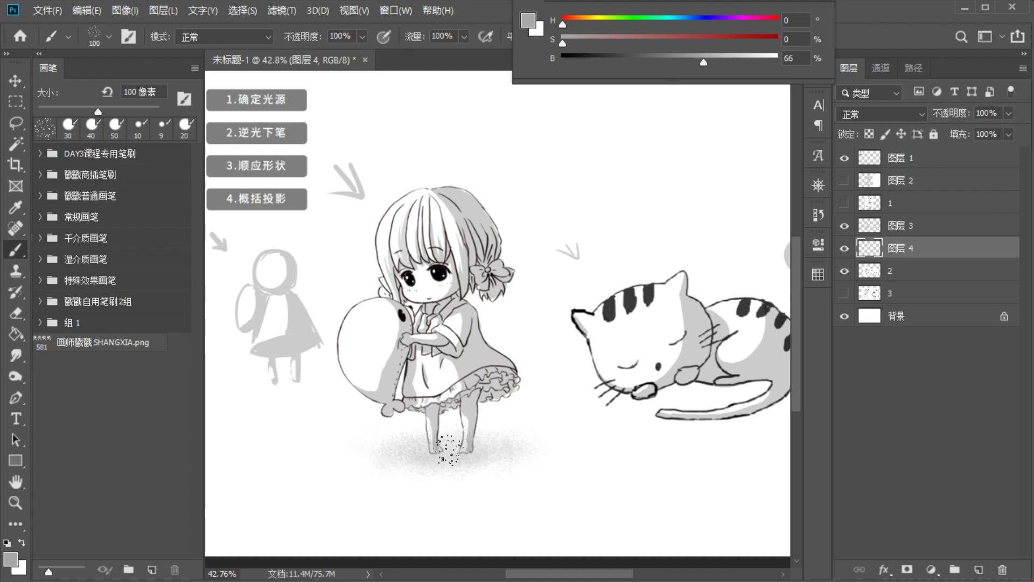
{"action": "key", "text": "bracketleft"}
{"action": "key", "text": "bracketleft"}
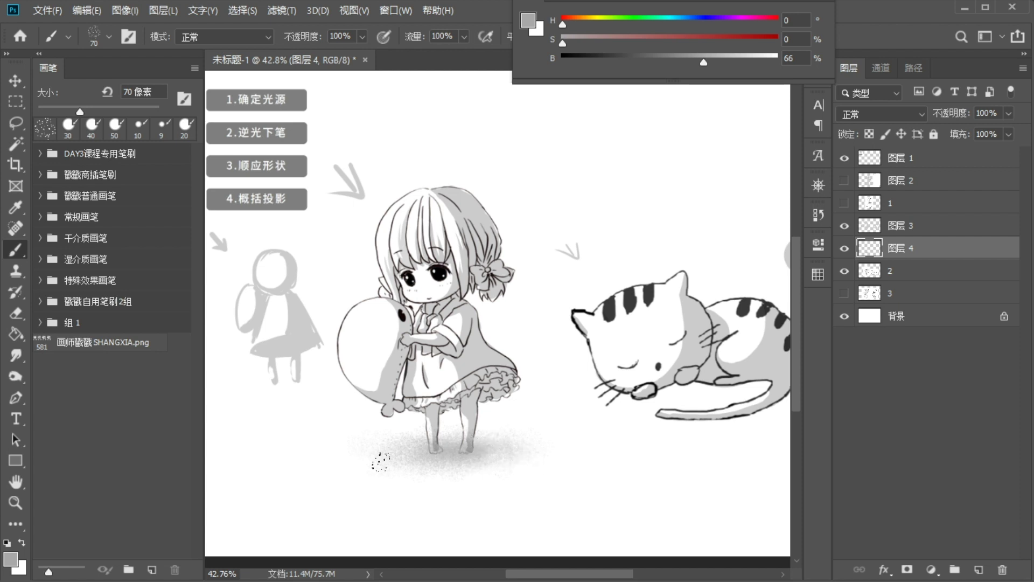
{"action": "mouse_move", "coordinate": [559, 485]}
{"action": "left_mouse_down"}
{"action": "mouse_move", "coordinate": [528, 486]}
{"action": "mouse_move", "coordinate": [492, 503]}
{"action": "mouse_move", "coordinate": [523, 473]}
{"action": "mouse_move", "coordinate": [571, 479]}
{"action": "left_mouse_up"}
{"action": "key", "text": "ctrl+z"}
{"action": "key", "text": "bracketleft"}
{"action": "key", "text": "bracketleft"}
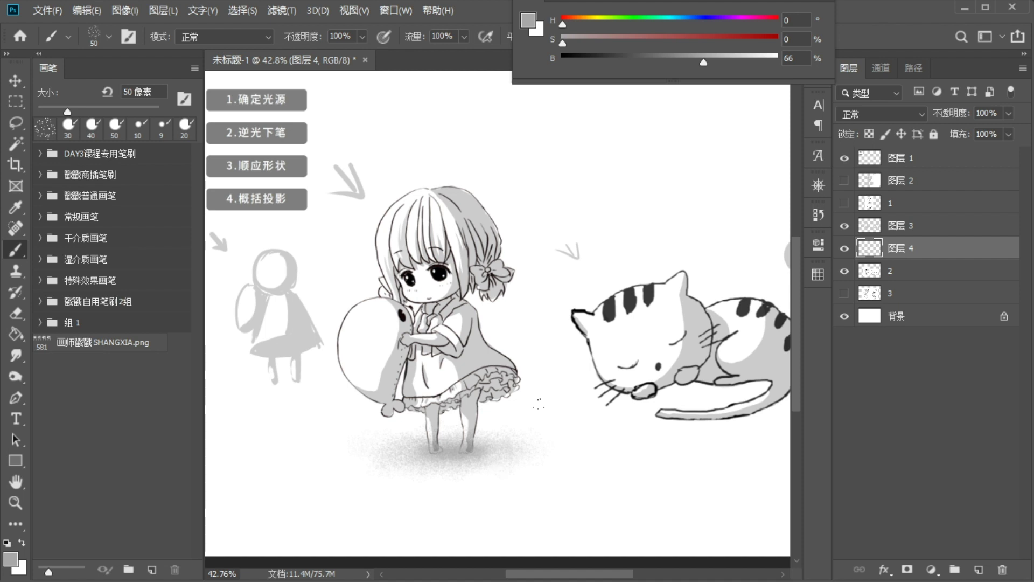
- Erase the shadow grain covering the girl's lower legs and feet with the 普通橡皮 eraser at size 15
{"action": "scroll", "coordinate": [450, 459], "scroll_direction": "up", "scroll_amount": 3, "text": "alt"}
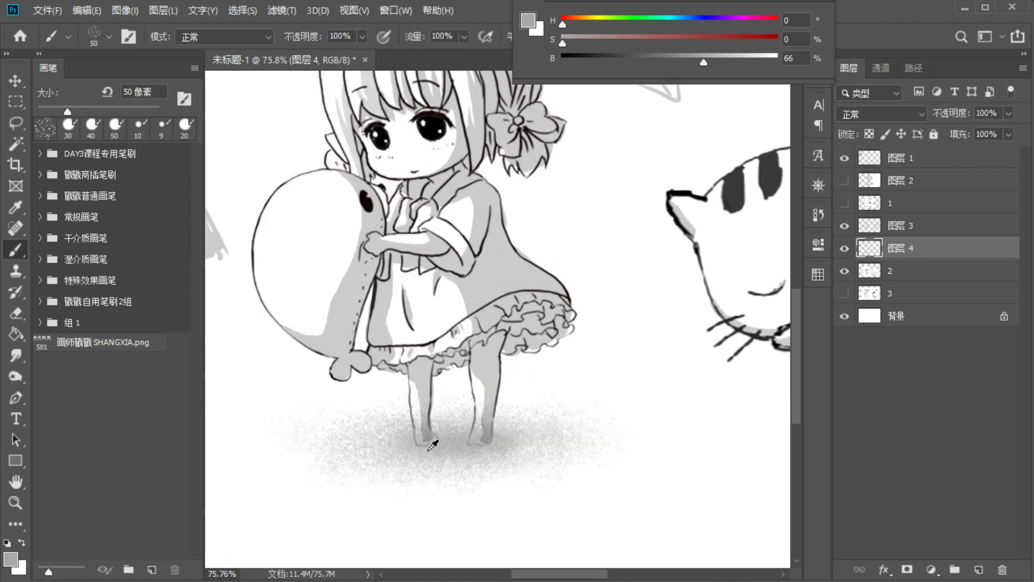
{"action": "scroll", "coordinate": [433, 445], "scroll_direction": "up", "scroll_amount": 2, "text": "alt"}
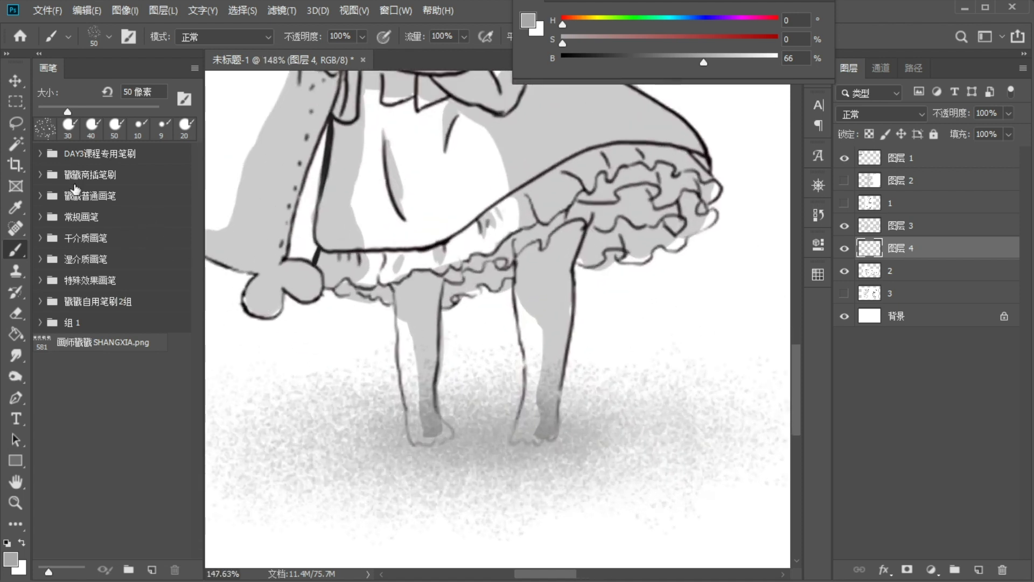
{"action": "left_click", "coordinate": [40, 174]}
{"action": "left_click", "coordinate": [93, 213]}
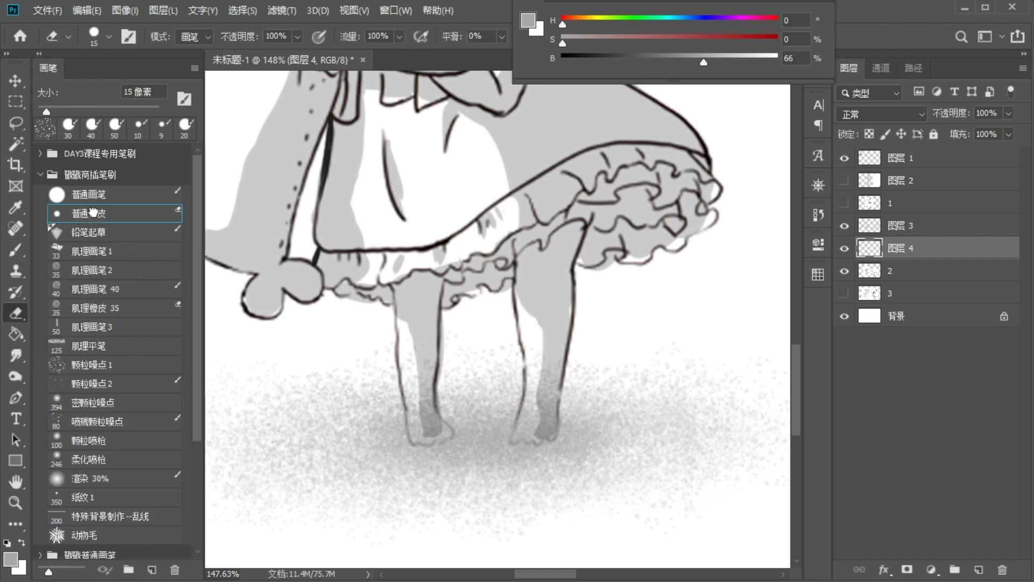
{"action": "mouse_move", "coordinate": [415, 351]}
{"action": "left_mouse_down"}
{"action": "mouse_move", "coordinate": [411, 385]}
{"action": "mouse_move", "coordinate": [426, 377]}
{"action": "mouse_move", "coordinate": [417, 429]}
{"action": "left_mouse_up"}
{"action": "key", "text": "ctrl+z"}
{"action": "mouse_move", "coordinate": [425, 386]}
{"action": "left_mouse_down"}
{"action": "mouse_move", "coordinate": [422, 430]}
{"action": "mouse_move", "coordinate": [434, 424]}
{"action": "left_mouse_up"}
{"action": "mouse_move", "coordinate": [549, 364]}
{"action": "left_mouse_down"}
{"action": "mouse_move", "coordinate": [526, 422]}
{"action": "mouse_move", "coordinate": [540, 426]}
{"action": "mouse_move", "coordinate": [524, 426]}
{"action": "left_mouse_up"}
- Spray a grainy 66% grey ground shadow under and around the sleeping cat with the 颗粒噪点1 brush at size 70
{"action": "scroll", "coordinate": [467, 325], "scroll_direction": "down", "scroll_amount": 11}
{"action": "mouse_move", "coordinate": [477, 278]}
{"action": "left_mouse_down"}
{"action": "mouse_move", "coordinate": [441, 380]}
{"action": "mouse_move", "coordinate": [454, 375]}
{"action": "mouse_move", "coordinate": [442, 375]}
{"action": "left_mouse_up"}
{"action": "left_click_drag", "start_coordinate": [494, 356], "coordinate": [422, 372]}
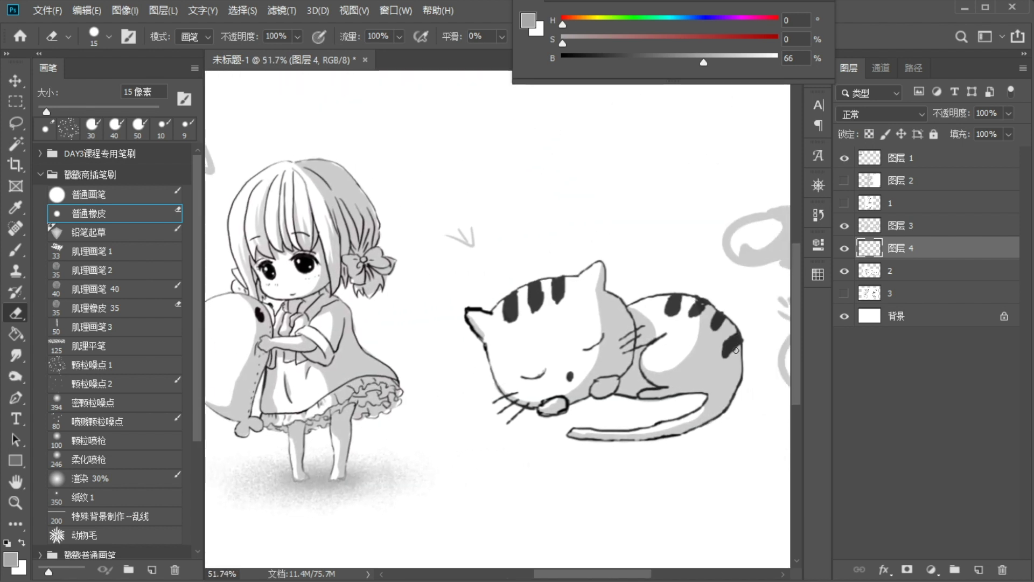
{"action": "key", "text": "b"}
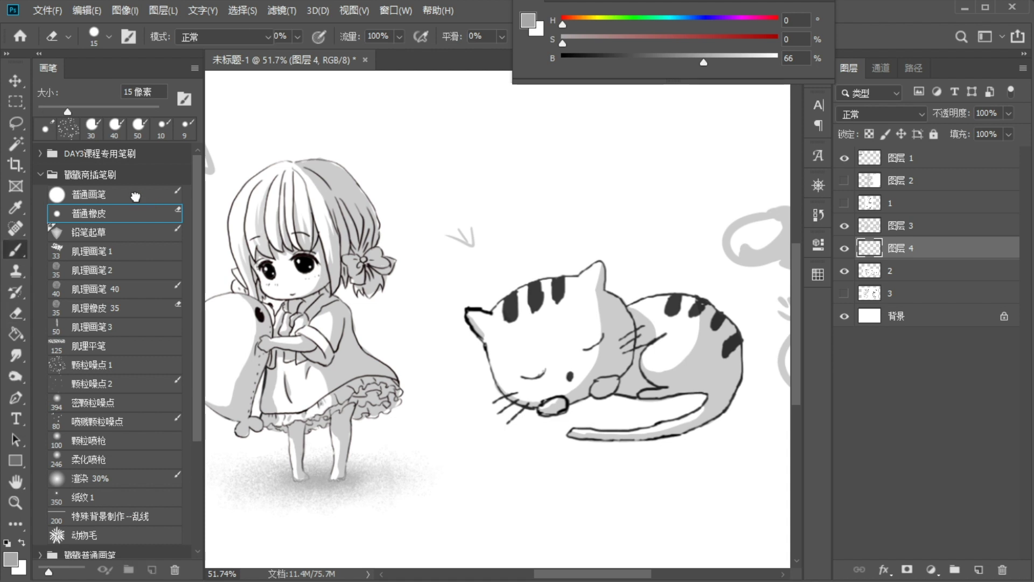
{"action": "left_click", "coordinate": [100, 366]}
{"action": "left_click", "coordinate": [567, 381]}
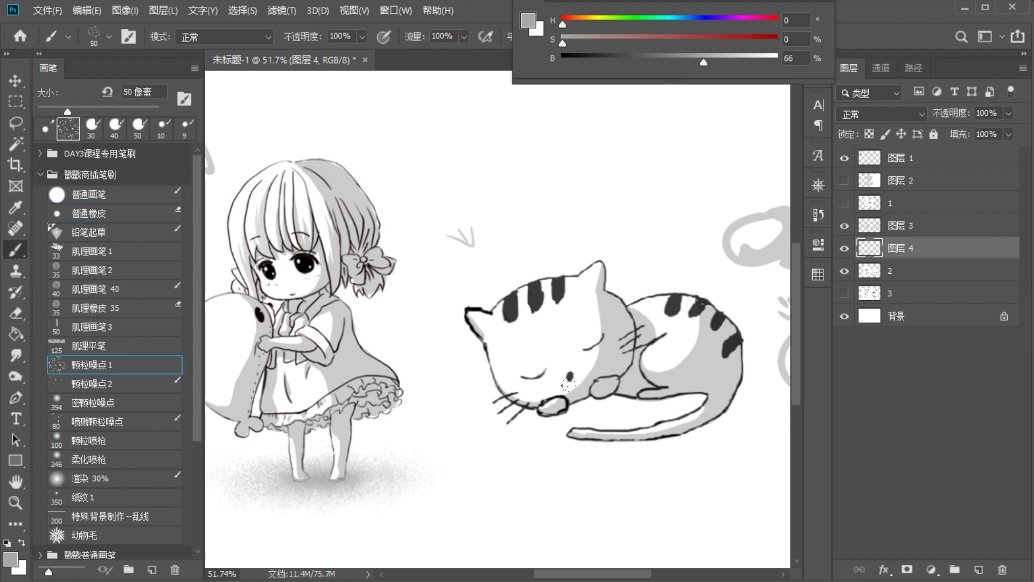
{"action": "left_click_drag", "start_coordinate": [603, 365], "coordinate": [465, 394]}
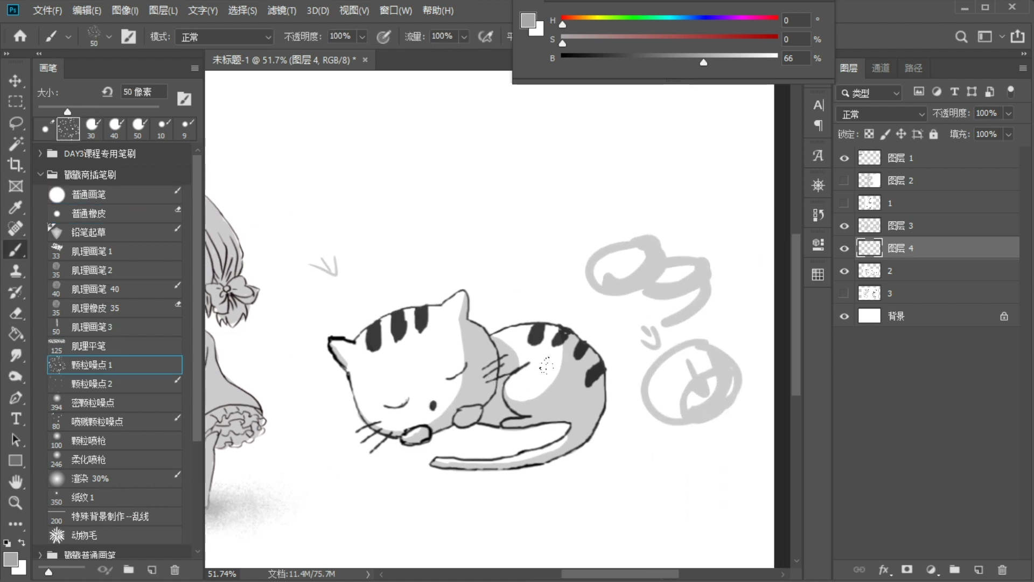
{"action": "key", "text": "bracketright"}
{"action": "key", "text": "bracketright"}
{"action": "mouse_move", "coordinate": [344, 434]}
{"action": "left_mouse_down"}
{"action": "mouse_move", "coordinate": [344, 411]}
{"action": "mouse_move", "coordinate": [393, 420]}
{"action": "mouse_move", "coordinate": [343, 406]}
{"action": "mouse_move", "coordinate": [475, 446]}
{"action": "mouse_move", "coordinate": [344, 438]}
{"action": "mouse_move", "coordinate": [462, 431]}
{"action": "left_mouse_up"}
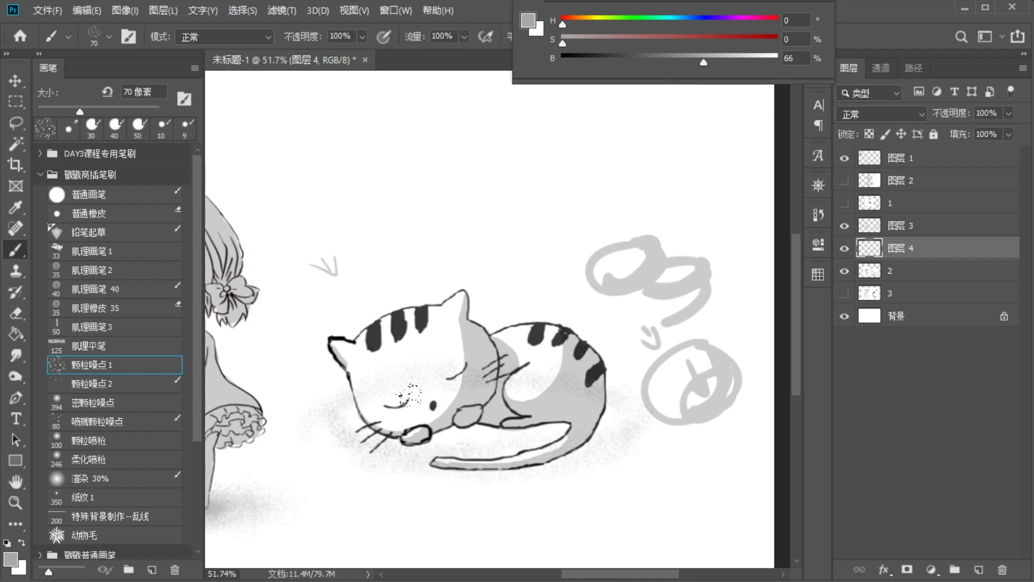
{"action": "mouse_move", "coordinate": [644, 414]}
{"action": "left_mouse_down"}
{"action": "mouse_move", "coordinate": [491, 449]}
{"action": "mouse_move", "coordinate": [341, 433]}
{"action": "mouse_move", "coordinate": [364, 400]}
{"action": "mouse_move", "coordinate": [468, 398]}
{"action": "mouse_move", "coordinate": [440, 411]}
{"action": "mouse_move", "coordinate": [525, 419]}
{"action": "mouse_move", "coordinate": [575, 416]}
{"action": "mouse_move", "coordinate": [595, 403]}
{"action": "mouse_move", "coordinate": [530, 431]}
{"action": "mouse_move", "coordinate": [569, 431]}
{"action": "mouse_move", "coordinate": [502, 431]}
{"action": "mouse_move", "coordinate": [524, 426]}
{"action": "left_mouse_up"}
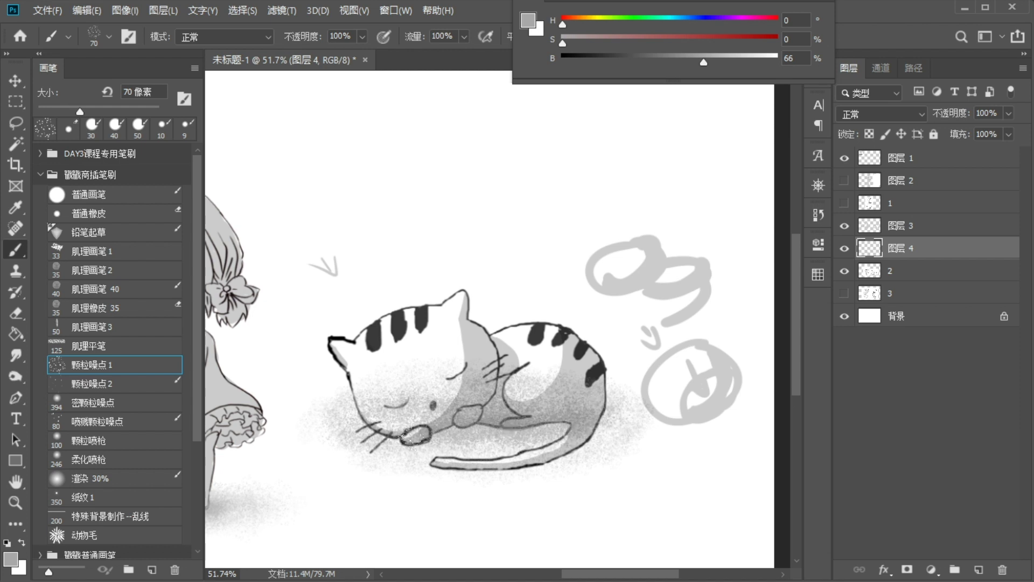
{"action": "mouse_move", "coordinate": [375, 434]}
{"action": "left_mouse_down"}
{"action": "mouse_move", "coordinate": [444, 443]}
{"action": "mouse_move", "coordinate": [573, 428]}
{"action": "left_mouse_up"}
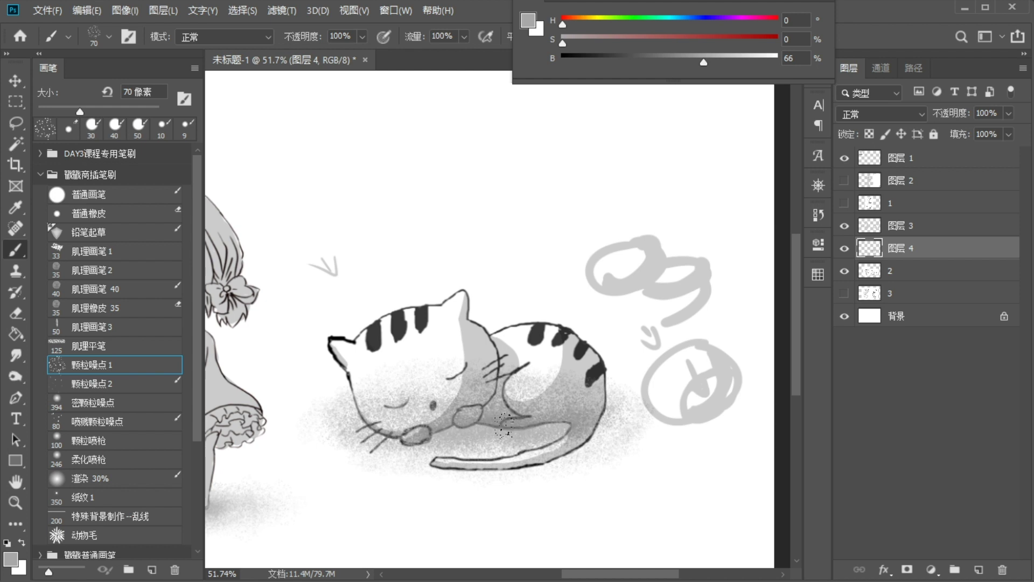
- Darken the shadow beneath the cat with 59% brightness grey, varying the grain brush between size 45 and 80
{"action": "left_click_drag", "start_coordinate": [694, 55], "coordinate": [689, 55]}
{"action": "left_click_drag", "start_coordinate": [409, 422], "coordinate": [420, 436]}
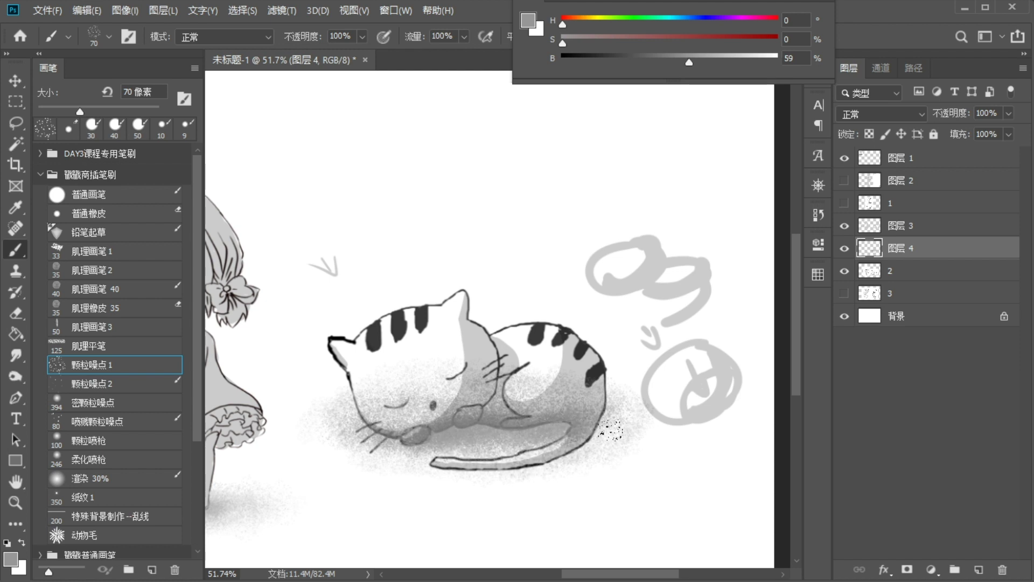
{"action": "key", "text": "bracketleft"}
{"action": "key", "text": "bracketleft"}
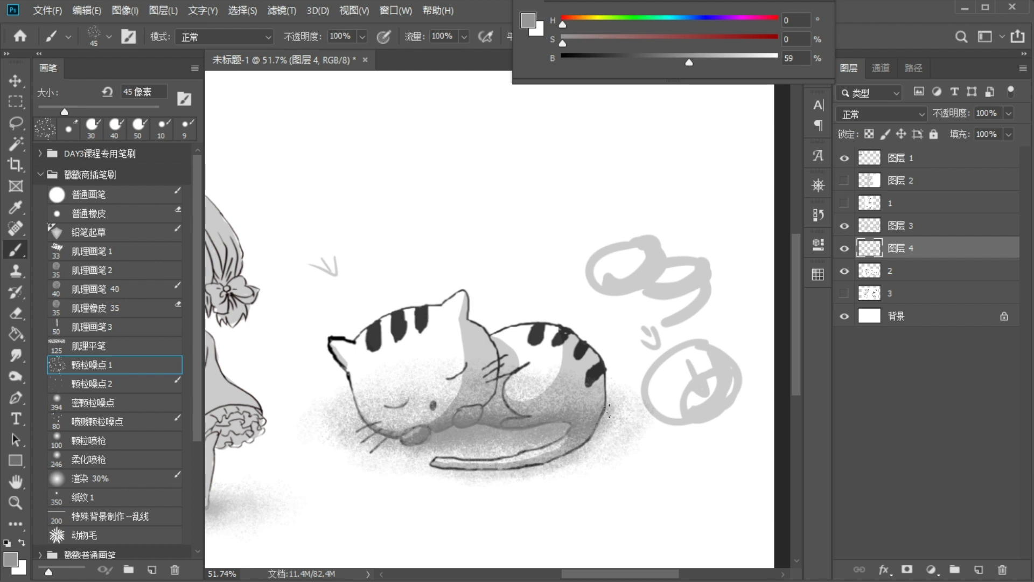
{"action": "key", "text": "bracketright"}
{"action": "key", "text": "bracketright"}
{"action": "key", "text": "bracketright"}
{"action": "key", "text": "bracketright"}
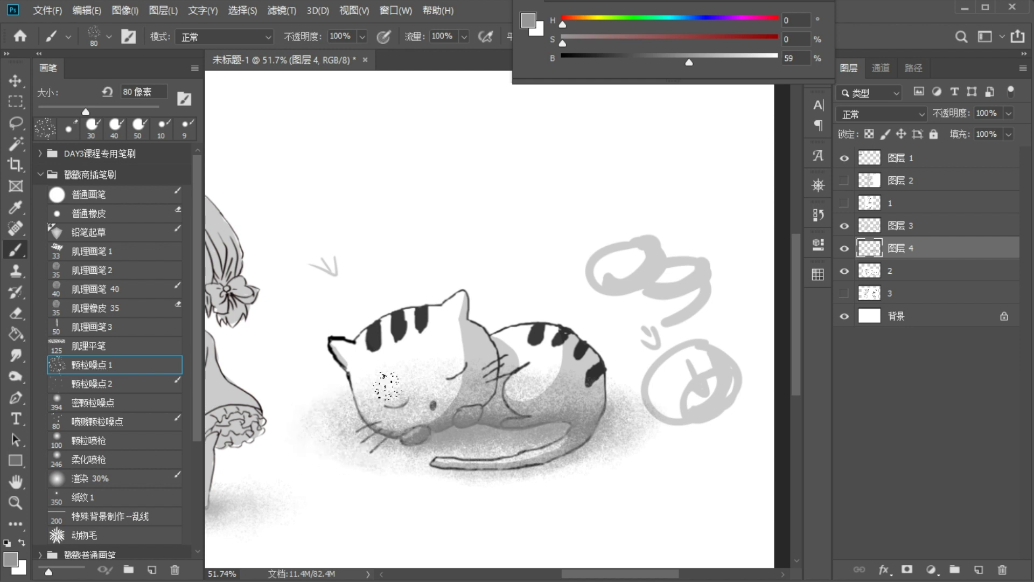
- Erase the shadow grain over the cat's head, body and tail with the 普通橡皮 eraser at sizes 50 and 25
{"action": "left_click", "coordinate": [111, 213]}
{"action": "mouse_move", "coordinate": [376, 385]}
{"action": "left_mouse_down"}
{"action": "mouse_move", "coordinate": [407, 420]}
{"action": "mouse_move", "coordinate": [406, 397]}
{"action": "mouse_move", "coordinate": [412, 408]}
{"action": "mouse_move", "coordinate": [424, 403]}
{"action": "mouse_move", "coordinate": [406, 405]}
{"action": "mouse_move", "coordinate": [382, 381]}
{"action": "mouse_move", "coordinate": [376, 390]}
{"action": "mouse_move", "coordinate": [394, 423]}
{"action": "mouse_move", "coordinate": [417, 436]}
{"action": "mouse_move", "coordinate": [446, 418]}
{"action": "mouse_move", "coordinate": [423, 429]}
{"action": "mouse_move", "coordinate": [444, 375]}
{"action": "mouse_move", "coordinate": [434, 396]}
{"action": "mouse_move", "coordinate": [446, 409]}
{"action": "mouse_move", "coordinate": [475, 398]}
{"action": "mouse_move", "coordinate": [454, 411]}
{"action": "mouse_move", "coordinate": [476, 409]}
{"action": "mouse_move", "coordinate": [479, 397]}
{"action": "mouse_move", "coordinate": [505, 398]}
{"action": "mouse_move", "coordinate": [476, 411]}
{"action": "mouse_move", "coordinate": [521, 405]}
{"action": "mouse_move", "coordinate": [526, 388]}
{"action": "mouse_move", "coordinate": [474, 386]}
{"action": "mouse_move", "coordinate": [528, 415]}
{"action": "mouse_move", "coordinate": [510, 418]}
{"action": "mouse_move", "coordinate": [561, 408]}
{"action": "mouse_move", "coordinate": [563, 375]}
{"action": "mouse_move", "coordinate": [555, 398]}
{"action": "mouse_move", "coordinate": [594, 383]}
{"action": "left_mouse_up"}
{"action": "key", "text": "bracketright"}
{"action": "key", "text": "bracketright"}
{"action": "key", "text": "bracketright"}
{"action": "key", "text": "bracketright"}
{"action": "key", "text": "bracketright"}
{"action": "key", "text": "bracketright"}
{"action": "key", "text": "bracketright"}
{"action": "key", "text": "bracketleft"}
{"action": "key", "text": "bracketleft"}
{"action": "key", "text": "bracketleft"}
{"action": "key", "text": "bracketleft"}
{"action": "key", "text": "bracketleft"}
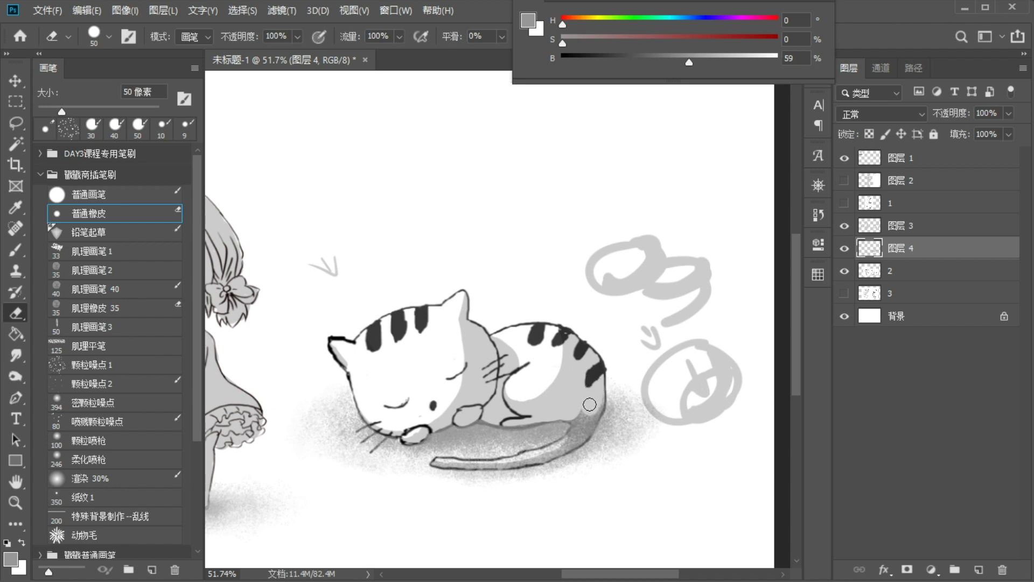
{"action": "mouse_move", "coordinate": [576, 408]}
{"action": "left_mouse_down"}
{"action": "mouse_move", "coordinate": [601, 396]}
{"action": "mouse_move", "coordinate": [564, 442]}
{"action": "left_mouse_up"}
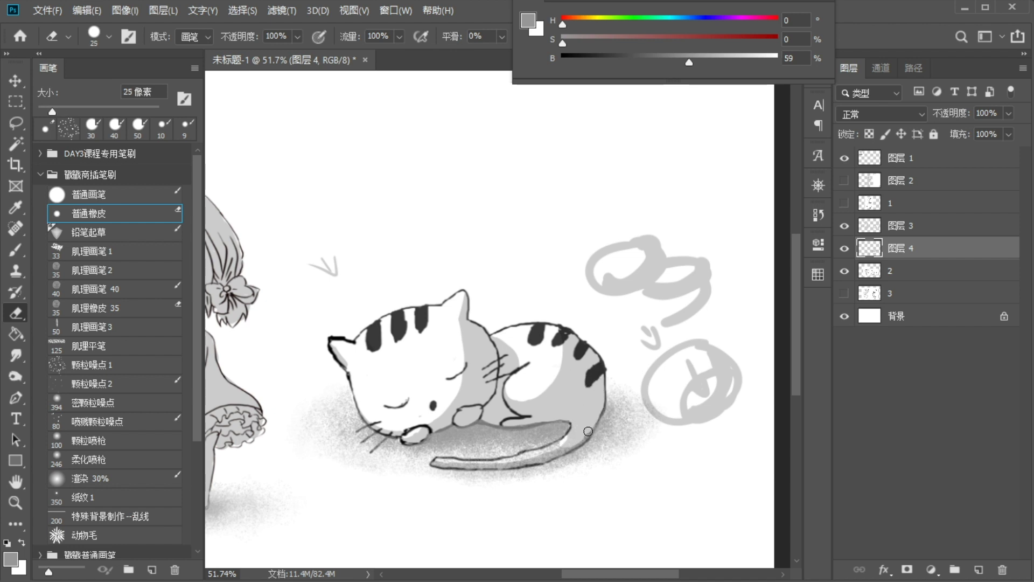
{"action": "mouse_move", "coordinate": [452, 459]}
{"action": "left_mouse_down"}
{"action": "mouse_move", "coordinate": [542, 455]}
{"action": "mouse_move", "coordinate": [505, 467]}
{"action": "mouse_move", "coordinate": [570, 442]}
{"action": "mouse_move", "coordinate": [497, 463]}
{"action": "left_mouse_up"}
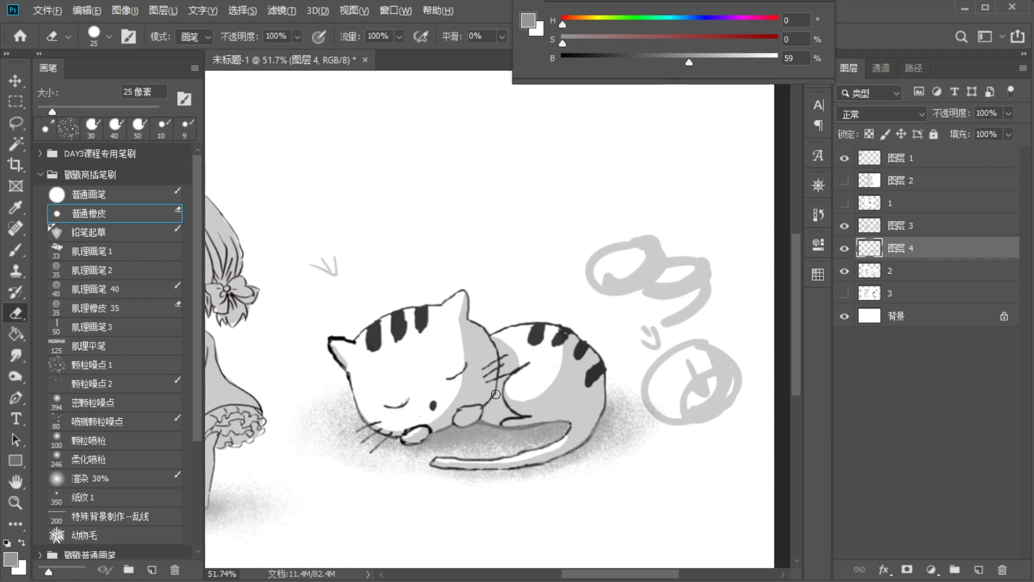
- Set the blend mode of the ground shadow layer 图层 4 to Multiply (正片叠底)
{"action": "scroll", "coordinate": [496, 394], "scroll_direction": "down", "scroll_amount": 2}
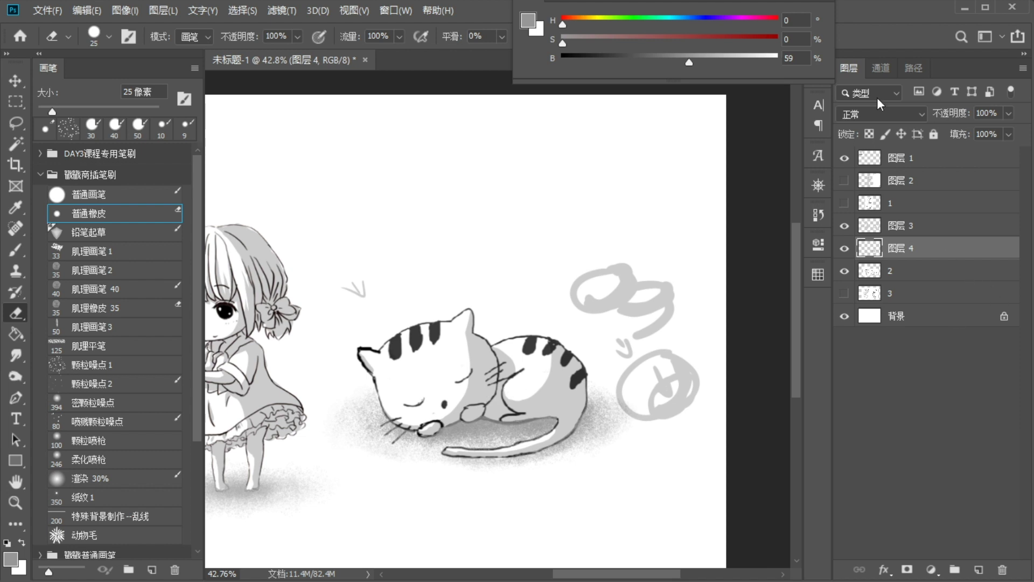
{"action": "left_click", "coordinate": [880, 112]}
{"action": "left_click", "coordinate": [878, 173]}
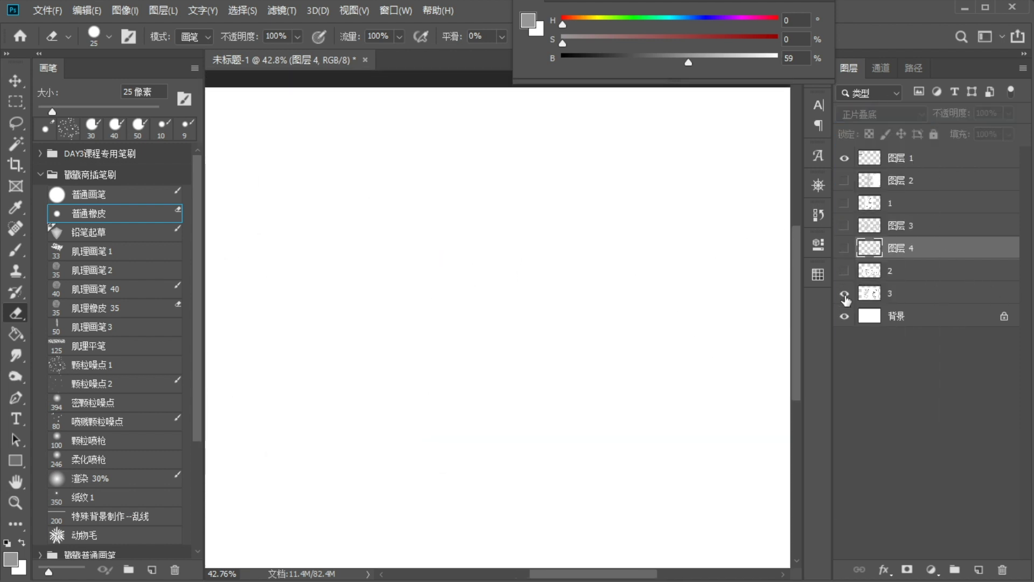
- Switch to the lion-dance line drawing on layer 3 and add a new layer above it
{"action": "scroll", "coordinate": [437, 262], "scroll_direction": "up", "scroll_amount": 3}
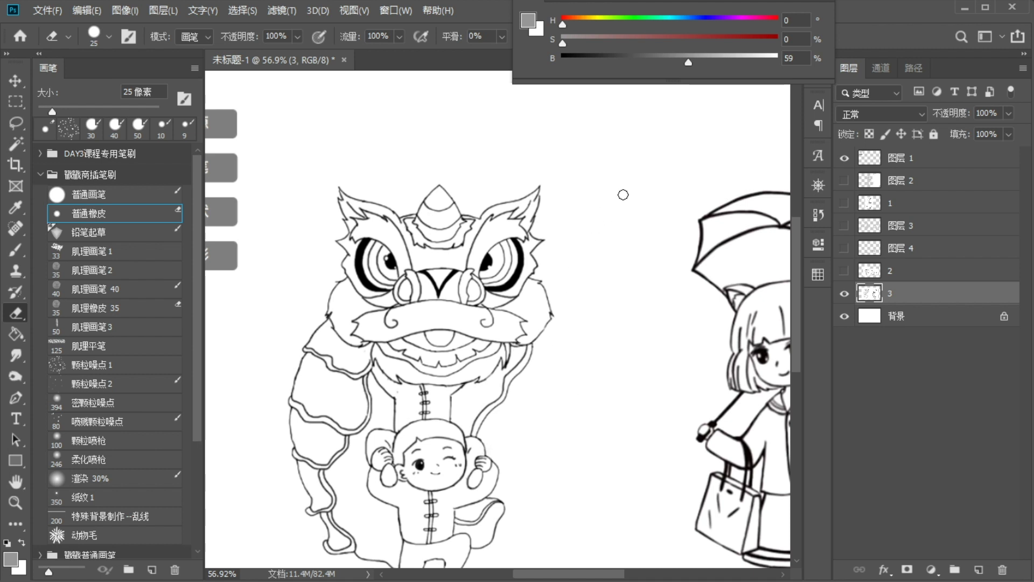
{"action": "left_click", "coordinate": [979, 569]}
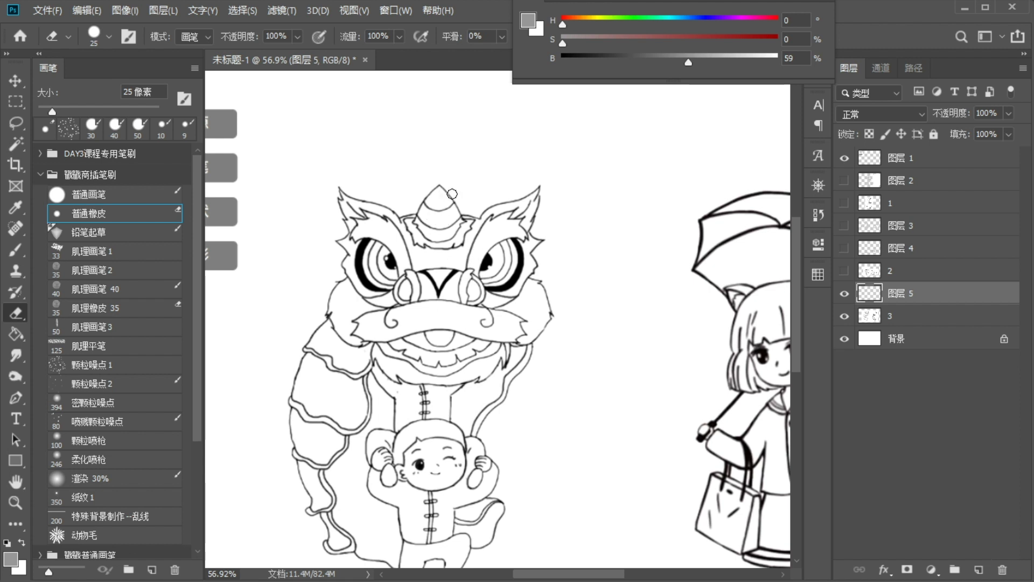
- Choose the 普通画笔 brush with 80% brightness grey and set 图层 5 to Multiply (正片叠底), discarding the trial stroke
{"action": "left_click", "coordinate": [727, 61]}
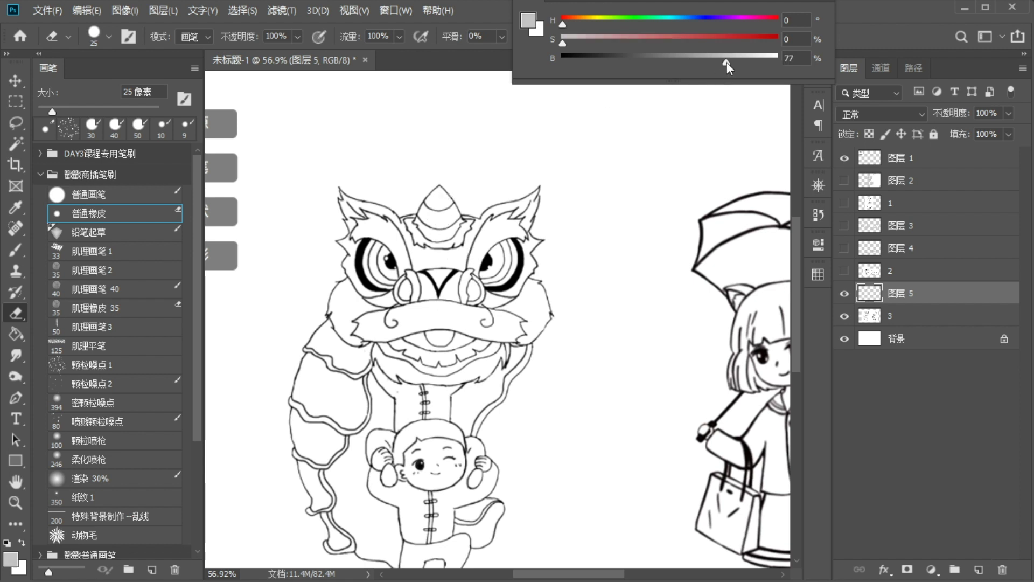
{"action": "left_click", "coordinate": [148, 195]}
{"action": "left_click_drag", "start_coordinate": [415, 220], "coordinate": [392, 319]}
{"action": "key", "text": "ctrl+z"}
{"action": "left_click", "coordinate": [883, 115]}
{"action": "left_click", "coordinate": [863, 174]}
- Shade the left half of the lion's head and the cape lining beside the boy at brush size 80
{"action": "mouse_move", "coordinate": [411, 224]}
{"action": "left_mouse_down"}
{"action": "mouse_move", "coordinate": [433, 371]}
{"action": "mouse_move", "coordinate": [458, 371]}
{"action": "left_mouse_up"}
{"action": "mouse_move", "coordinate": [401, 353]}
{"action": "left_mouse_down"}
{"action": "mouse_move", "coordinate": [428, 370]}
{"action": "mouse_move", "coordinate": [388, 313]}
{"action": "mouse_move", "coordinate": [400, 242]}
{"action": "mouse_move", "coordinate": [377, 342]}
{"action": "mouse_move", "coordinate": [391, 261]}
{"action": "mouse_move", "coordinate": [363, 300]}
{"action": "mouse_move", "coordinate": [393, 230]}
{"action": "mouse_move", "coordinate": [361, 313]}
{"action": "mouse_move", "coordinate": [381, 246]}
{"action": "mouse_move", "coordinate": [353, 209]}
{"action": "mouse_move", "coordinate": [391, 223]}
{"action": "mouse_move", "coordinate": [370, 263]}
{"action": "mouse_move", "coordinate": [386, 216]}
{"action": "mouse_move", "coordinate": [364, 260]}
{"action": "left_mouse_up"}
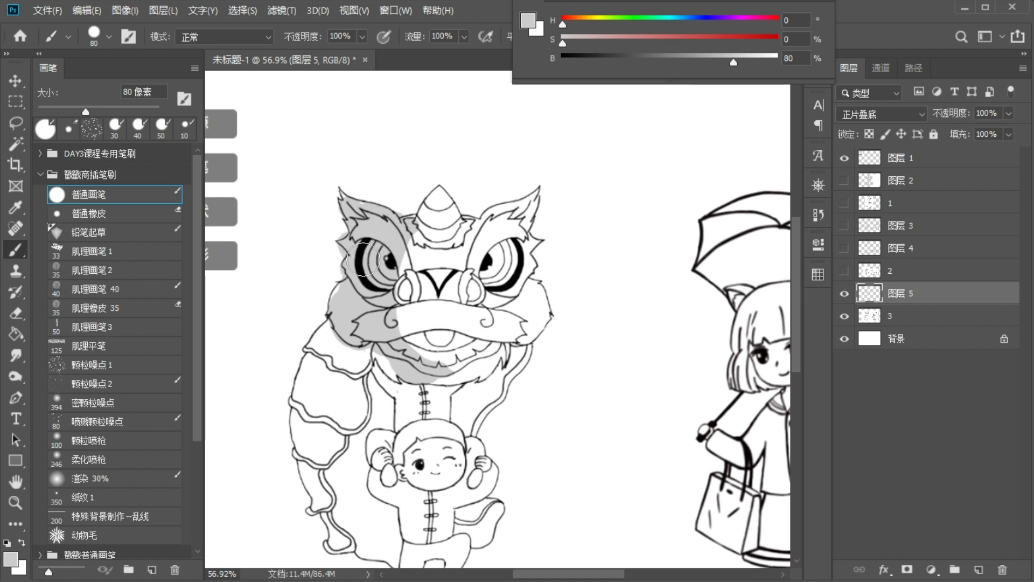
{"action": "mouse_move", "coordinate": [379, 316]}
{"action": "left_mouse_down"}
{"action": "mouse_move", "coordinate": [437, 358]}
{"action": "mouse_move", "coordinate": [439, 377]}
{"action": "mouse_move", "coordinate": [381, 378]}
{"action": "mouse_move", "coordinate": [384, 425]}
{"action": "mouse_move", "coordinate": [339, 474]}
{"action": "mouse_move", "coordinate": [345, 495]}
{"action": "mouse_move", "coordinate": [382, 519]}
{"action": "mouse_move", "coordinate": [358, 535]}
{"action": "mouse_move", "coordinate": [342, 520]}
{"action": "mouse_move", "coordinate": [369, 541]}
{"action": "left_mouse_up"}
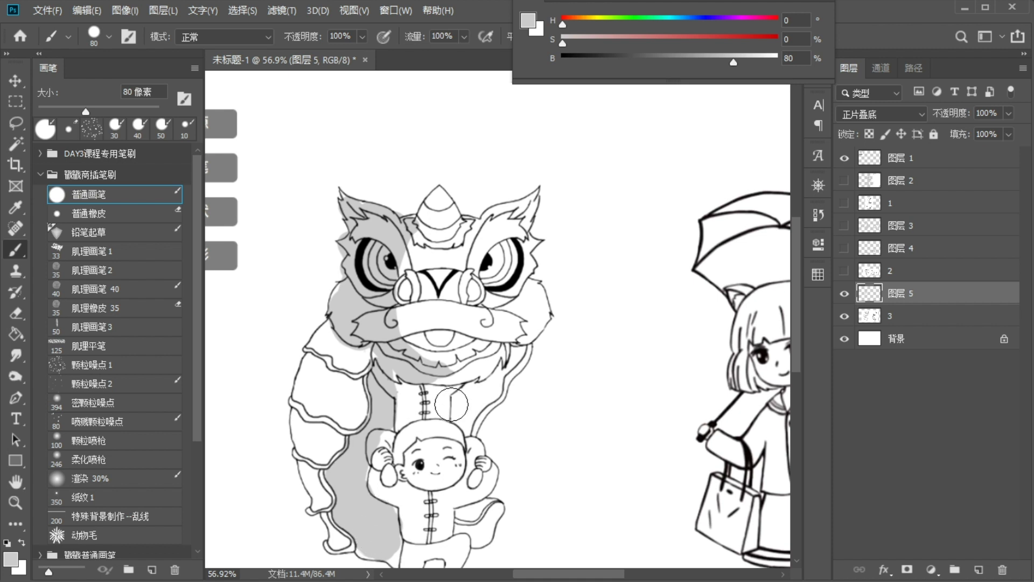
- Shade the cape lining on the boy's other side at brush size 50
{"action": "key", "text": "bracketleft"}
{"action": "key", "text": "bracketleft"}
{"action": "key", "text": "bracketleft"}
{"action": "mouse_move", "coordinate": [463, 396]}
{"action": "left_mouse_down"}
{"action": "mouse_move", "coordinate": [461, 415]}
{"action": "mouse_move", "coordinate": [510, 363]}
{"action": "mouse_move", "coordinate": [466, 418]}
{"action": "mouse_move", "coordinate": [474, 421]}
{"action": "mouse_move", "coordinate": [454, 318]}
{"action": "left_mouse_up"}
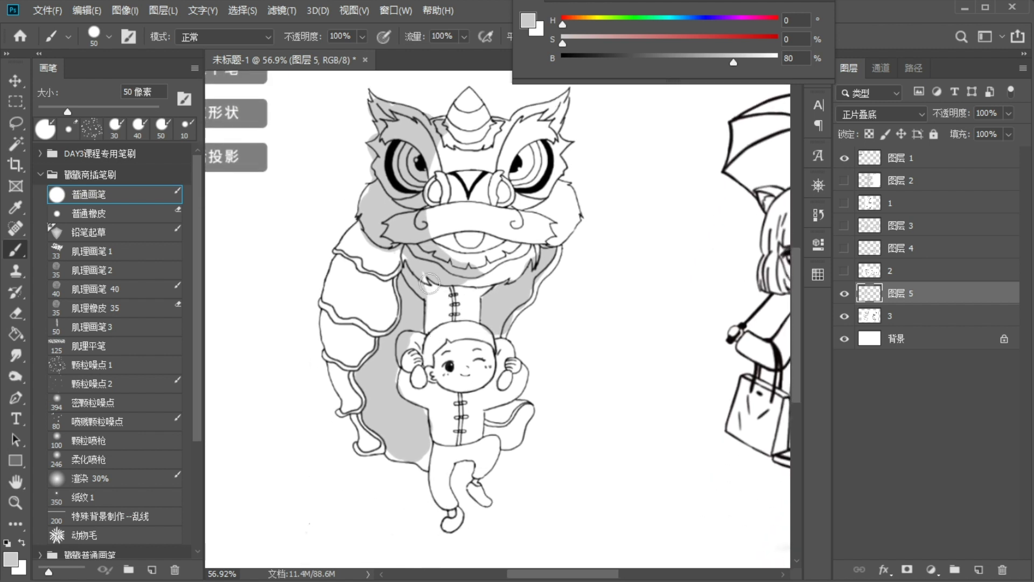
- Undo the oversized stroke near the boy and shade his neck area, cap and left cheek at brush size 25
{"action": "mouse_move", "coordinate": [417, 280]}
{"action": "left_mouse_down"}
{"action": "mouse_move", "coordinate": [457, 279]}
{"action": "mouse_move", "coordinate": [469, 296]}
{"action": "mouse_move", "coordinate": [446, 281]}
{"action": "mouse_move", "coordinate": [499, 284]}
{"action": "mouse_move", "coordinate": [419, 289]}
{"action": "mouse_move", "coordinate": [468, 294]}
{"action": "mouse_move", "coordinate": [435, 298]}
{"action": "mouse_move", "coordinate": [429, 312]}
{"action": "mouse_move", "coordinate": [444, 293]}
{"action": "mouse_move", "coordinate": [459, 381]}
{"action": "mouse_move", "coordinate": [472, 382]}
{"action": "mouse_move", "coordinate": [463, 372]}
{"action": "mouse_move", "coordinate": [483, 381]}
{"action": "mouse_move", "coordinate": [434, 351]}
{"action": "mouse_move", "coordinate": [443, 328]}
{"action": "mouse_move", "coordinate": [432, 355]}
{"action": "mouse_move", "coordinate": [444, 377]}
{"action": "mouse_move", "coordinate": [473, 382]}
{"action": "mouse_move", "coordinate": [418, 368]}
{"action": "mouse_move", "coordinate": [413, 382]}
{"action": "mouse_move", "coordinate": [405, 356]}
{"action": "mouse_move", "coordinate": [426, 386]}
{"action": "left_mouse_up"}
{"action": "key", "text": "ctrl+z"}
{"action": "key", "text": "bracketleft"}
{"action": "key", "text": "bracketleft"}
{"action": "key", "text": "bracketleft"}
{"action": "key", "text": "bracketleft"}
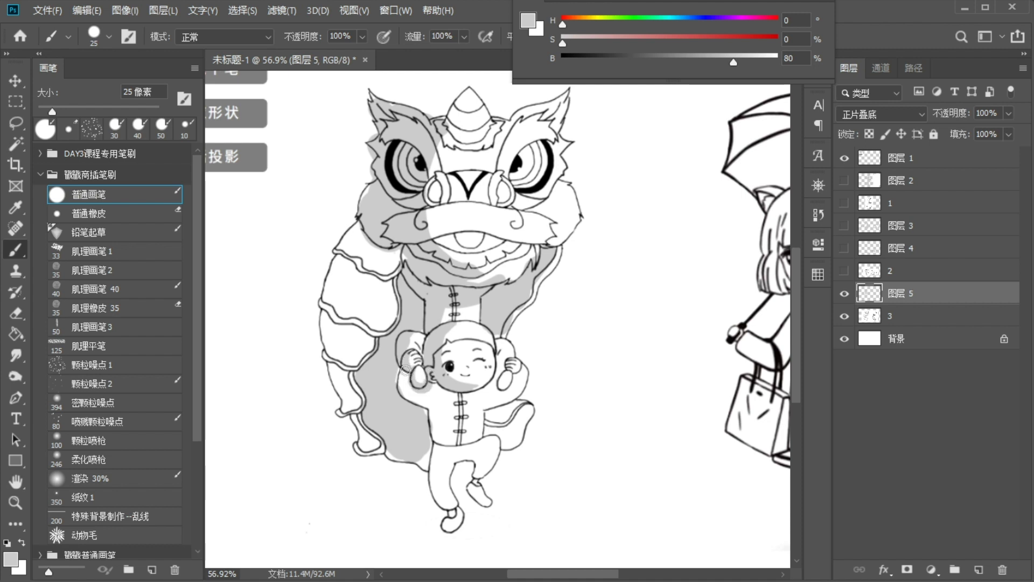
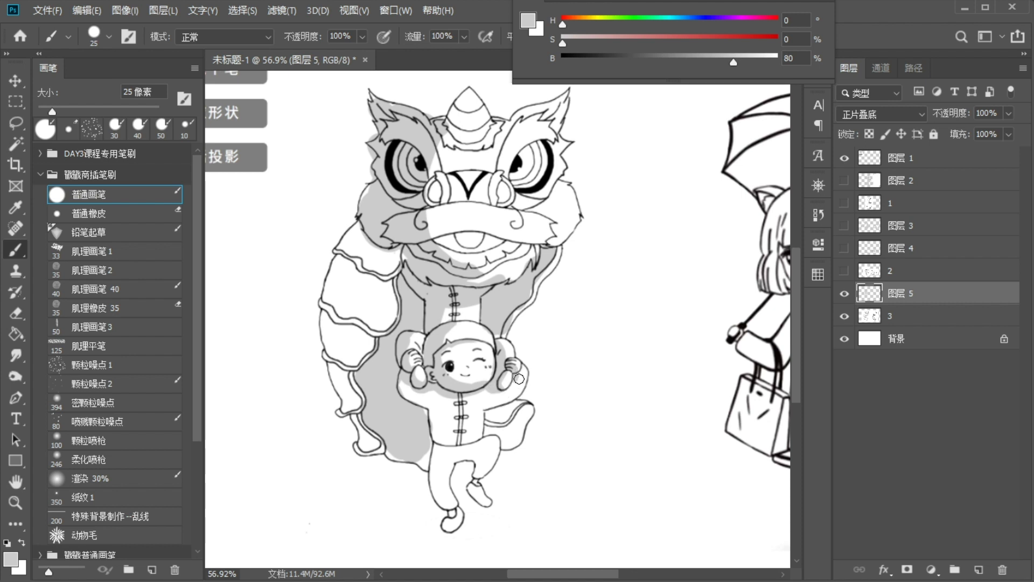
- Draw a light-direction arrow beside the boy and shade his arms, jacket and trousers with the 80% grey
{"action": "left_click_drag", "start_coordinate": [567, 320], "coordinate": [534, 345]}
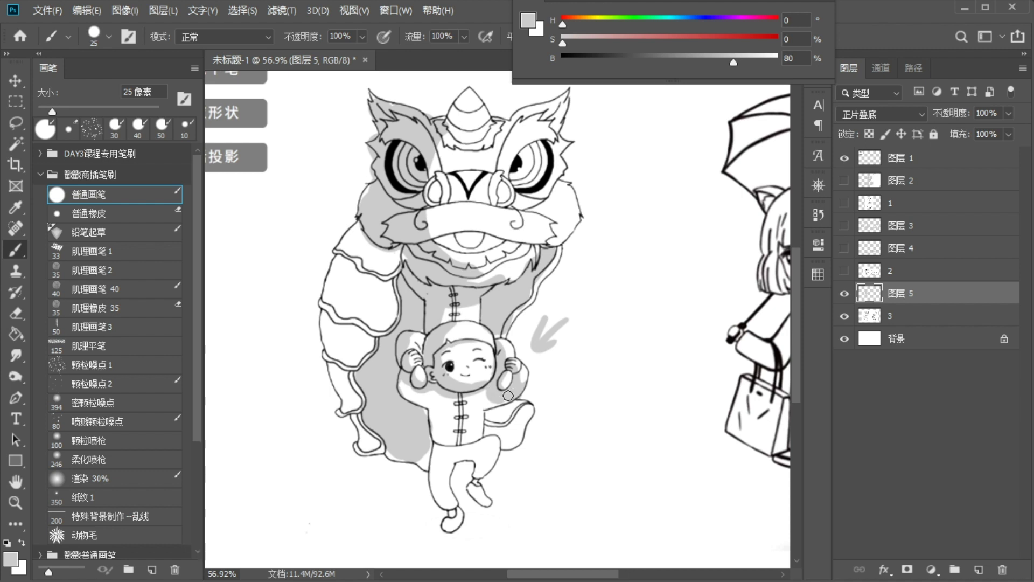
{"action": "left_click_drag", "start_coordinate": [484, 395], "coordinate": [422, 405]}
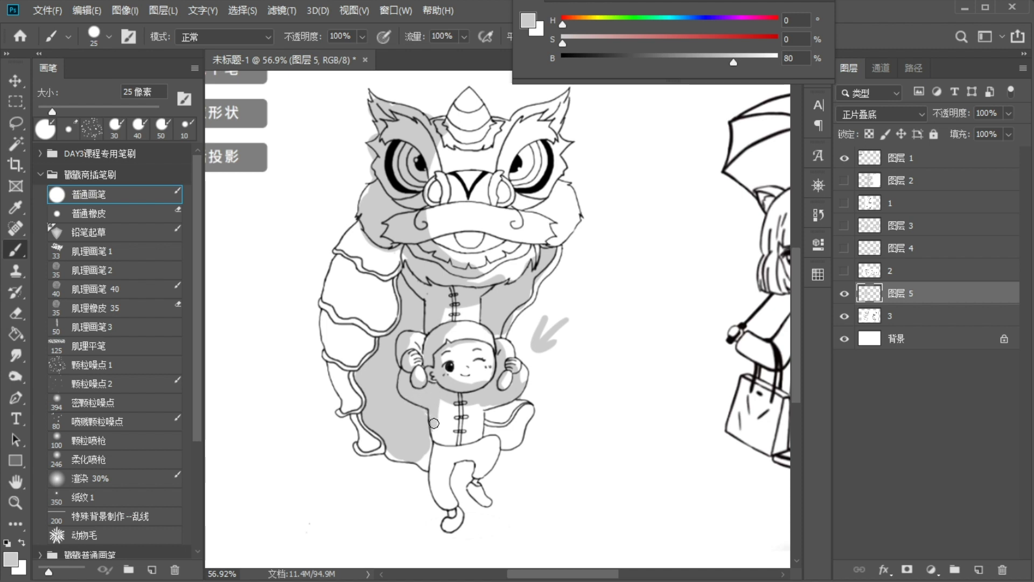
{"action": "mouse_move", "coordinate": [439, 417]}
{"action": "left_mouse_down"}
{"action": "mouse_move", "coordinate": [443, 440]}
{"action": "mouse_move", "coordinate": [479, 456]}
{"action": "left_mouse_up"}
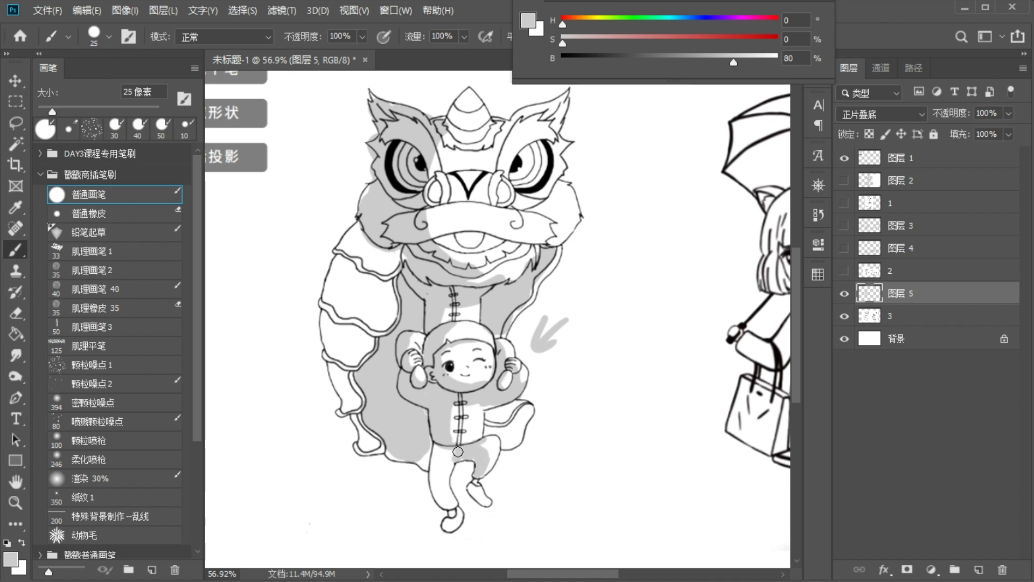
{"action": "mouse_move", "coordinate": [440, 445]}
{"action": "left_mouse_down"}
{"action": "mouse_move", "coordinate": [449, 508]}
{"action": "mouse_move", "coordinate": [444, 481]}
{"action": "left_mouse_up"}
- Refine the trouser shadow shapes by alternating sampled white and 80% grey, and shade the boy's shoes
{"action": "left_click", "coordinate": [446, 473], "text": "alt"}
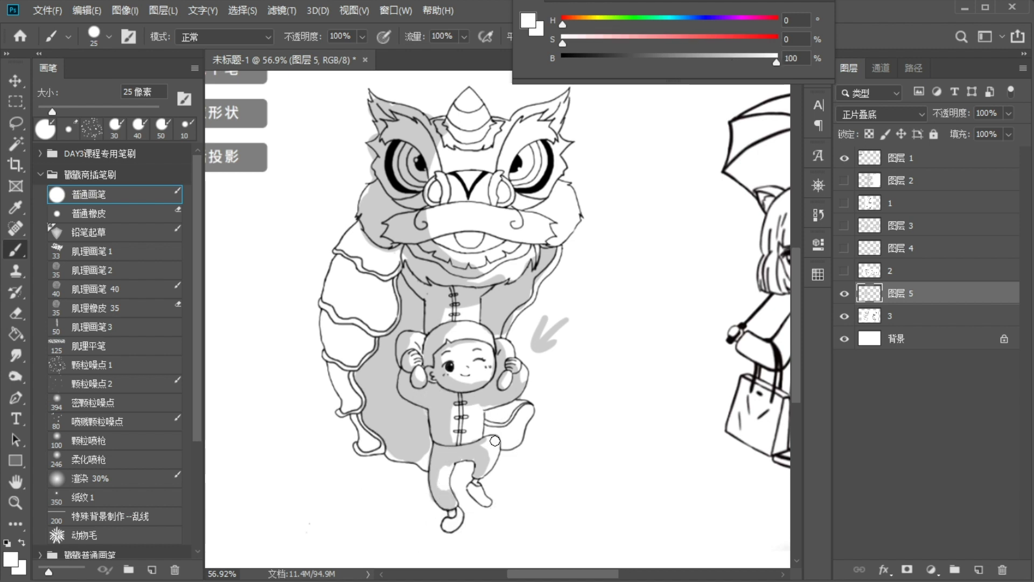
{"action": "left_click", "coordinate": [481, 470], "text": "alt"}
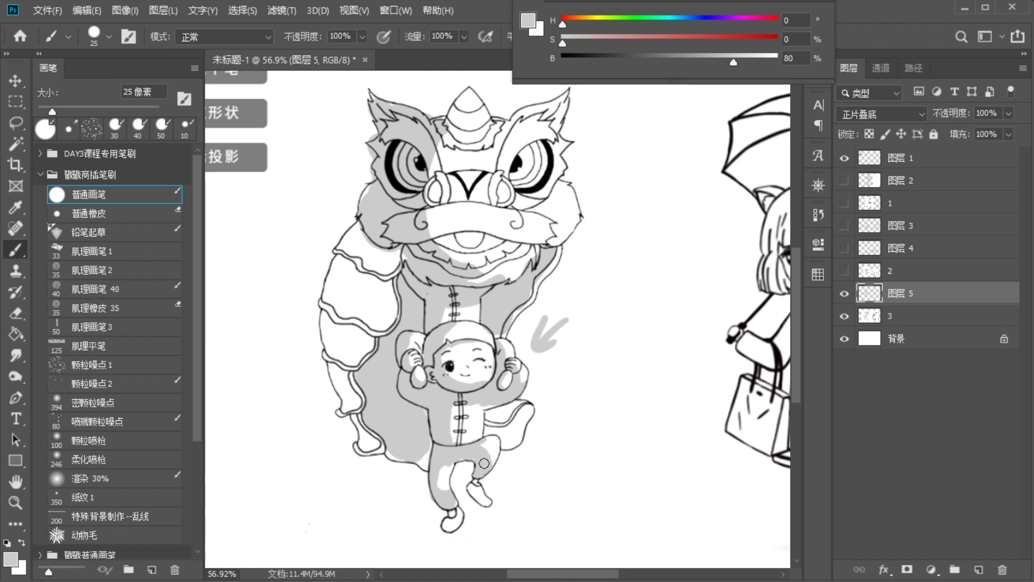
{"action": "left_click", "coordinate": [495, 438], "text": "alt"}
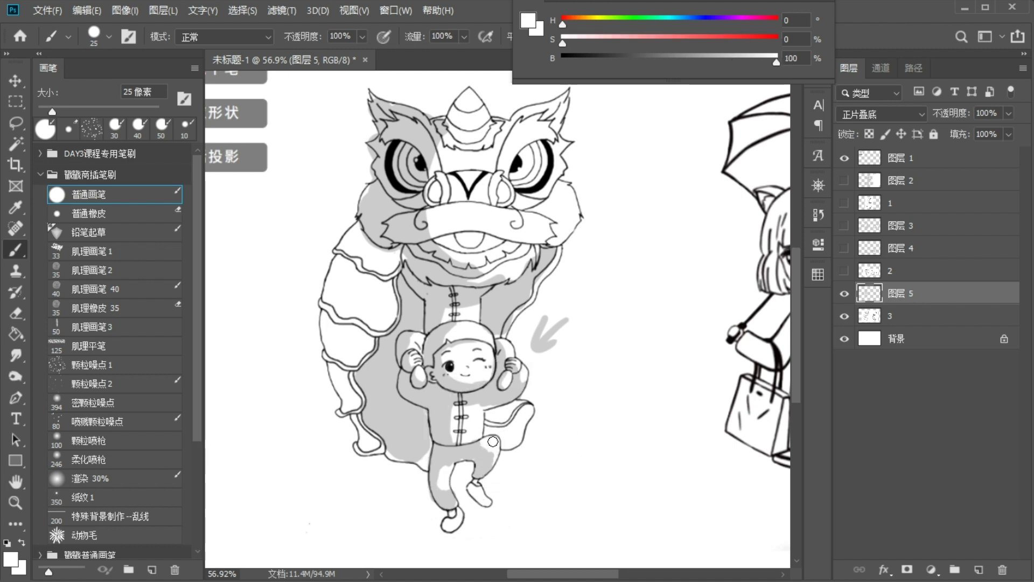
{"action": "left_click", "coordinate": [490, 455], "text": "alt"}
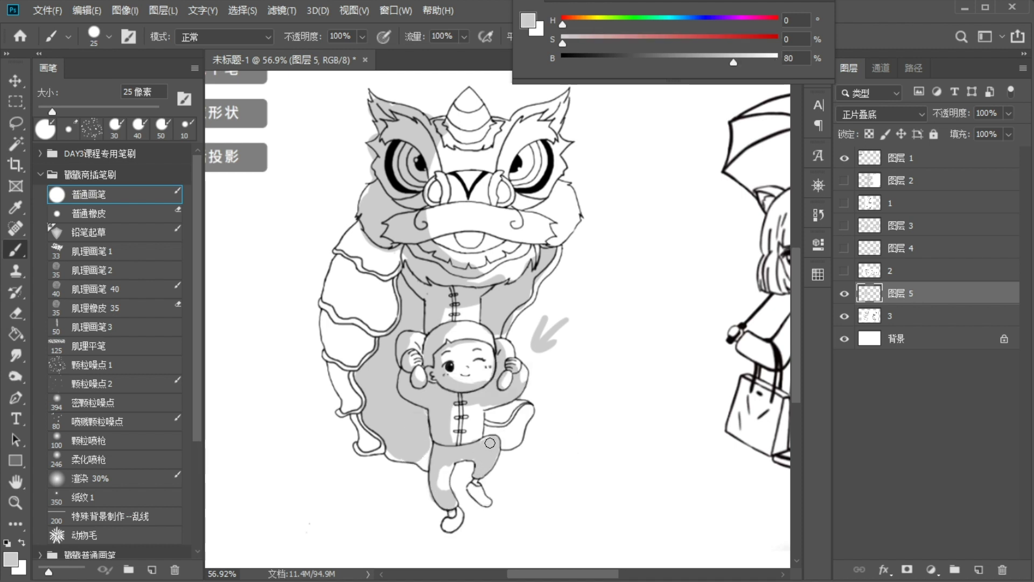
{"action": "left_click", "coordinate": [478, 434], "text": "alt"}
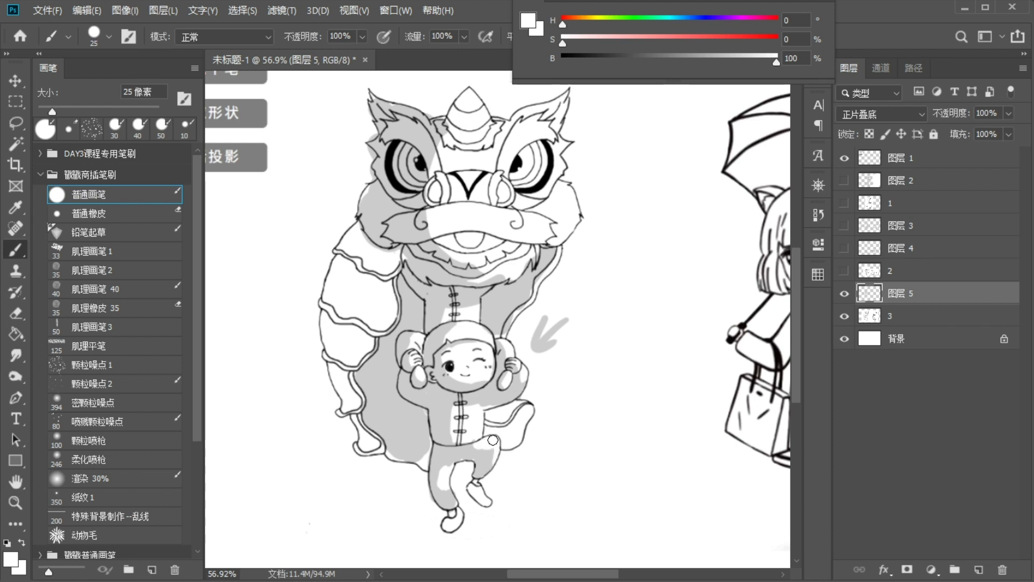
{"action": "left_click", "coordinate": [474, 456], "text": "alt"}
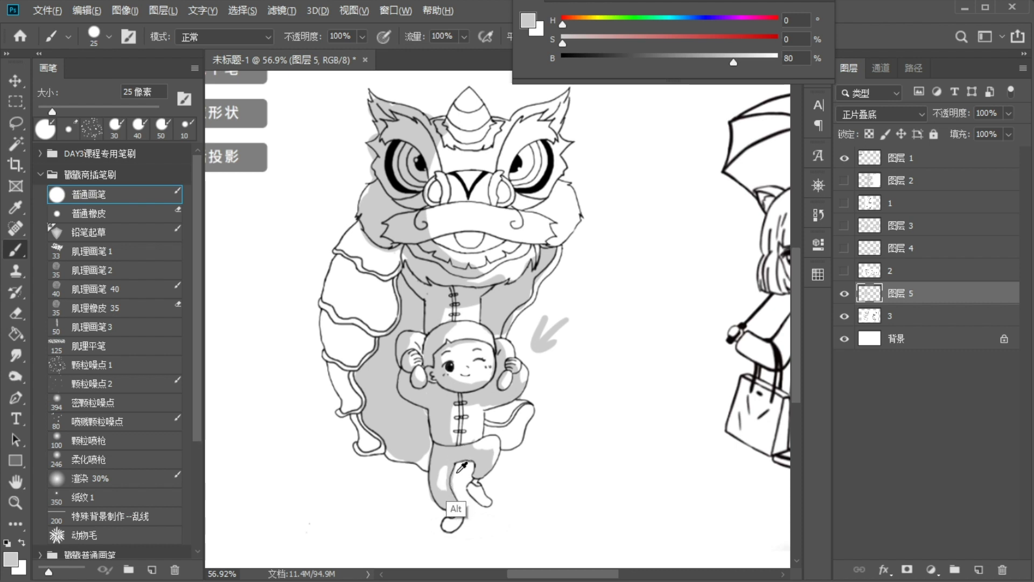
{"action": "mouse_move", "coordinate": [455, 511]}
{"action": "left_mouse_down"}
{"action": "mouse_move", "coordinate": [451, 521]}
{"action": "mouse_move", "coordinate": [478, 497]}
{"action": "left_mouse_up"}
{"action": "left_click_drag", "start_coordinate": [429, 431], "coordinate": [420, 467]}
- Fill the lion's layered body along the left side with 80% grey at brush size 50
{"action": "key", "text": "bracketright"}
{"action": "key", "text": "bracketright"}
{"action": "key", "text": "bracketright"}
{"action": "key", "text": "bracketright"}
{"action": "key", "text": "bracketright"}
{"action": "mouse_move", "coordinate": [397, 251]}
{"action": "left_mouse_down"}
{"action": "mouse_move", "coordinate": [385, 336]}
{"action": "mouse_move", "coordinate": [349, 294]}
{"action": "mouse_move", "coordinate": [359, 239]}
{"action": "mouse_move", "coordinate": [334, 286]}
{"action": "mouse_move", "coordinate": [336, 323]}
{"action": "mouse_move", "coordinate": [357, 297]}
{"action": "mouse_move", "coordinate": [344, 386]}
{"action": "mouse_move", "coordinate": [339, 376]}
{"action": "mouse_move", "coordinate": [386, 450]}
{"action": "left_mouse_up"}
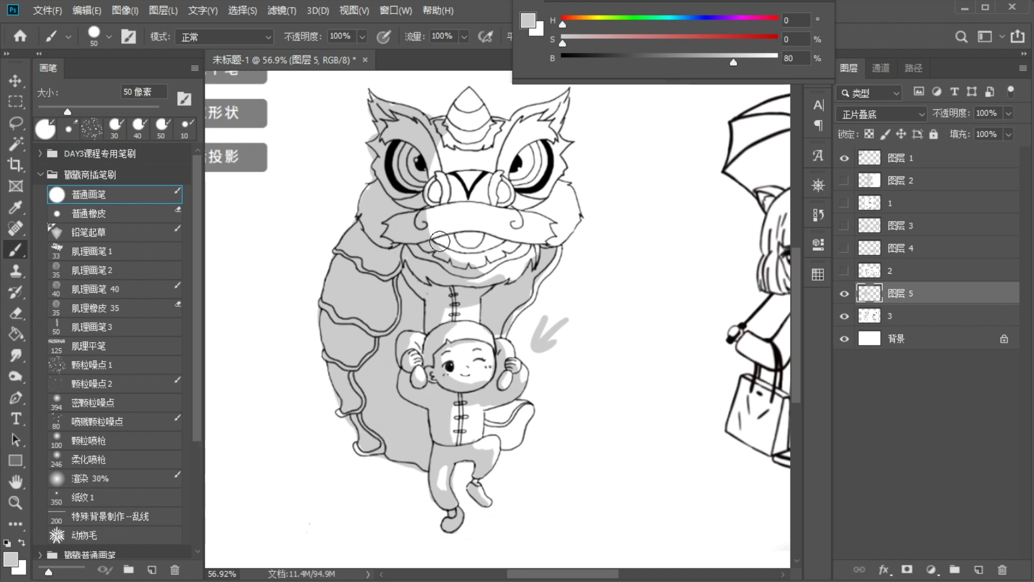
- Darken the cape lining on both sides of the boy and under the lion's jaw with 72% brightness grey
{"action": "left_click_drag", "start_coordinate": [722, 62], "coordinate": [717, 62]}
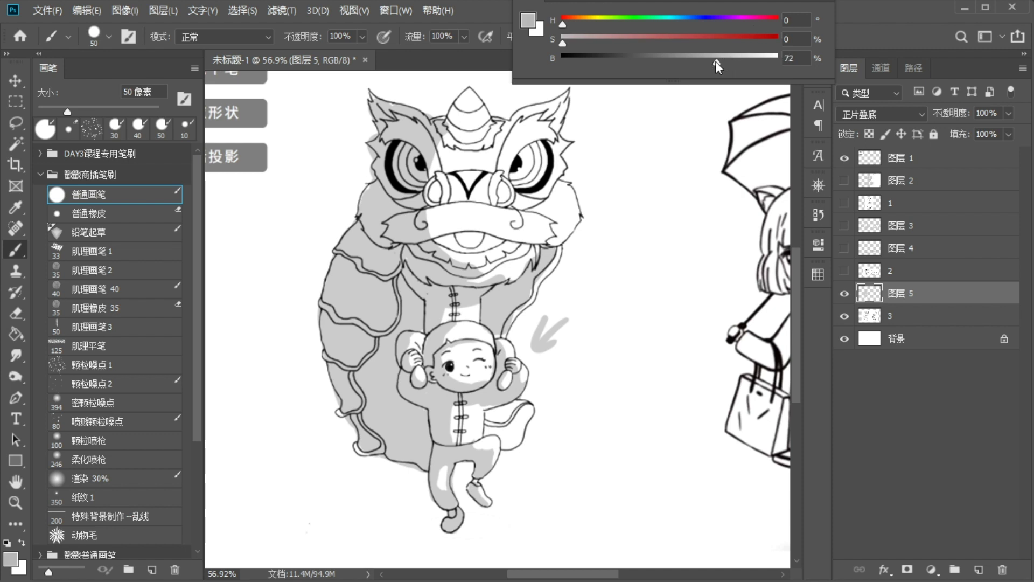
{"action": "mouse_move", "coordinate": [403, 295]}
{"action": "left_mouse_down"}
{"action": "mouse_move", "coordinate": [424, 312]}
{"action": "mouse_move", "coordinate": [408, 293]}
{"action": "mouse_move", "coordinate": [416, 325]}
{"action": "mouse_move", "coordinate": [408, 292]}
{"action": "mouse_move", "coordinate": [376, 378]}
{"action": "mouse_move", "coordinate": [364, 374]}
{"action": "mouse_move", "coordinate": [373, 384]}
{"action": "mouse_move", "coordinate": [392, 356]}
{"action": "mouse_move", "coordinate": [373, 398]}
{"action": "mouse_move", "coordinate": [378, 420]}
{"action": "mouse_move", "coordinate": [392, 403]}
{"action": "mouse_move", "coordinate": [408, 411]}
{"action": "mouse_move", "coordinate": [423, 434]}
{"action": "mouse_move", "coordinate": [405, 455]}
{"action": "mouse_move", "coordinate": [425, 461]}
{"action": "mouse_move", "coordinate": [372, 414]}
{"action": "left_mouse_up"}
{"action": "mouse_move", "coordinate": [491, 301]}
{"action": "left_mouse_down"}
{"action": "mouse_move", "coordinate": [501, 295]}
{"action": "mouse_move", "coordinate": [488, 316]}
{"action": "mouse_move", "coordinate": [498, 337]}
{"action": "mouse_move", "coordinate": [509, 299]}
{"action": "mouse_move", "coordinate": [547, 256]}
{"action": "mouse_move", "coordinate": [539, 266]}
{"action": "left_mouse_up"}
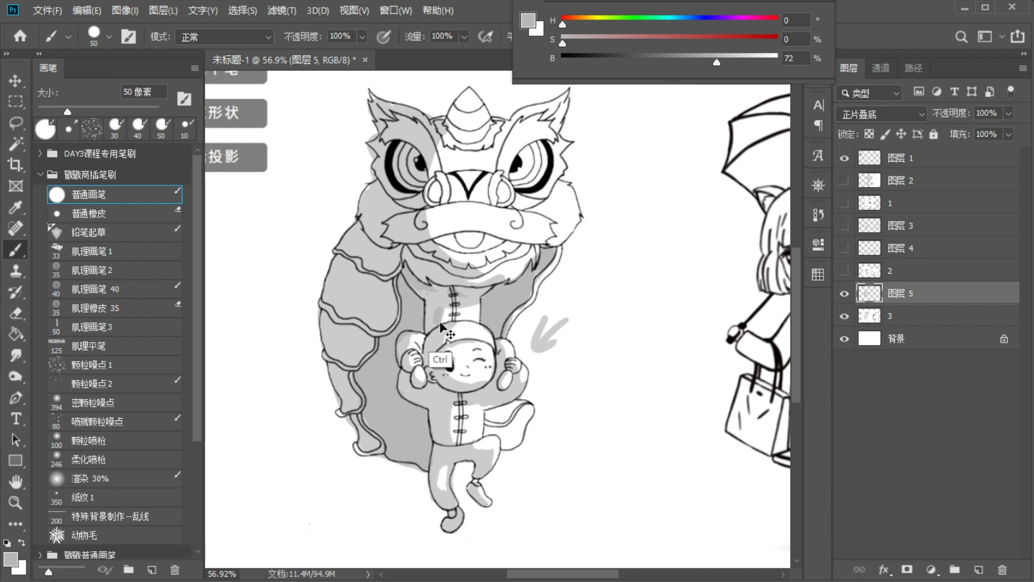
- Resample the 80% grey and shade the lion's horn and forehead tuft at brush size 20, marking the light direction with an arrow
{"action": "key", "text": "alt"}
{"action": "left_click", "coordinate": [442, 300], "text": "alt"}
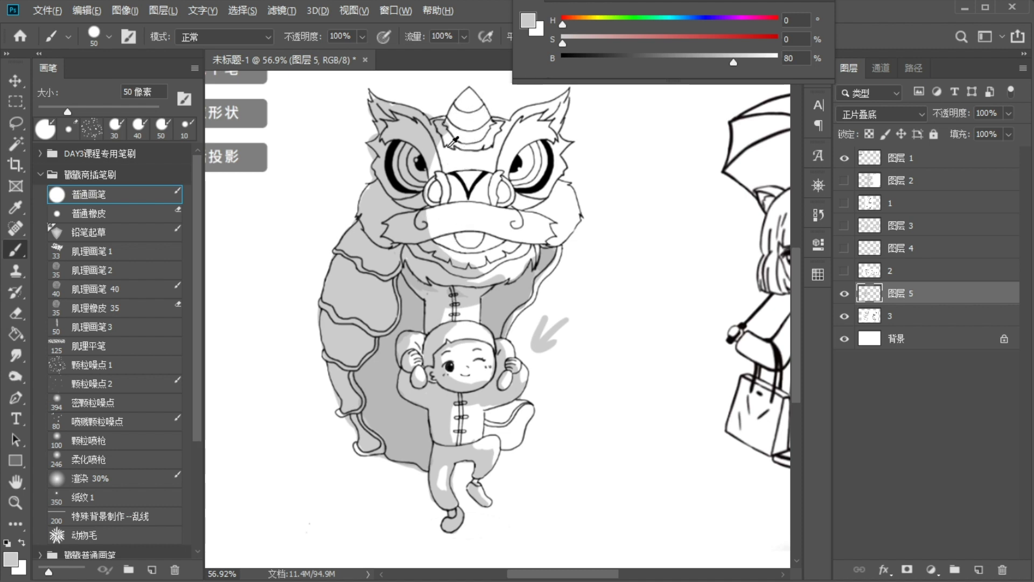
{"action": "scroll", "coordinate": [485, 148], "scroll_direction": "up", "scroll_amount": 2}
{"action": "left_click_drag", "start_coordinate": [485, 147], "coordinate": [500, 244]}
{"action": "scroll", "coordinate": [449, 209], "scroll_direction": "up", "scroll_amount": 1}
{"action": "scroll", "coordinate": [447, 212], "scroll_direction": "up", "scroll_amount": 1}
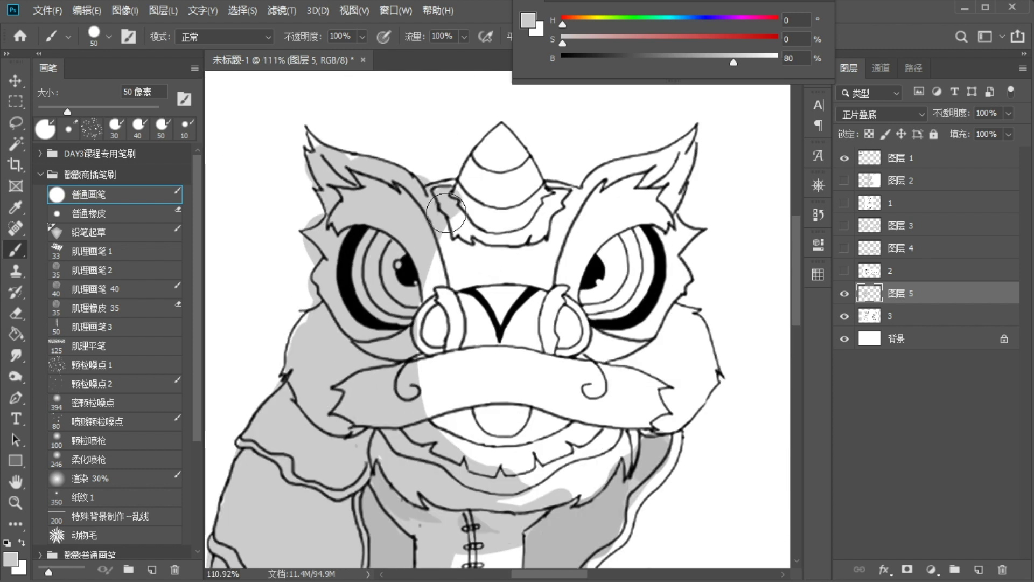
{"action": "key", "text": "bracketleft"}
{"action": "key", "text": "bracketleft"}
{"action": "key", "text": "bracketleft"}
{"action": "mouse_move", "coordinate": [504, 136]}
{"action": "left_mouse_down"}
{"action": "mouse_move", "coordinate": [467, 159]}
{"action": "mouse_move", "coordinate": [457, 254]}
{"action": "left_mouse_up"}
{"action": "mouse_move", "coordinate": [463, 181]}
{"action": "left_mouse_down"}
{"action": "mouse_move", "coordinate": [455, 242]}
{"action": "mouse_move", "coordinate": [468, 253]}
{"action": "left_mouse_up"}
{"action": "mouse_move", "coordinate": [465, 160]}
{"action": "left_mouse_down"}
{"action": "mouse_move", "coordinate": [439, 222]}
{"action": "mouse_move", "coordinate": [437, 190]}
{"action": "mouse_move", "coordinate": [441, 221]}
{"action": "left_mouse_up"}
{"action": "mouse_move", "coordinate": [580, 96]}
{"action": "left_mouse_down"}
{"action": "mouse_move", "coordinate": [550, 131]}
{"action": "mouse_move", "coordinate": [544, 102]}
{"action": "left_mouse_up"}
{"action": "left_click_drag", "start_coordinate": [463, 246], "coordinate": [486, 250]}
{"action": "mouse_move", "coordinate": [424, 215]}
{"action": "left_mouse_down"}
{"action": "mouse_move", "coordinate": [411, 252]}
{"action": "mouse_move", "coordinate": [434, 274]}
{"action": "mouse_move", "coordinate": [439, 244]}
{"action": "left_mouse_up"}
{"action": "mouse_move", "coordinate": [424, 207]}
{"action": "left_mouse_down"}
{"action": "mouse_move", "coordinate": [414, 239]}
{"action": "mouse_move", "coordinate": [432, 245]}
{"action": "mouse_move", "coordinate": [434, 259]}
{"action": "mouse_move", "coordinate": [466, 260]}
{"action": "mouse_move", "coordinate": [443, 269]}
{"action": "mouse_move", "coordinate": [512, 270]}
{"action": "mouse_move", "coordinate": [478, 283]}
{"action": "mouse_move", "coordinate": [466, 278]}
{"action": "mouse_move", "coordinate": [500, 273]}
{"action": "left_mouse_up"}
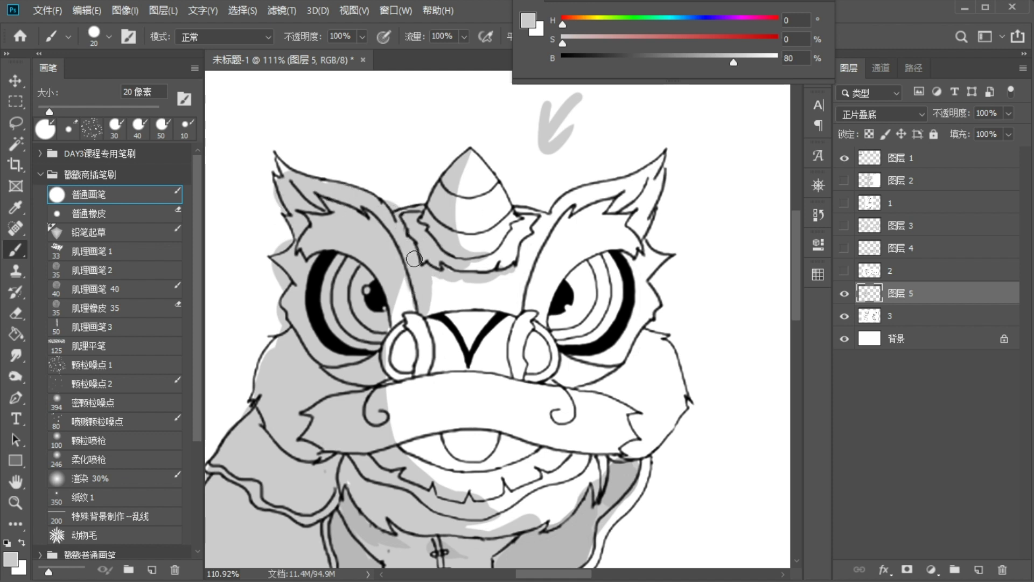
- Redraw the inner brow lines beside the lion's forehead on layer 3 in black at brush size 9
{"action": "left_click", "coordinate": [910, 315]}
{"action": "key", "text": "bracketleft"}
{"action": "key", "text": "bracketleft"}
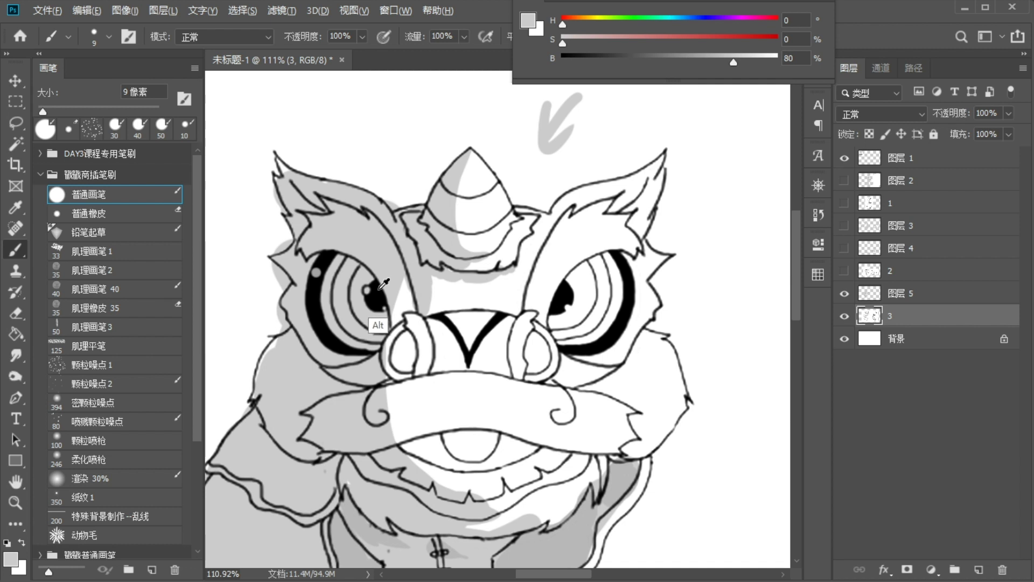
{"action": "key", "text": "d"}
{"action": "left_click_drag", "start_coordinate": [426, 281], "coordinate": [438, 296]}
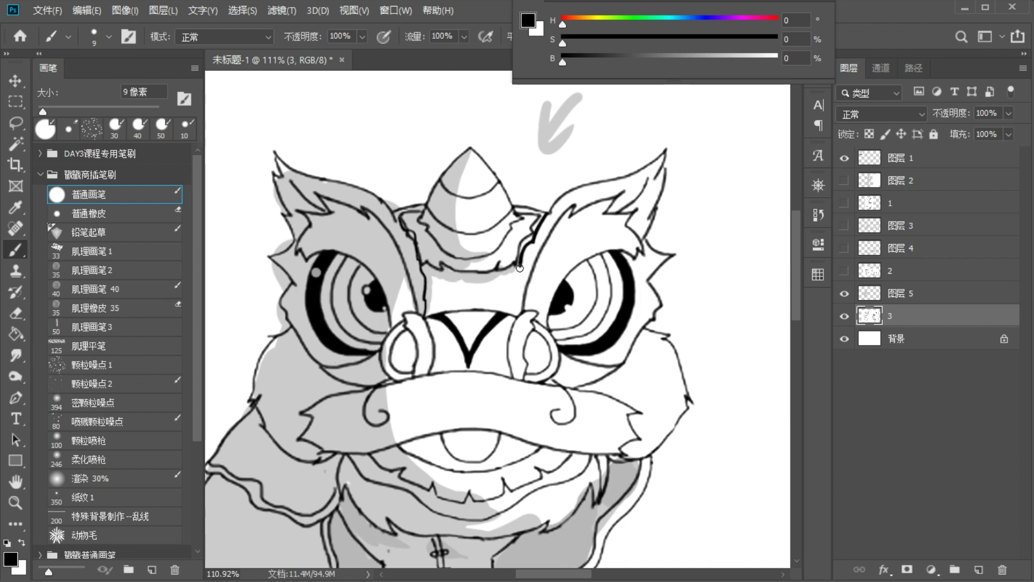
- Return to 图层 5 and clean up the left brow's inner edge with white and 80% grey at brush size 9
{"action": "key", "text": "alt+bracketright"}
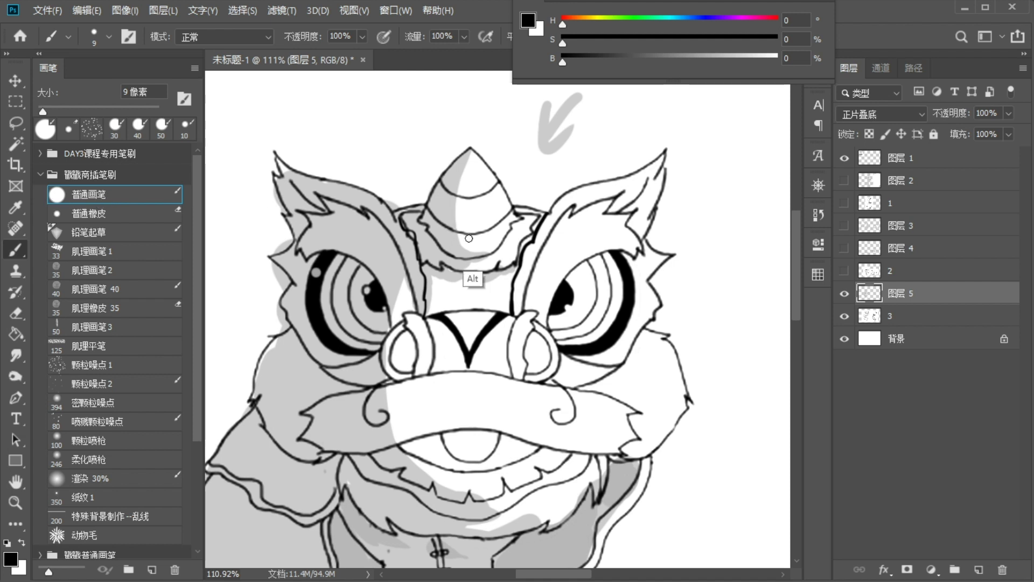
{"action": "key", "text": "x"}
{"action": "left_click_drag", "start_coordinate": [412, 247], "coordinate": [422, 282]}
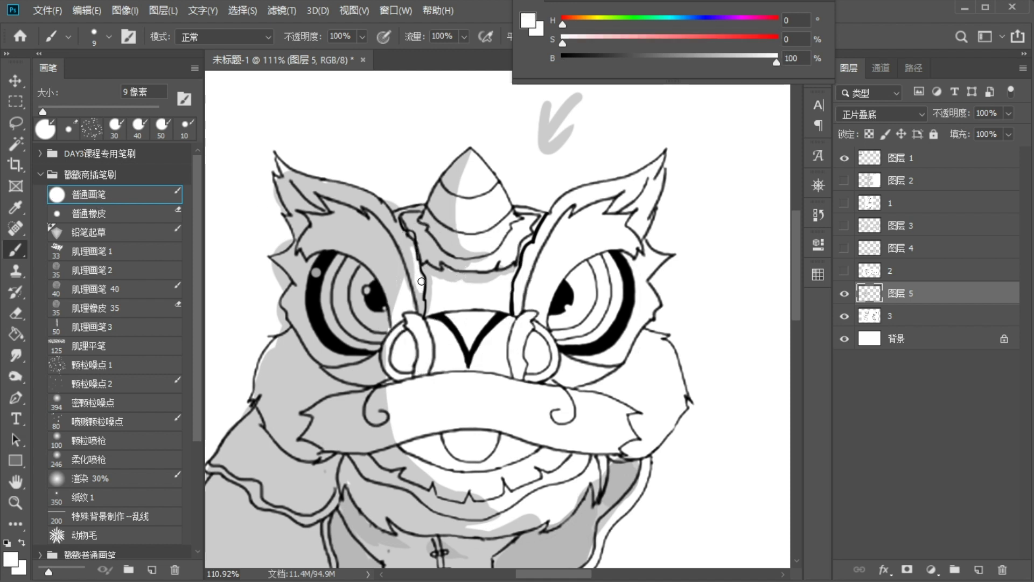
{"action": "left_click_drag", "start_coordinate": [416, 282], "coordinate": [419, 268]}
{"action": "left_click", "coordinate": [409, 260], "text": "alt"}
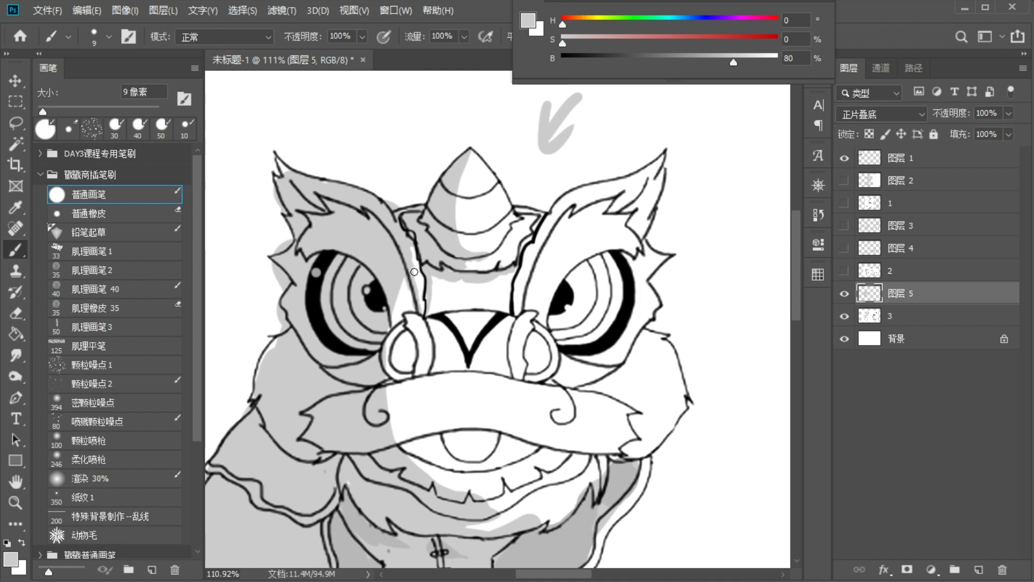
{"action": "left_click", "coordinate": [404, 288], "text": "alt"}
{"action": "left_click_drag", "start_coordinate": [405, 277], "coordinate": [398, 312]}
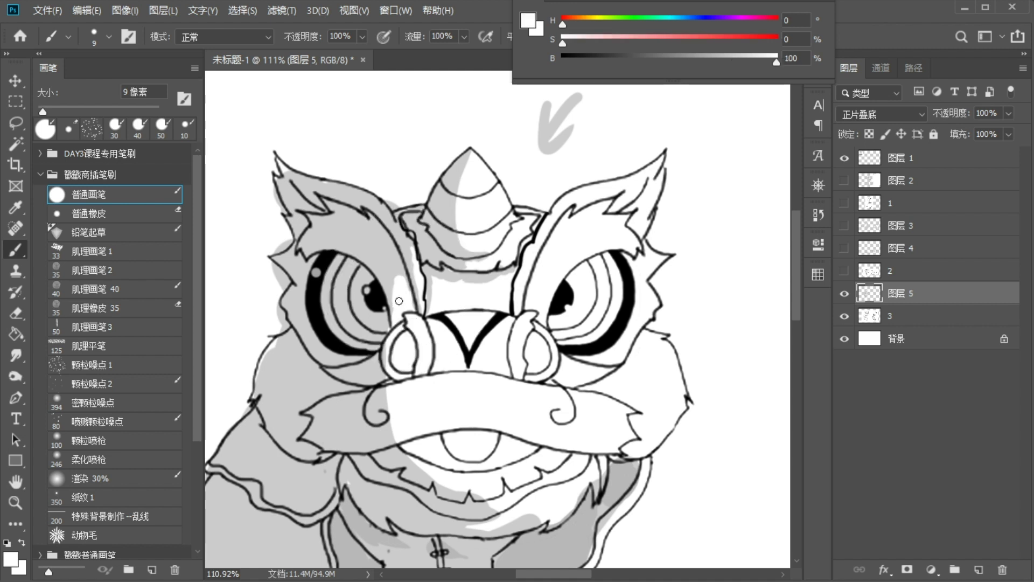
{"action": "left_click_drag", "start_coordinate": [399, 275], "coordinate": [404, 294]}
{"action": "left_click", "coordinate": [382, 273], "text": "alt"}
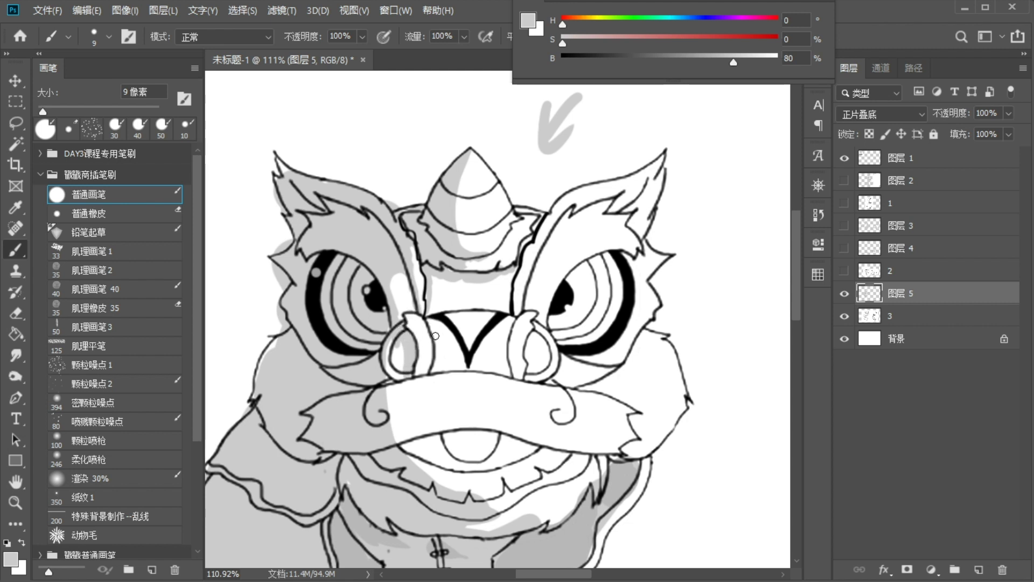
- Shade the lower part of the lion's nose bridge above the lip with 80% grey at brush size 20
{"action": "key", "text": "bracketright"}
{"action": "key", "text": "bracketright"}
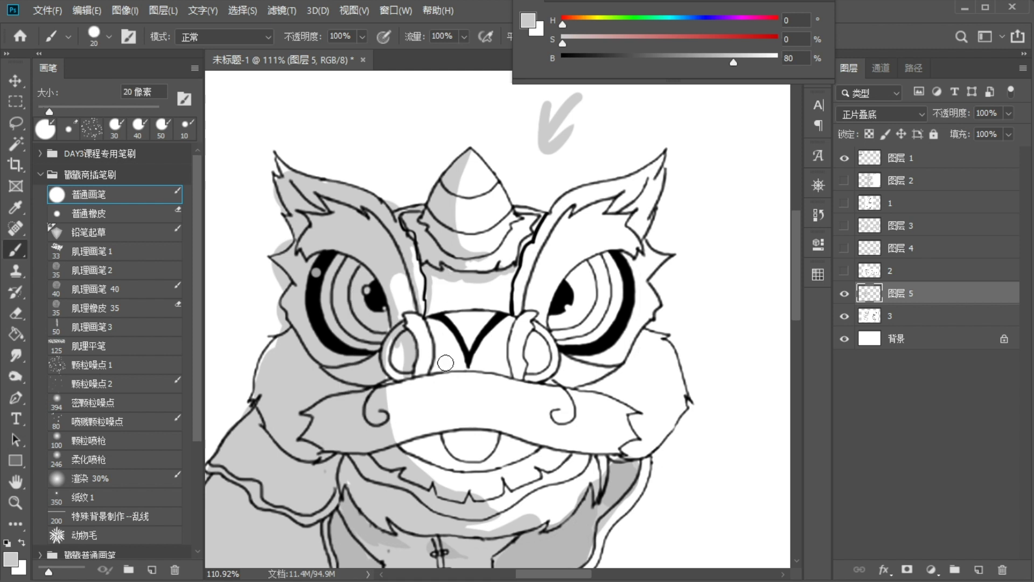
{"action": "mouse_move", "coordinate": [433, 367]}
{"action": "left_mouse_down"}
{"action": "mouse_move", "coordinate": [497, 374]}
{"action": "mouse_move", "coordinate": [456, 364]}
{"action": "mouse_move", "coordinate": [505, 366]}
{"action": "mouse_move", "coordinate": [409, 374]}
{"action": "mouse_move", "coordinate": [381, 361]}
{"action": "mouse_move", "coordinate": [423, 371]}
{"action": "left_mouse_up"}
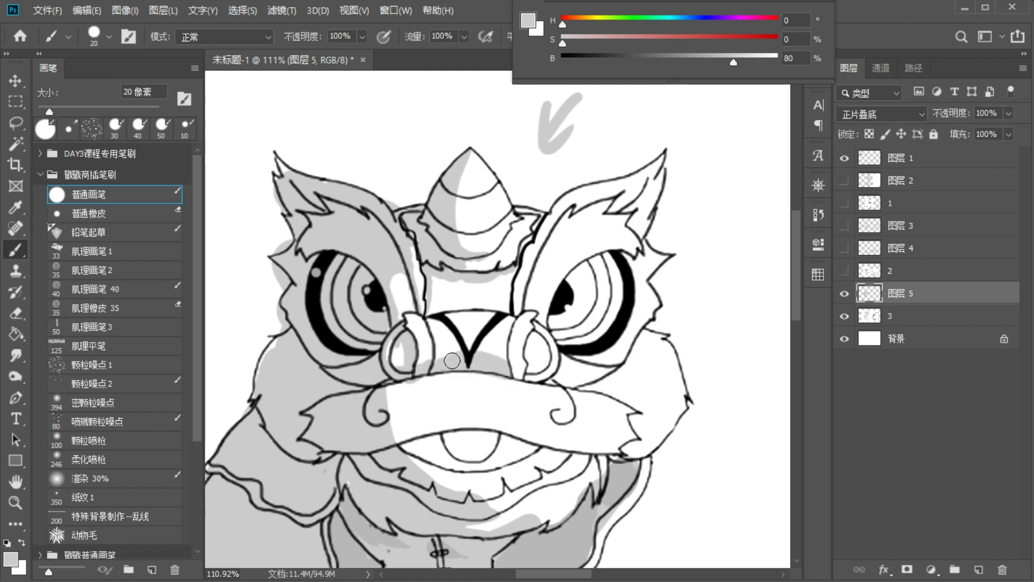
{"action": "mouse_move", "coordinate": [485, 364]}
{"action": "left_mouse_down"}
{"action": "mouse_move", "coordinate": [541, 367]}
{"action": "mouse_move", "coordinate": [504, 360]}
{"action": "mouse_move", "coordinate": [532, 369]}
{"action": "mouse_move", "coordinate": [492, 374]}
{"action": "mouse_move", "coordinate": [419, 361]}
{"action": "mouse_move", "coordinate": [397, 373]}
{"action": "mouse_move", "coordinate": [383, 354]}
{"action": "mouse_move", "coordinate": [448, 351]}
{"action": "mouse_move", "coordinate": [529, 372]}
{"action": "left_mouse_up"}
- Shade both nostrils and the sides of the nose with 80% grey at brush size 9
{"action": "key", "text": "bracketleft"}
{"action": "key", "text": "bracketleft"}
{"action": "key", "text": "bracketleft"}
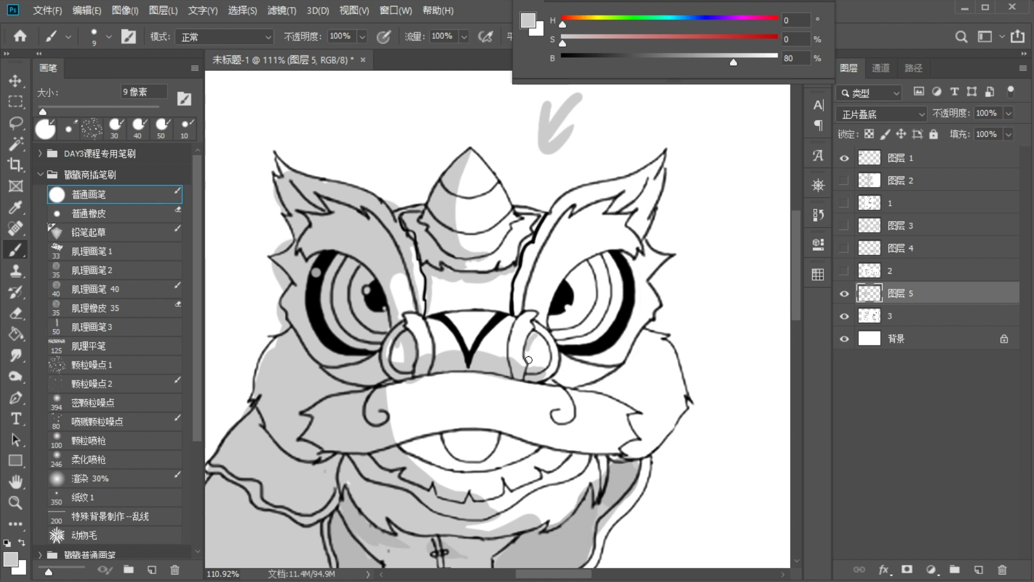
{"action": "left_click_drag", "start_coordinate": [534, 373], "coordinate": [556, 357]}
{"action": "left_click_drag", "start_coordinate": [515, 325], "coordinate": [514, 358]}
{"action": "left_click_drag", "start_coordinate": [431, 328], "coordinate": [437, 361]}
{"action": "left_click_drag", "start_coordinate": [401, 335], "coordinate": [393, 358]}
- Shade the right brow's inner edge at brush size 20 and the upper rim of the right eye at size 15
{"action": "key", "text": "bracketright"}
{"action": "key", "text": "bracketright"}
{"action": "key", "text": "bracketright"}
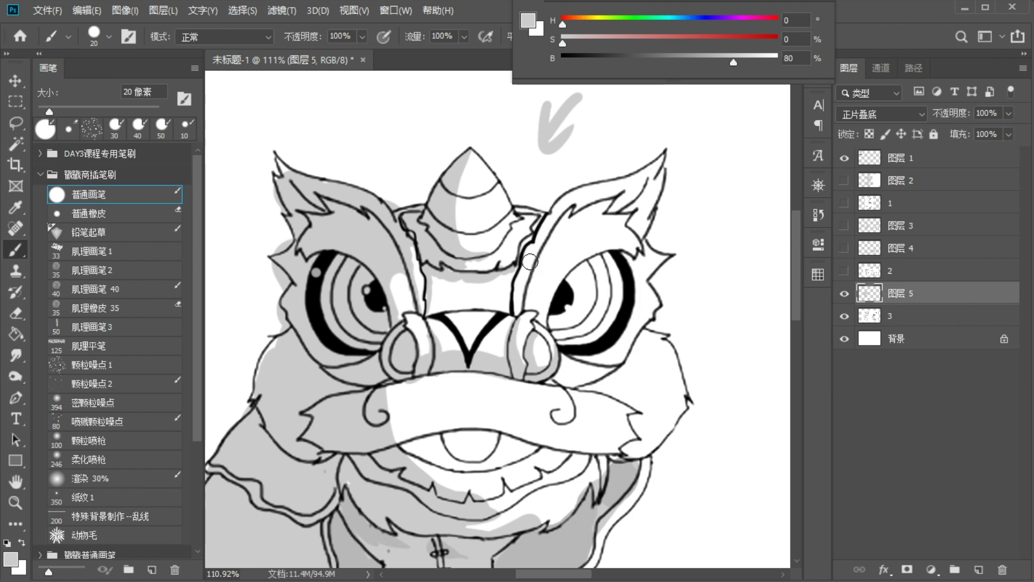
{"action": "mouse_move", "coordinate": [522, 313]}
{"action": "left_mouse_down"}
{"action": "mouse_move", "coordinate": [531, 285]}
{"action": "mouse_move", "coordinate": [544, 327]}
{"action": "mouse_move", "coordinate": [544, 248]}
{"action": "mouse_move", "coordinate": [539, 307]}
{"action": "mouse_move", "coordinate": [556, 266]}
{"action": "left_mouse_up"}
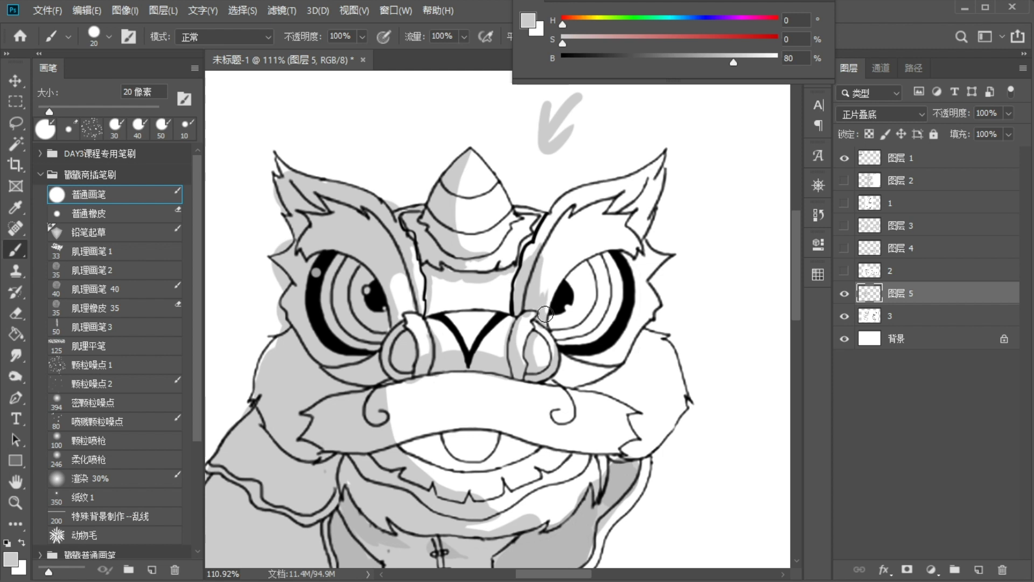
{"action": "left_click_drag", "start_coordinate": [535, 272], "coordinate": [543, 244]}
{"action": "key", "text": "ctrl"}
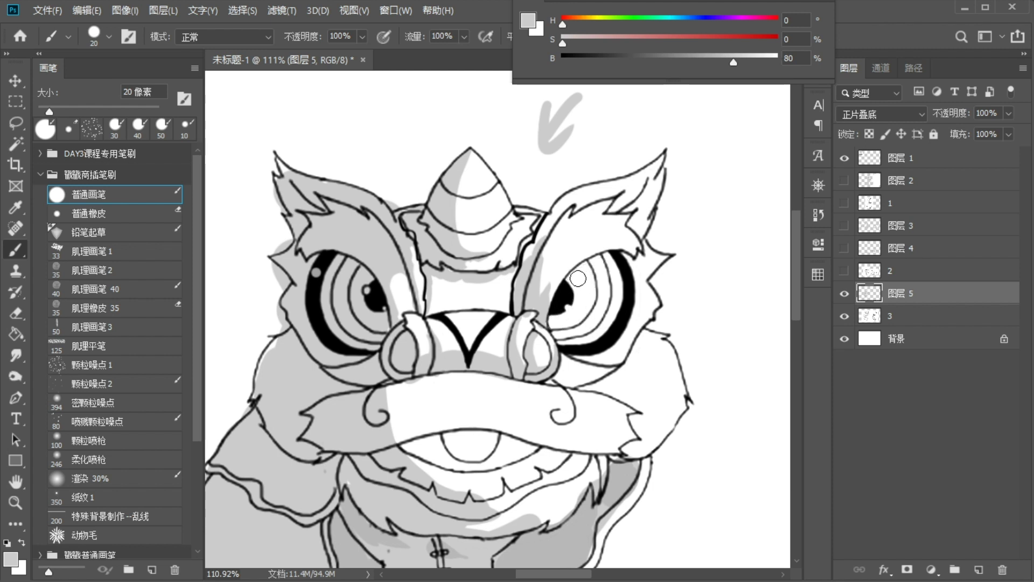
{"action": "key", "text": "bracketleft"}
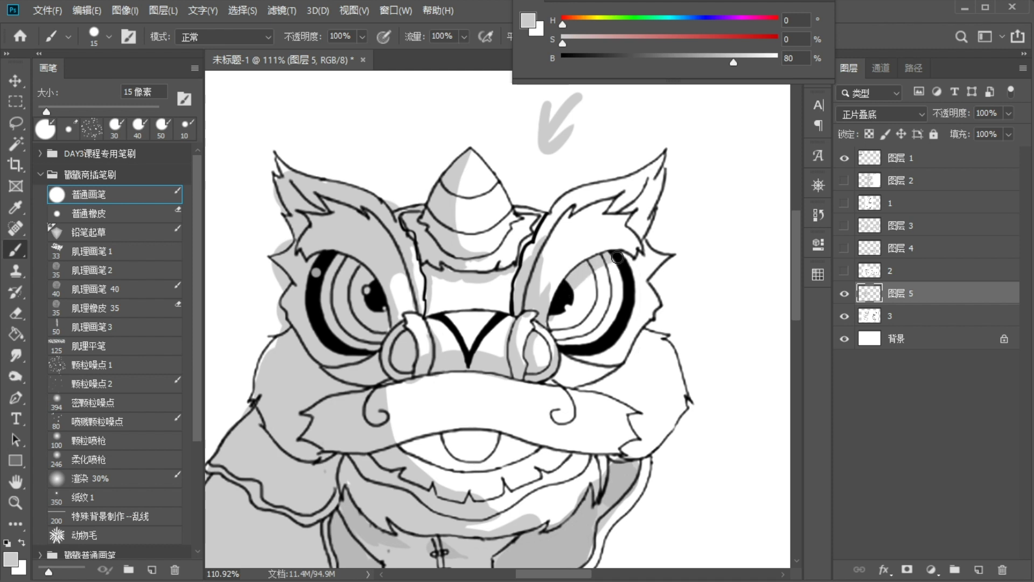
- Shade the area beneath the lion's right eye and the lower fur of the right cheek with 80% grey at brush size 15
{"action": "mouse_move", "coordinate": [620, 255]}
{"action": "left_mouse_down"}
{"action": "mouse_move", "coordinate": [634, 263]}
{"action": "mouse_move", "coordinate": [647, 238]}
{"action": "left_mouse_up"}
{"action": "mouse_move", "coordinate": [553, 318]}
{"action": "left_mouse_down"}
{"action": "mouse_move", "coordinate": [560, 378]}
{"action": "mouse_move", "coordinate": [611, 368]}
{"action": "mouse_move", "coordinate": [571, 378]}
{"action": "left_mouse_up"}
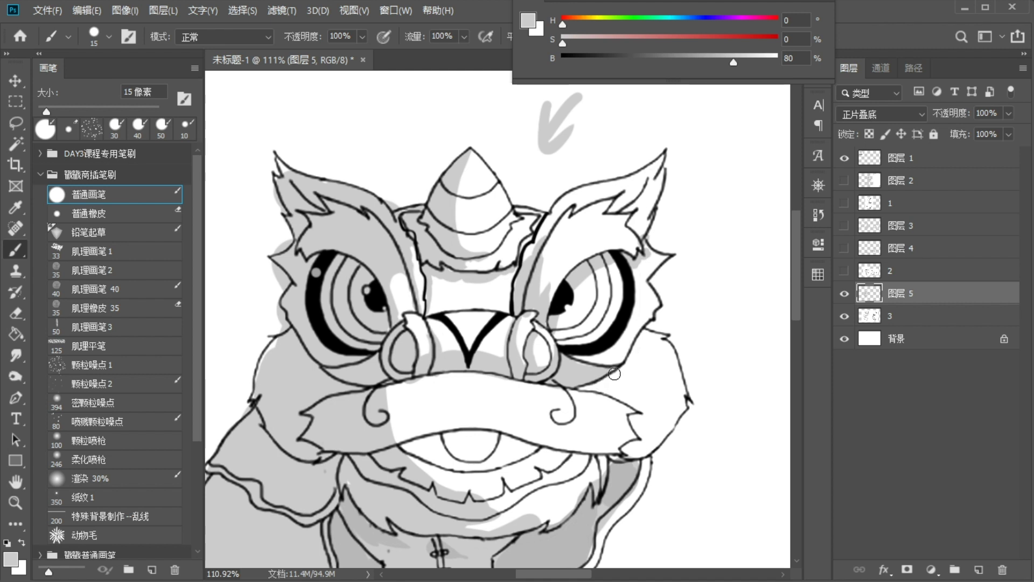
{"action": "left_click_drag", "start_coordinate": [619, 338], "coordinate": [566, 309]}
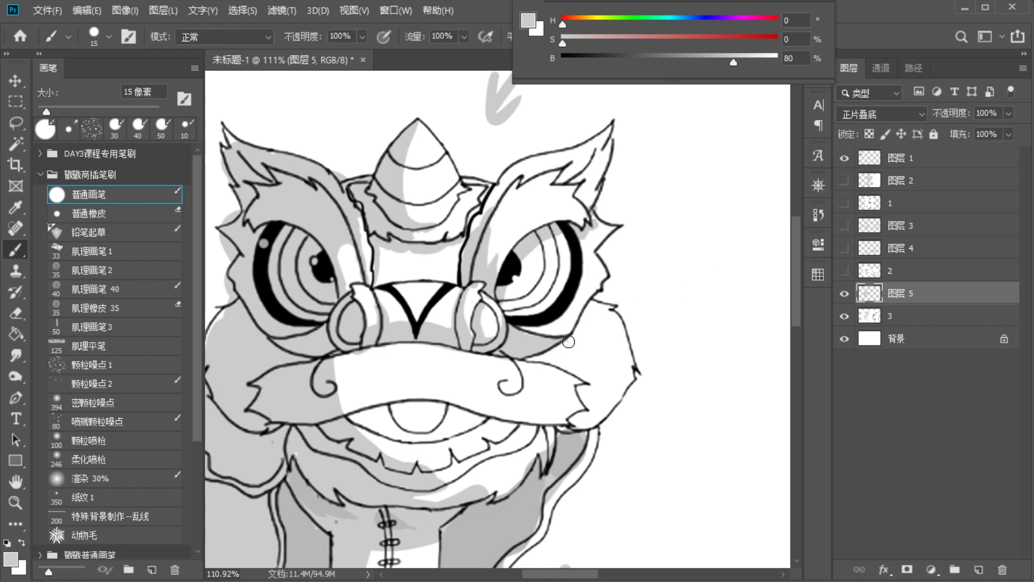
{"action": "mouse_move", "coordinate": [561, 344]}
{"action": "left_mouse_down"}
{"action": "mouse_move", "coordinate": [616, 373]}
{"action": "mouse_move", "coordinate": [532, 357]}
{"action": "mouse_move", "coordinate": [559, 353]}
{"action": "mouse_move", "coordinate": [604, 385]}
{"action": "mouse_move", "coordinate": [608, 368]}
{"action": "mouse_move", "coordinate": [622, 383]}
{"action": "mouse_move", "coordinate": [624, 354]}
{"action": "mouse_move", "coordinate": [632, 374]}
{"action": "mouse_move", "coordinate": [627, 355]}
{"action": "mouse_move", "coordinate": [631, 372]}
{"action": "mouse_move", "coordinate": [611, 385]}
{"action": "mouse_move", "coordinate": [618, 374]}
{"action": "mouse_move", "coordinate": [607, 382]}
{"action": "mouse_move", "coordinate": [557, 364]}
{"action": "mouse_move", "coordinate": [558, 346]}
{"action": "mouse_move", "coordinate": [599, 388]}
{"action": "mouse_move", "coordinate": [581, 384]}
{"action": "mouse_move", "coordinate": [592, 414]}
{"action": "mouse_move", "coordinate": [580, 420]}
{"action": "mouse_move", "coordinate": [611, 390]}
{"action": "mouse_move", "coordinate": [608, 406]}
{"action": "mouse_move", "coordinate": [615, 395]}
{"action": "mouse_move", "coordinate": [579, 417]}
{"action": "mouse_move", "coordinate": [606, 411]}
{"action": "mouse_move", "coordinate": [560, 347]}
{"action": "left_mouse_up"}
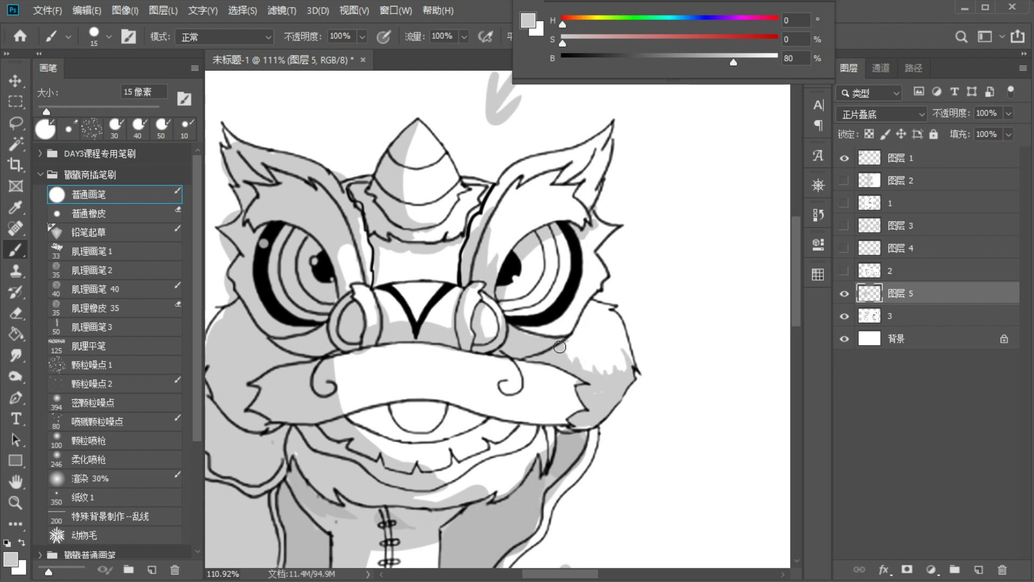
- Draw a second light-direction arrow beside the lion's right ear tip with 80% grey at brush size 15
{"action": "left_click_drag", "start_coordinate": [499, 247], "coordinate": [554, 257]}
{"action": "mouse_move", "coordinate": [531, 207]}
{"action": "left_mouse_down"}
{"action": "mouse_move", "coordinate": [524, 237]}
{"action": "mouse_move", "coordinate": [534, 221]}
{"action": "mouse_move", "coordinate": [512, 240]}
{"action": "mouse_move", "coordinate": [542, 261]}
{"action": "left_mouse_up"}
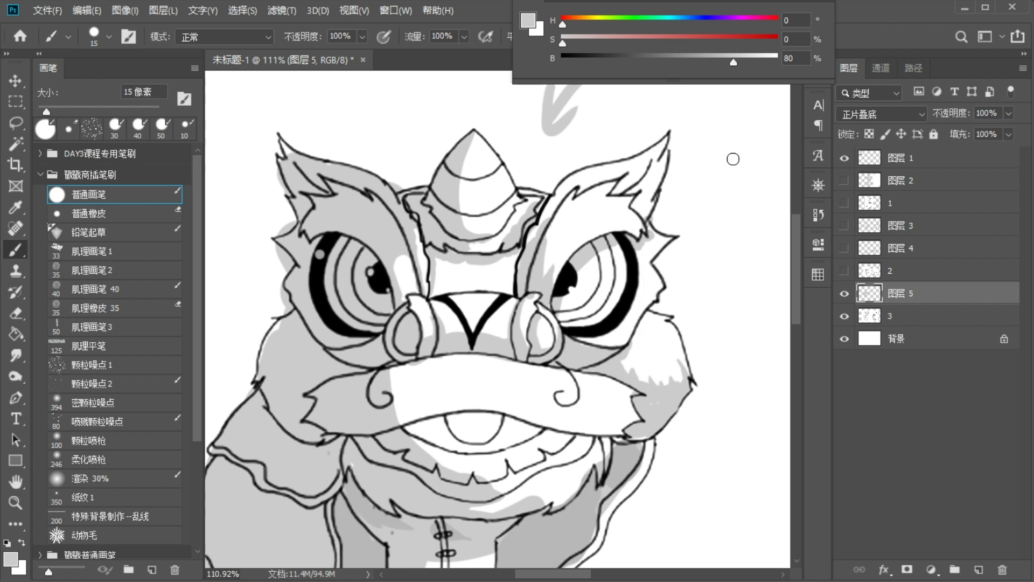
{"action": "left_click_drag", "start_coordinate": [743, 114], "coordinate": [695, 159]}
{"action": "left_click_drag", "start_coordinate": [711, 114], "coordinate": [745, 144]}
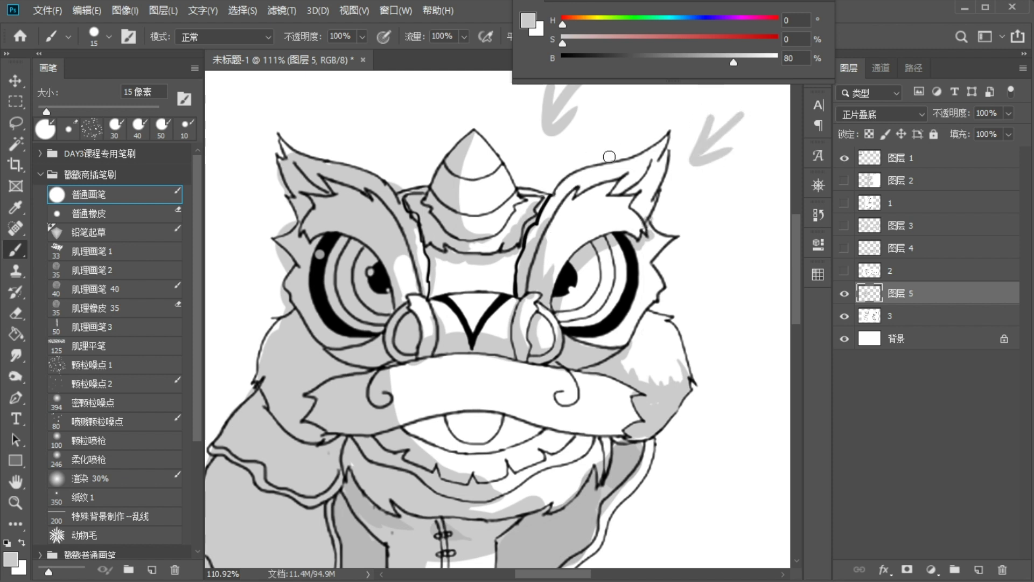
- Shade both ends and the edges of the lion's upper lip with 80% grey at size 15, leaving a white highlight in the middle
{"action": "left_click_drag", "start_coordinate": [522, 254], "coordinate": [505, 308]}
{"action": "mouse_move", "coordinate": [434, 281]}
{"action": "left_mouse_down"}
{"action": "mouse_move", "coordinate": [442, 302]}
{"action": "mouse_move", "coordinate": [442, 260]}
{"action": "mouse_move", "coordinate": [436, 296]}
{"action": "mouse_move", "coordinate": [444, 268]}
{"action": "mouse_move", "coordinate": [450, 292]}
{"action": "left_mouse_up"}
{"action": "left_click_drag", "start_coordinate": [448, 403], "coordinate": [494, 314]}
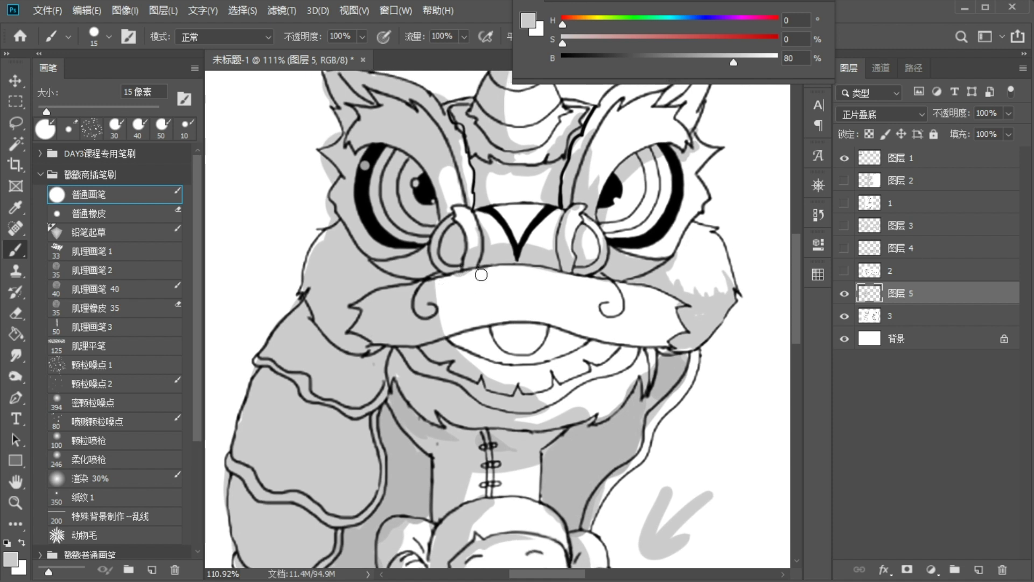
{"action": "left_click_drag", "start_coordinate": [464, 272], "coordinate": [451, 285]}
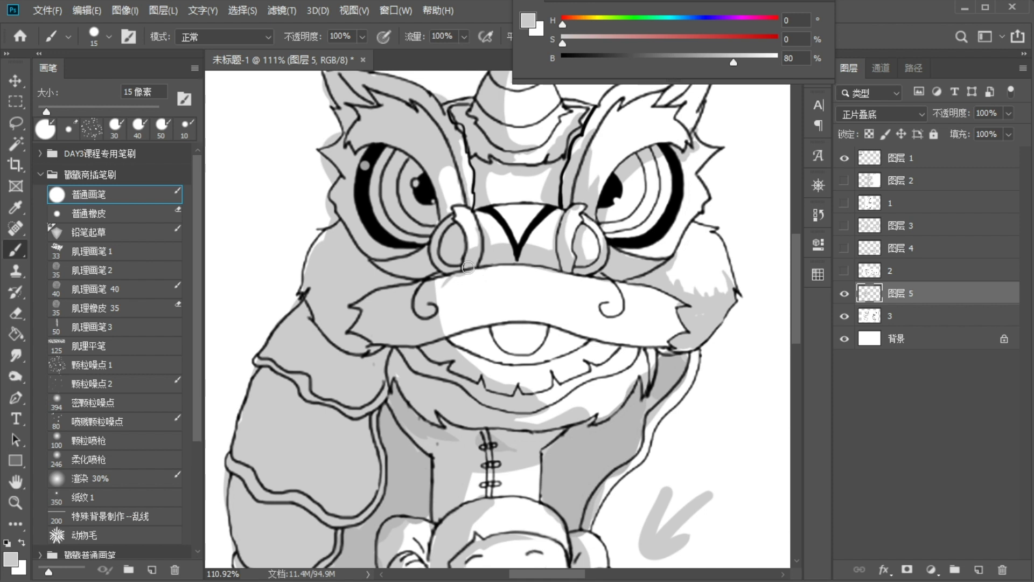
{"action": "mouse_move", "coordinate": [462, 270]}
{"action": "left_mouse_down"}
{"action": "mouse_move", "coordinate": [456, 313]}
{"action": "mouse_move", "coordinate": [465, 277]}
{"action": "mouse_move", "coordinate": [440, 307]}
{"action": "mouse_move", "coordinate": [462, 286]}
{"action": "mouse_move", "coordinate": [453, 323]}
{"action": "mouse_move", "coordinate": [460, 302]}
{"action": "mouse_move", "coordinate": [484, 320]}
{"action": "mouse_move", "coordinate": [456, 310]}
{"action": "mouse_move", "coordinate": [516, 312]}
{"action": "mouse_move", "coordinate": [452, 320]}
{"action": "mouse_move", "coordinate": [501, 321]}
{"action": "left_mouse_up"}
{"action": "mouse_move", "coordinate": [441, 296]}
{"action": "left_mouse_down"}
{"action": "mouse_move", "coordinate": [439, 282]}
{"action": "mouse_move", "coordinate": [452, 328]}
{"action": "mouse_move", "coordinate": [514, 322]}
{"action": "mouse_move", "coordinate": [624, 344]}
{"action": "mouse_move", "coordinate": [667, 338]}
{"action": "left_mouse_up"}
{"action": "mouse_move", "coordinate": [603, 332]}
{"action": "left_mouse_down"}
{"action": "mouse_move", "coordinate": [665, 335]}
{"action": "mouse_move", "coordinate": [613, 336]}
{"action": "mouse_move", "coordinate": [642, 348]}
{"action": "mouse_move", "coordinate": [671, 339]}
{"action": "mouse_move", "coordinate": [649, 326]}
{"action": "mouse_move", "coordinate": [682, 328]}
{"action": "mouse_move", "coordinate": [653, 323]}
{"action": "left_mouse_up"}
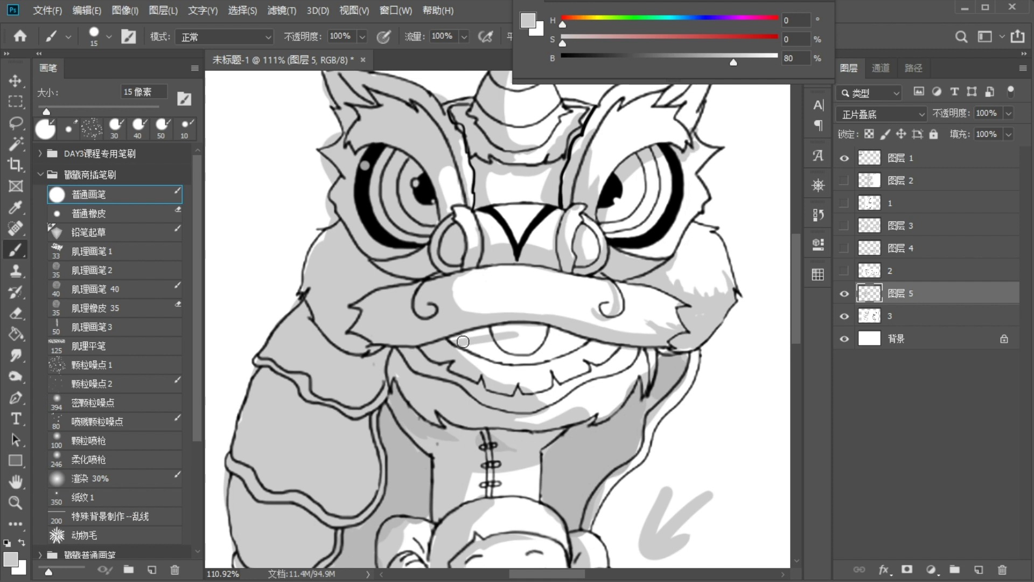
- Fill the lion's mouth interior and lower lip with 80% grey at brush size 20
{"action": "key", "text": "bracketright"}
{"action": "mouse_move", "coordinate": [439, 351]}
{"action": "left_mouse_down"}
{"action": "mouse_move", "coordinate": [525, 331]}
{"action": "mouse_move", "coordinate": [481, 341]}
{"action": "mouse_move", "coordinate": [591, 344]}
{"action": "mouse_move", "coordinate": [523, 333]}
{"action": "mouse_move", "coordinate": [586, 347]}
{"action": "mouse_move", "coordinate": [461, 348]}
{"action": "mouse_move", "coordinate": [535, 352]}
{"action": "mouse_move", "coordinate": [523, 353]}
{"action": "mouse_move", "coordinate": [532, 365]}
{"action": "mouse_move", "coordinate": [463, 362]}
{"action": "mouse_move", "coordinate": [589, 362]}
{"action": "mouse_move", "coordinate": [566, 377]}
{"action": "mouse_move", "coordinate": [486, 377]}
{"action": "mouse_move", "coordinate": [653, 350]}
{"action": "mouse_move", "coordinate": [529, 391]}
{"action": "mouse_move", "coordinate": [574, 370]}
{"action": "mouse_move", "coordinate": [555, 389]}
{"action": "mouse_move", "coordinate": [565, 389]}
{"action": "mouse_move", "coordinate": [640, 357]}
{"action": "mouse_move", "coordinate": [589, 392]}
{"action": "mouse_move", "coordinate": [614, 377]}
{"action": "mouse_move", "coordinate": [623, 384]}
{"action": "mouse_move", "coordinate": [575, 390]}
{"action": "left_mouse_up"}
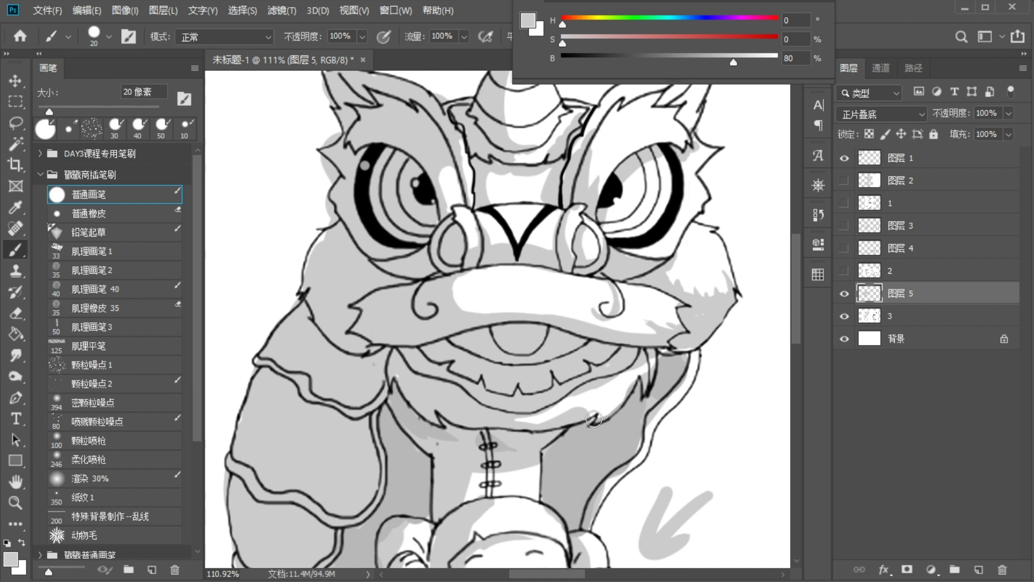
- Refine the fur shadow edge on the right side of the lion's chin with white and 80% grey at brush size 9
{"action": "key", "text": "bracketleft"}
{"action": "key", "text": "bracketleft"}
{"action": "key", "text": "bracketleft"}
{"action": "mouse_move", "coordinate": [590, 402]}
{"action": "left_mouse_down"}
{"action": "mouse_move", "coordinate": [544, 421]}
{"action": "mouse_move", "coordinate": [587, 405]}
{"action": "mouse_move", "coordinate": [565, 418]}
{"action": "left_mouse_up"}
{"action": "left_click", "coordinate": [610, 392], "text": "alt"}
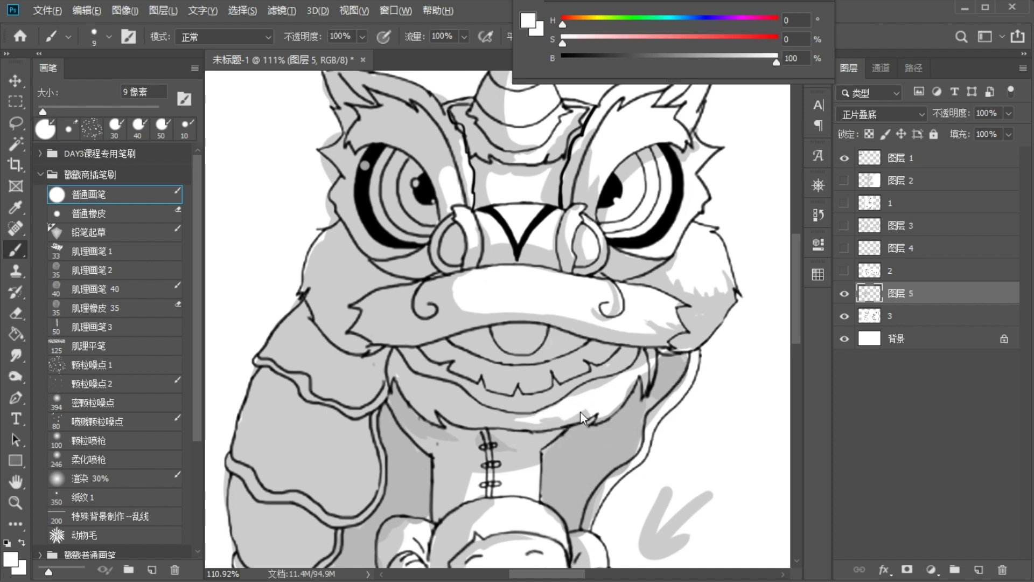
{"action": "left_click", "coordinate": [563, 418], "text": "alt"}
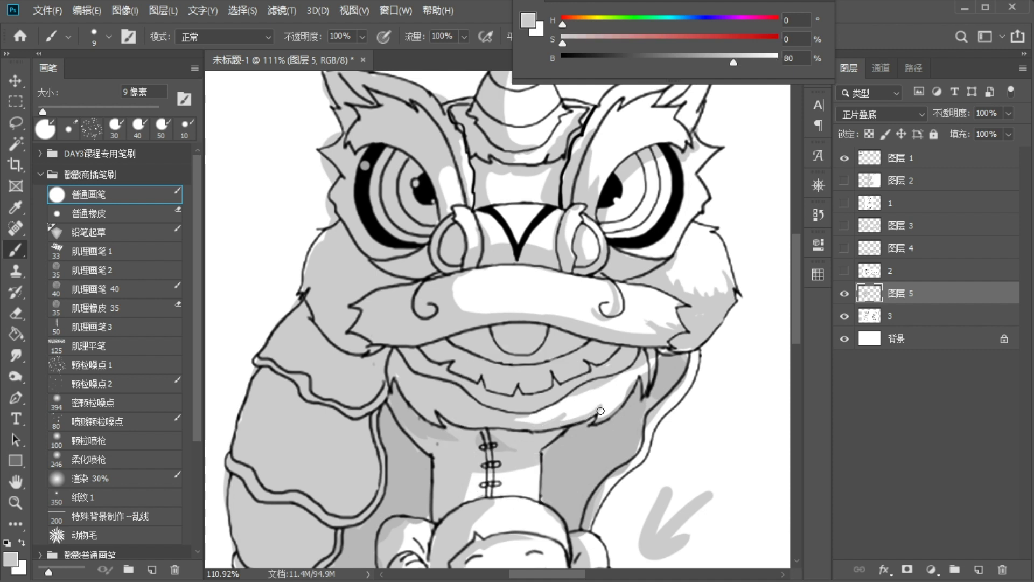
{"action": "left_click", "coordinate": [620, 381], "text": "alt"}
- Refine the shading under the lion's right eye and around the lip's right end with 80% grey and white at brush size 9
{"action": "left_click_drag", "start_coordinate": [547, 284], "coordinate": [501, 325]}
{"action": "left_click", "coordinate": [591, 306], "text": "alt"}
{"action": "left_click_drag", "start_coordinate": [601, 296], "coordinate": [593, 291]}
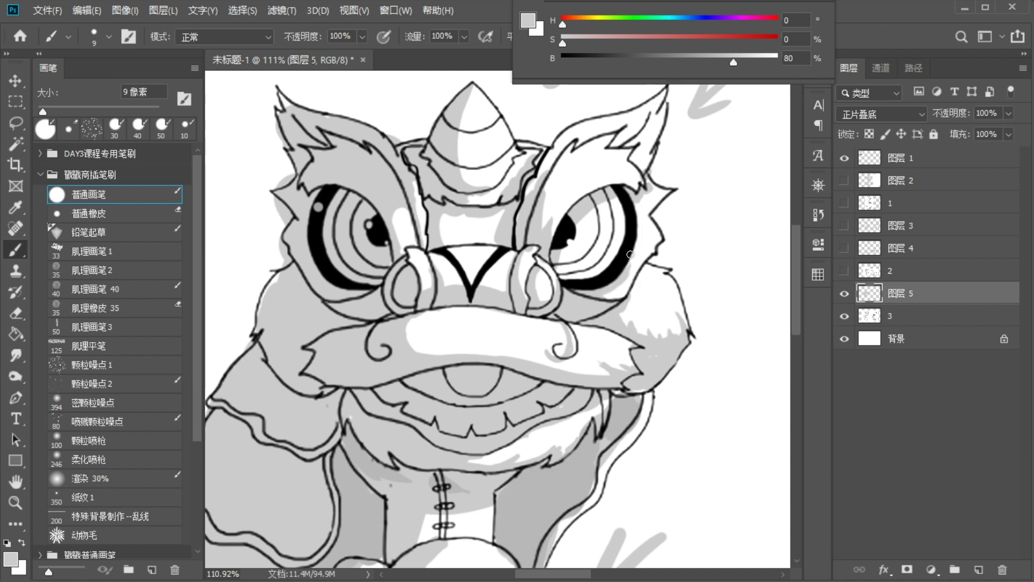
{"action": "left_click", "coordinate": [611, 298], "text": "alt"}
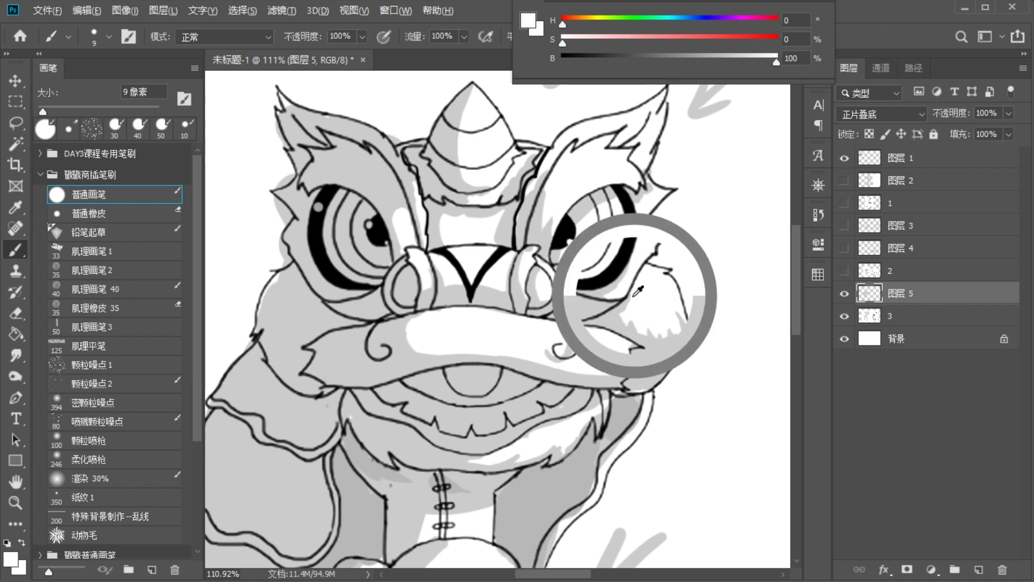
- Touch up the shading on the lion's right brow and upper eyelid with 80% grey at brush size 9
{"action": "scroll", "coordinate": [523, 365], "scroll_direction": "down", "scroll_amount": 4, "text": "alt"}
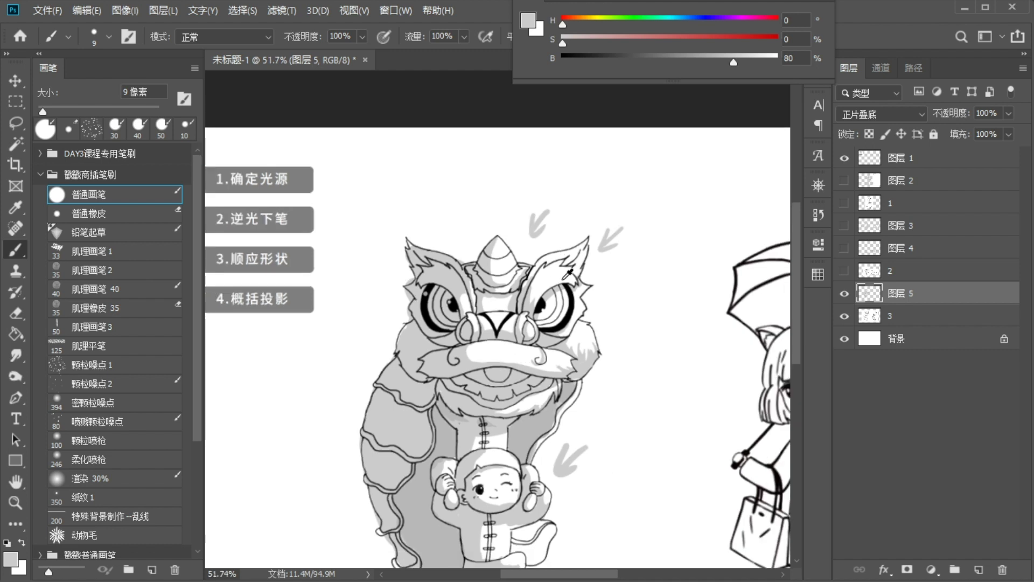
{"action": "scroll", "coordinate": [562, 269], "scroll_direction": "up", "scroll_amount": 2, "text": "alt"}
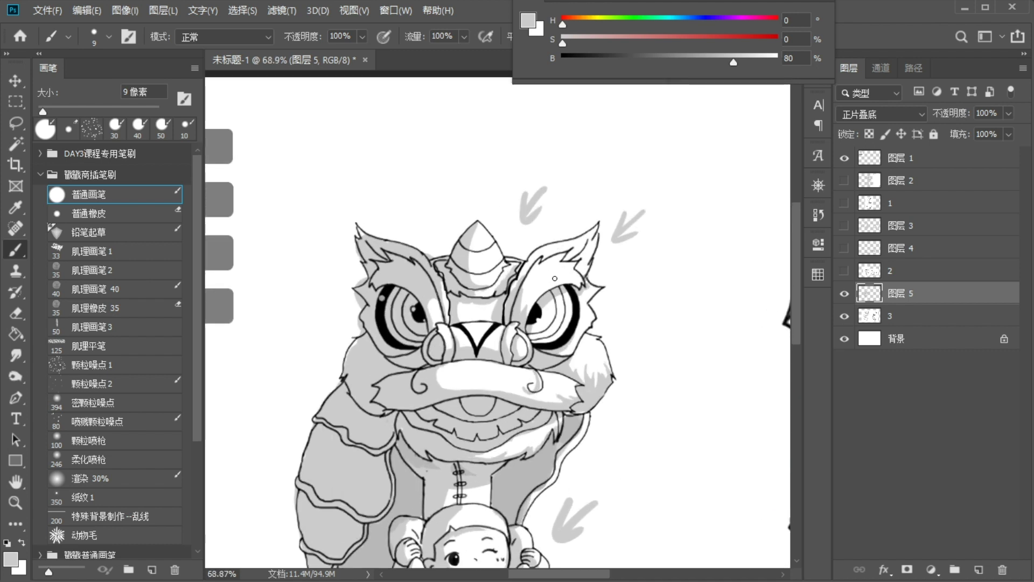
{"action": "left_click", "coordinate": [513, 308], "text": "alt"}
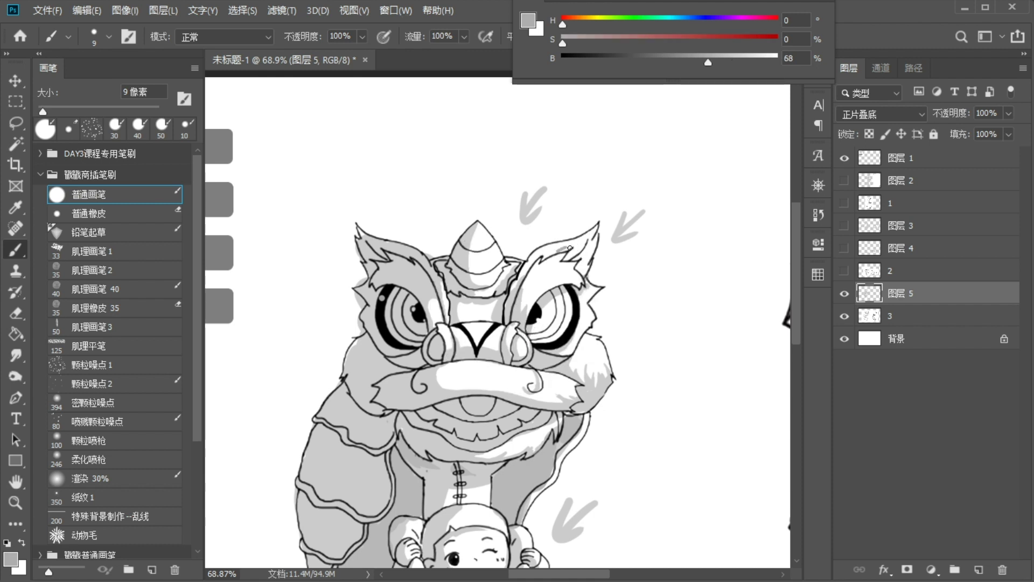
{"action": "left_click", "coordinate": [521, 280], "text": "alt"}
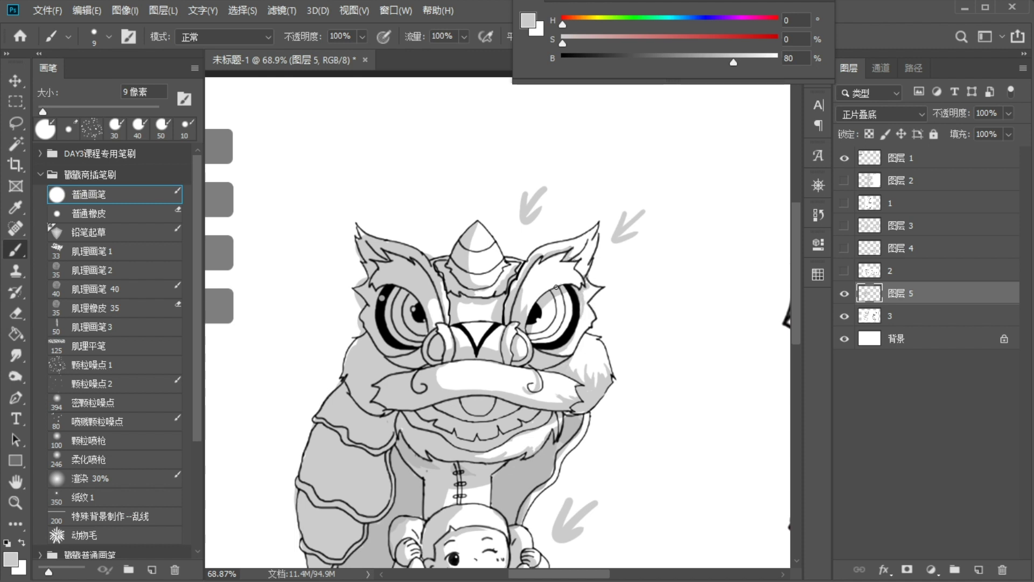
{"action": "left_click_drag", "start_coordinate": [571, 341], "coordinate": [531, 299]}
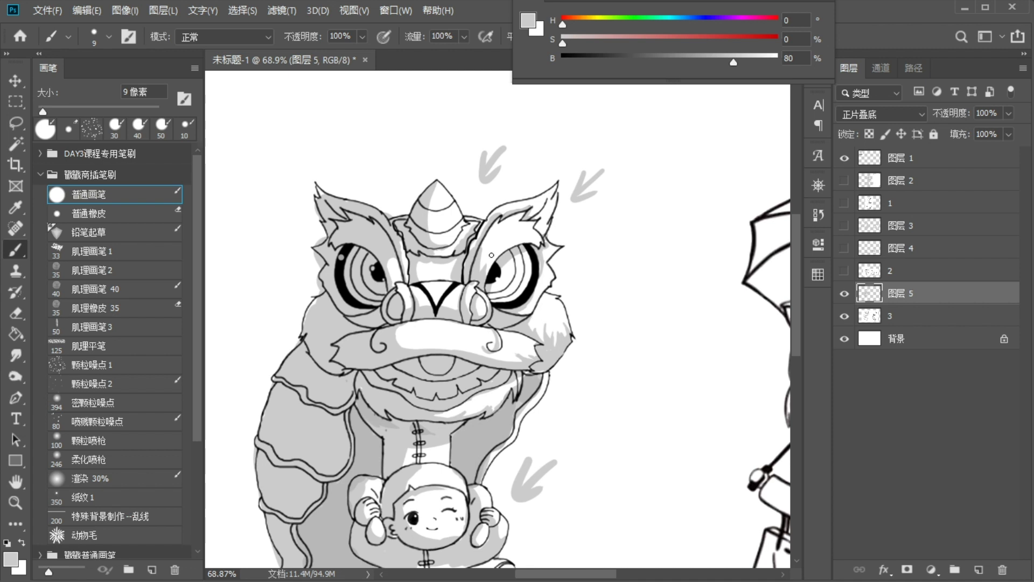
{"action": "left_click_drag", "start_coordinate": [597, 347], "coordinate": [566, 298]}
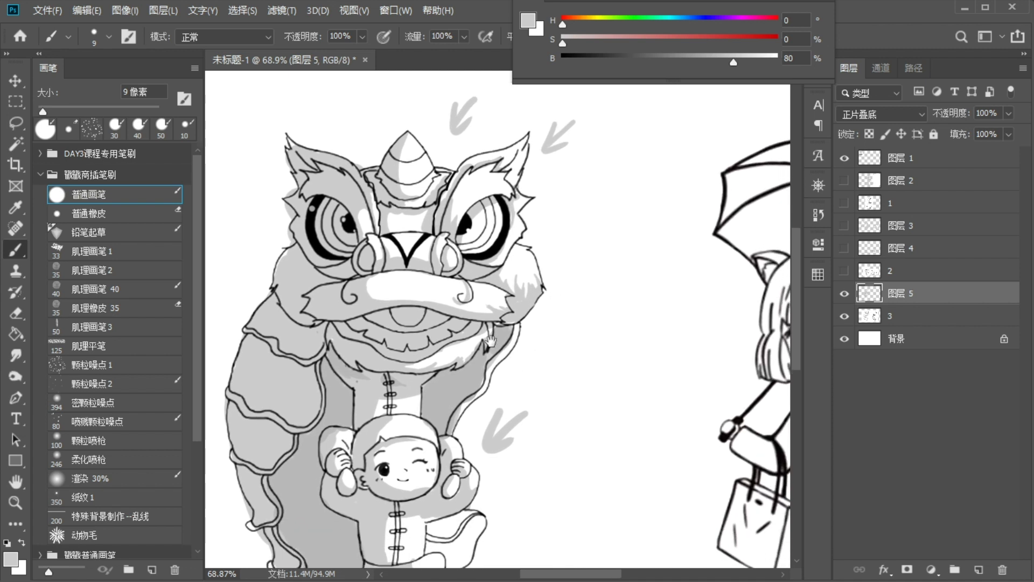
{"action": "left_click_drag", "start_coordinate": [481, 339], "coordinate": [553, 344]}
- Darken the inside of the lion's mouth with 71% grey at brush size 15
{"action": "left_click_drag", "start_coordinate": [723, 64], "coordinate": [717, 63]}
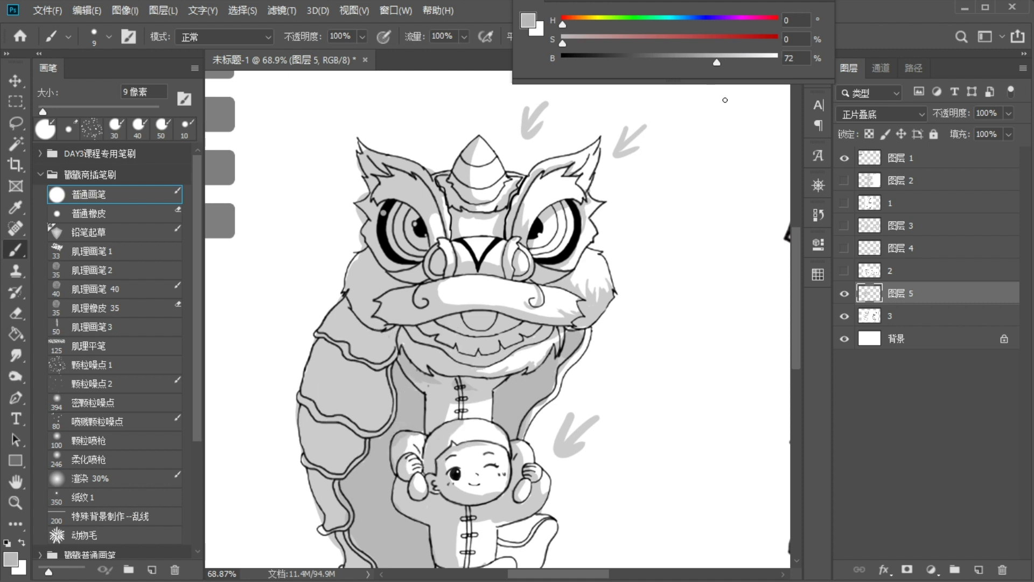
{"action": "left_click_drag", "start_coordinate": [717, 61], "coordinate": [715, 62]}
{"action": "key", "text": "bracketright"}
{"action": "key", "text": "bracketright"}
{"action": "mouse_move", "coordinate": [444, 324]}
{"action": "left_mouse_down"}
{"action": "mouse_move", "coordinate": [486, 316]}
{"action": "mouse_move", "coordinate": [444, 320]}
{"action": "mouse_move", "coordinate": [474, 315]}
{"action": "mouse_move", "coordinate": [520, 325]}
{"action": "mouse_move", "coordinate": [459, 319]}
{"action": "mouse_move", "coordinate": [443, 320]}
{"action": "mouse_move", "coordinate": [512, 326]}
{"action": "mouse_move", "coordinate": [409, 328]}
{"action": "left_mouse_up"}
- Draw a light-direction arrow to the upper left of the umbrella girl with 71% grey at brush size 15
{"action": "scroll", "coordinate": [538, 205], "scroll_direction": "down", "scroll_amount": 2}
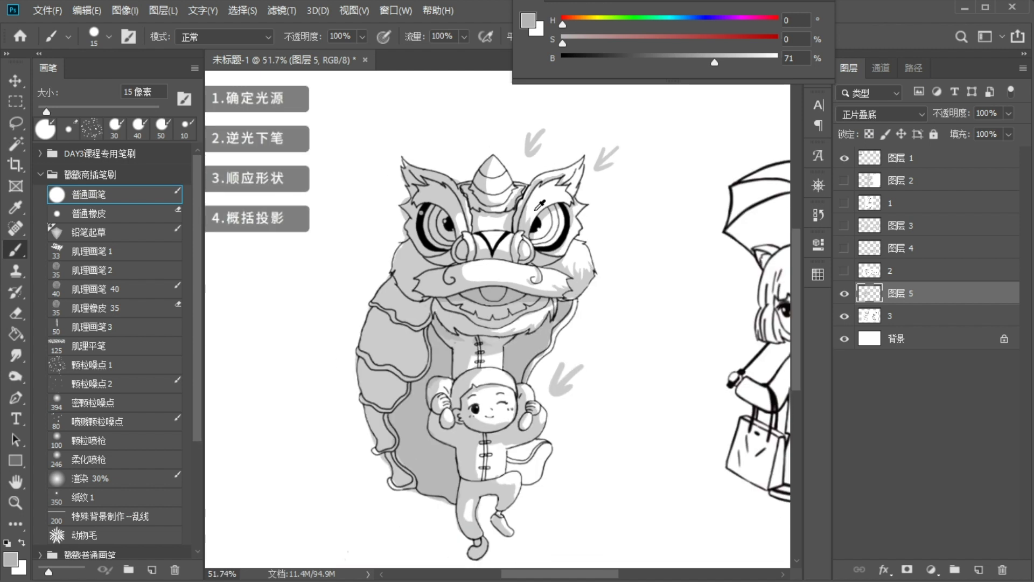
{"action": "left_click_drag", "start_coordinate": [654, 241], "coordinate": [512, 279]}
{"action": "left_click_drag", "start_coordinate": [637, 294], "coordinate": [513, 255]}
{"action": "scroll", "coordinate": [498, 263], "scroll_direction": "up", "scroll_amount": 2}
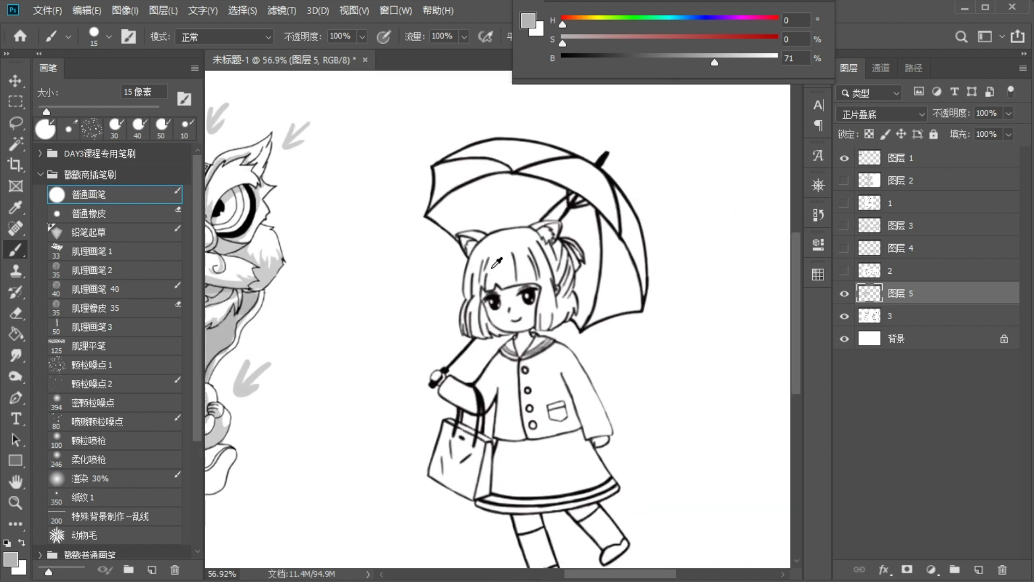
{"action": "mouse_move", "coordinate": [362, 168]}
{"action": "left_mouse_down"}
{"action": "mouse_move", "coordinate": [390, 206]}
{"action": "mouse_move", "coordinate": [364, 201]}
{"action": "left_mouse_up"}
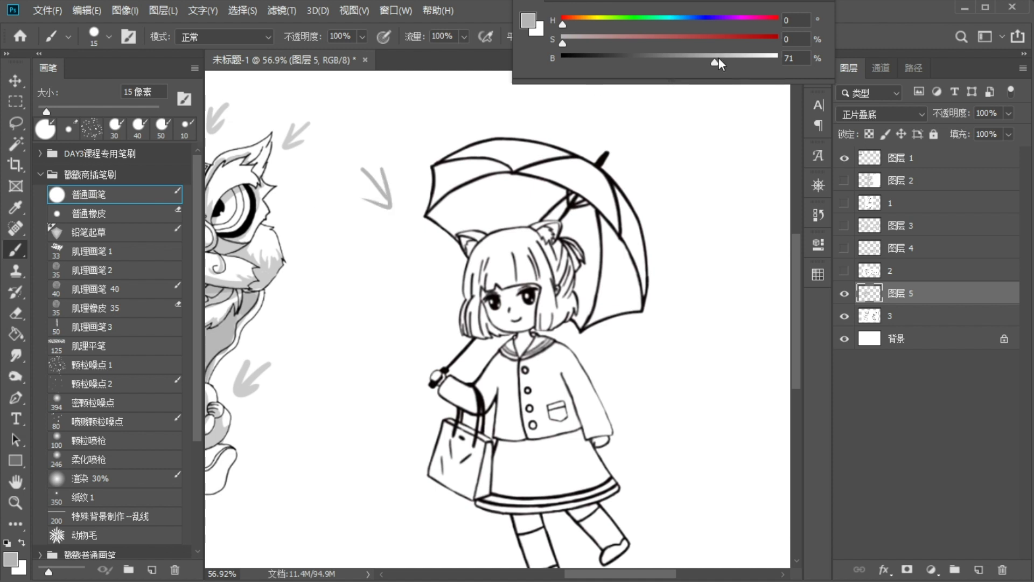
- Shade the right side of the girl's hair and face with 74% grey at brush size 30, trimming the face shadow with white
{"action": "mouse_move", "coordinate": [718, 57]}
{"action": "left_mouse_down"}
{"action": "mouse_move", "coordinate": [734, 60]}
{"action": "mouse_move", "coordinate": [722, 58]}
{"action": "left_mouse_up"}
{"action": "mouse_move", "coordinate": [529, 238]}
{"action": "left_mouse_down"}
{"action": "mouse_move", "coordinate": [539, 305]}
{"action": "mouse_move", "coordinate": [520, 329]}
{"action": "mouse_move", "coordinate": [545, 307]}
{"action": "left_mouse_up"}
{"action": "key", "text": "bracketright"}
{"action": "key", "text": "bracketright"}
{"action": "mouse_move", "coordinate": [552, 252]}
{"action": "left_mouse_down"}
{"action": "mouse_move", "coordinate": [537, 234]}
{"action": "mouse_move", "coordinate": [555, 242]}
{"action": "mouse_move", "coordinate": [549, 287]}
{"action": "mouse_move", "coordinate": [565, 305]}
{"action": "mouse_move", "coordinate": [571, 252]}
{"action": "mouse_move", "coordinate": [541, 230]}
{"action": "mouse_move", "coordinate": [556, 226]}
{"action": "mouse_move", "coordinate": [521, 233]}
{"action": "mouse_move", "coordinate": [550, 285]}
{"action": "mouse_move", "coordinate": [524, 234]}
{"action": "mouse_move", "coordinate": [541, 300]}
{"action": "mouse_move", "coordinate": [517, 232]}
{"action": "mouse_move", "coordinate": [544, 274]}
{"action": "left_mouse_up"}
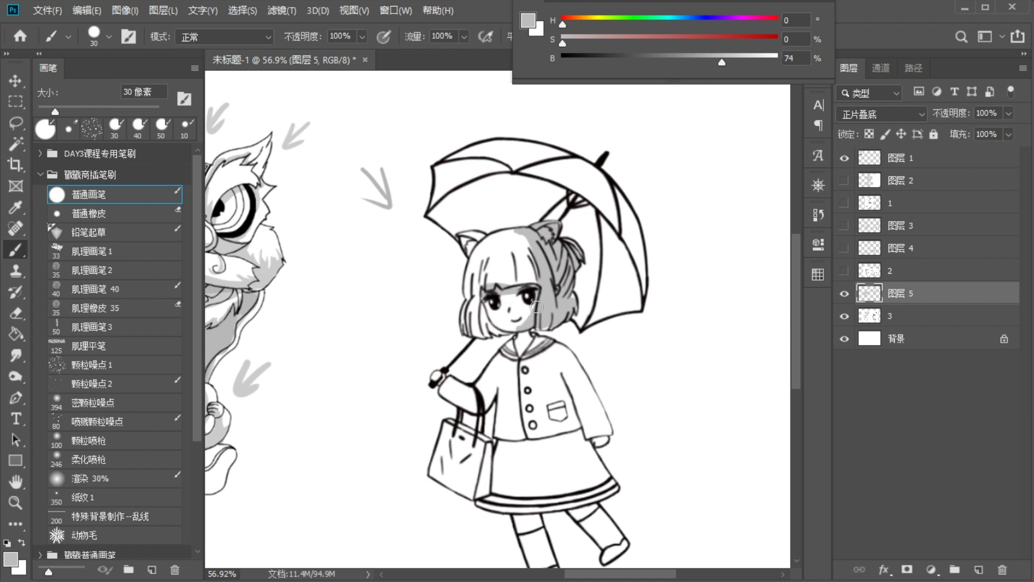
{"action": "left_click", "coordinate": [522, 344], "text": "alt"}
{"action": "mouse_move", "coordinate": [520, 319]}
{"action": "left_mouse_down"}
{"action": "mouse_move", "coordinate": [509, 327]}
{"action": "mouse_move", "coordinate": [519, 324]}
{"action": "left_mouse_up"}
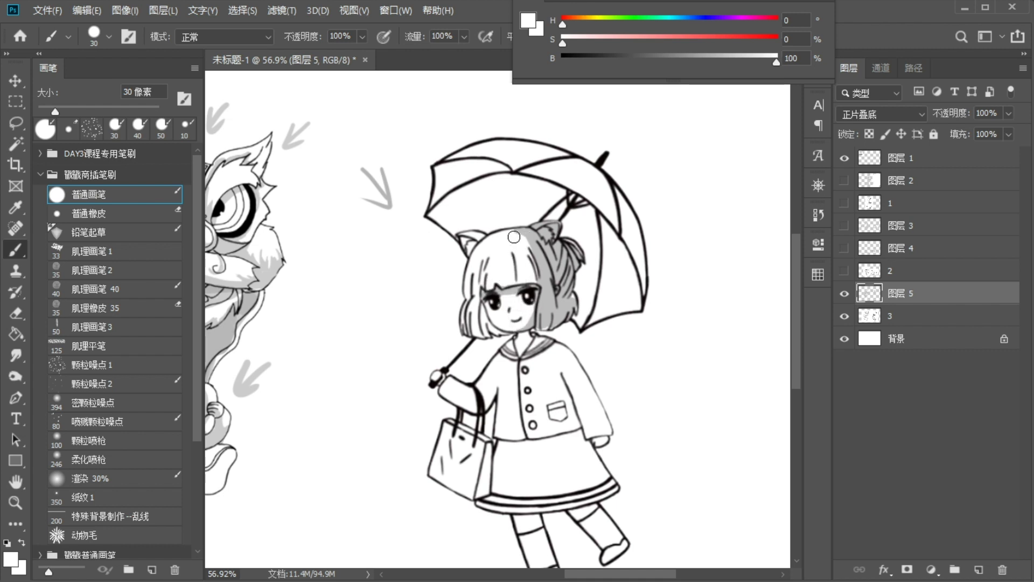
- Shade the ends of the girl's fringe, the left hair lock and the forehead with 74% grey at brush size 20
{"action": "left_click", "coordinate": [542, 271], "text": "alt"}
{"action": "key", "text": "bracketleft"}
{"action": "left_click_drag", "start_coordinate": [504, 270], "coordinate": [512, 289]}
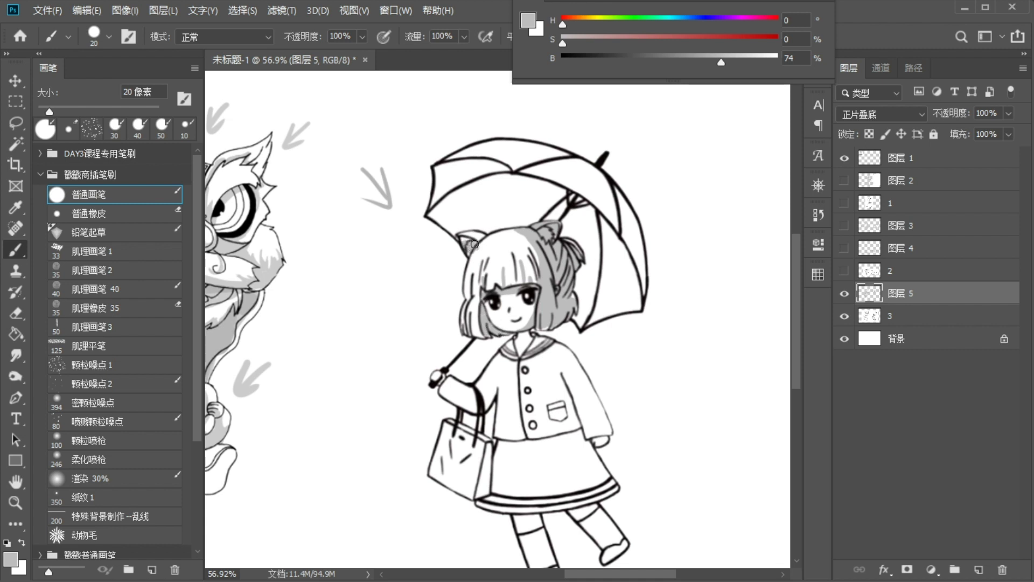
- Fill the whole underside of the umbrella with 74% grey at brush size 35
{"action": "key", "text": "bracketright"}
{"action": "key", "text": "bracketright"}
{"action": "key", "text": "bracketright"}
{"action": "mouse_move", "coordinate": [475, 167]}
{"action": "left_mouse_down"}
{"action": "mouse_move", "coordinate": [434, 202]}
{"action": "mouse_move", "coordinate": [450, 169]}
{"action": "mouse_move", "coordinate": [441, 165]}
{"action": "mouse_move", "coordinate": [443, 221]}
{"action": "mouse_move", "coordinate": [432, 215]}
{"action": "mouse_move", "coordinate": [454, 231]}
{"action": "mouse_move", "coordinate": [487, 226]}
{"action": "mouse_move", "coordinate": [472, 208]}
{"action": "mouse_move", "coordinate": [487, 172]}
{"action": "mouse_move", "coordinate": [476, 195]}
{"action": "mouse_move", "coordinate": [508, 203]}
{"action": "mouse_move", "coordinate": [510, 185]}
{"action": "mouse_move", "coordinate": [549, 250]}
{"action": "left_mouse_up"}
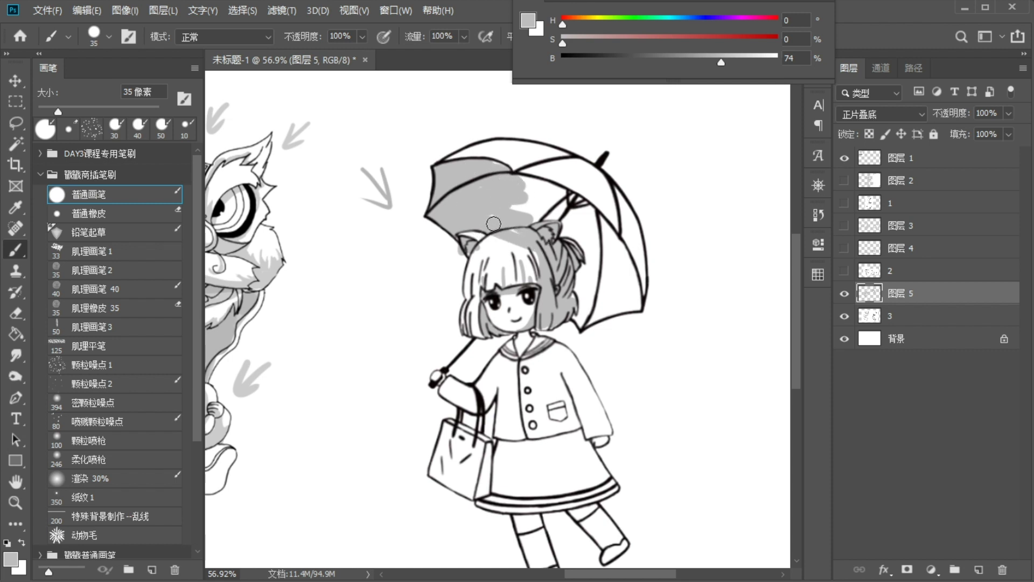
{"action": "mouse_move", "coordinate": [479, 208]}
{"action": "left_mouse_down"}
{"action": "mouse_move", "coordinate": [473, 180]}
{"action": "mouse_move", "coordinate": [485, 190]}
{"action": "mouse_move", "coordinate": [496, 180]}
{"action": "mouse_move", "coordinate": [489, 168]}
{"action": "mouse_move", "coordinate": [517, 194]}
{"action": "mouse_move", "coordinate": [550, 188]}
{"action": "mouse_move", "coordinate": [528, 180]}
{"action": "mouse_move", "coordinate": [578, 237]}
{"action": "mouse_move", "coordinate": [584, 263]}
{"action": "mouse_move", "coordinate": [587, 249]}
{"action": "mouse_move", "coordinate": [611, 250]}
{"action": "mouse_move", "coordinate": [606, 226]}
{"action": "mouse_move", "coordinate": [638, 305]}
{"action": "mouse_move", "coordinate": [594, 311]}
{"action": "mouse_move", "coordinate": [572, 275]}
{"action": "mouse_move", "coordinate": [605, 301]}
{"action": "mouse_move", "coordinate": [618, 282]}
{"action": "mouse_move", "coordinate": [590, 321]}
{"action": "mouse_move", "coordinate": [611, 261]}
{"action": "left_mouse_up"}
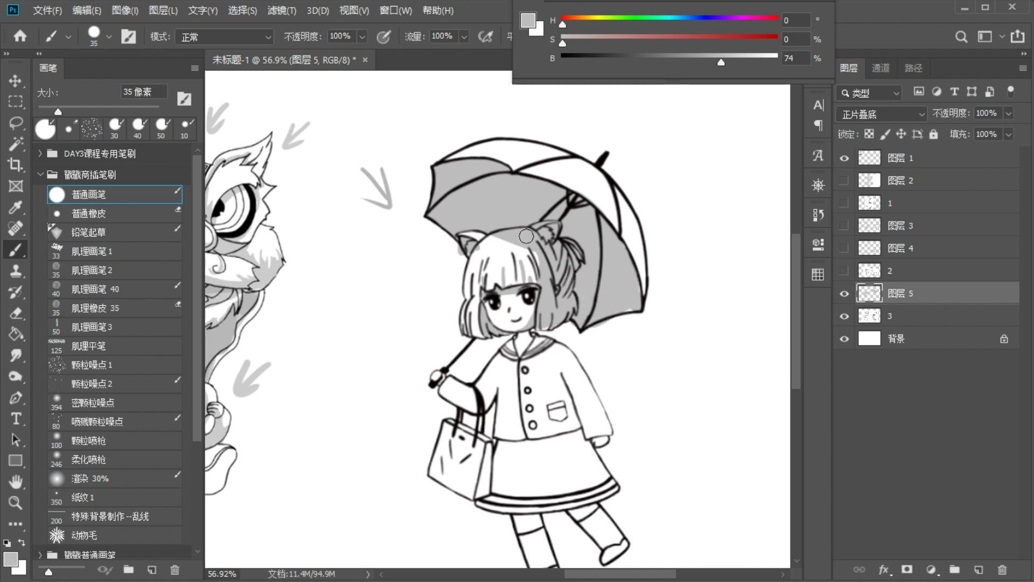
- Draw another light-direction arrow above the umbrella's left edge with 74% grey at brush size 20
{"action": "key", "text": "bracketleft"}
{"action": "key", "text": "bracketleft"}
{"action": "left_click_drag", "start_coordinate": [433, 97], "coordinate": [443, 134]}
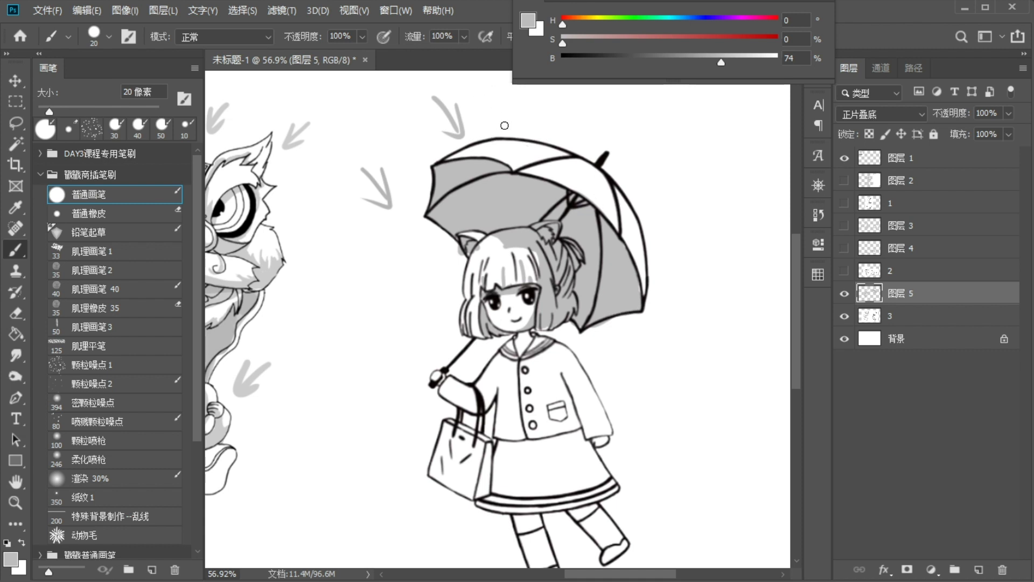
{"action": "mouse_move", "coordinate": [496, 139]}
{"action": "left_mouse_down"}
{"action": "mouse_move", "coordinate": [517, 162]}
{"action": "mouse_move", "coordinate": [584, 189]}
{"action": "mouse_move", "coordinate": [590, 162]}
{"action": "mouse_move", "coordinate": [561, 146]}
{"action": "left_mouse_up"}
{"action": "key", "text": "ctrl+z"}
{"action": "mouse_move", "coordinate": [680, 189]}
{"action": "left_mouse_down"}
{"action": "mouse_move", "coordinate": [643, 210]}
{"action": "mouse_move", "coordinate": [659, 233]}
{"action": "left_mouse_up"}
{"action": "key", "text": "ctrl+z"}
{"action": "key", "text": "ctrl+z"}
{"action": "key", "text": "ctrl+z"}
- Shade the right part of the umbrella's outer canopy and the girl's neck with 74% grey at brush size 20
{"action": "mouse_move", "coordinate": [605, 182]}
{"action": "left_mouse_down"}
{"action": "mouse_move", "coordinate": [617, 226]}
{"action": "mouse_move", "coordinate": [636, 244]}
{"action": "left_mouse_up"}
{"action": "mouse_move", "coordinate": [625, 204]}
{"action": "left_mouse_down"}
{"action": "mouse_move", "coordinate": [630, 253]}
{"action": "mouse_move", "coordinate": [636, 235]}
{"action": "left_mouse_up"}
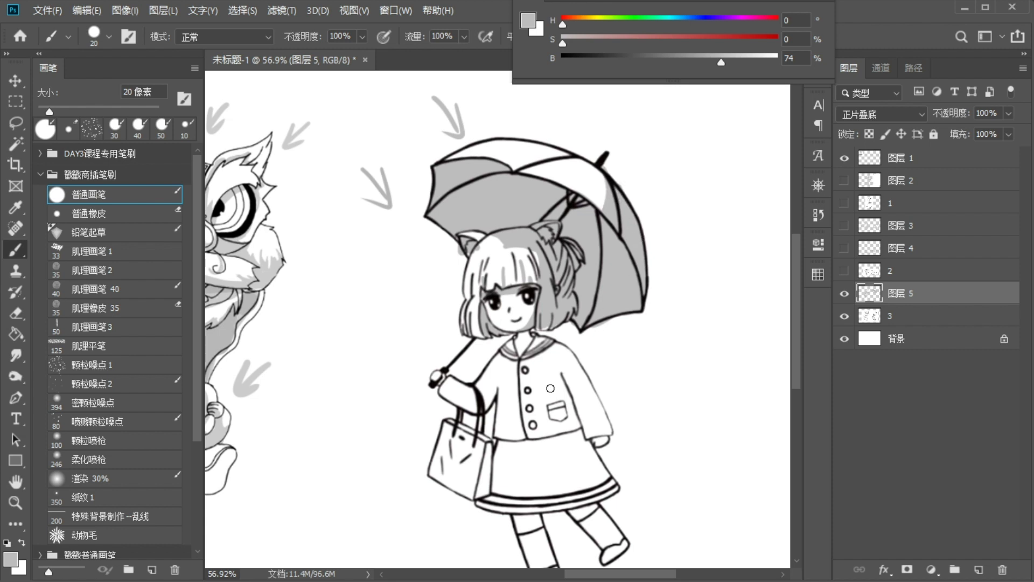
{"action": "left_click_drag", "start_coordinate": [558, 294], "coordinate": [506, 258]}
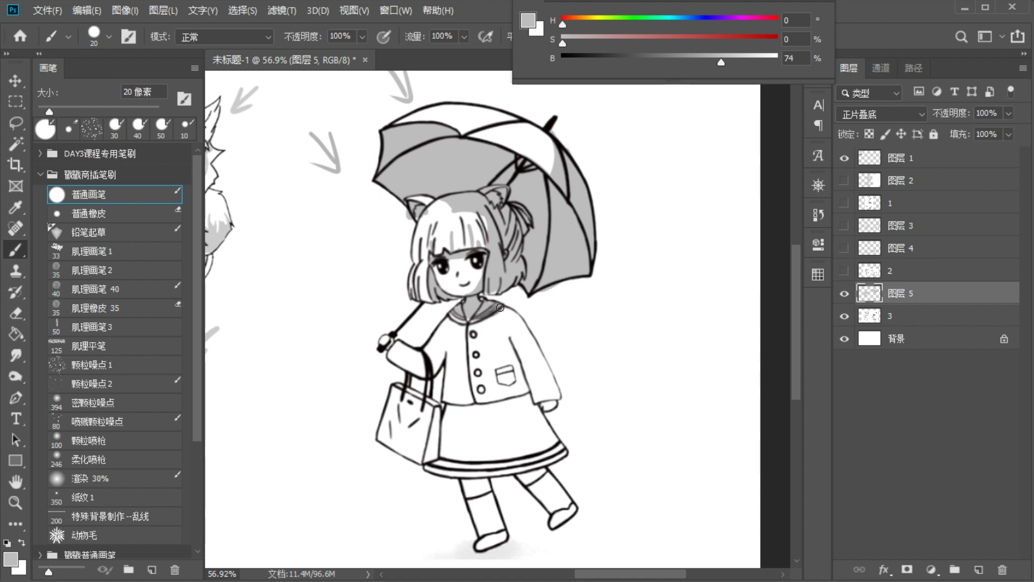
- Shade the right side of the girl's jacket, sleeve and skirt with 74% grey at brush size 30
{"action": "key", "text": "bracketright"}
{"action": "key", "text": "bracketright"}
{"action": "left_click_drag", "start_coordinate": [502, 308], "coordinate": [546, 387]}
{"action": "left_click_drag", "start_coordinate": [505, 340], "coordinate": [528, 415]}
{"action": "left_click_drag", "start_coordinate": [495, 316], "coordinate": [523, 424]}
{"action": "left_click_drag", "start_coordinate": [485, 311], "coordinate": [519, 438]}
{"action": "left_click_drag", "start_coordinate": [496, 340], "coordinate": [526, 467]}
{"action": "left_click_drag", "start_coordinate": [531, 419], "coordinate": [532, 456]}
{"action": "left_click_drag", "start_coordinate": [532, 400], "coordinate": [545, 466]}
{"action": "mouse_move", "coordinate": [539, 410]}
{"action": "left_mouse_down"}
{"action": "mouse_move", "coordinate": [562, 452]}
{"action": "mouse_move", "coordinate": [519, 458]}
{"action": "left_mouse_up"}
{"action": "left_click_drag", "start_coordinate": [506, 319], "coordinate": [553, 404]}
{"action": "left_click_drag", "start_coordinate": [487, 323], "coordinate": [473, 327]}
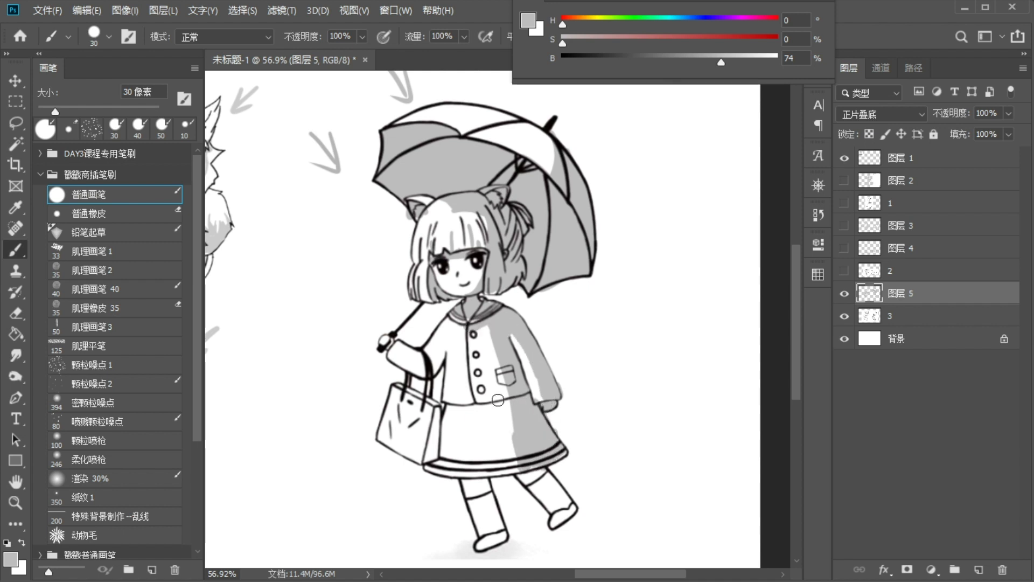
- Add the jacket's cast shadow along the skirt's top, shade the skirt's left edge and the legs with 74% grey
{"action": "left_click_drag", "start_coordinate": [452, 409], "coordinate": [513, 406]}
{"action": "left_click_drag", "start_coordinate": [510, 407], "coordinate": [513, 433]}
{"action": "left_click_drag", "start_coordinate": [447, 411], "coordinate": [452, 444]}
{"action": "left_click_drag", "start_coordinate": [447, 415], "coordinate": [447, 454]}
{"action": "left_click_drag", "start_coordinate": [445, 428], "coordinate": [446, 456]}
{"action": "mouse_move", "coordinate": [445, 447]}
{"action": "left_mouse_down"}
{"action": "mouse_move", "coordinate": [443, 463]}
{"action": "mouse_move", "coordinate": [478, 484]}
{"action": "mouse_move", "coordinate": [464, 493]}
{"action": "mouse_move", "coordinate": [474, 489]}
{"action": "left_mouse_up"}
{"action": "mouse_move", "coordinate": [538, 476]}
{"action": "left_mouse_down"}
{"action": "mouse_move", "coordinate": [518, 477]}
{"action": "mouse_move", "coordinate": [525, 485]}
{"action": "left_mouse_up"}
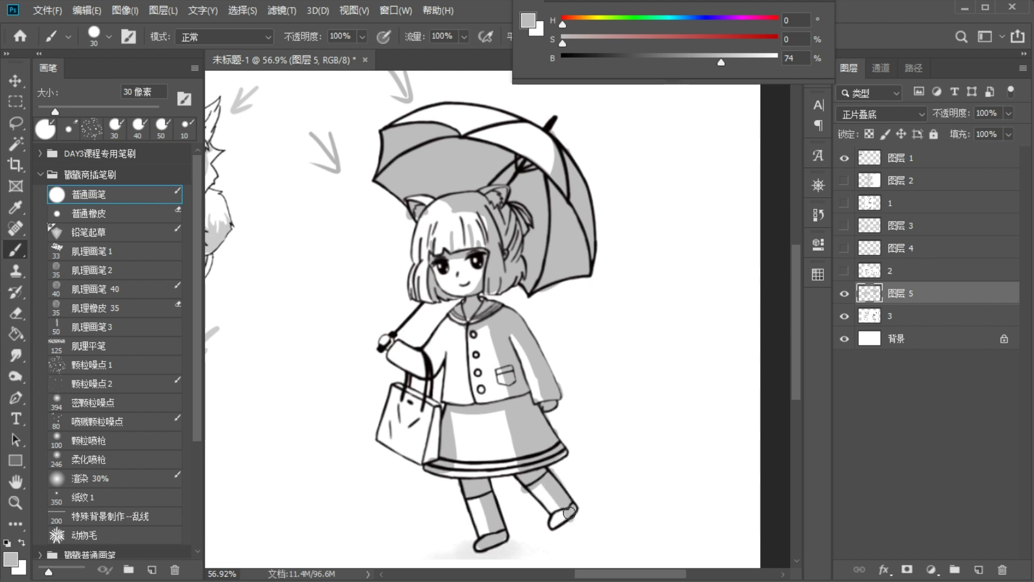
- Shade the underside of the girl's left sleeve and the side panel of the handbag with 74% grey at brush size 30
{"action": "mouse_move", "coordinate": [445, 335]}
{"action": "left_mouse_down"}
{"action": "mouse_move", "coordinate": [436, 363]}
{"action": "mouse_move", "coordinate": [390, 355]}
{"action": "mouse_move", "coordinate": [437, 347]}
{"action": "left_mouse_up"}
{"action": "key", "text": "x"}
{"action": "key", "text": "x"}
{"action": "left_click_drag", "start_coordinate": [438, 411], "coordinate": [429, 457]}
{"action": "left_click_drag", "start_coordinate": [409, 391], "coordinate": [438, 404]}
{"action": "left_click_drag", "start_coordinate": [404, 452], "coordinate": [427, 423]}
{"action": "left_click", "coordinate": [432, 411], "text": "alt"}
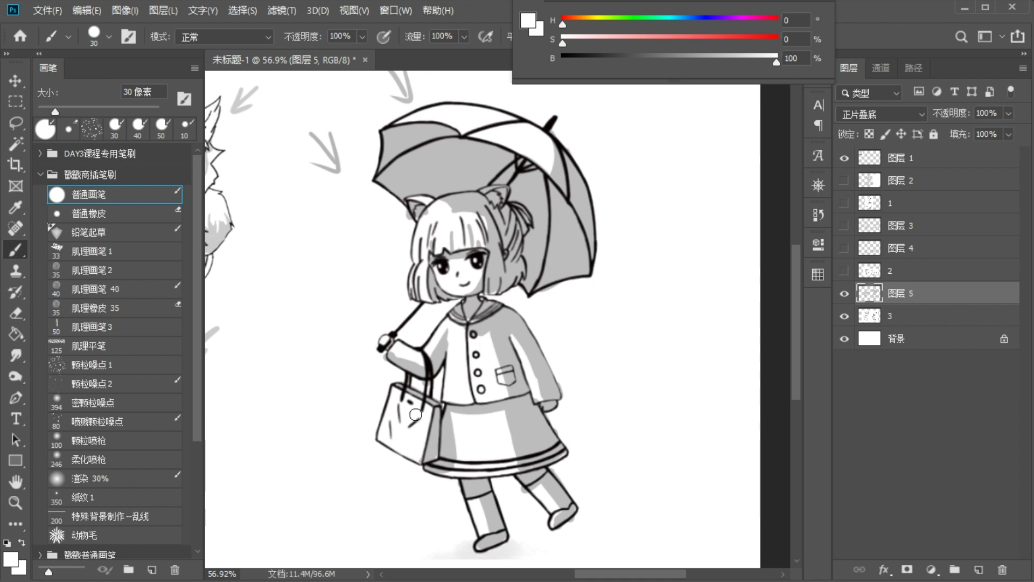
{"action": "left_click", "coordinate": [434, 444], "text": "alt"}
{"action": "key", "text": "alt"}
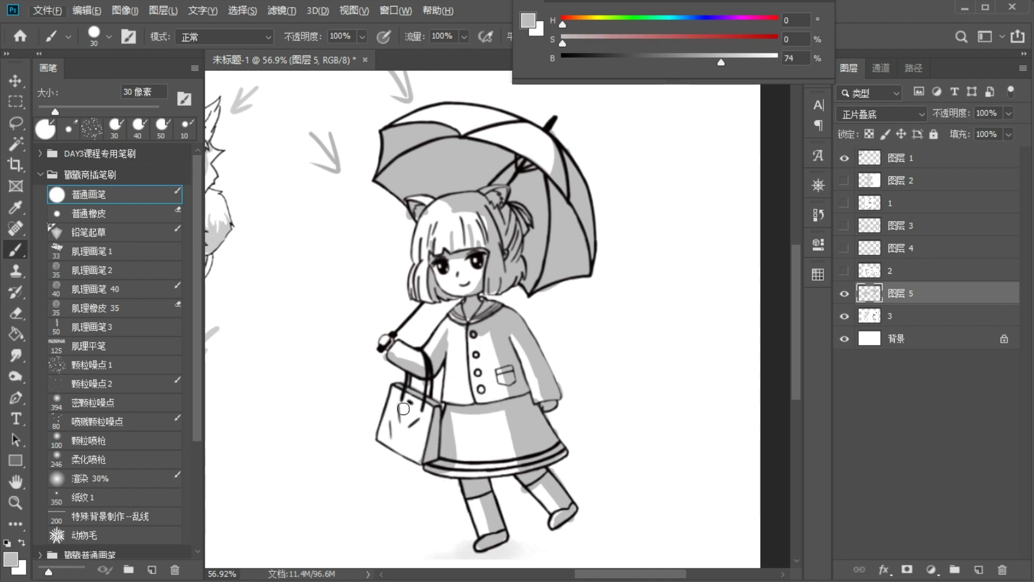
- Add small 74% grey shadows around the buttons on the girl's jacket at brush size 9
{"action": "left_click", "coordinate": [433, 434], "text": "alt"}
{"action": "mouse_move", "coordinate": [435, 415]}
{"action": "left_mouse_down"}
{"action": "mouse_move", "coordinate": [404, 453]}
{"action": "mouse_move", "coordinate": [425, 439]}
{"action": "mouse_move", "coordinate": [421, 454]}
{"action": "left_mouse_up"}
{"action": "key", "text": "ctrl+z"}
{"action": "left_click_drag", "start_coordinate": [467, 337], "coordinate": [474, 408]}
{"action": "key", "text": "bracketleft"}
{"action": "key", "text": "bracketleft"}
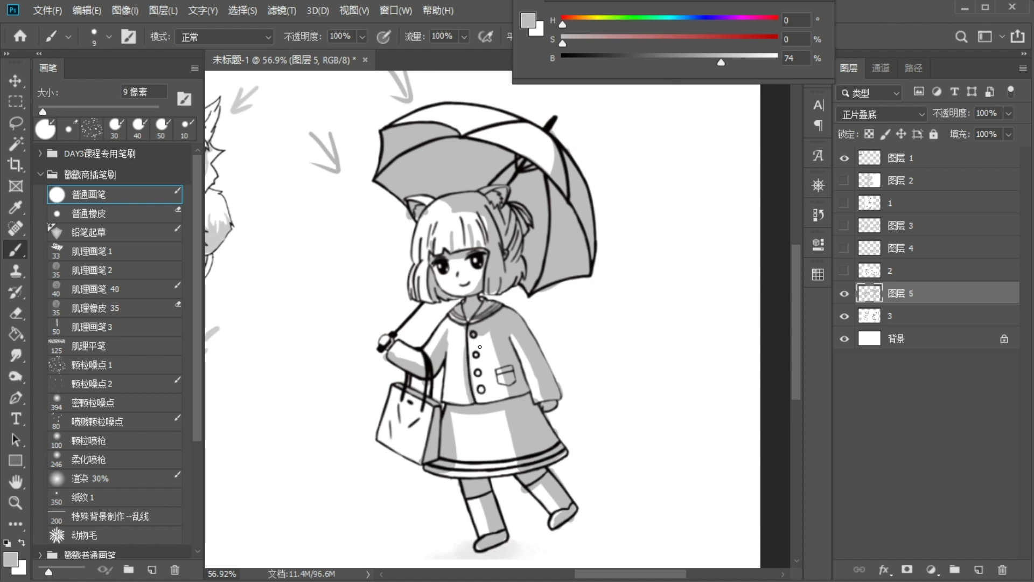
- Try adding narrow fold shadows to the lit front of the skirt with 74% grey at brush size 15
{"action": "key", "text": "bracketright"}
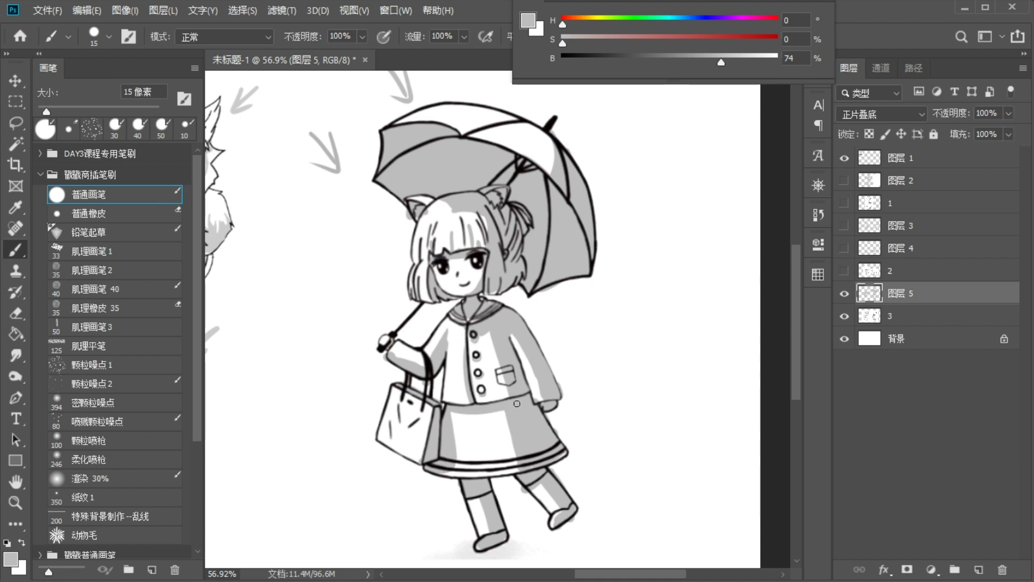
{"action": "left_click_drag", "start_coordinate": [482, 413], "coordinate": [497, 457]}
{"action": "key", "text": "ctrl+z"}
{"action": "mouse_move", "coordinate": [488, 414]}
{"action": "left_mouse_down"}
{"action": "mouse_move", "coordinate": [490, 437]}
{"action": "mouse_move", "coordinate": [505, 445]}
{"action": "mouse_move", "coordinate": [505, 431]}
{"action": "mouse_move", "coordinate": [472, 449]}
{"action": "left_mouse_up"}
{"action": "key", "text": "ctrl+z"}
{"action": "key", "text": "ctrl+z"}
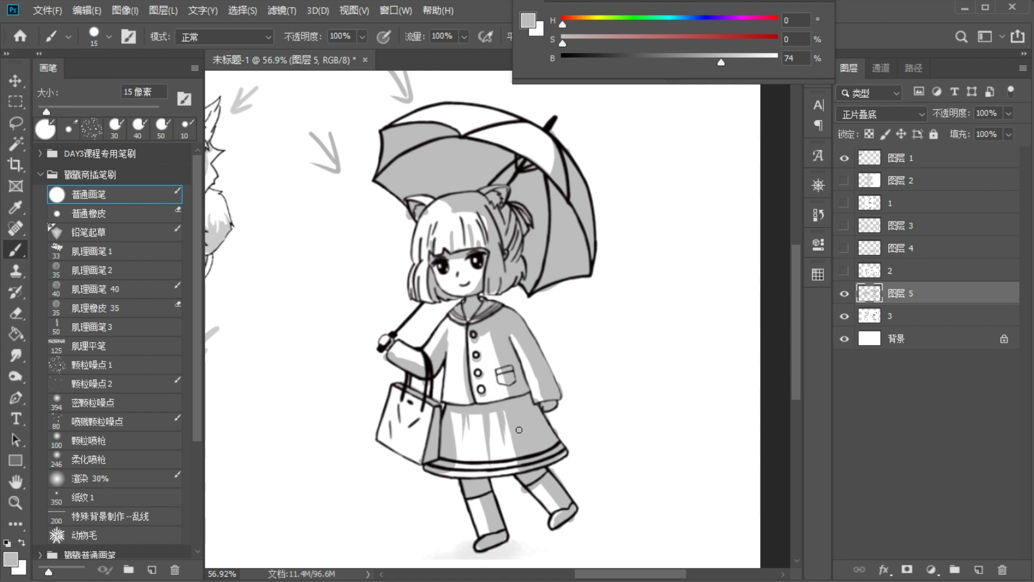
- Paint over the skirt's fold shadows with white at brush size 15 and clean up the lit area's edges
{"action": "left_click_drag", "start_coordinate": [389, 194], "coordinate": [359, 234]}
{"action": "key", "text": "ctrl+z"}
{"action": "left_click", "coordinate": [501, 427], "text": "alt"}
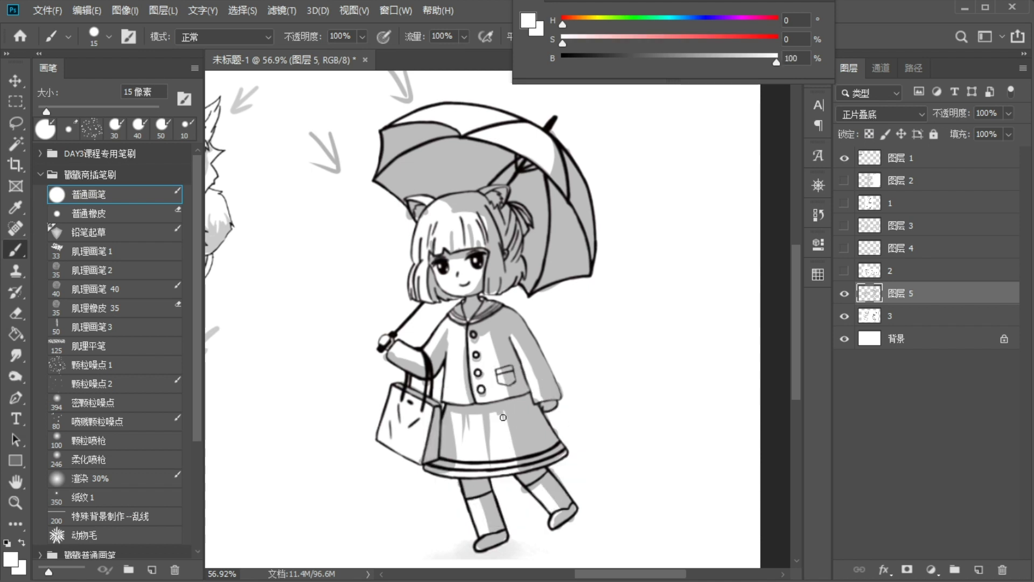
{"action": "mouse_move", "coordinate": [488, 418]}
{"action": "left_mouse_down"}
{"action": "mouse_move", "coordinate": [493, 458]}
{"action": "mouse_move", "coordinate": [485, 426]}
{"action": "mouse_move", "coordinate": [461, 417]}
{"action": "mouse_move", "coordinate": [466, 445]}
{"action": "left_mouse_up"}
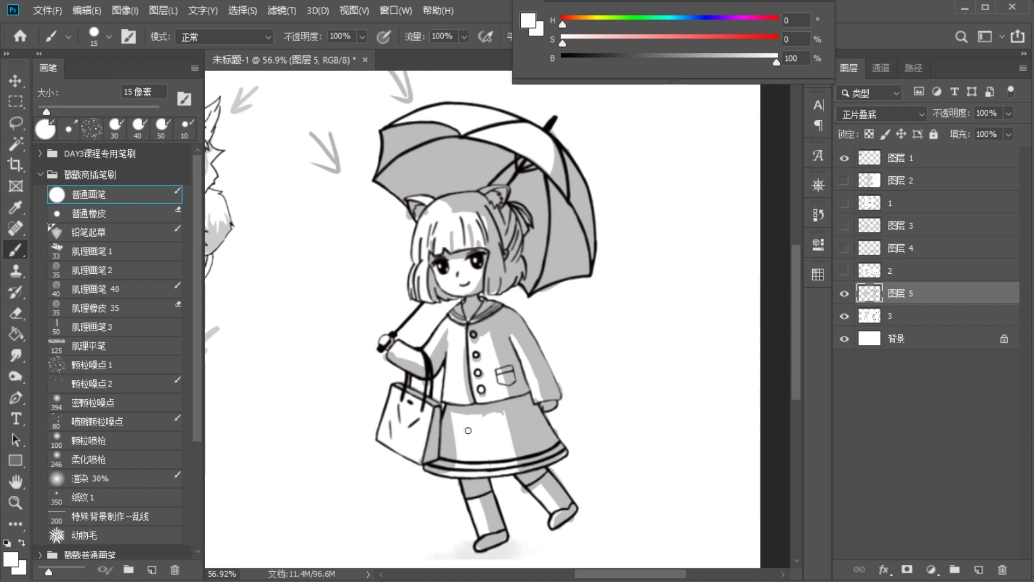
{"action": "left_click", "coordinate": [523, 411], "text": "alt"}
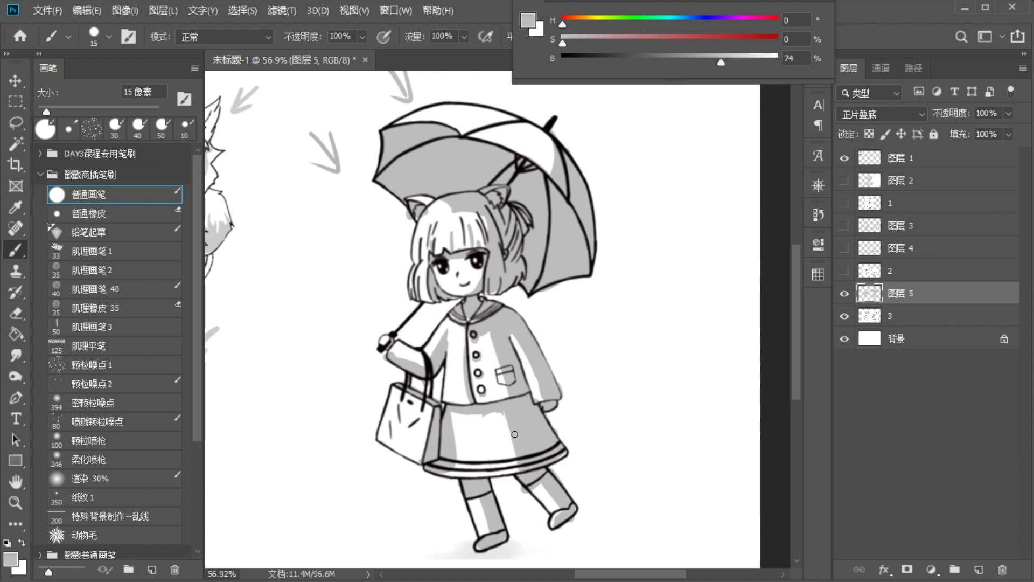
{"action": "left_click", "coordinate": [481, 419], "text": "alt"}
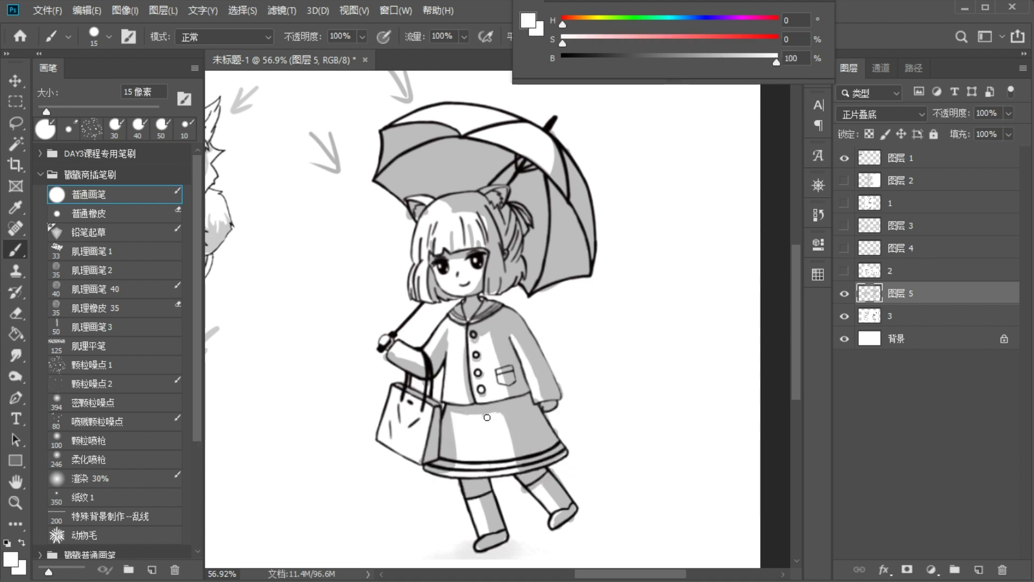
{"action": "mouse_move", "coordinate": [443, 422]}
{"action": "left_mouse_down"}
{"action": "mouse_move", "coordinate": [424, 419]}
{"action": "mouse_move", "coordinate": [434, 406]}
{"action": "left_mouse_up"}
- Refine the shadow shapes on the girl's legs, socks and shoes with sampled grey and white at brush size 15
{"action": "left_click_drag", "start_coordinate": [455, 324], "coordinate": [472, 337]}
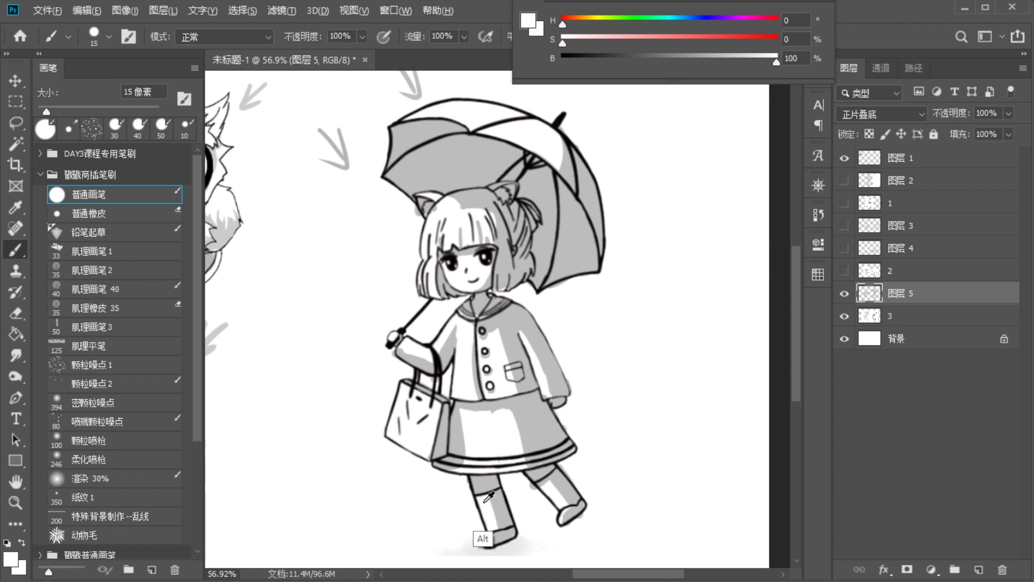
{"action": "left_click_drag", "start_coordinate": [530, 483], "coordinate": [536, 489]}
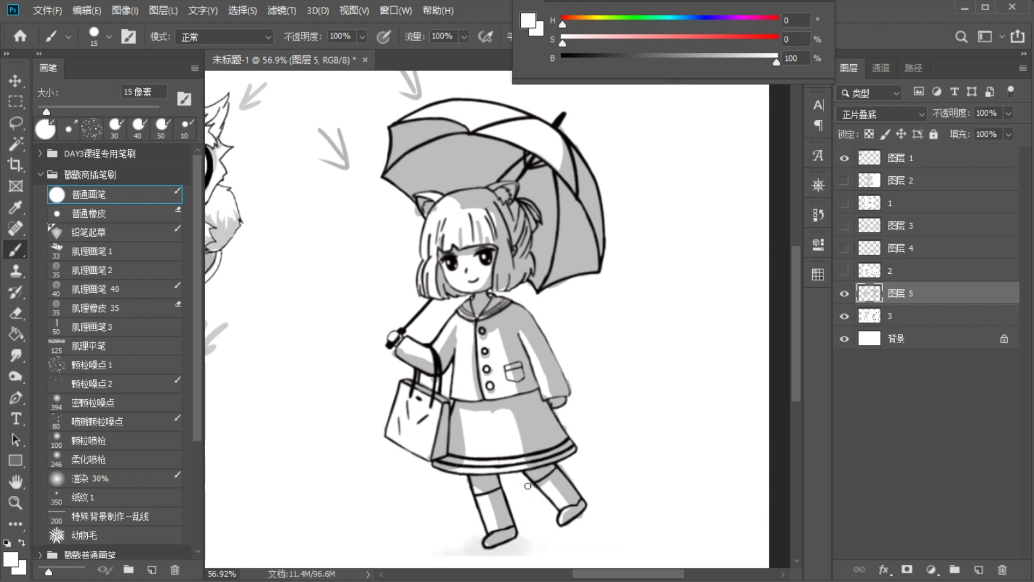
{"action": "left_click", "coordinate": [558, 476], "text": "alt"}
{"action": "left_click", "coordinate": [492, 513], "text": "alt"}
{"action": "left_click", "coordinate": [493, 532], "text": "alt"}
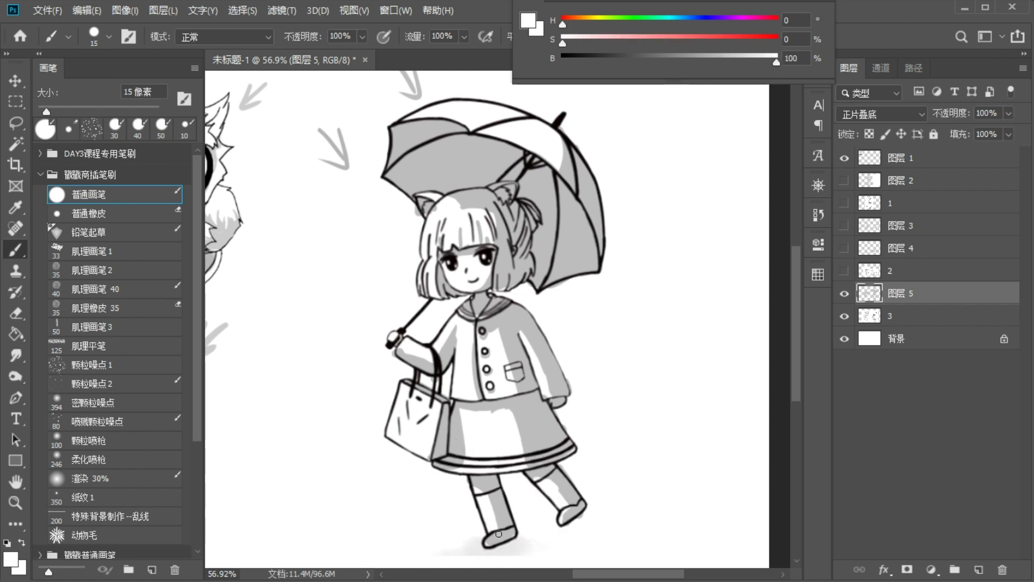